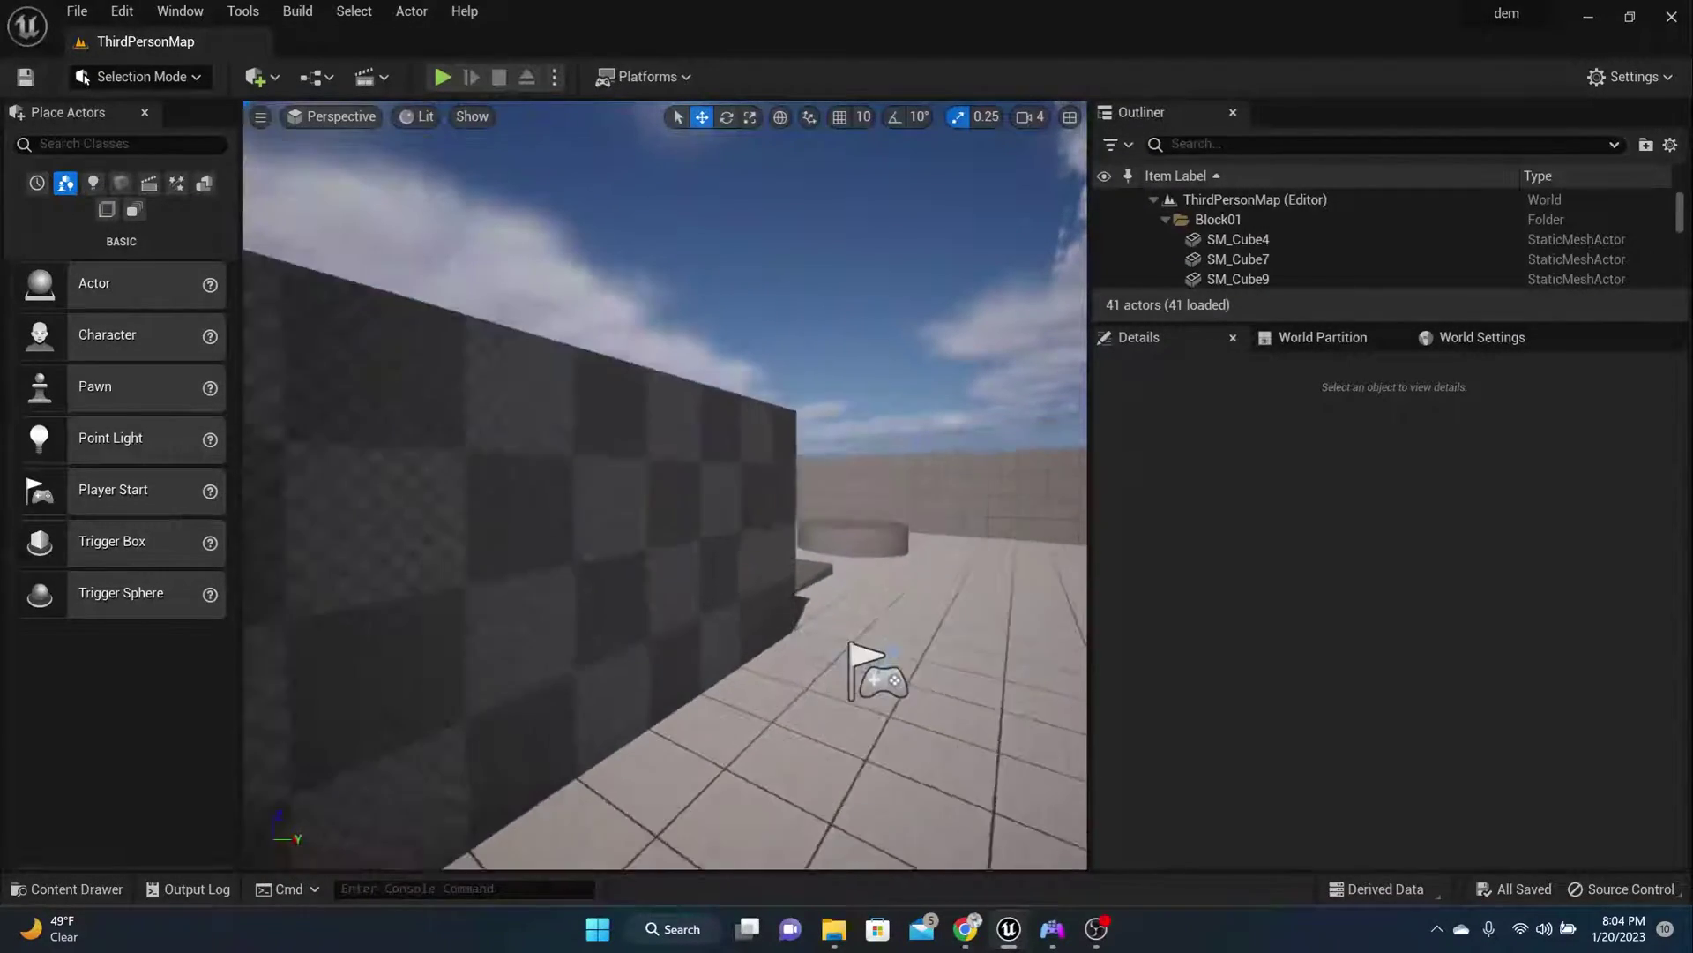
Browse the project content to the ThirdPerson/Blueprints/assets/flashlight folder and look over the flashlight mesh and its materials
right_drag(665, 486, 887, 703)
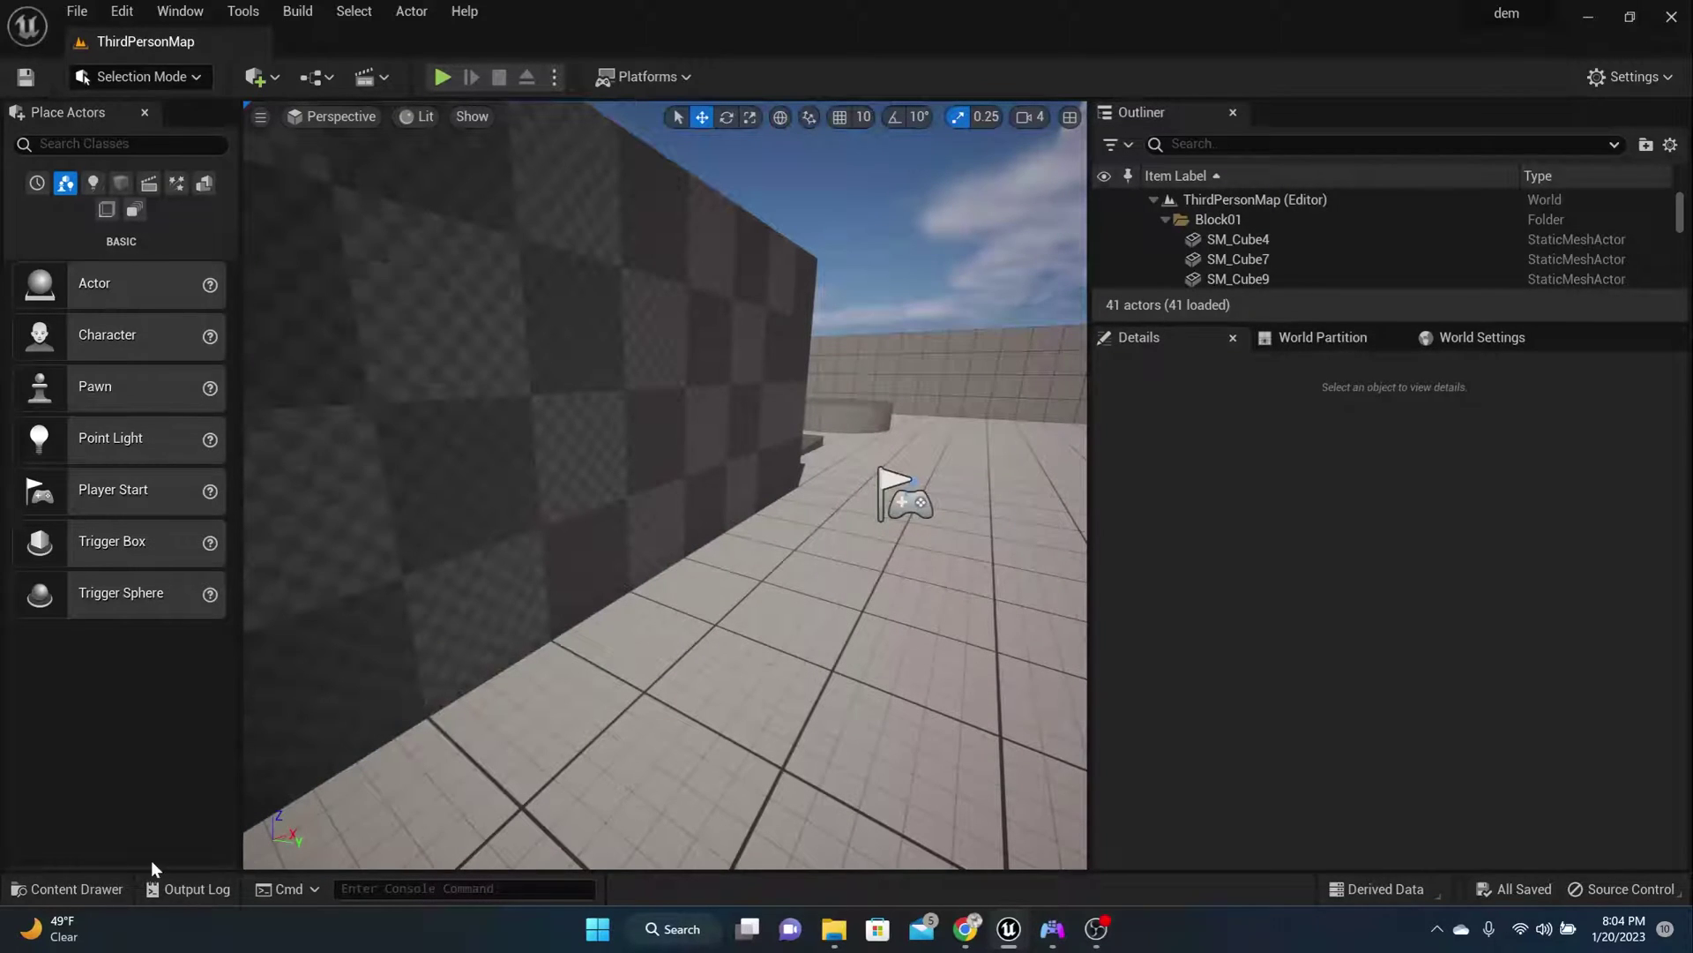
click(75, 888)
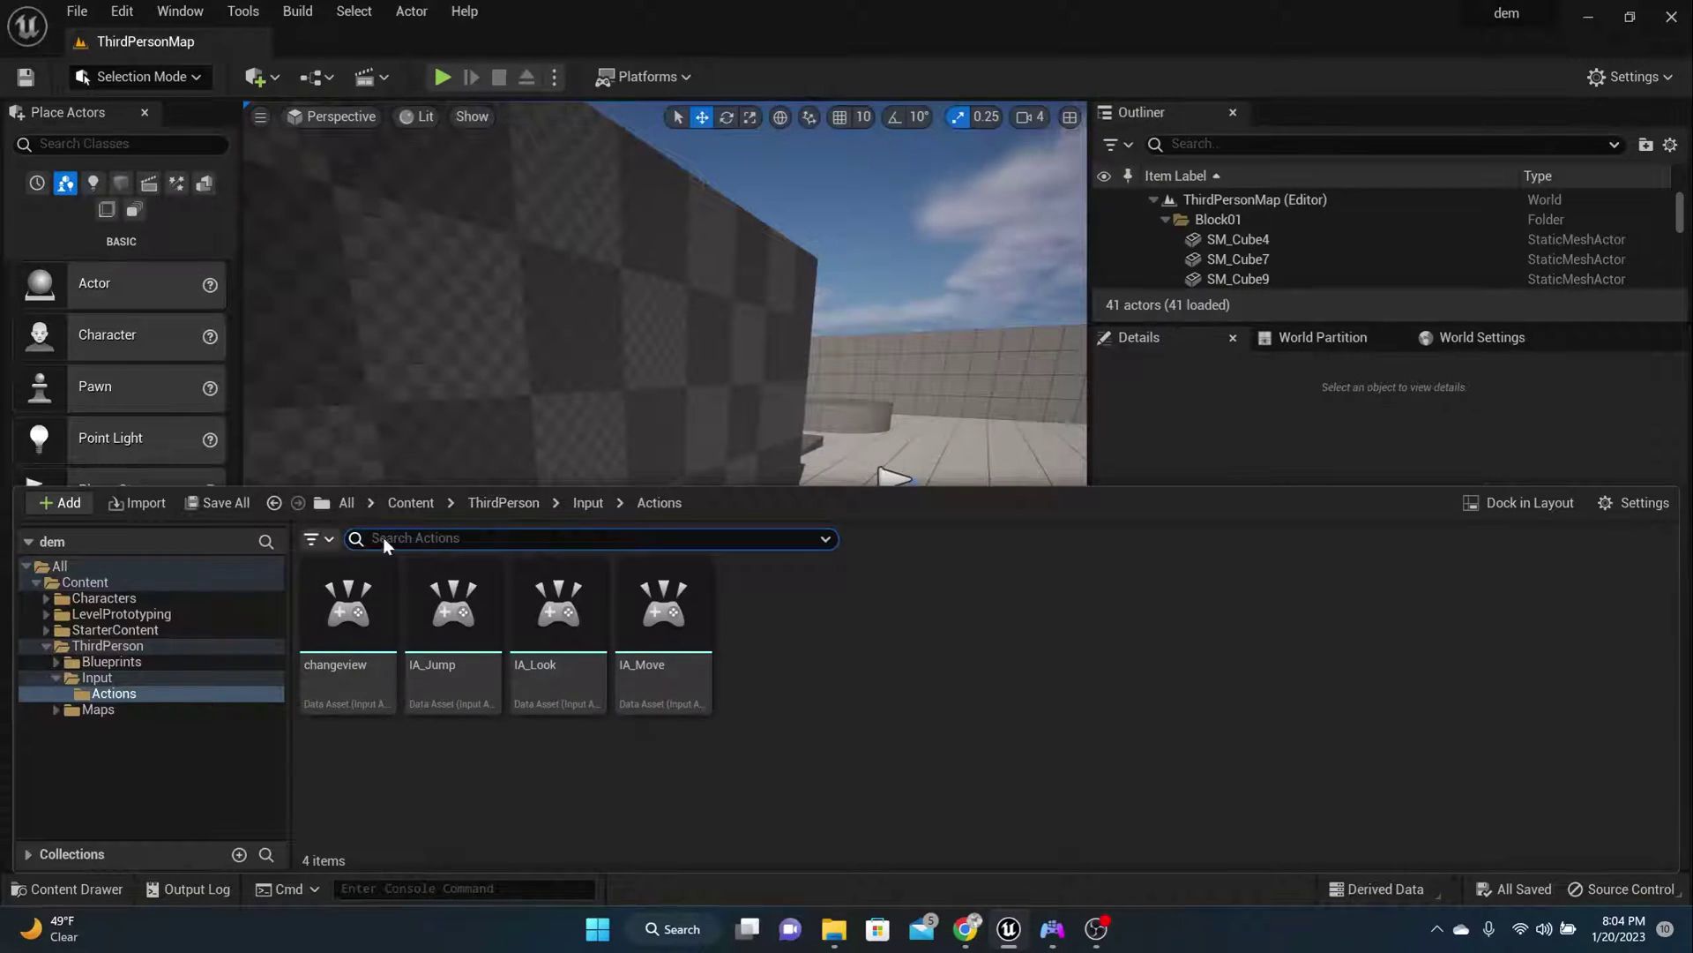
click(393, 504)
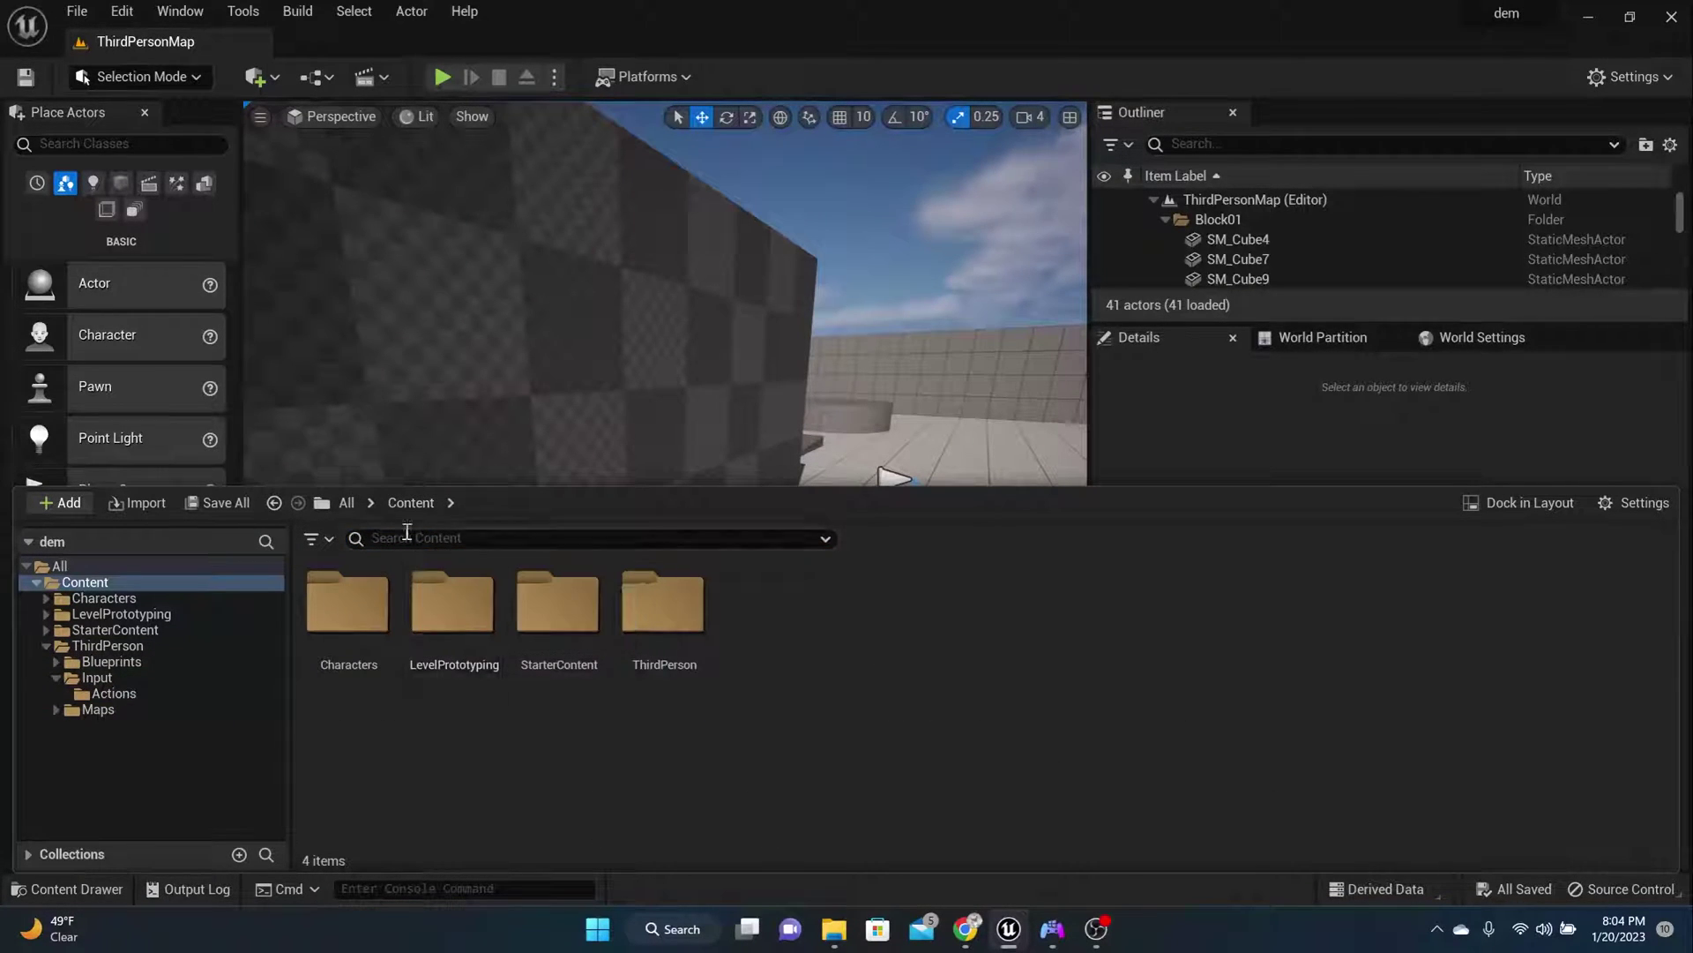
double_click(657, 608)
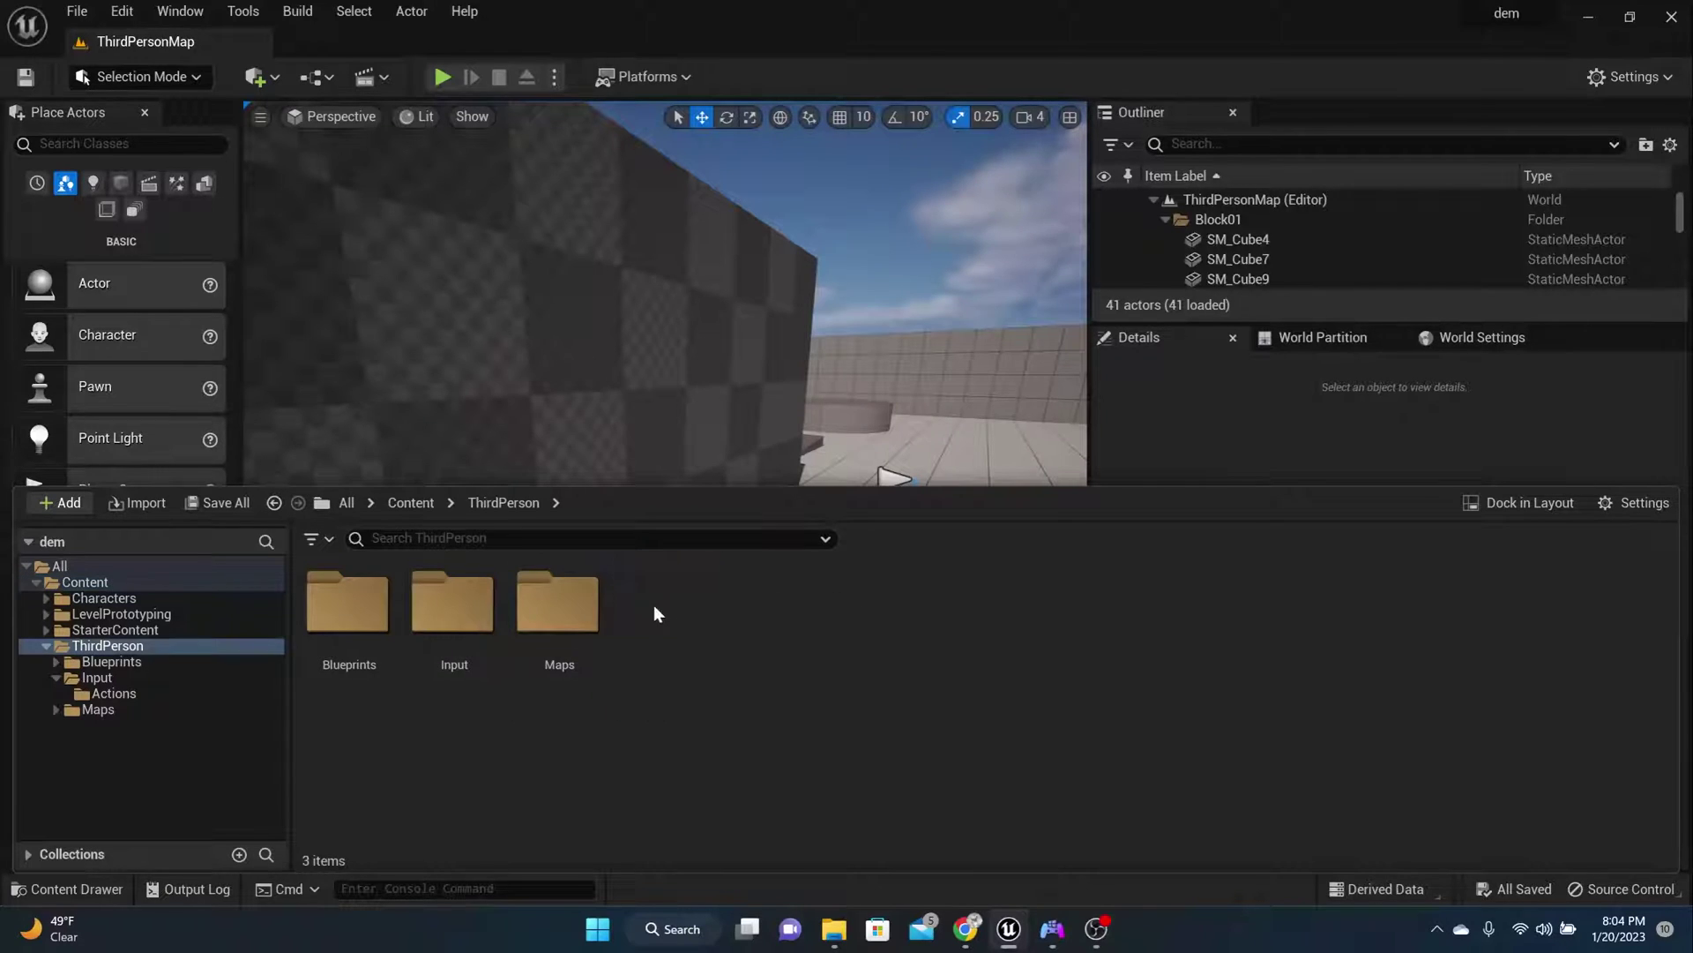
double_click(379, 629)
double_click(357, 631)
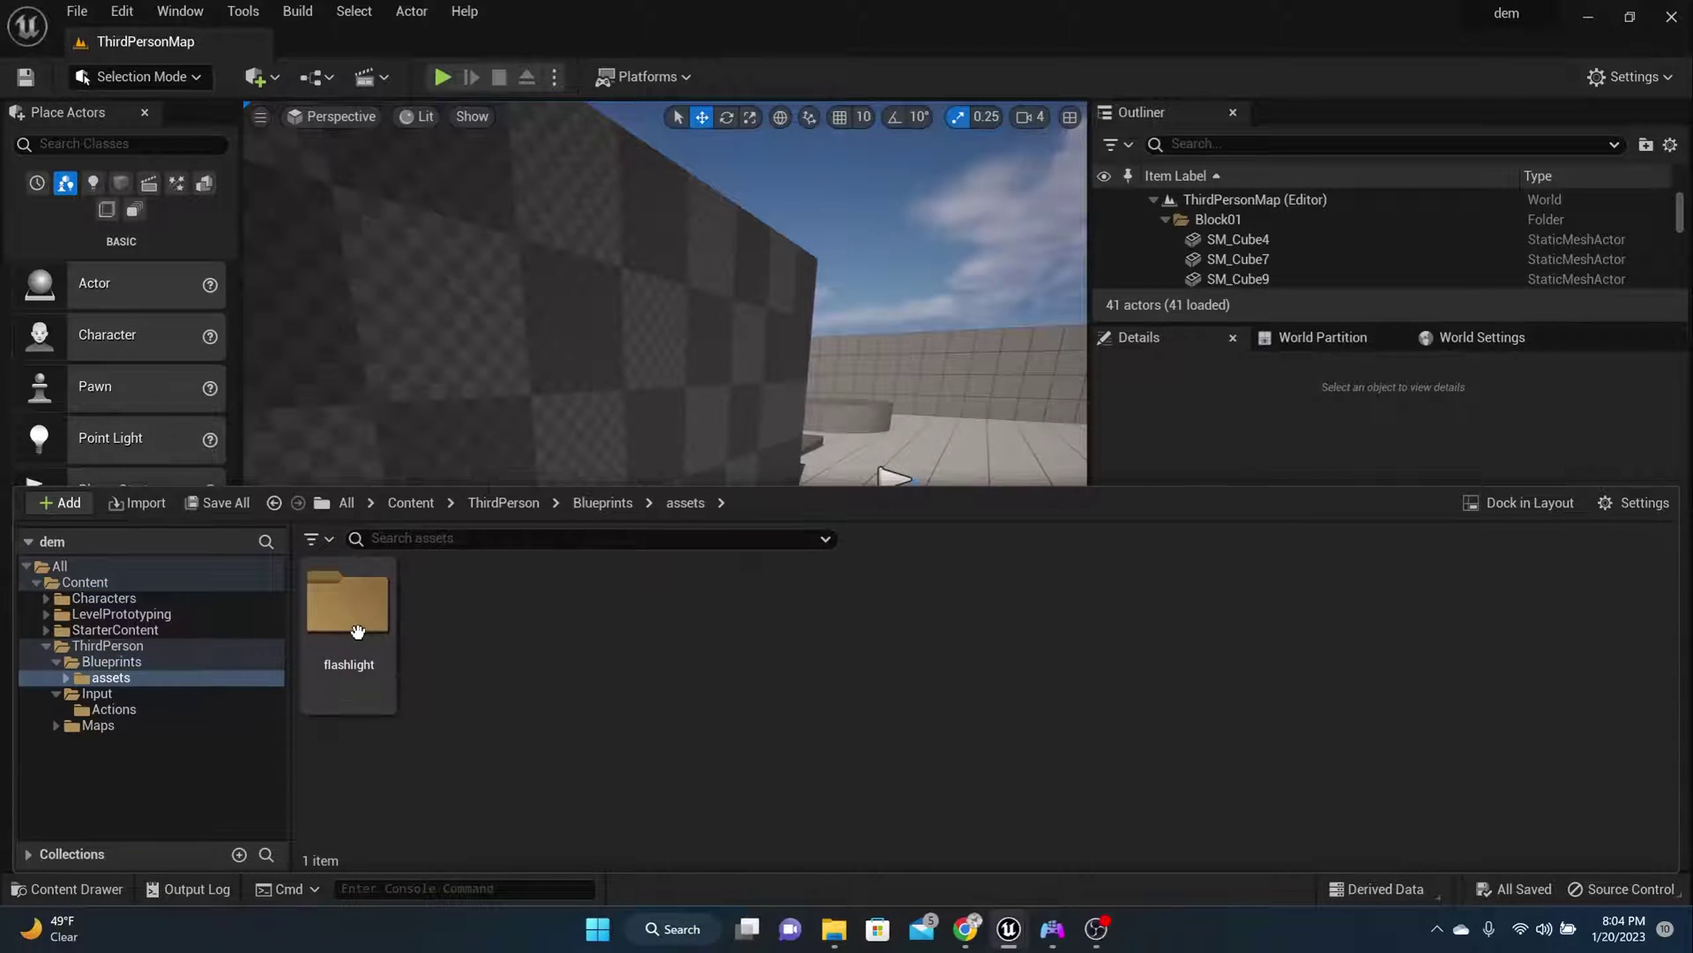
double_click(357, 631)
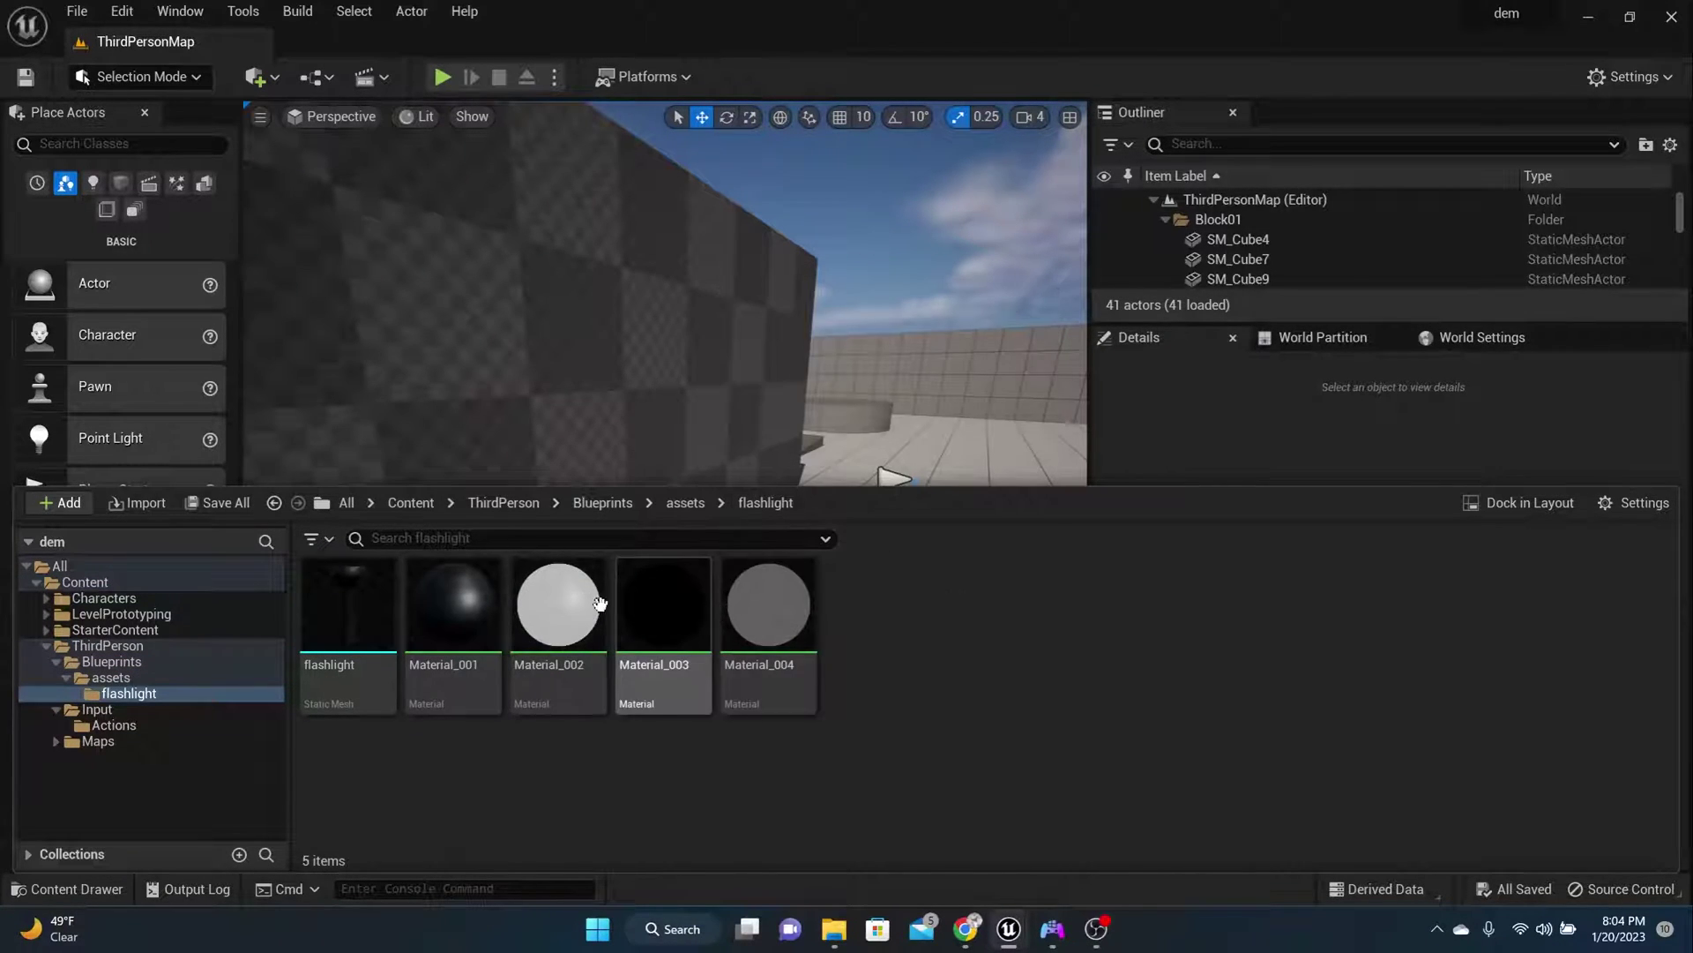
mouse_move(342, 607)
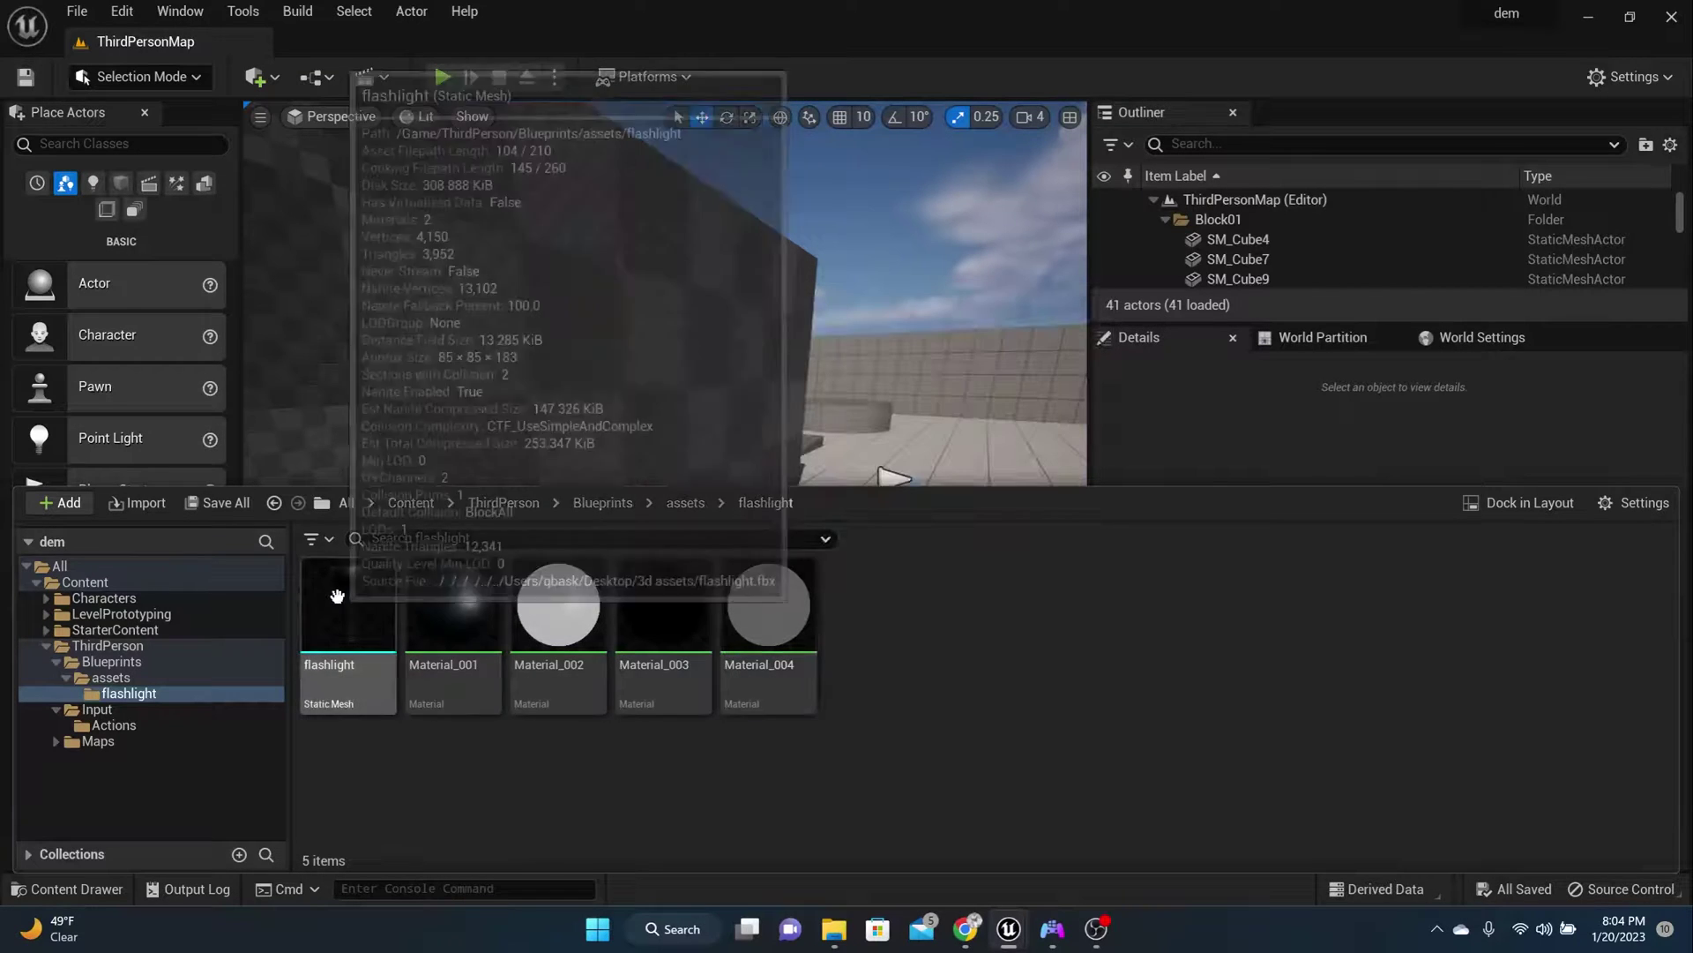
mouse_move(608, 588)
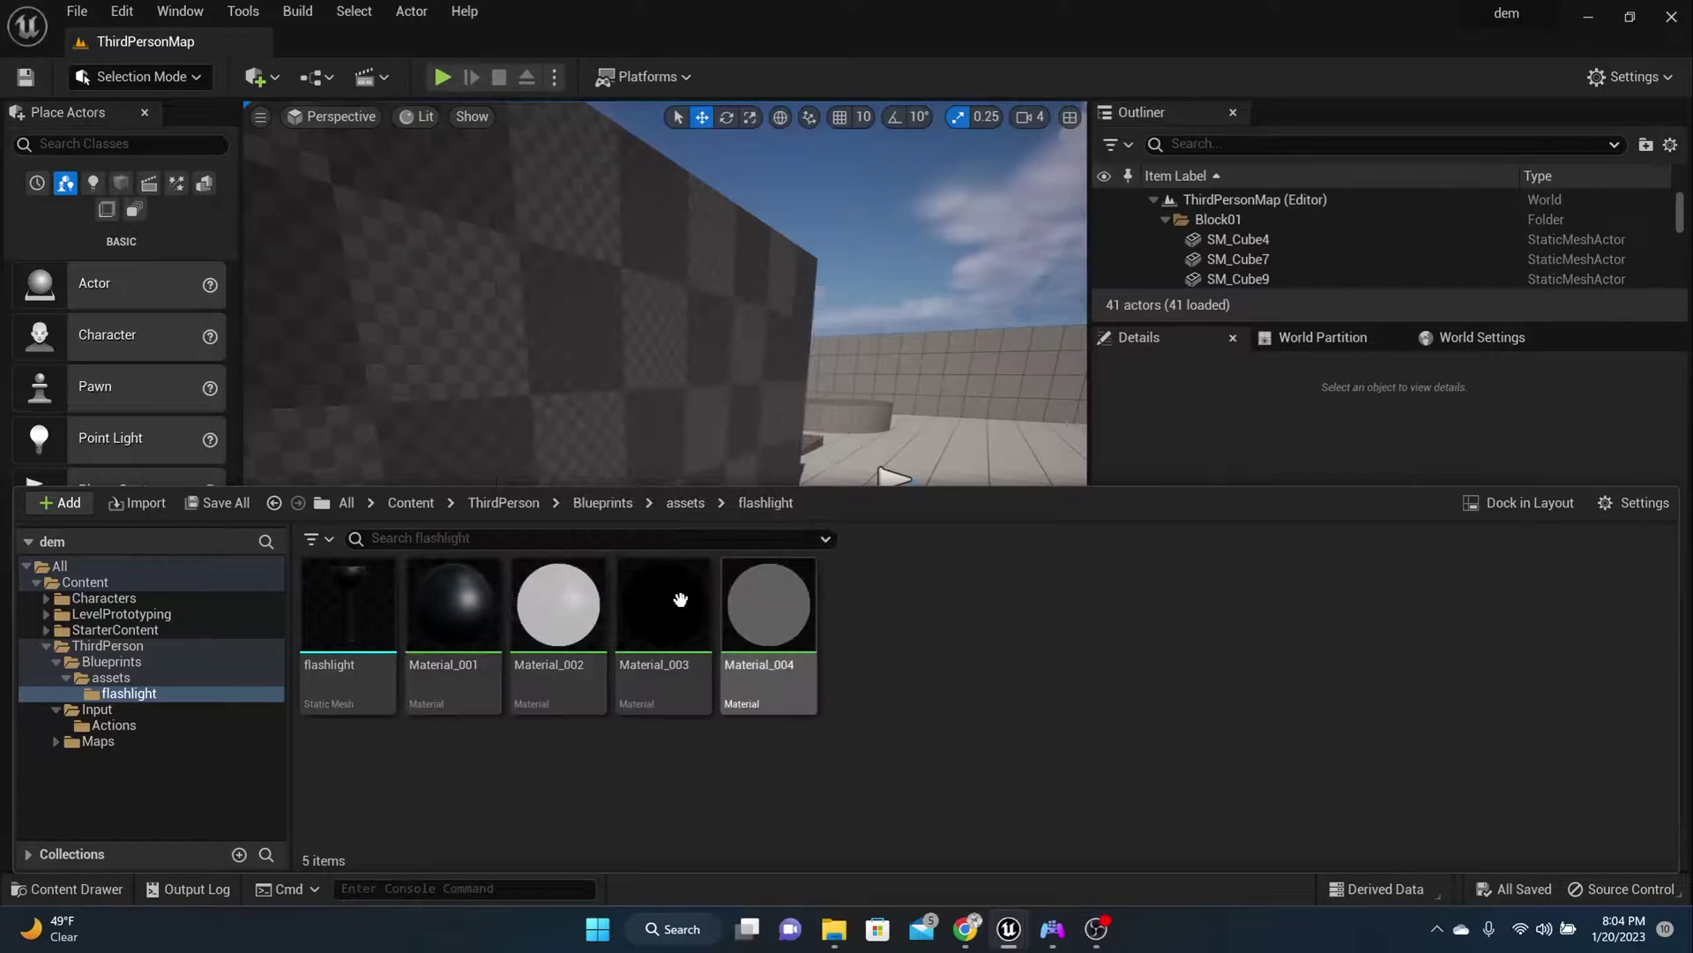
mouse_move(557, 603)
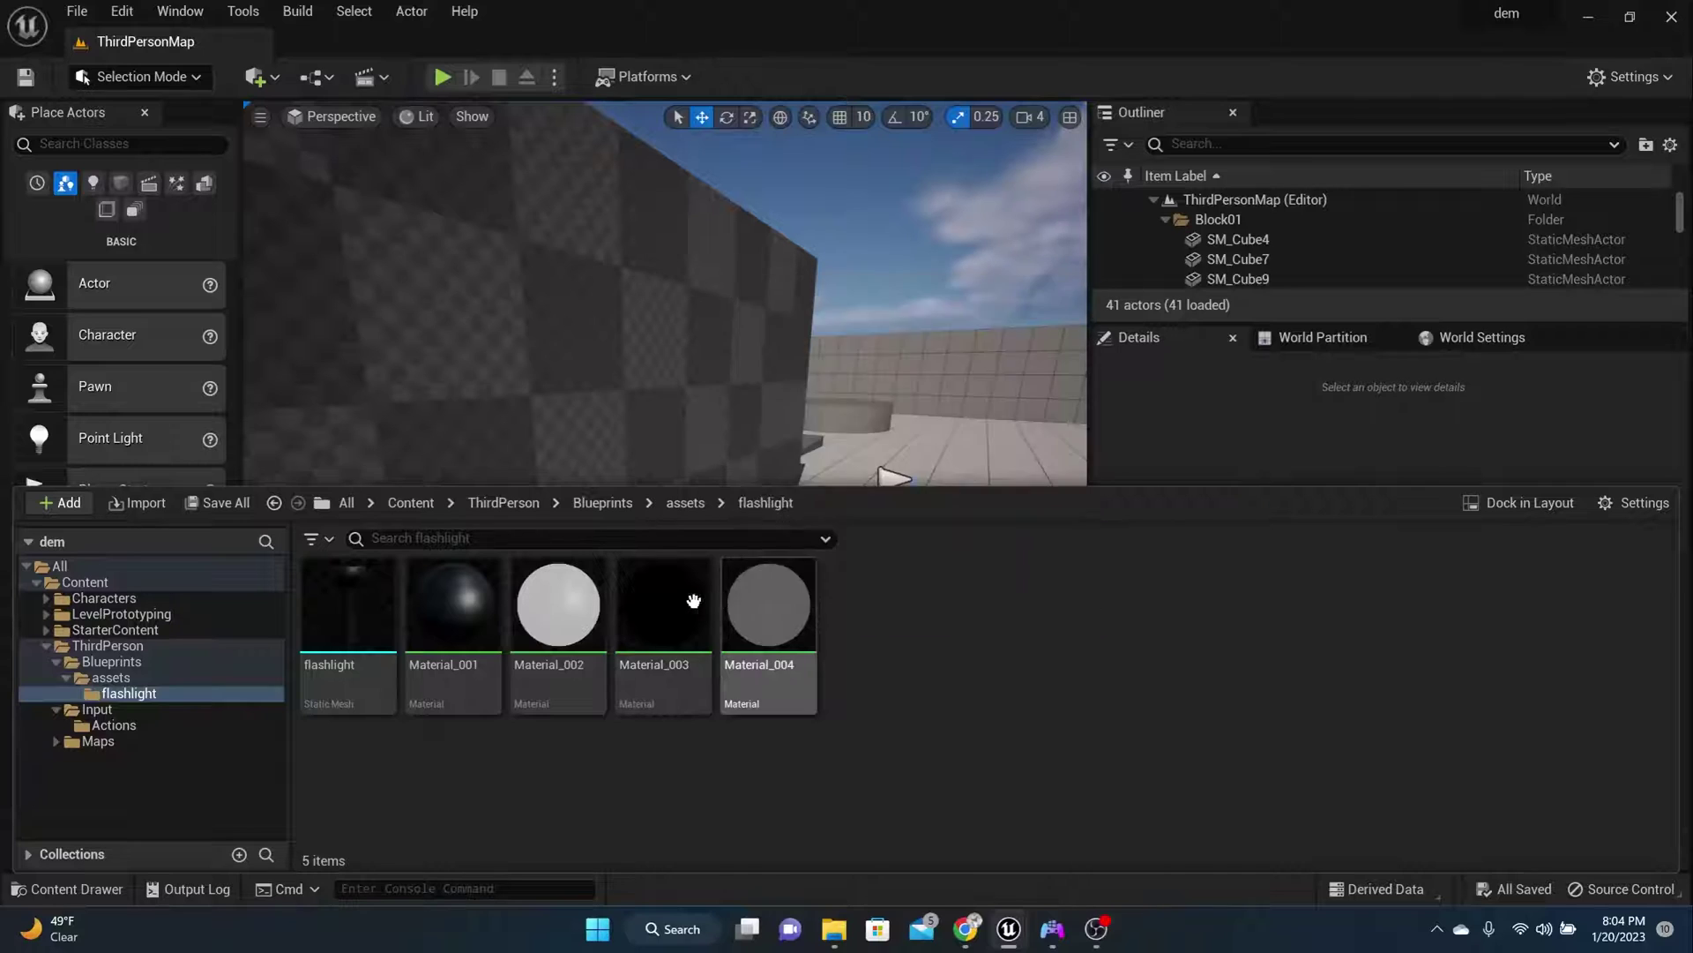
Open Material_002 and move its main material output node slightly farther from the Multiply node
double_click(565, 602)
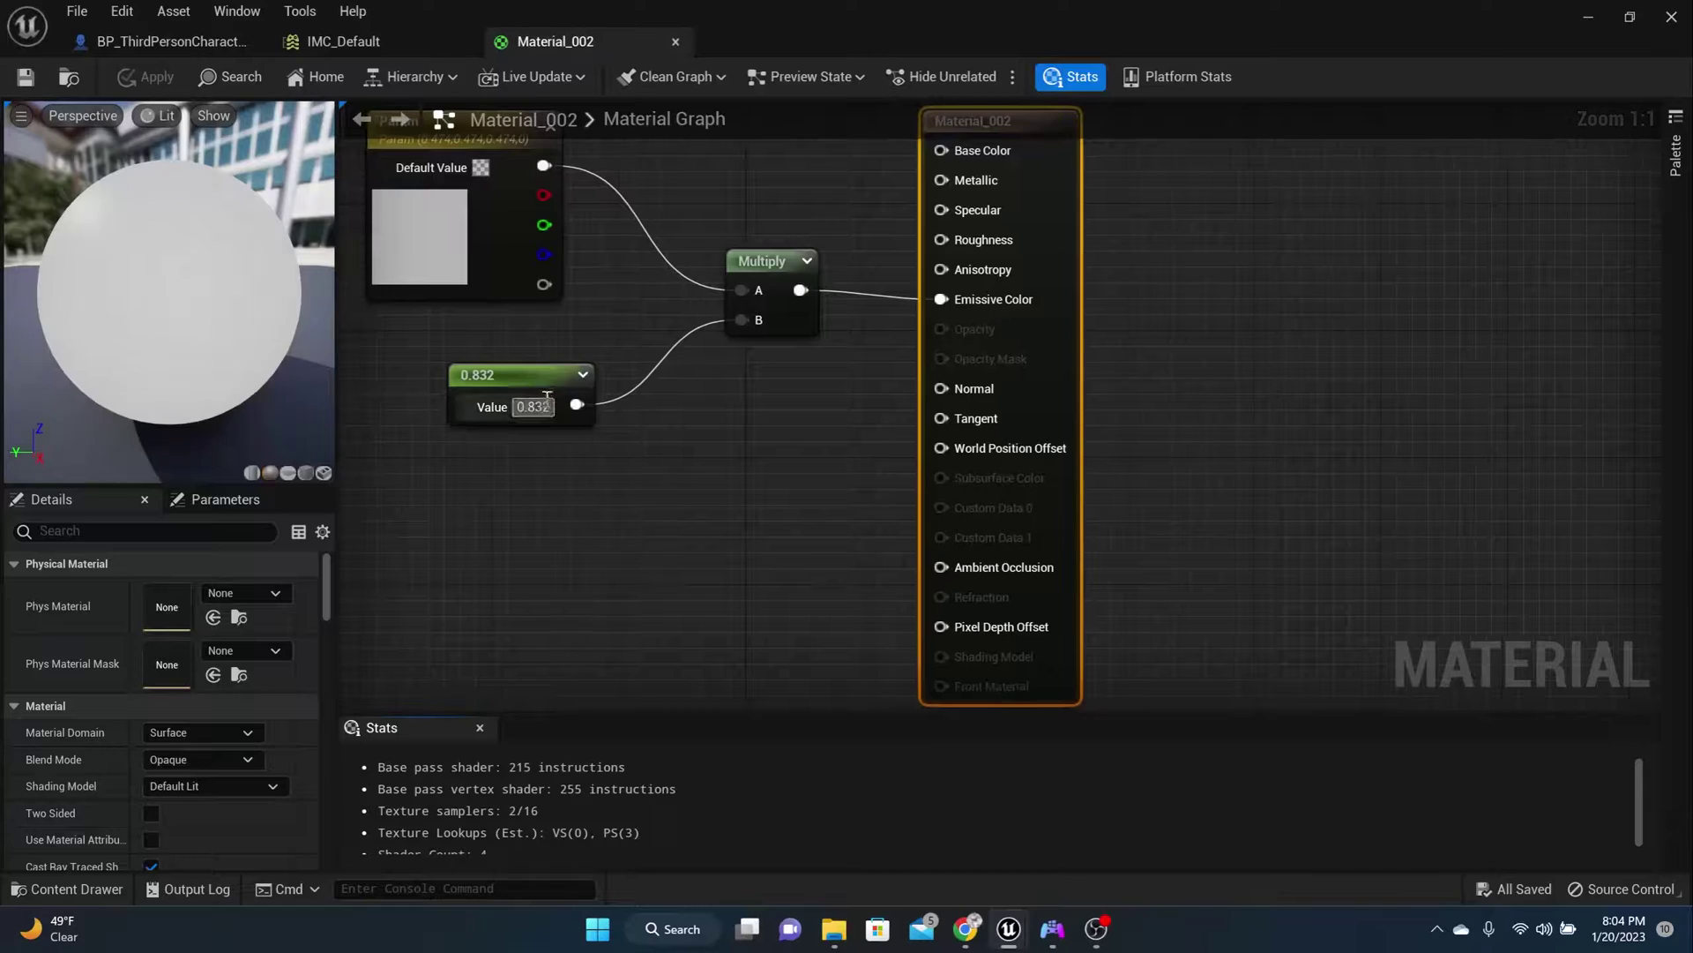
right_drag(547, 347, 649, 496)
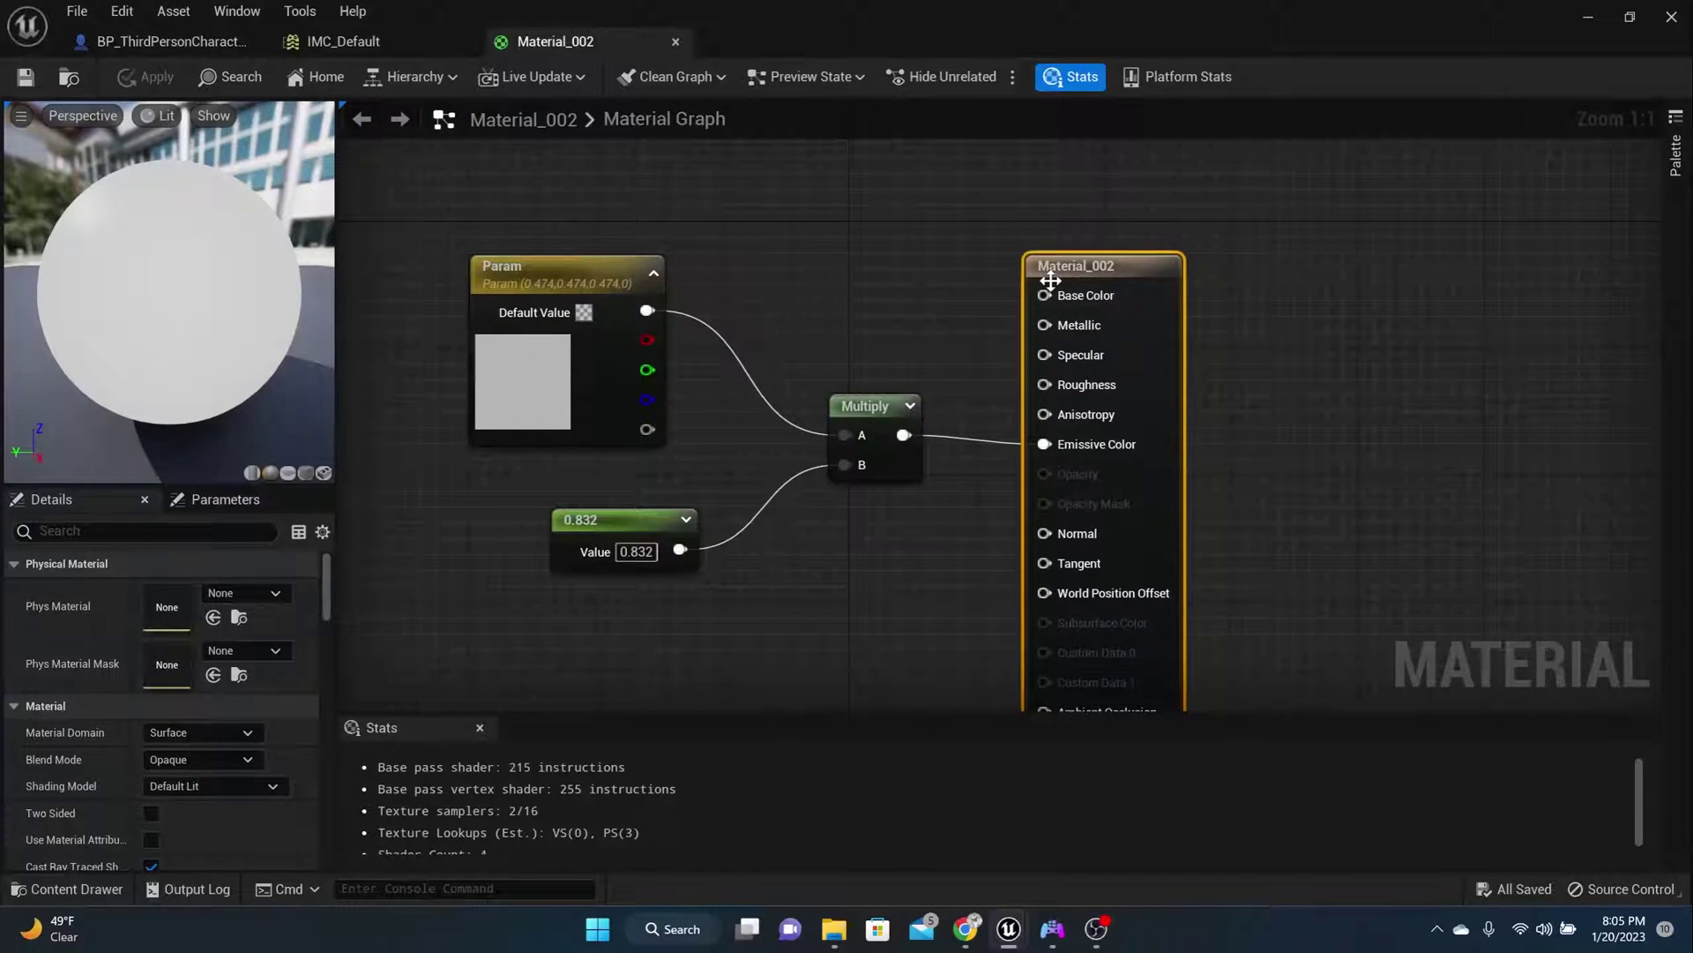
drag(1042, 294, 1083, 254)
click(1023, 250)
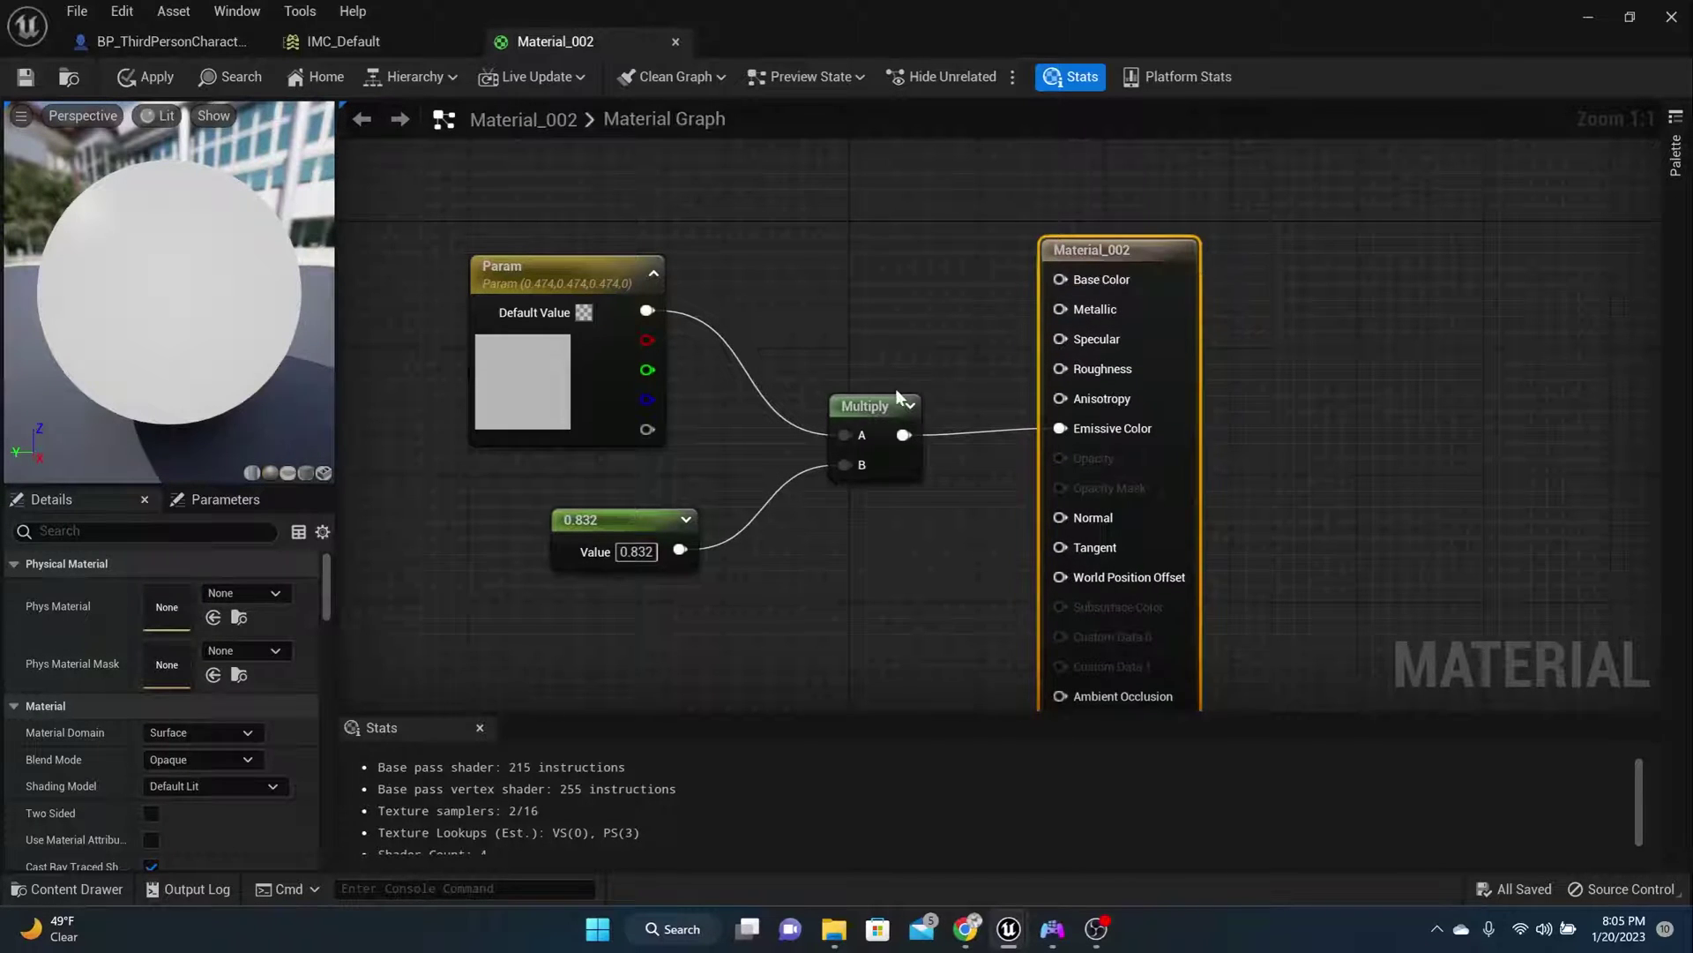
click(870, 415)
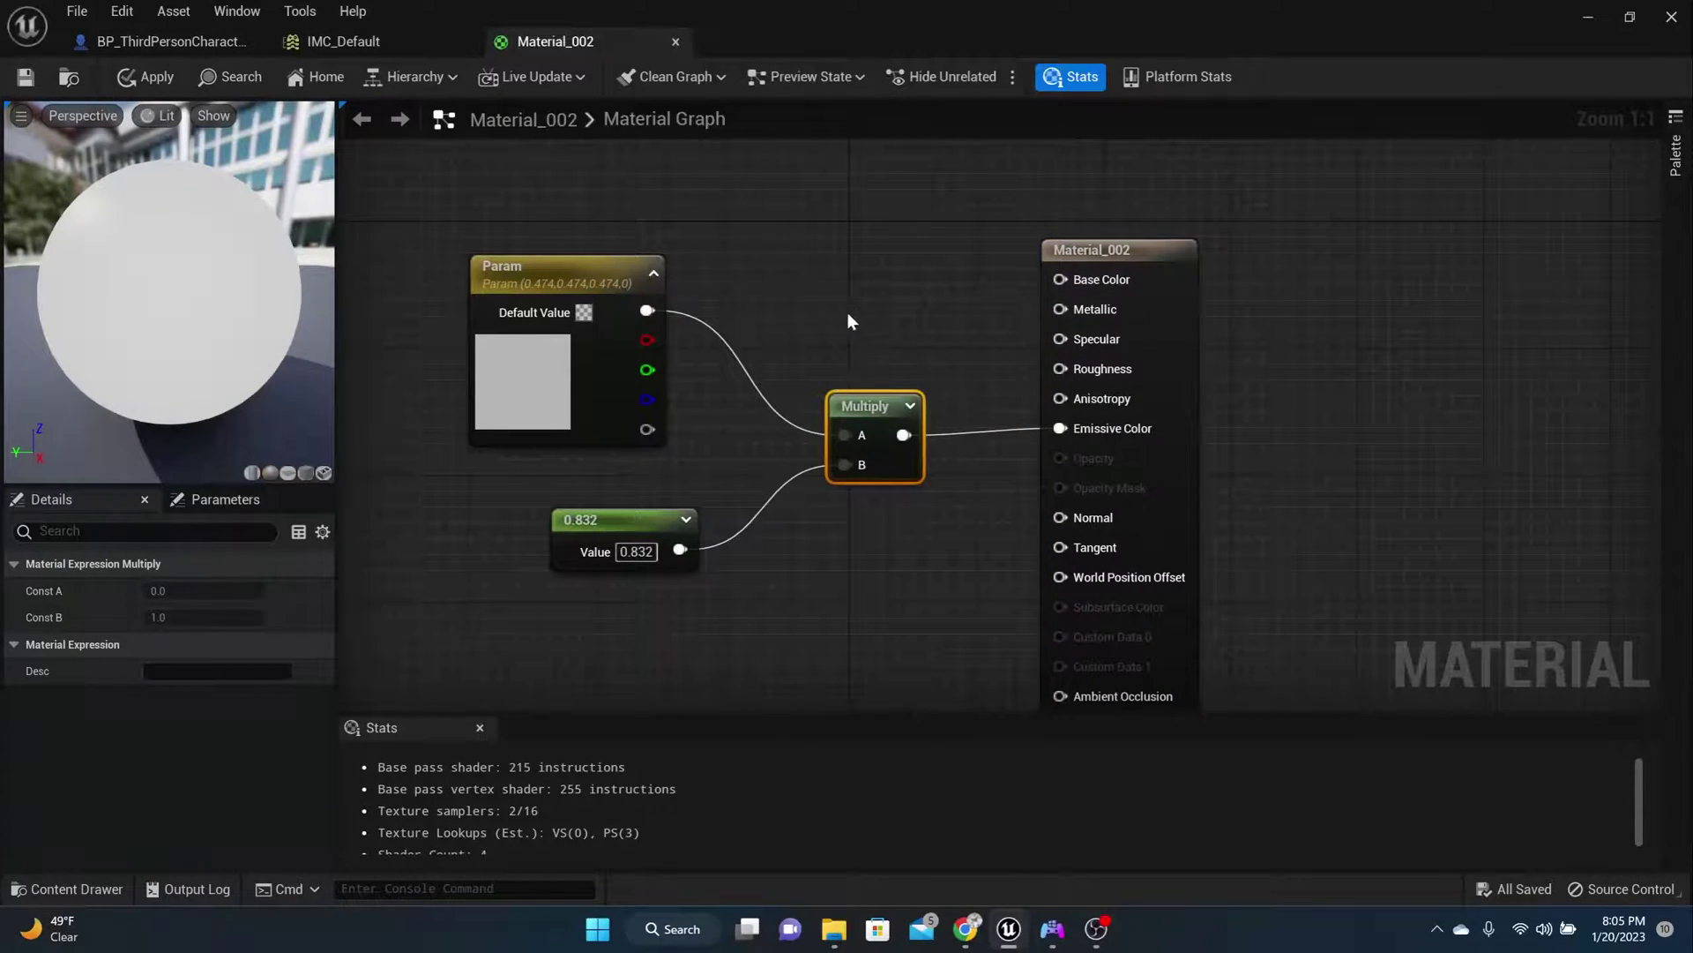
key(ctrl+d)
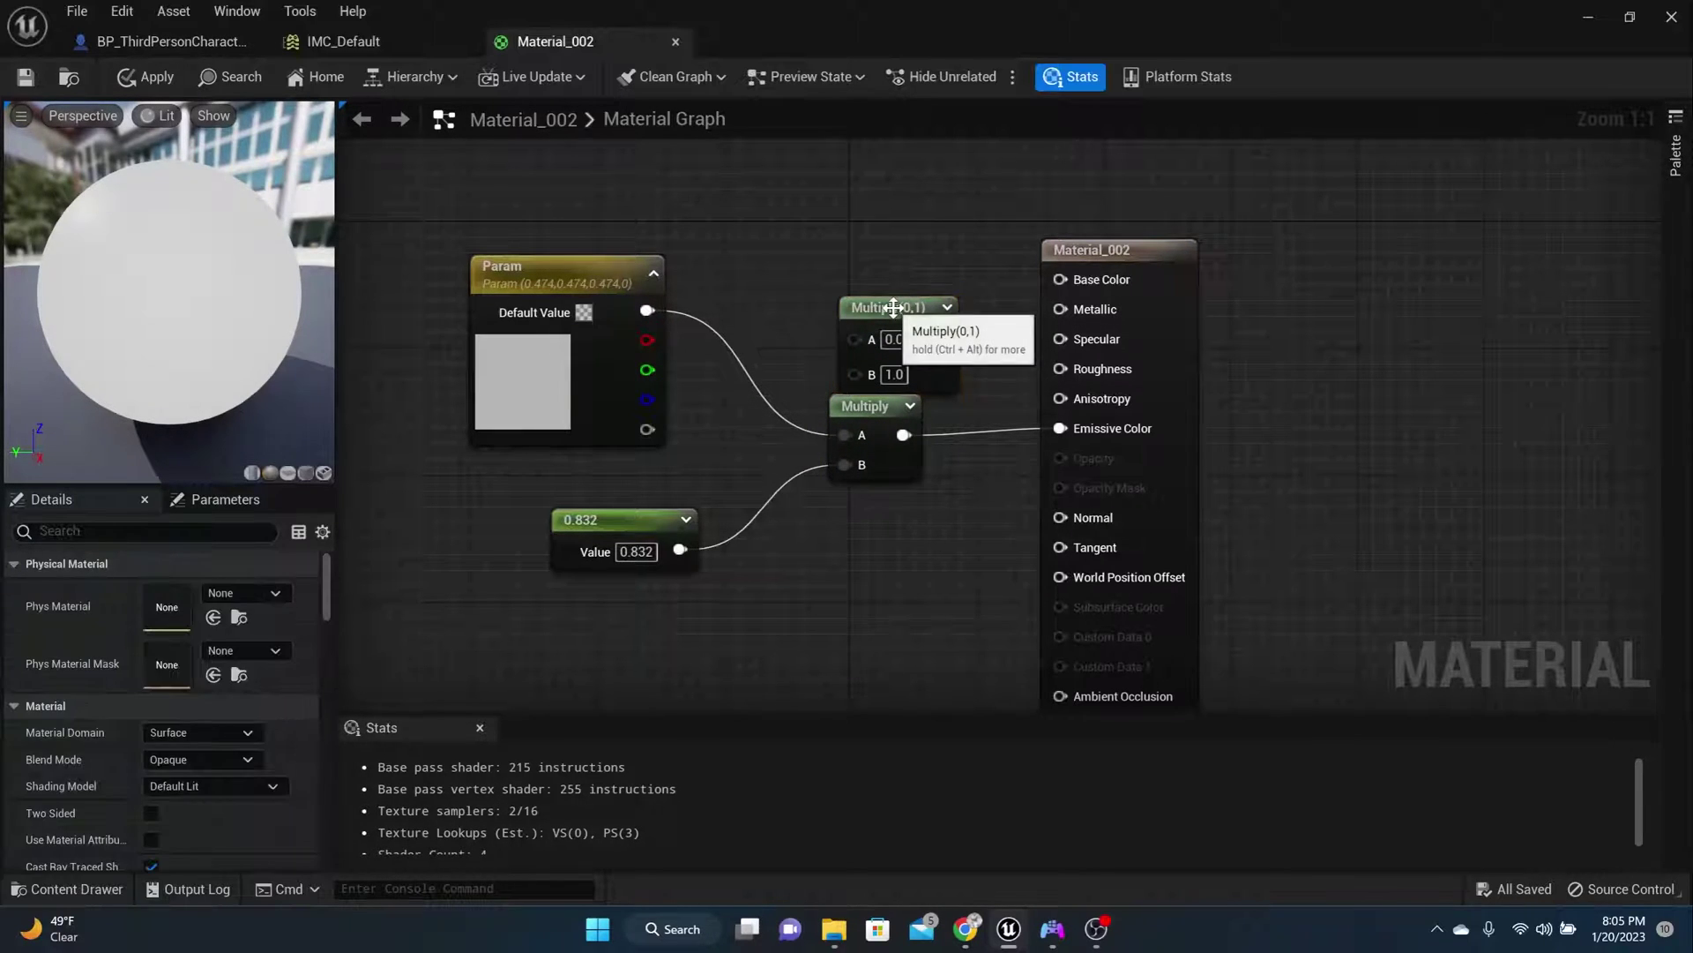
key(Delete)
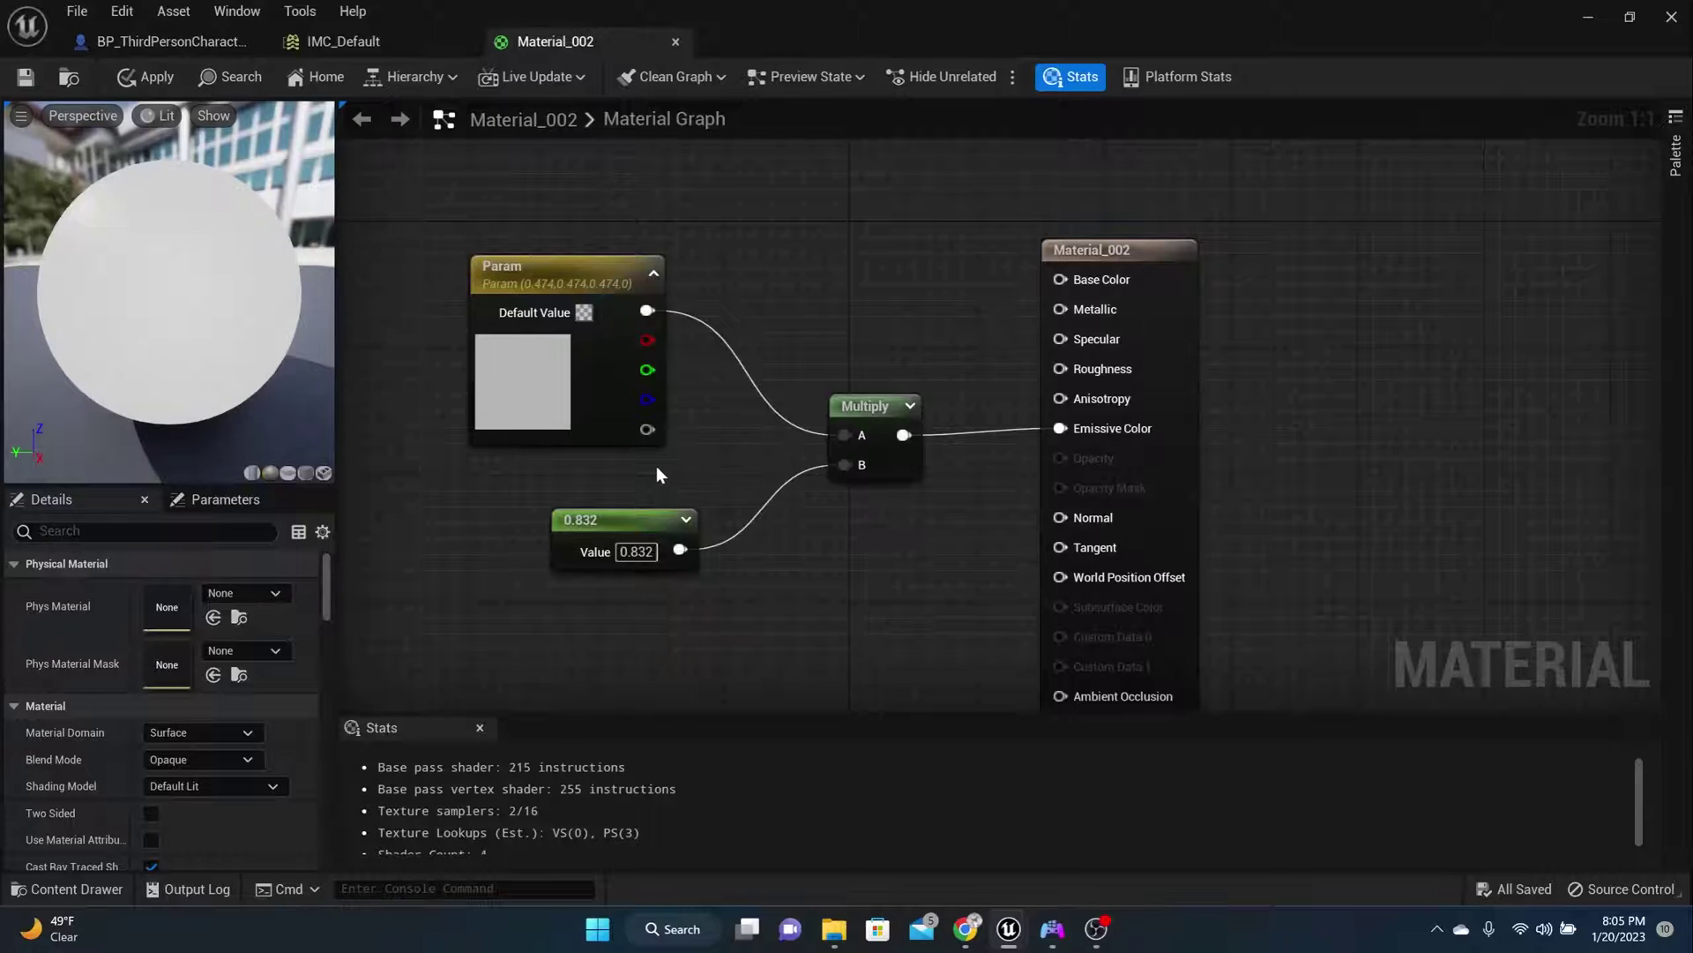
key(1)
click(612, 475)
drag(652, 481, 586, 609)
drag(675, 639, 734, 590)
click(610, 609)
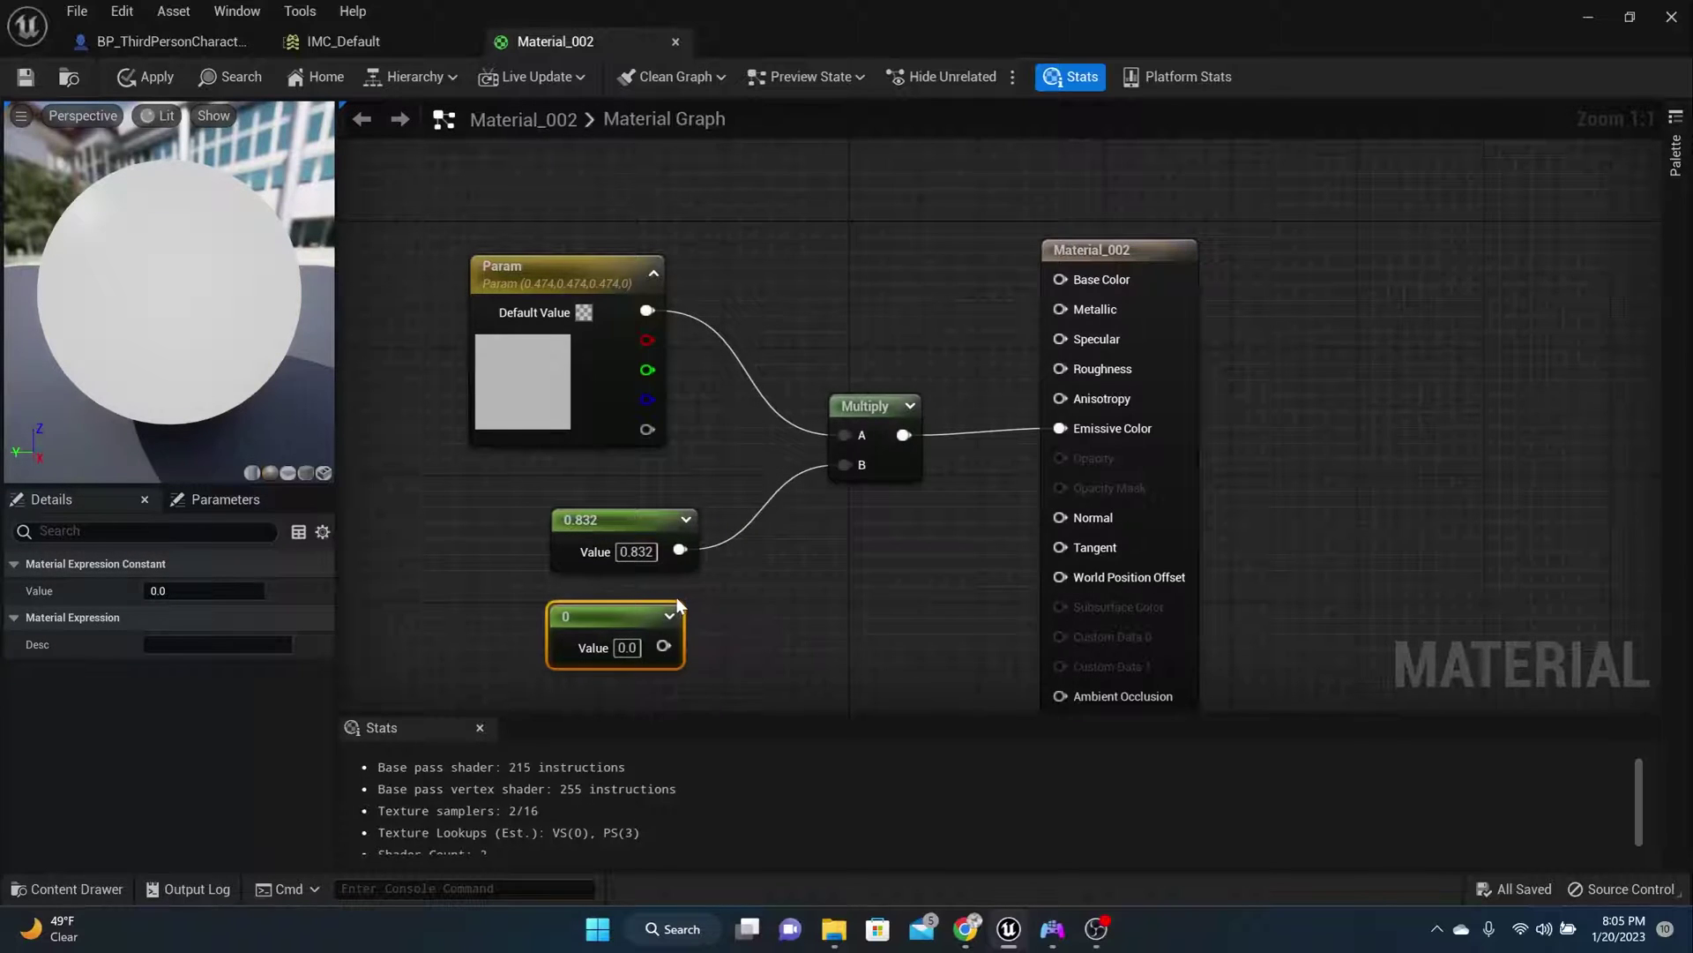
key(Delete)
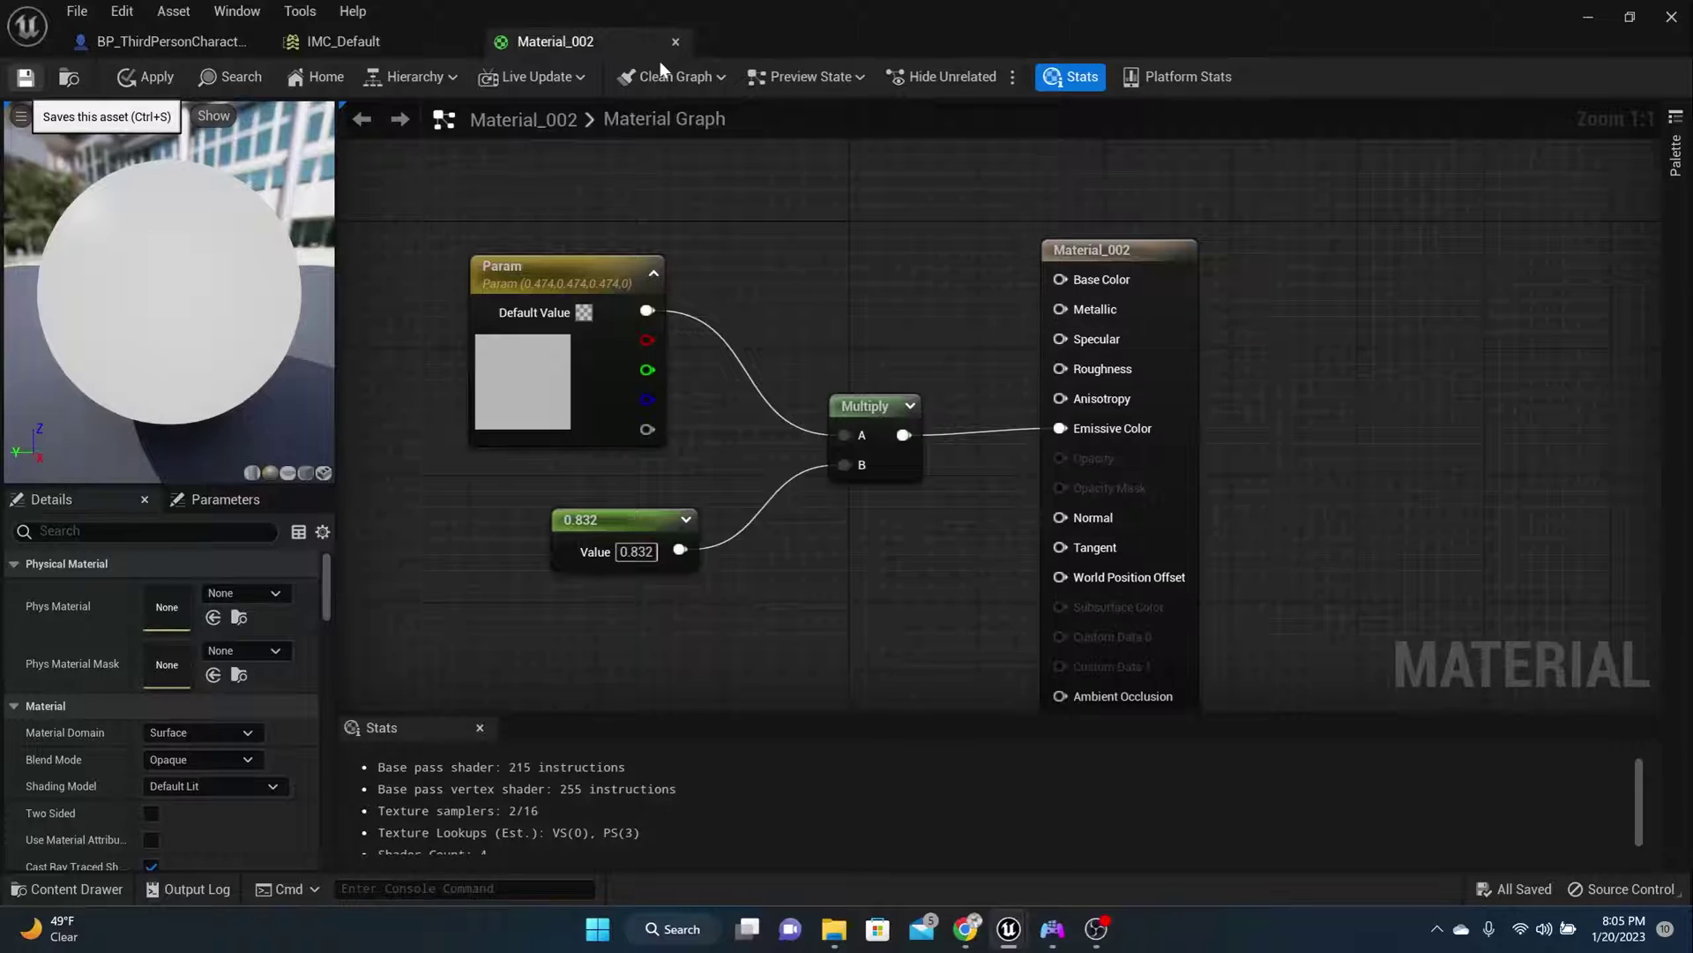
Save Material_002, then close the Material_002 and IMC_Default editors
key(ctrl+s)
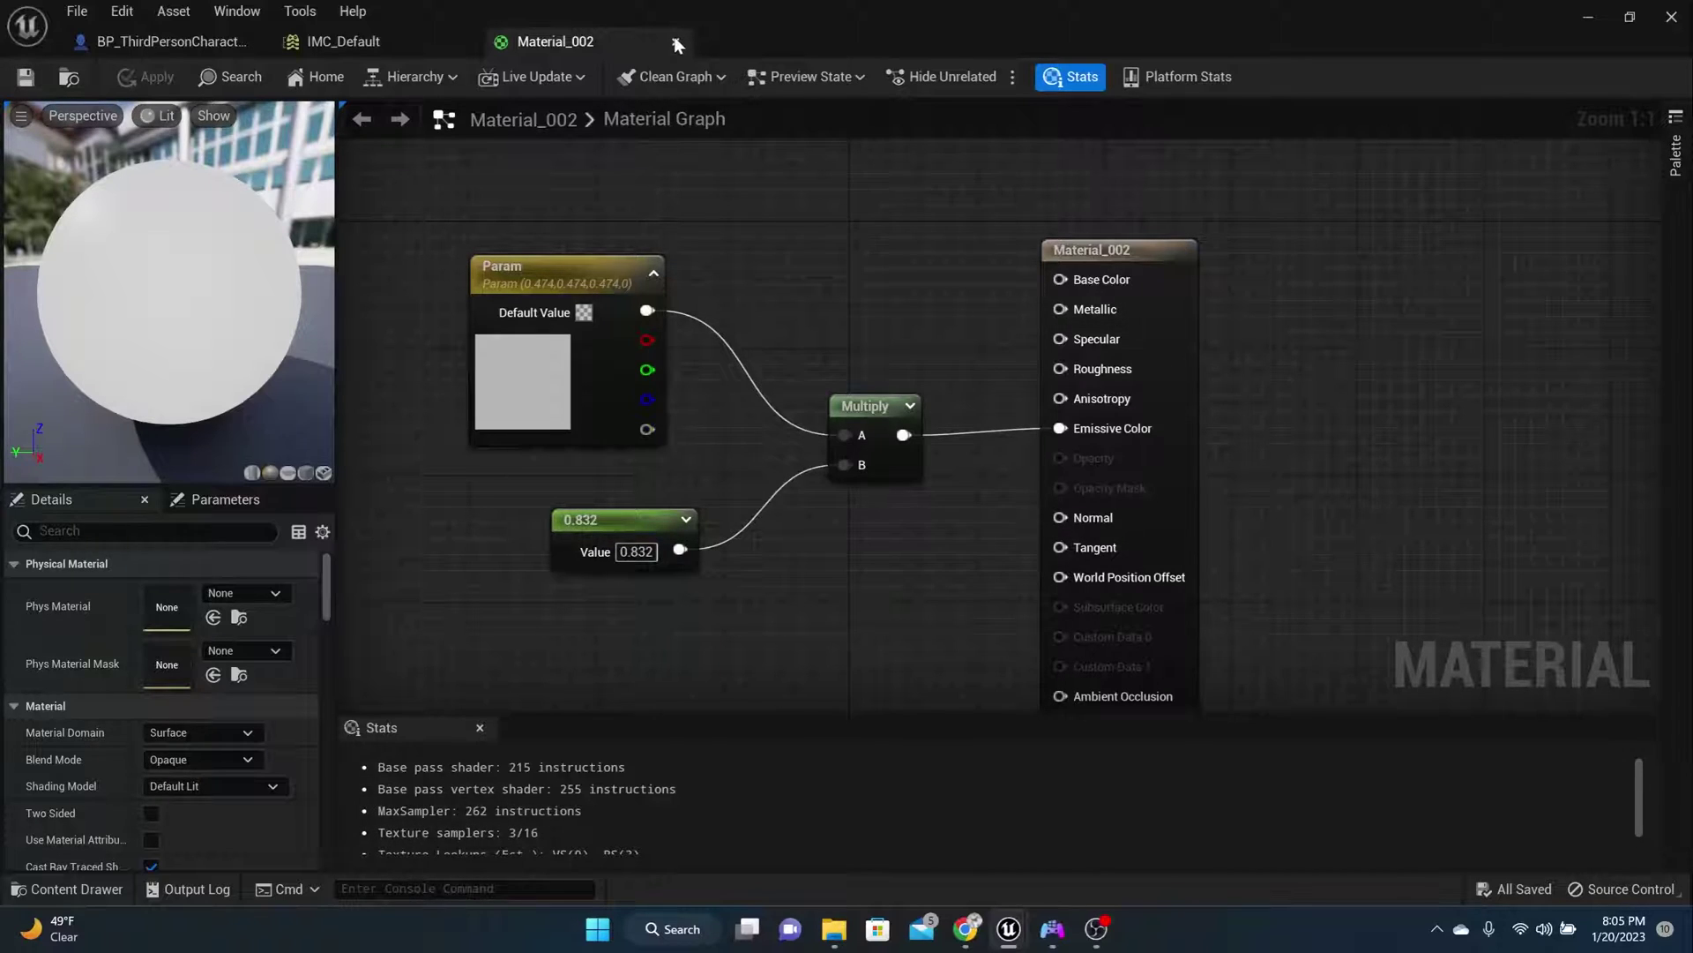
click(674, 42)
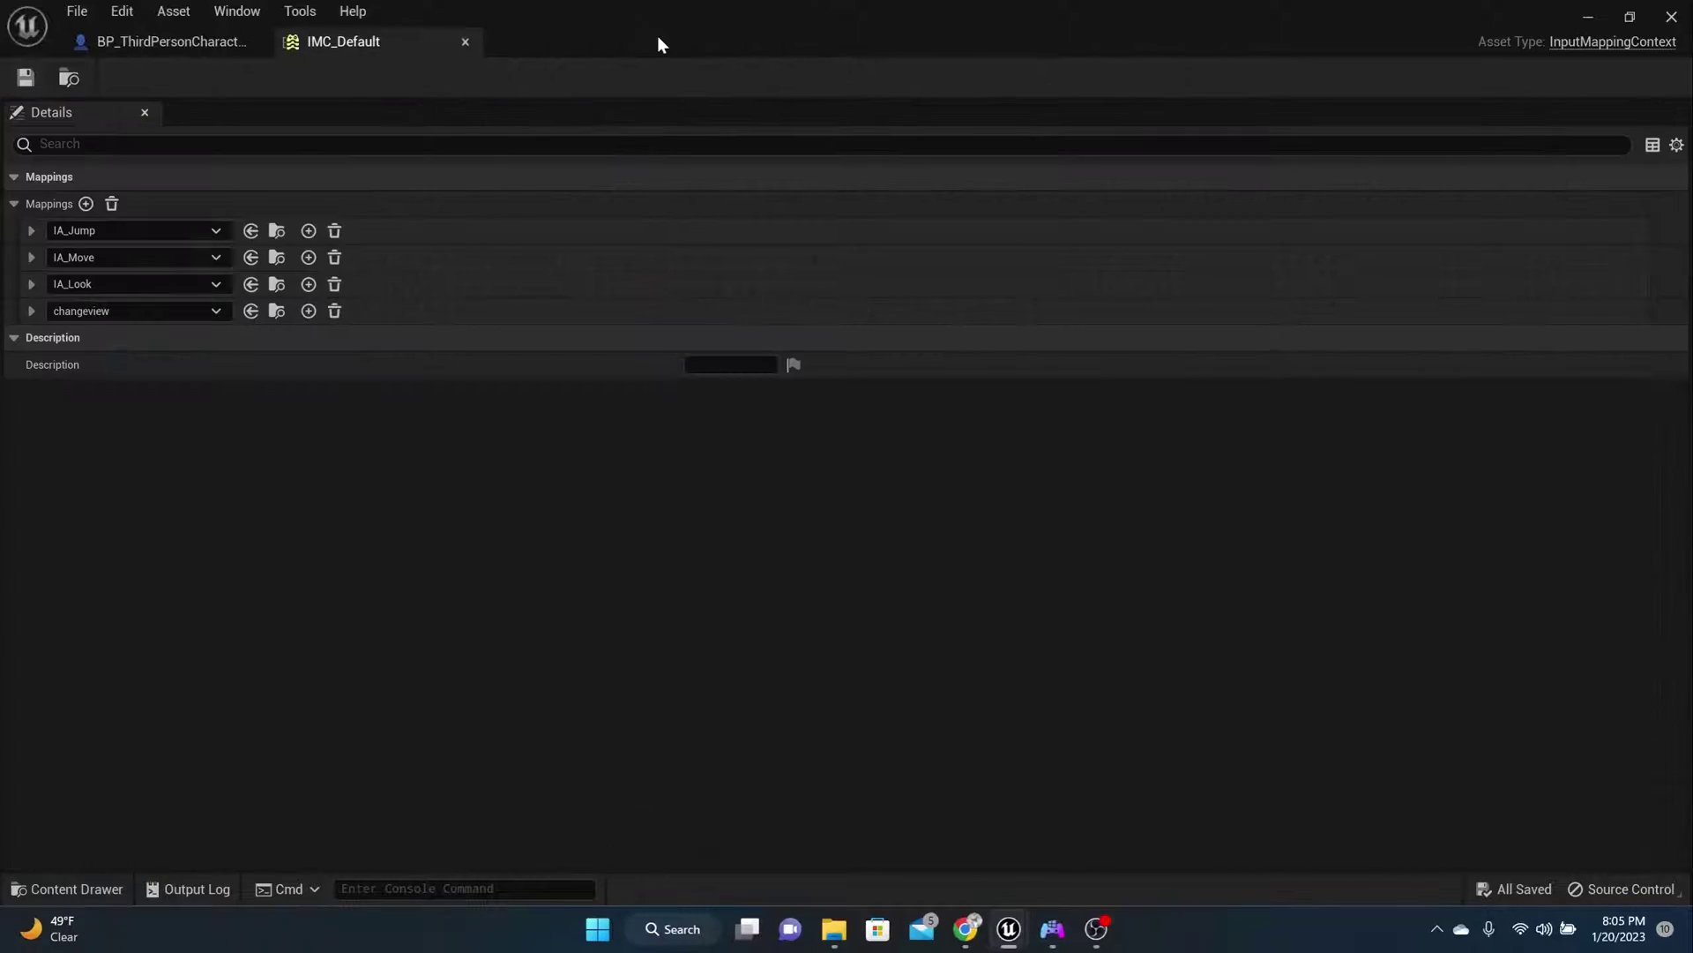
click(463, 42)
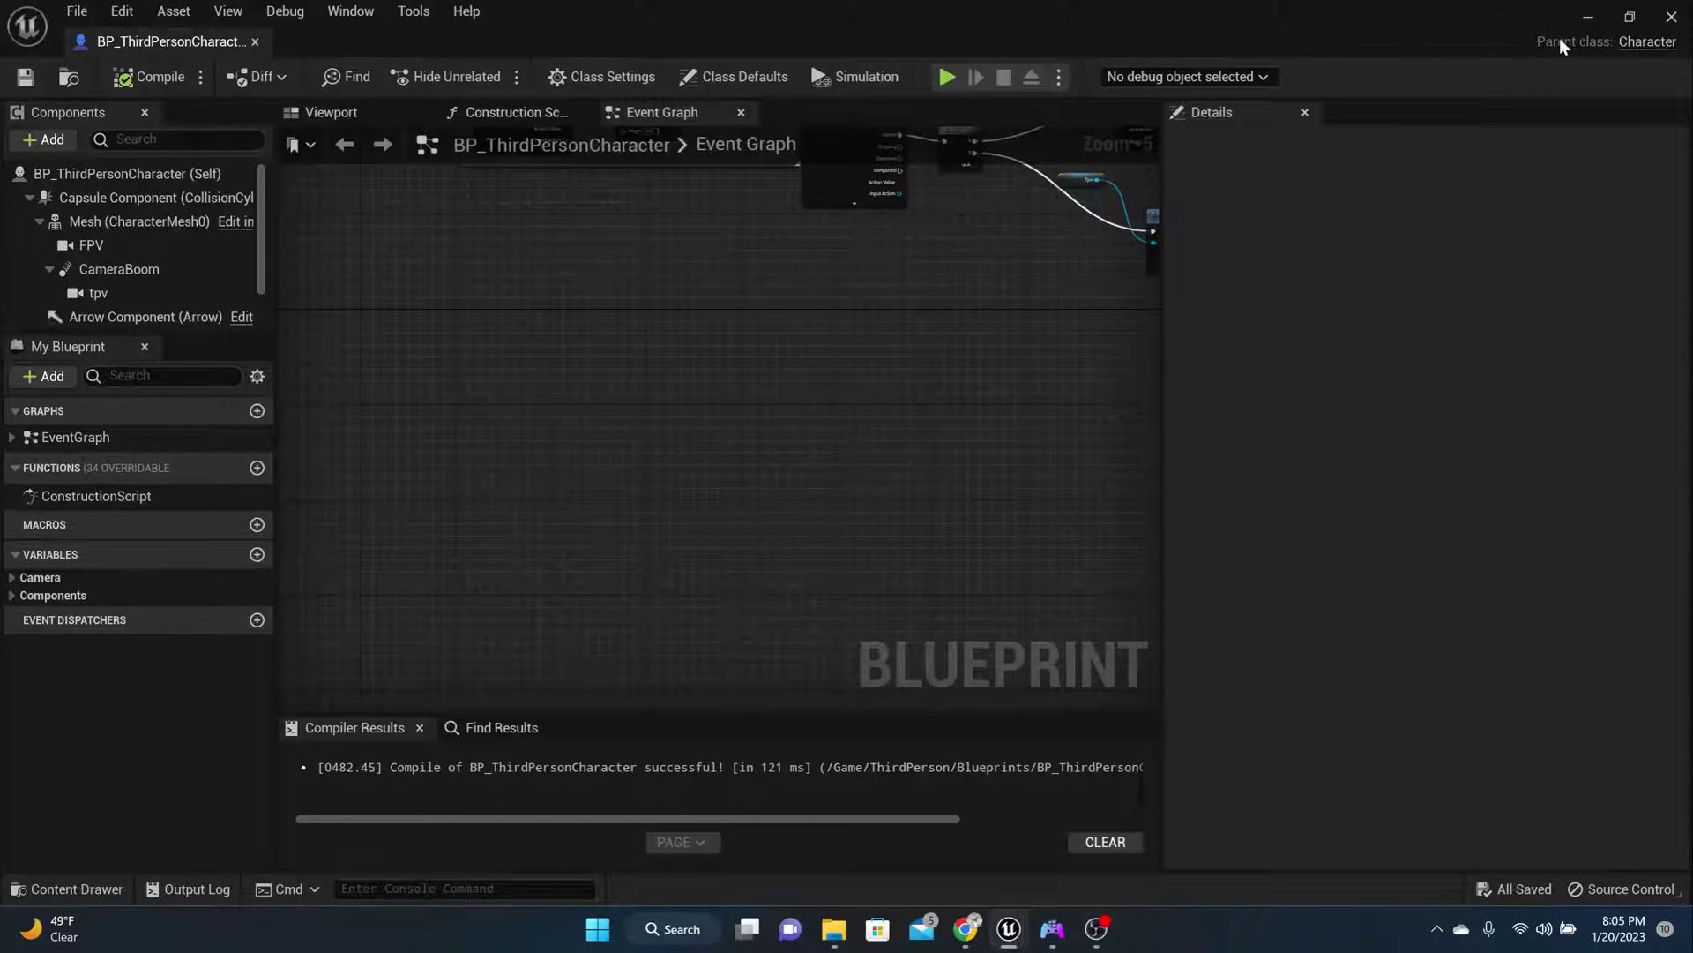
Open BP_ThirdPersonCharacter from the ThirdPerson/Blueprints folder and show the character up close in its 3D viewport
click(1581, 18)
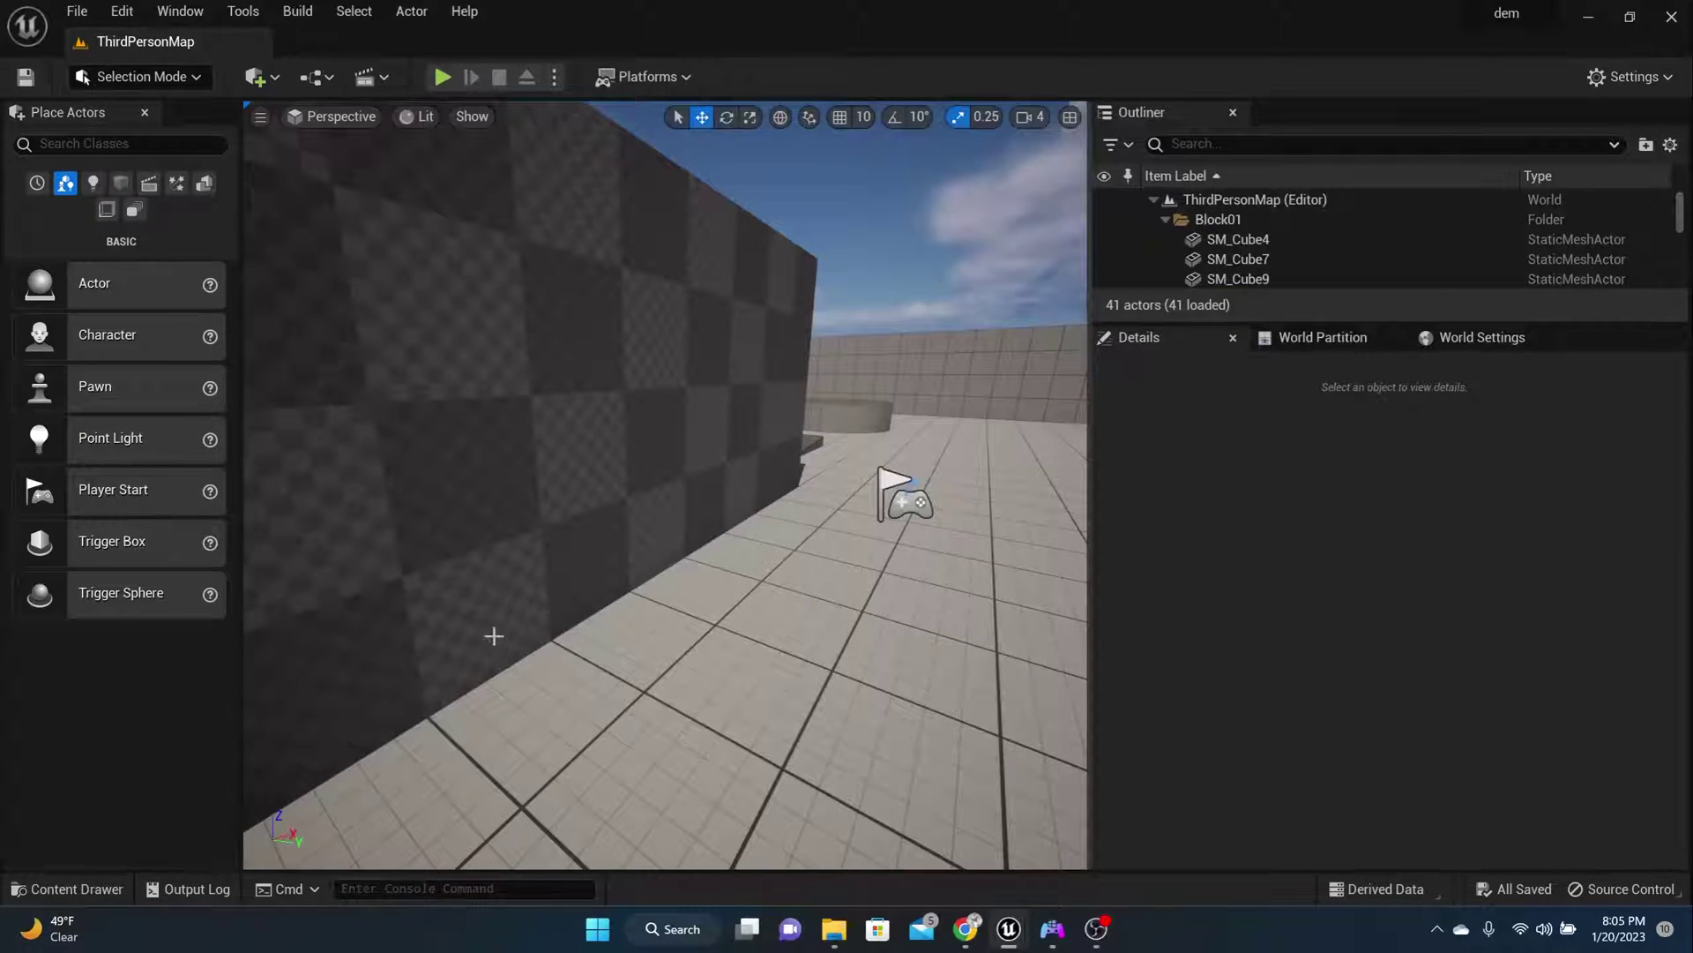
click(108, 893)
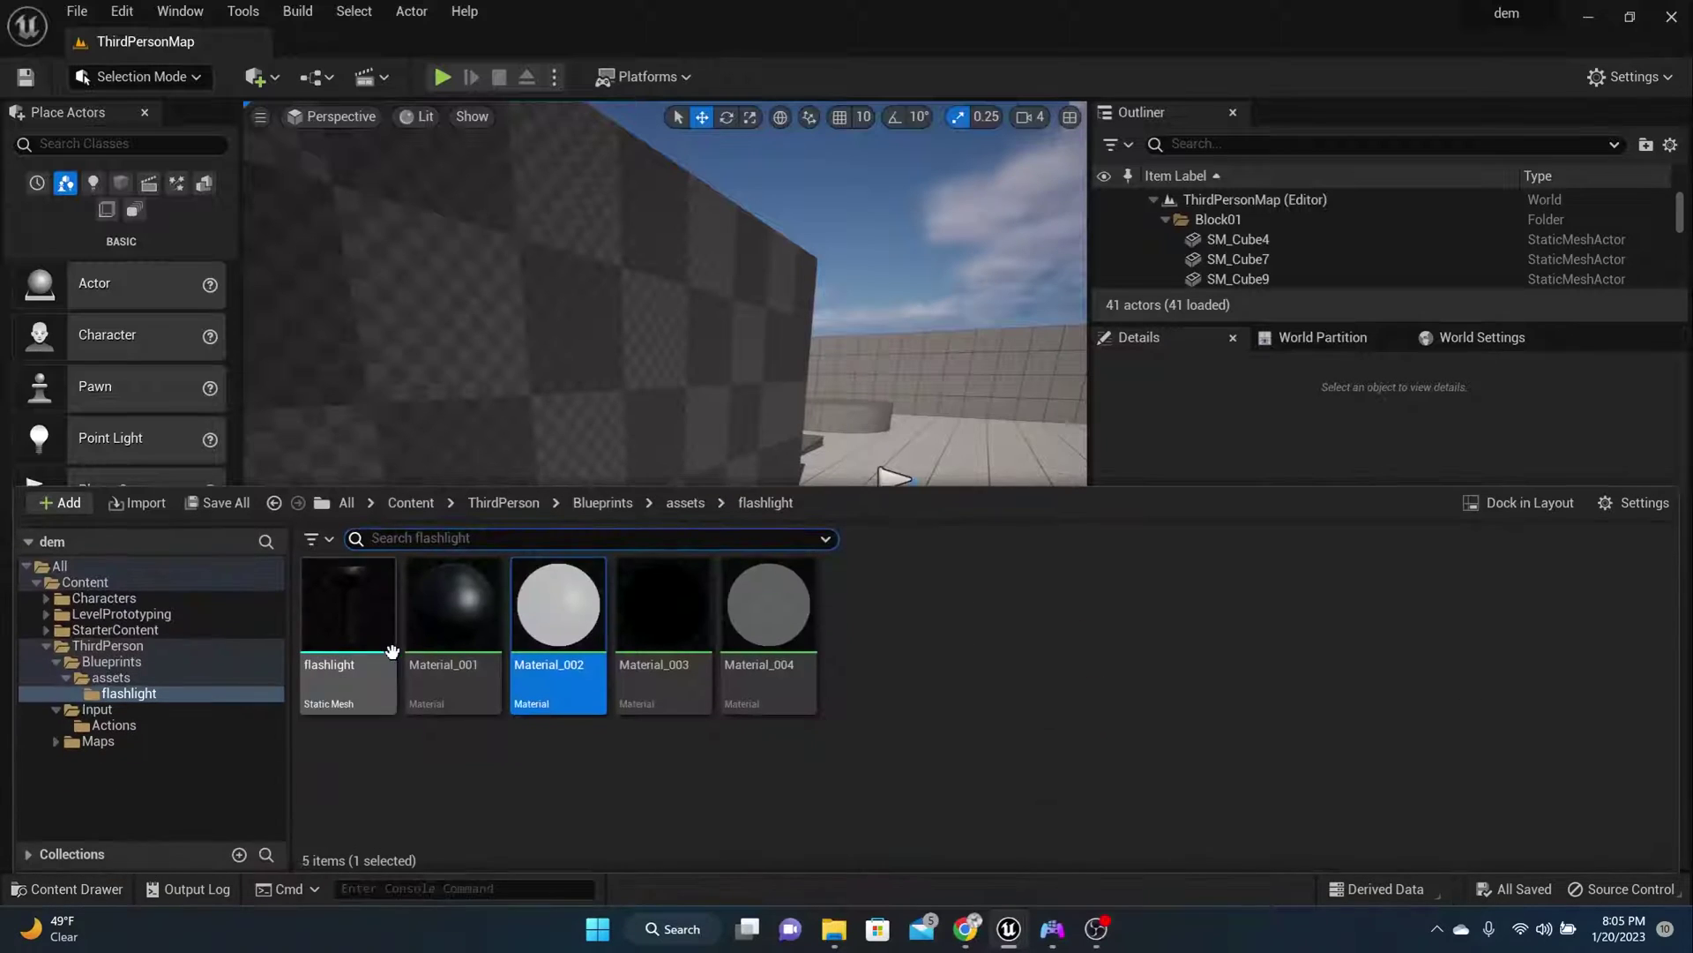
click(520, 507)
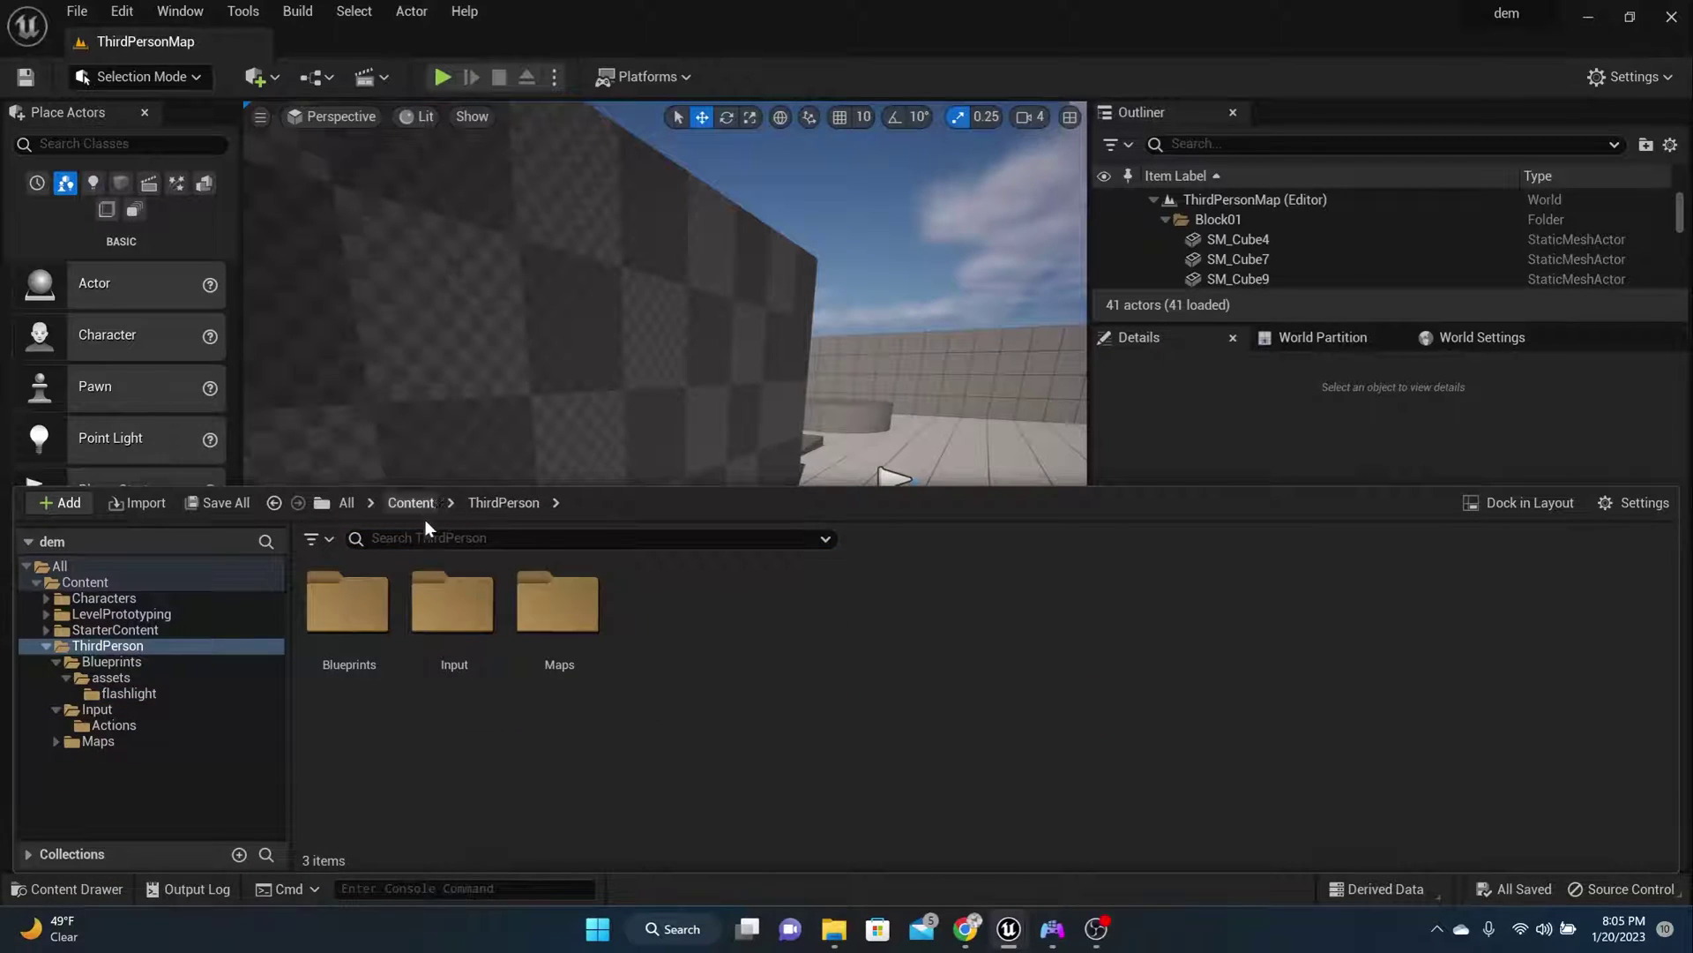
double_click(351, 600)
double_click(452, 604)
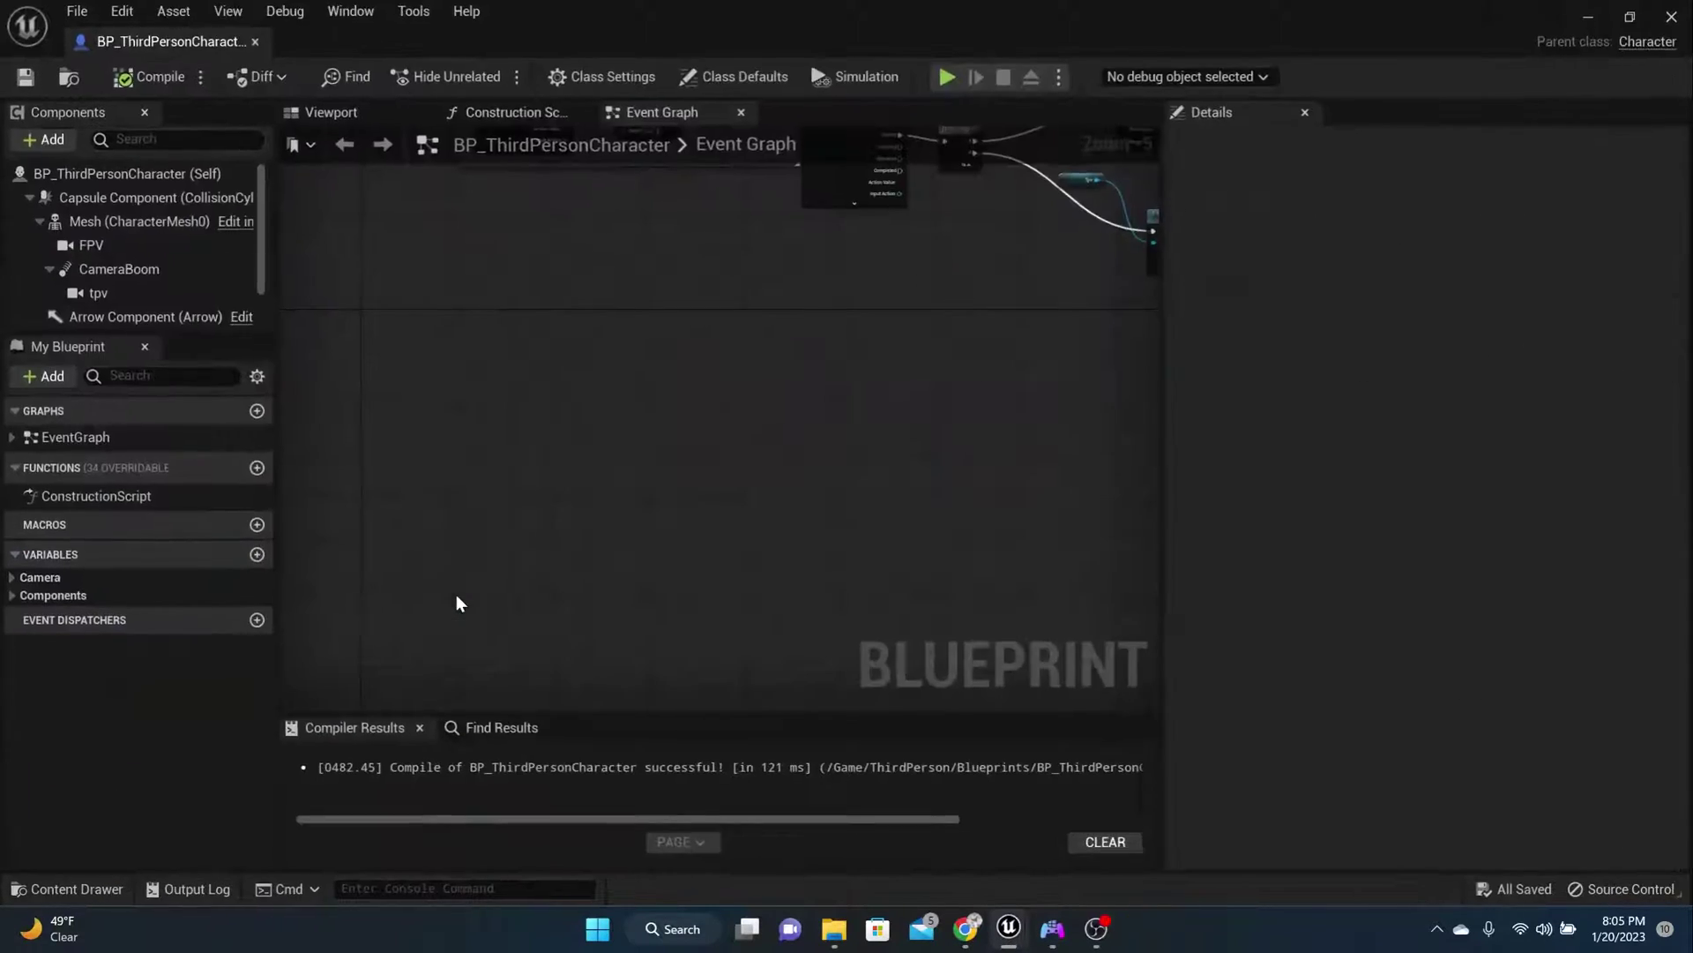
click(332, 113)
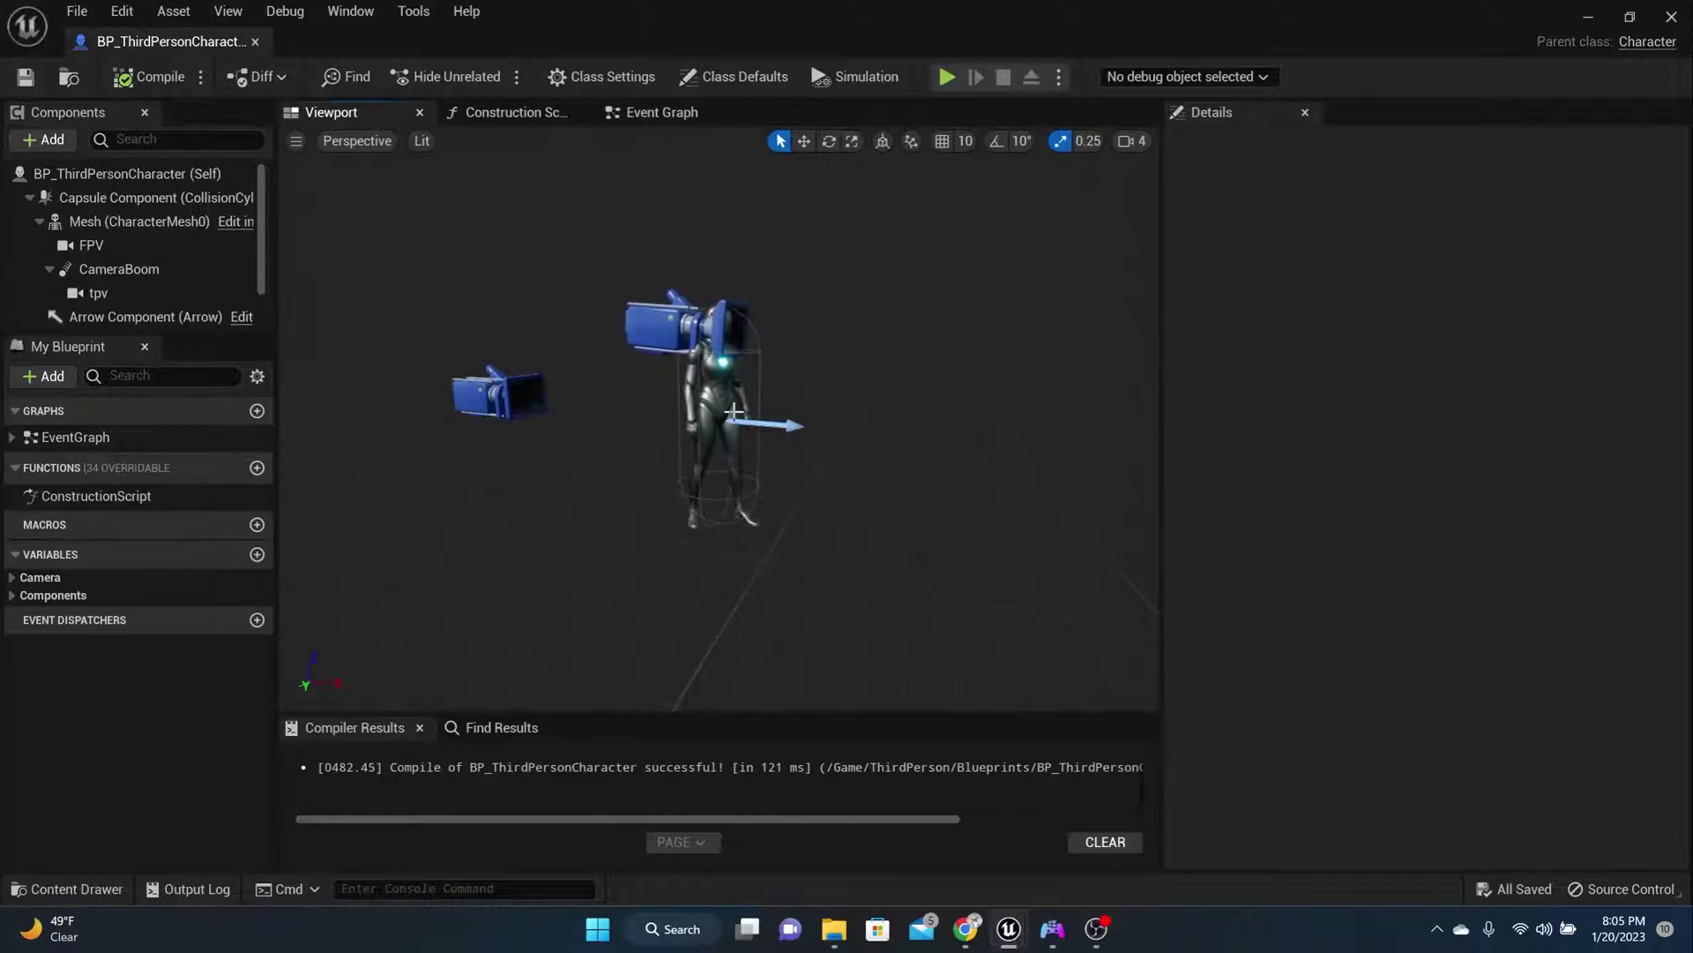
scroll(733, 412, up, 5)
scroll(734, 412, down, 5)
middle_drag(734, 412, 603, 476)
drag(603, 476, 582, 546)
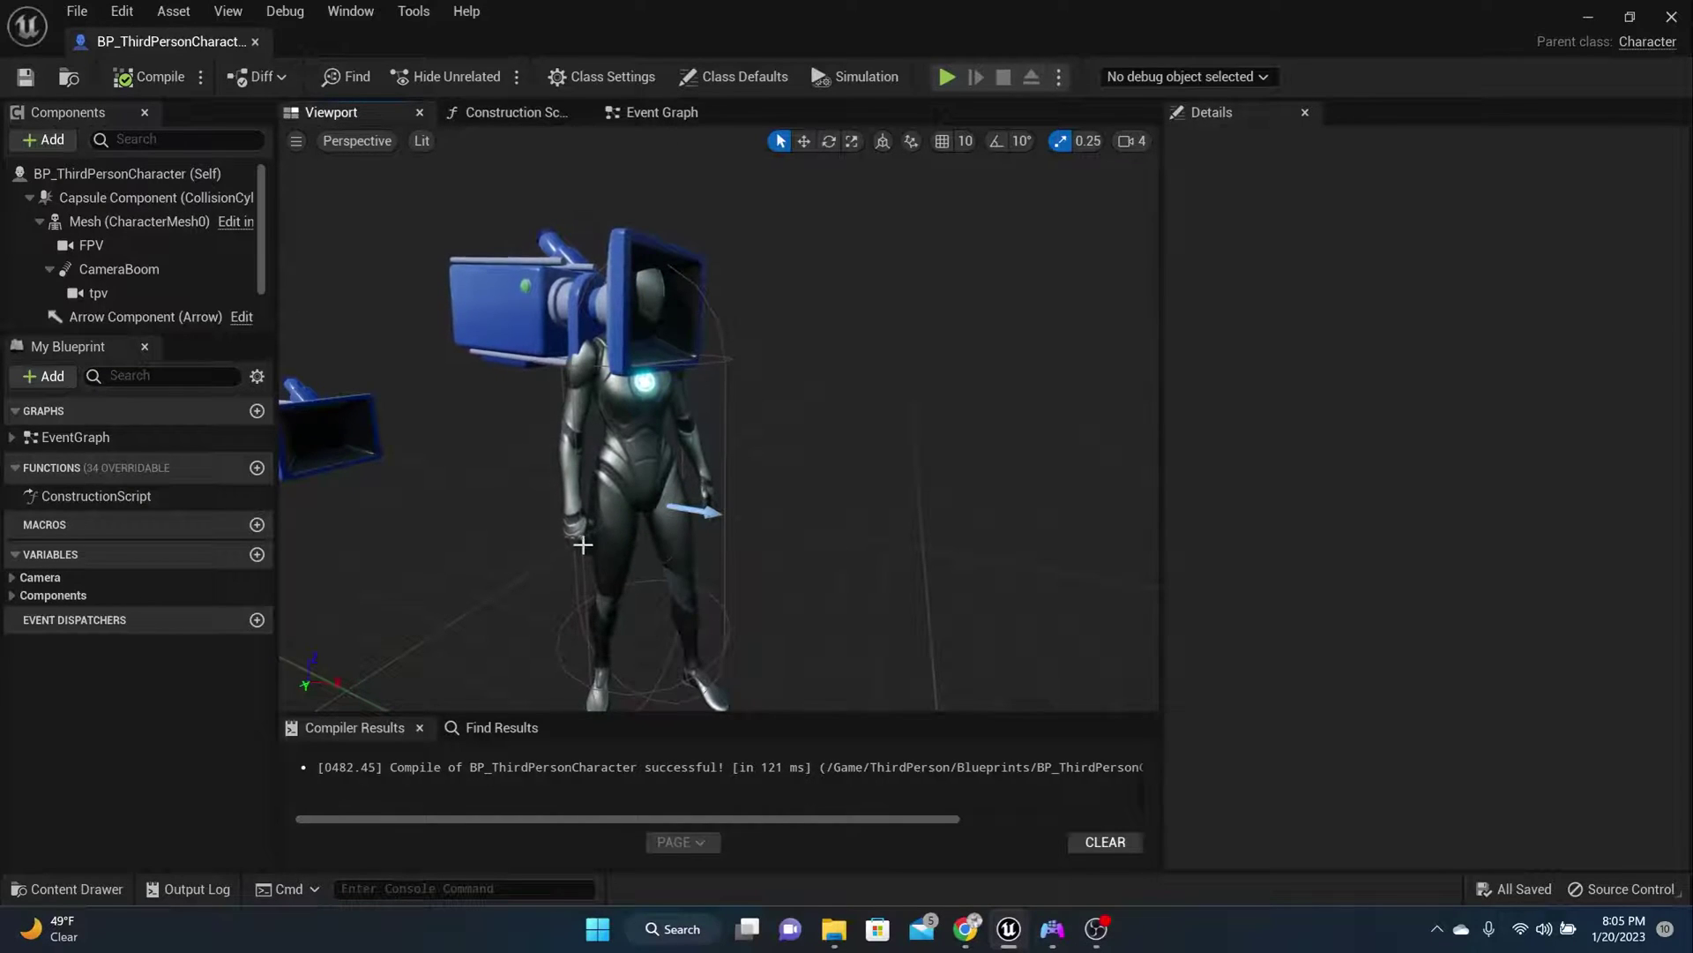
Add a Static Mesh component named flashlight under the character's Mesh component and compile the blueprint
click(122, 224)
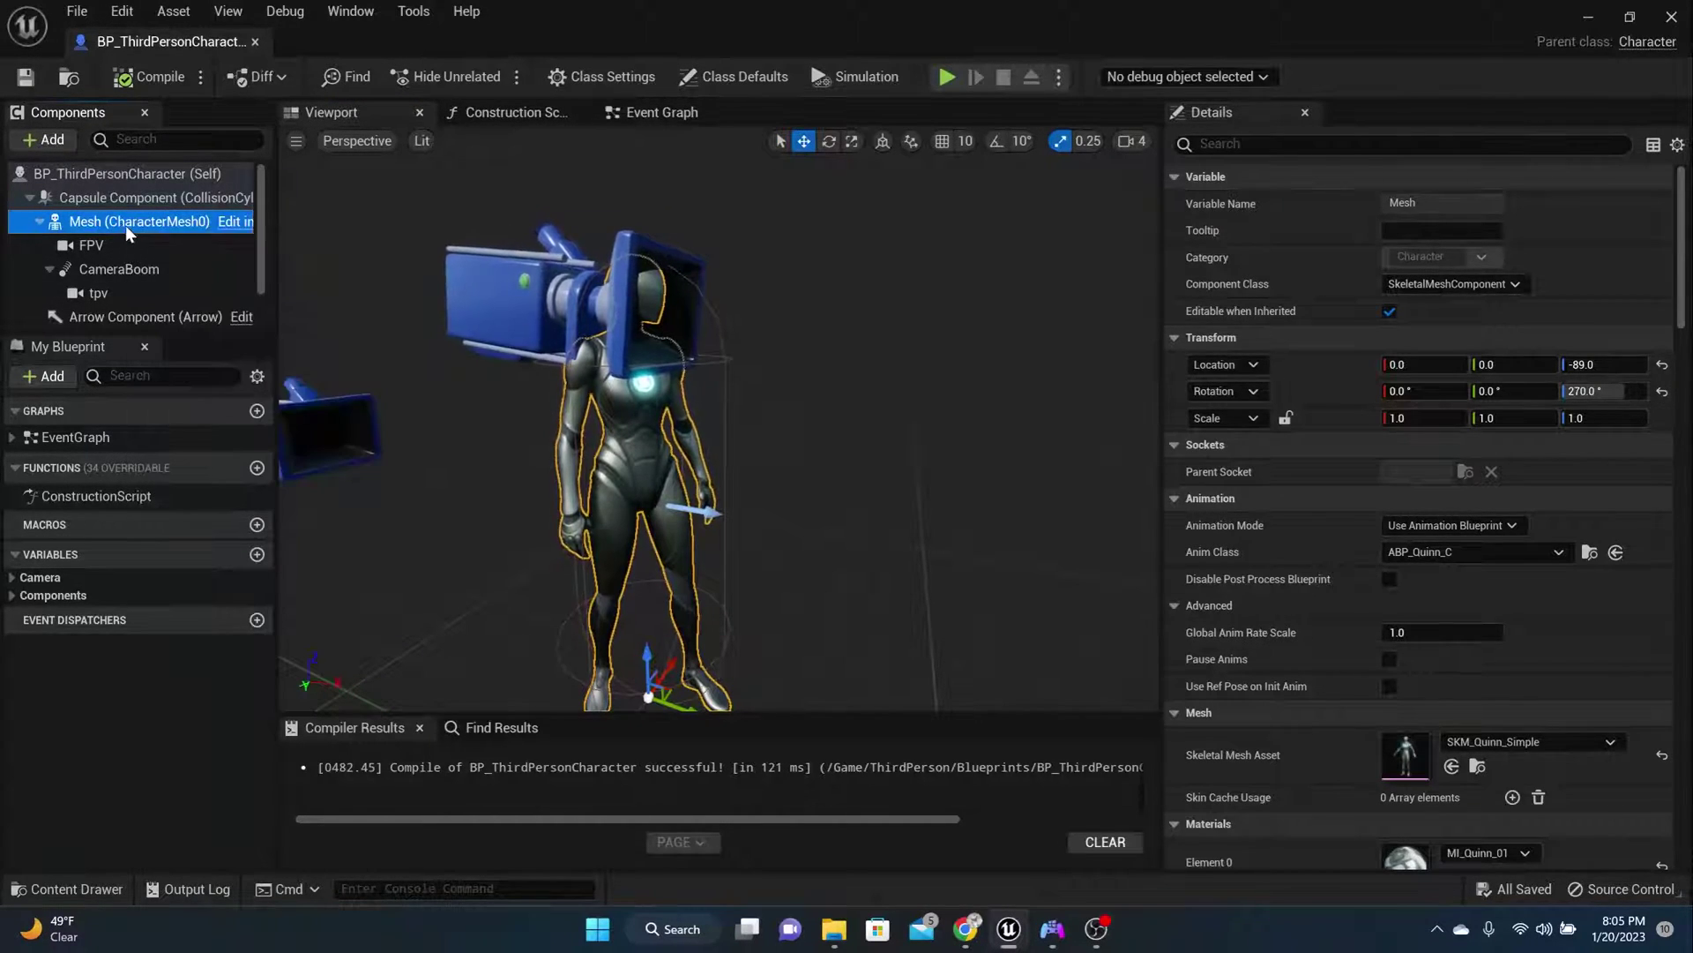
click(44, 139)
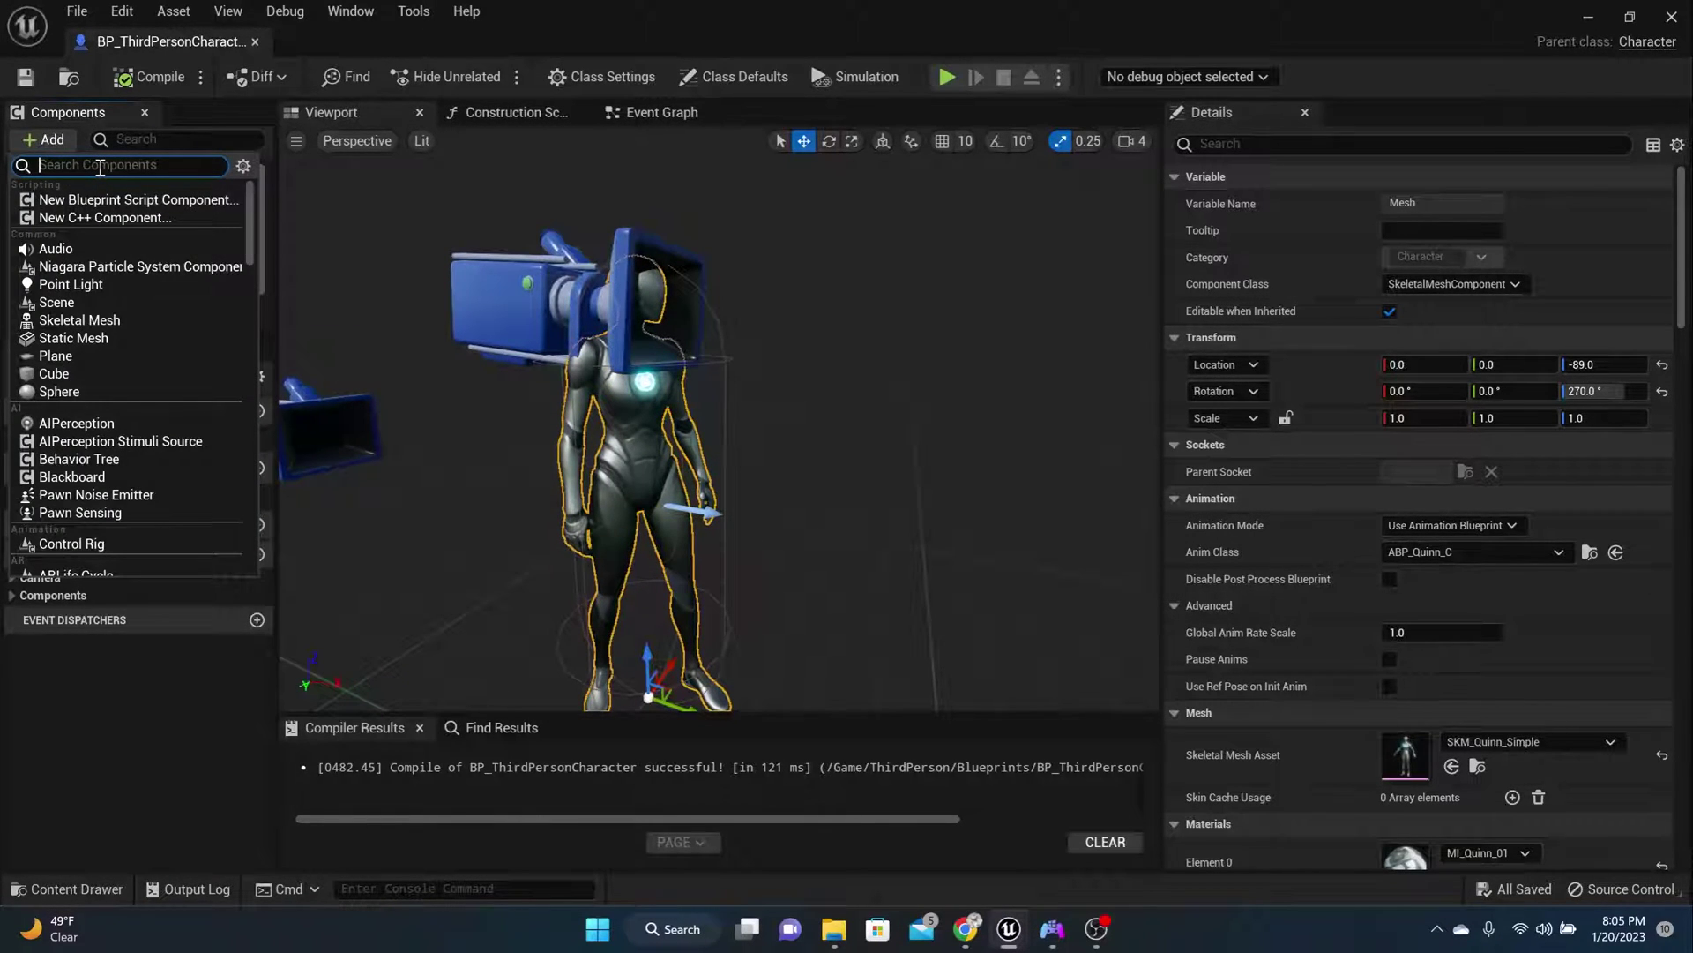
text(stat)
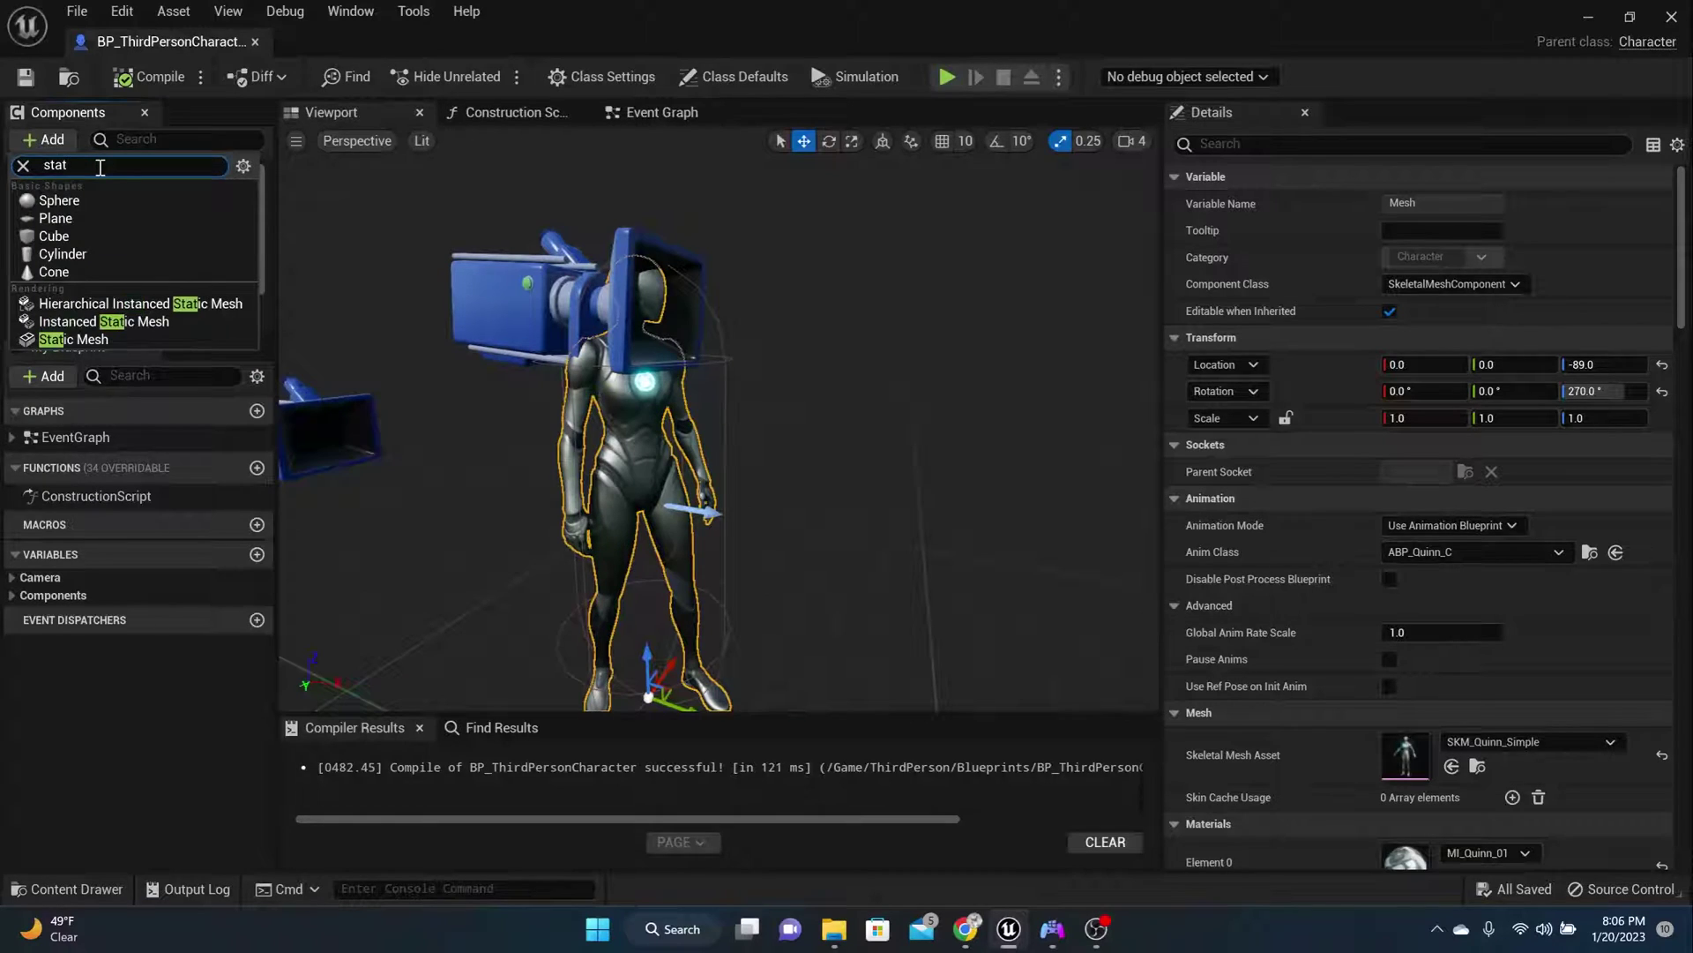
click(86, 344)
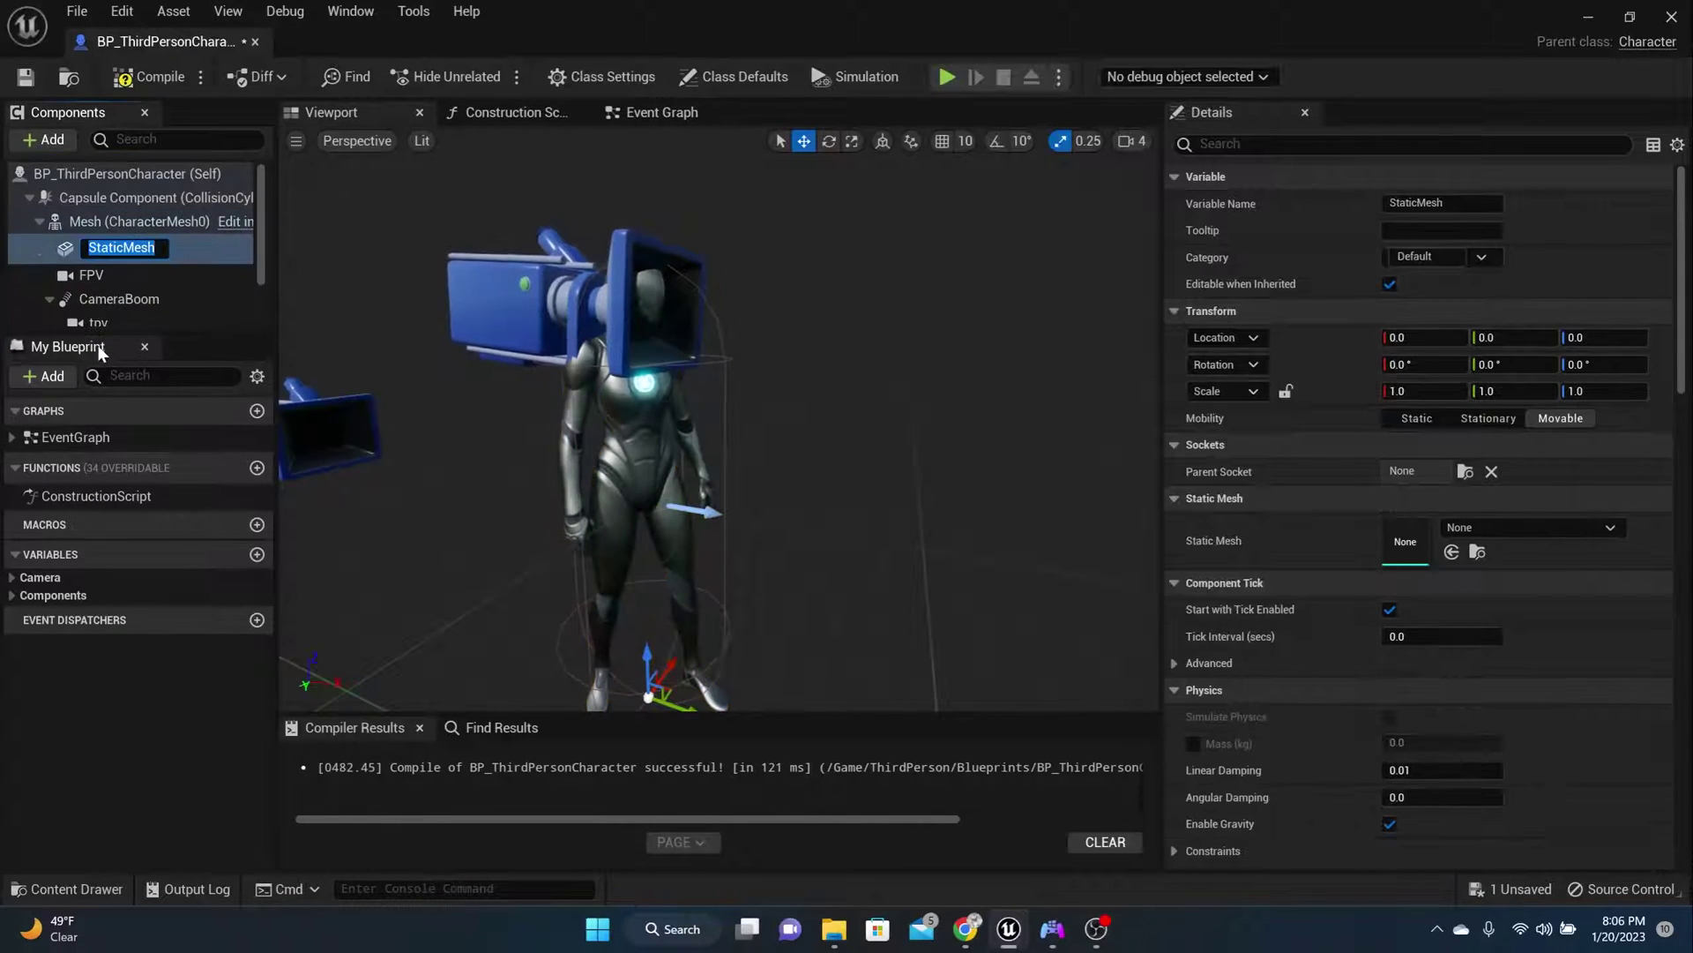
text(flashlight)
key(Return)
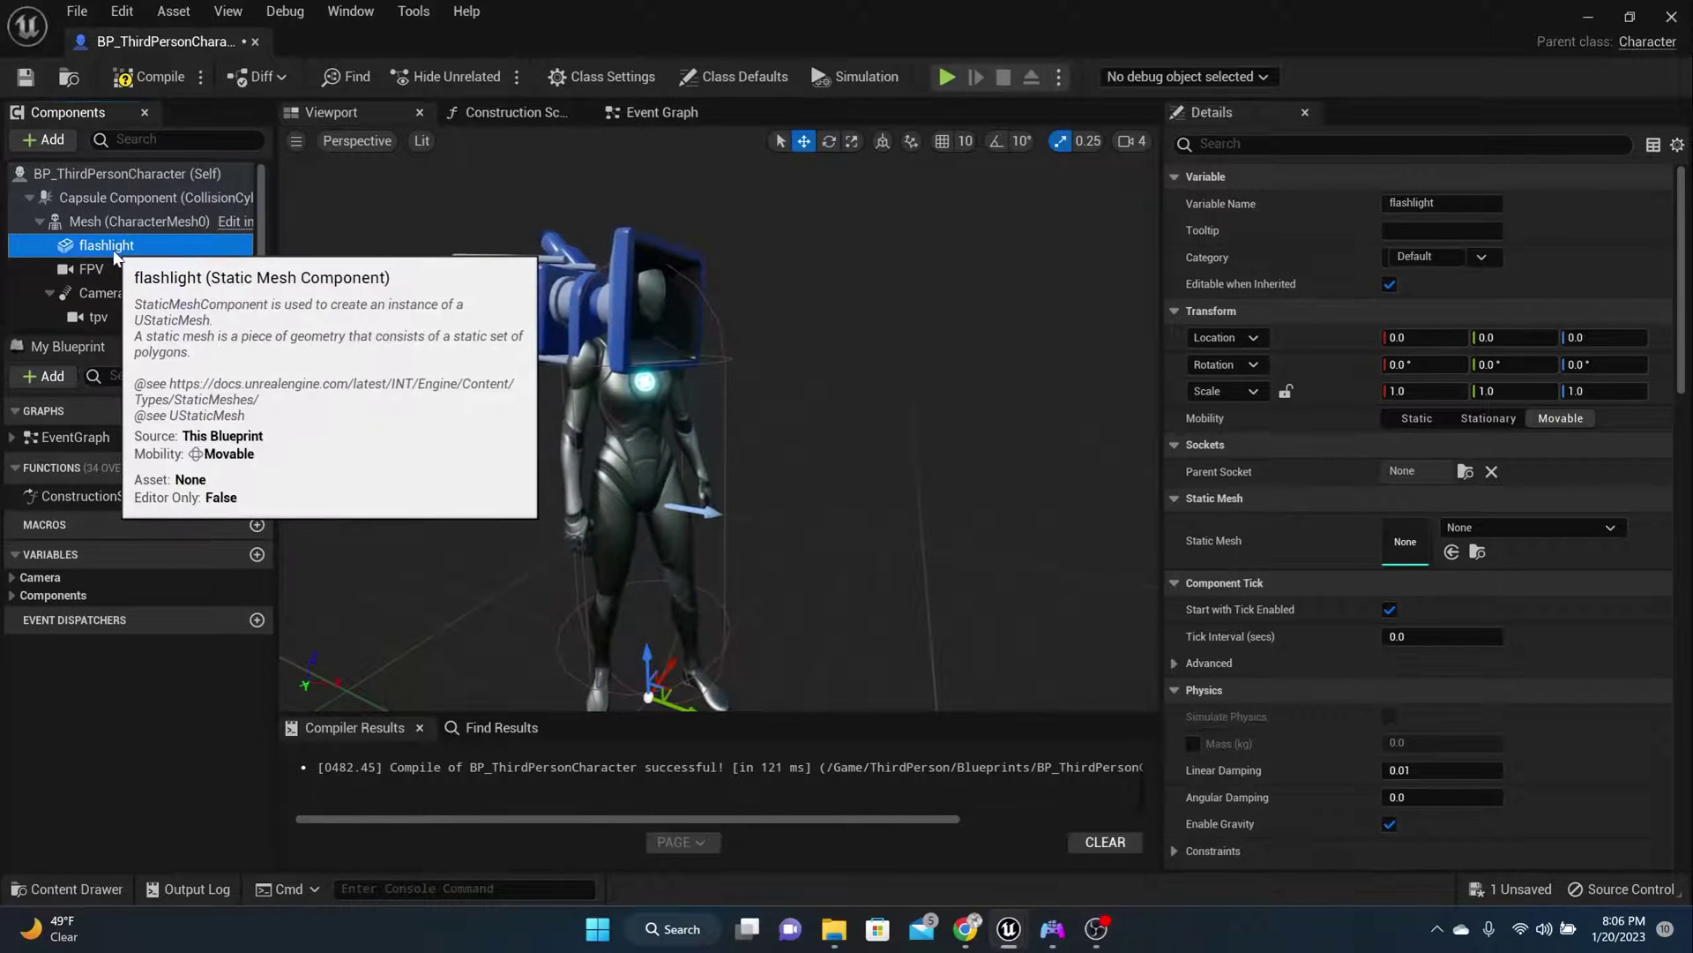
click(168, 79)
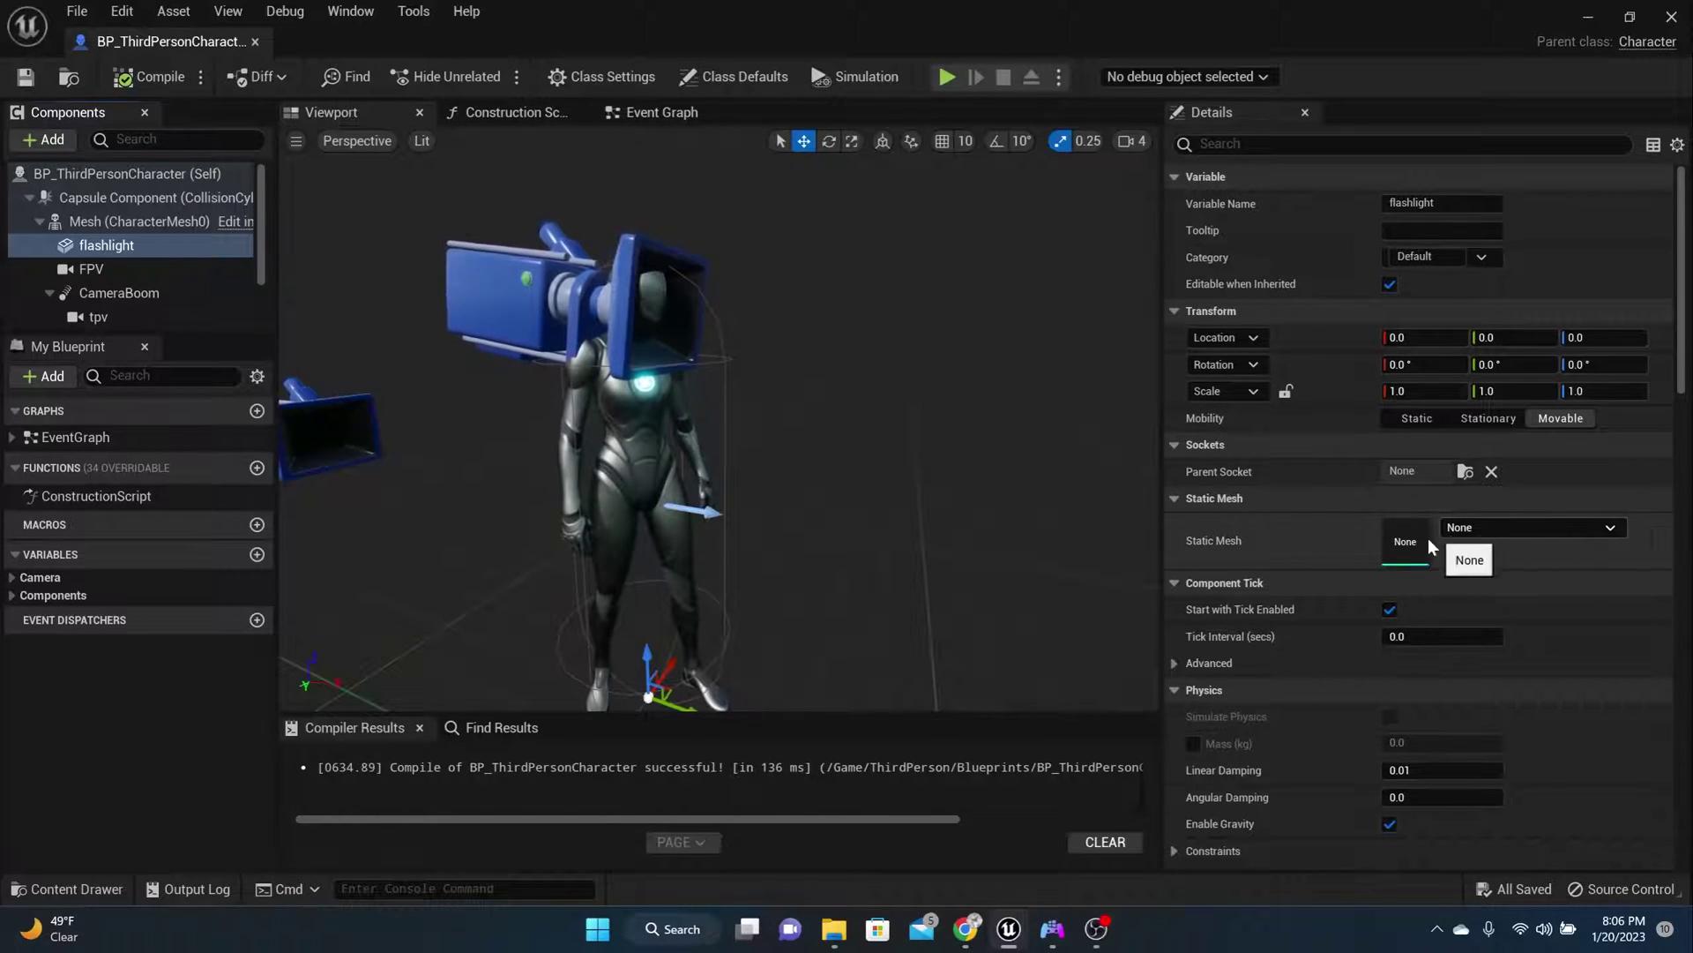
Assign the flashlight static mesh asset to the flashlight component
click(1479, 529)
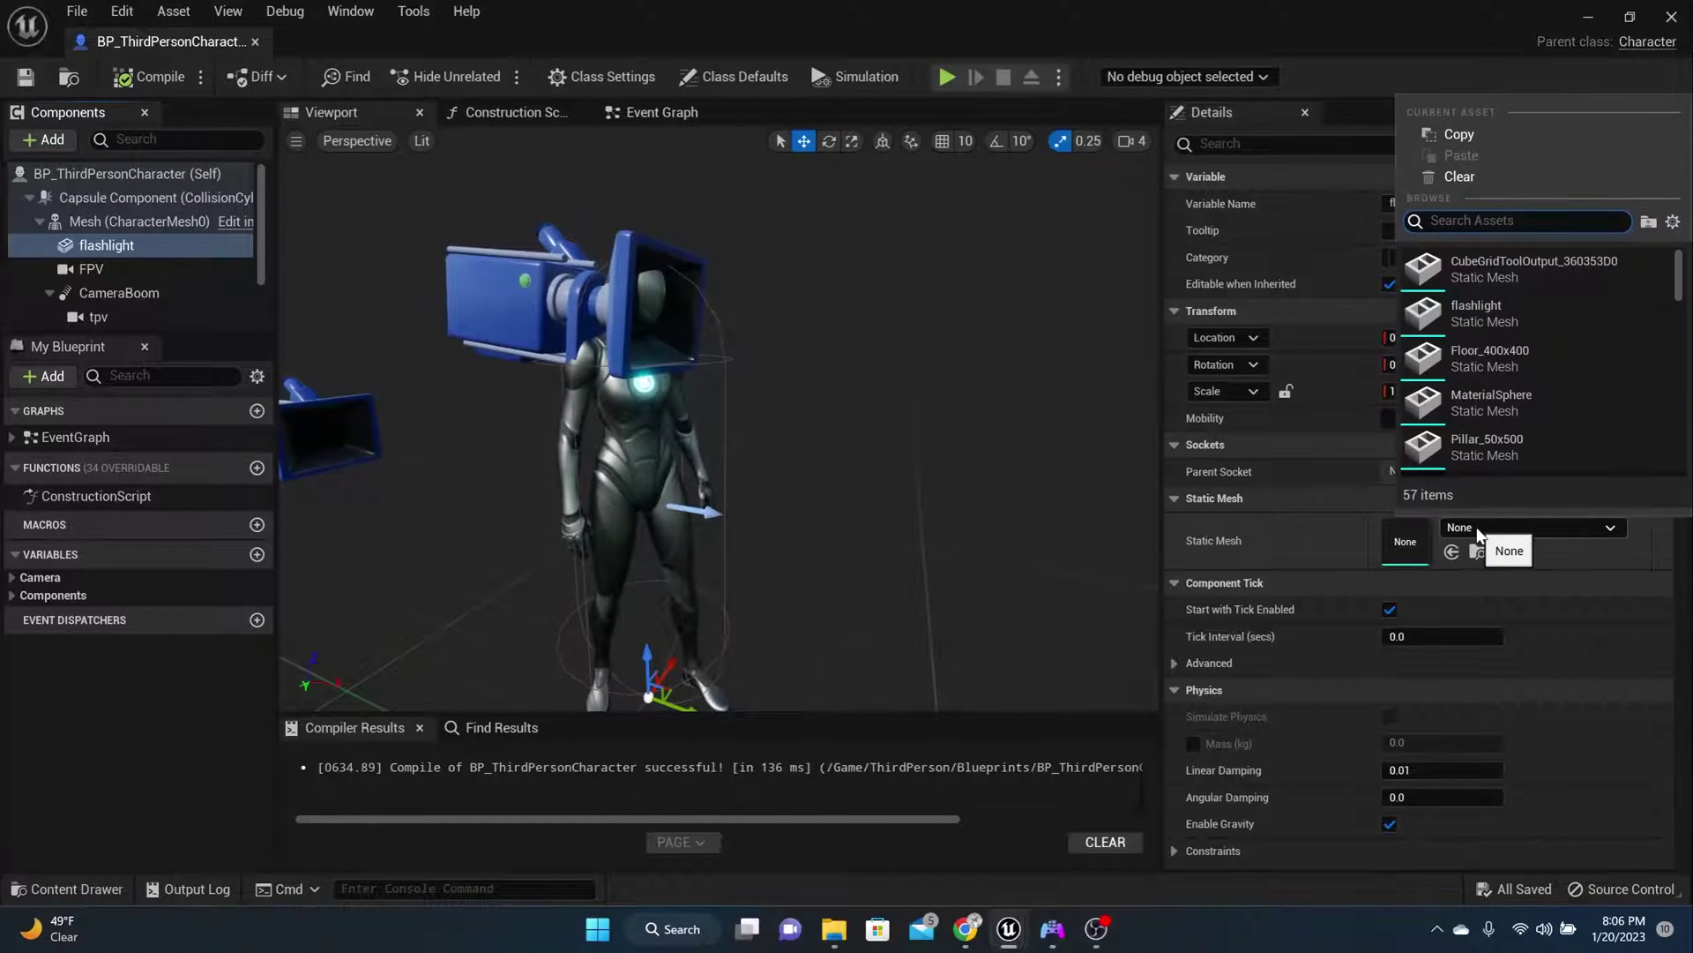
text(flashh)
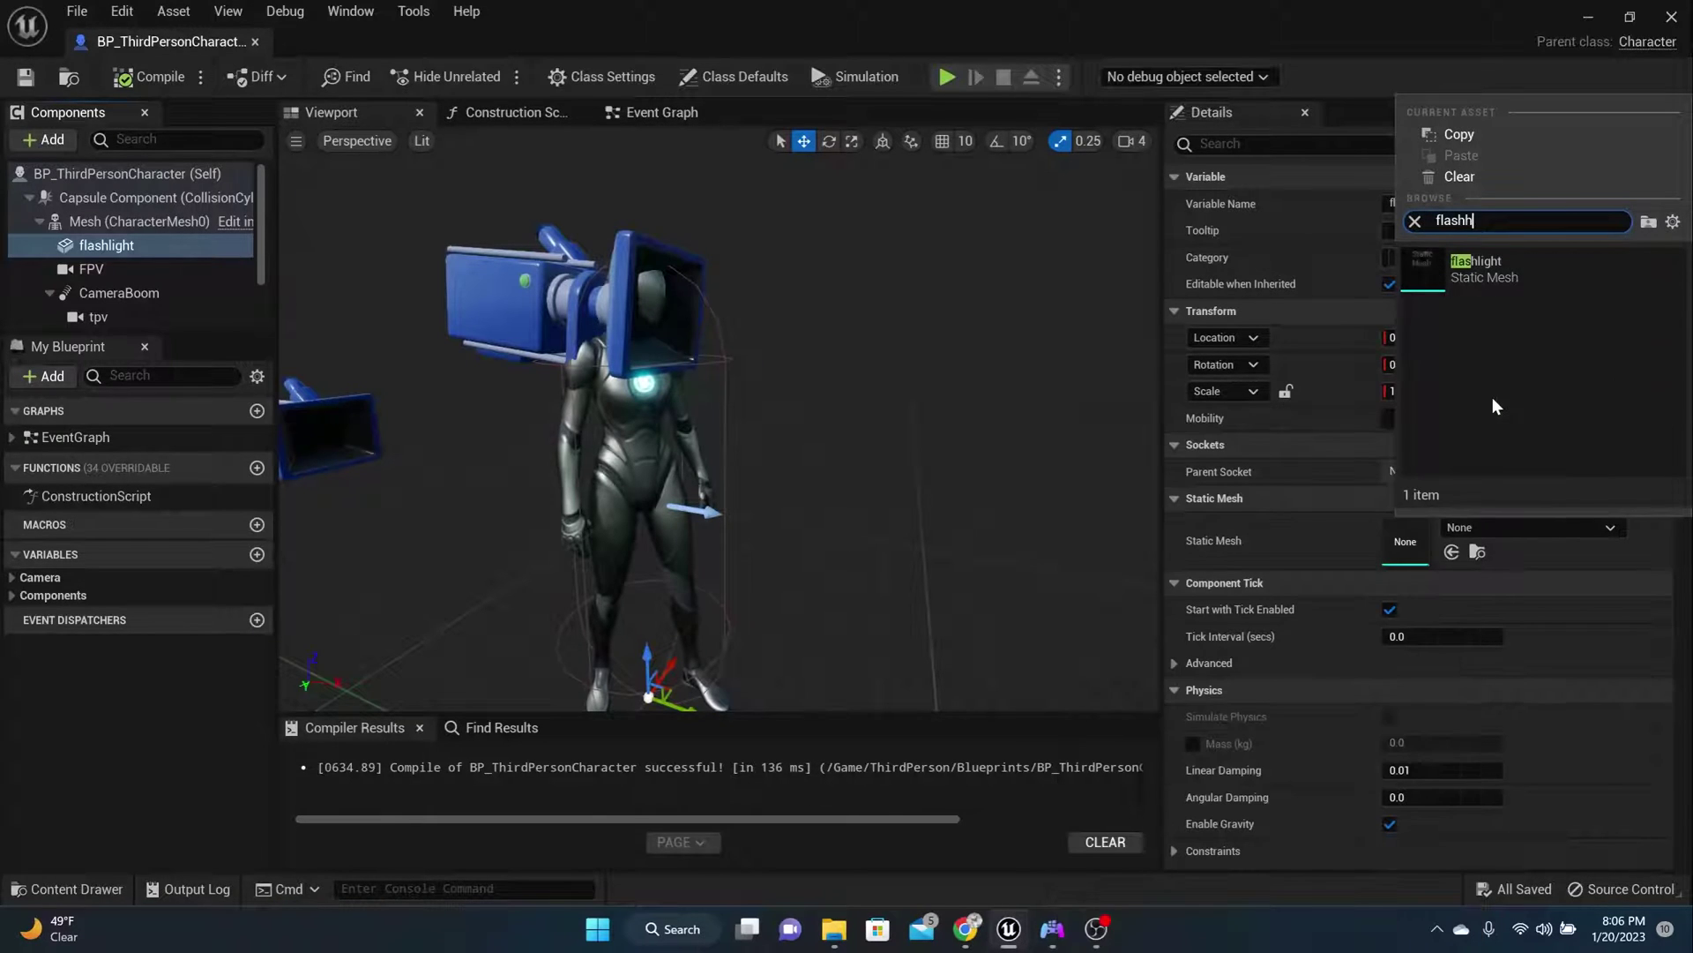
key(BackSpace)
click(1501, 255)
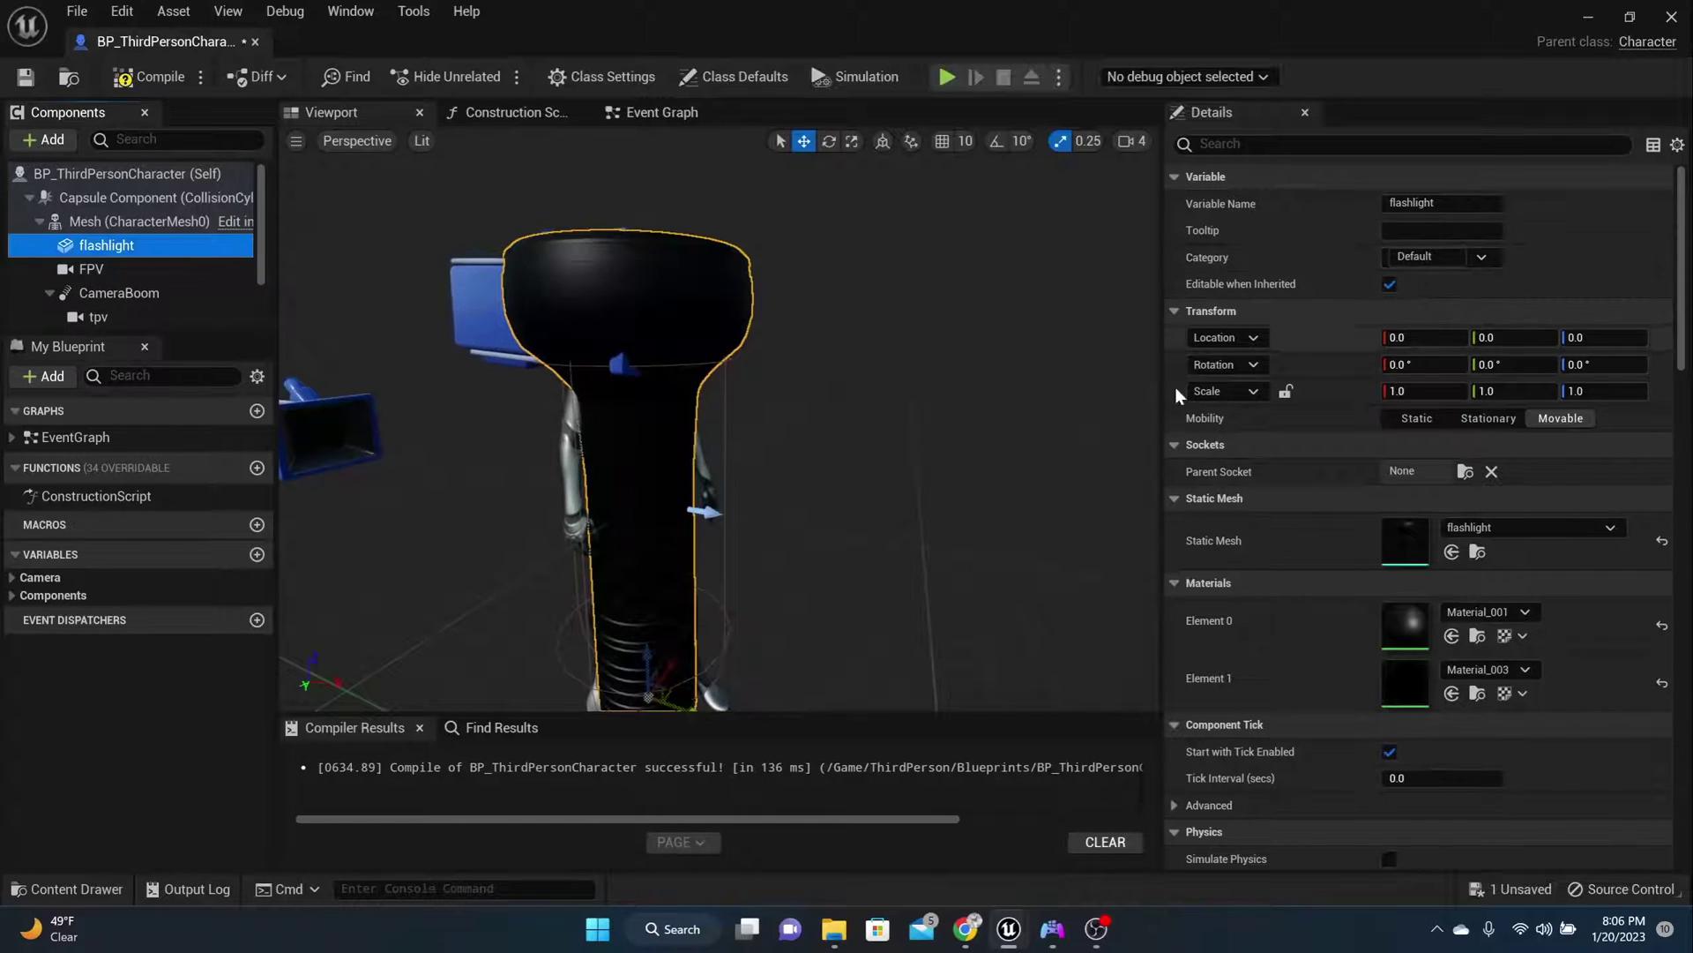
Attach the flashlight component to the character's hand_r bone as its parent socket
scroll(799, 472, up, 3)
scroll(798, 472, down, 6)
scroll(797, 479, up, 3)
scroll(603, 459, down, 3)
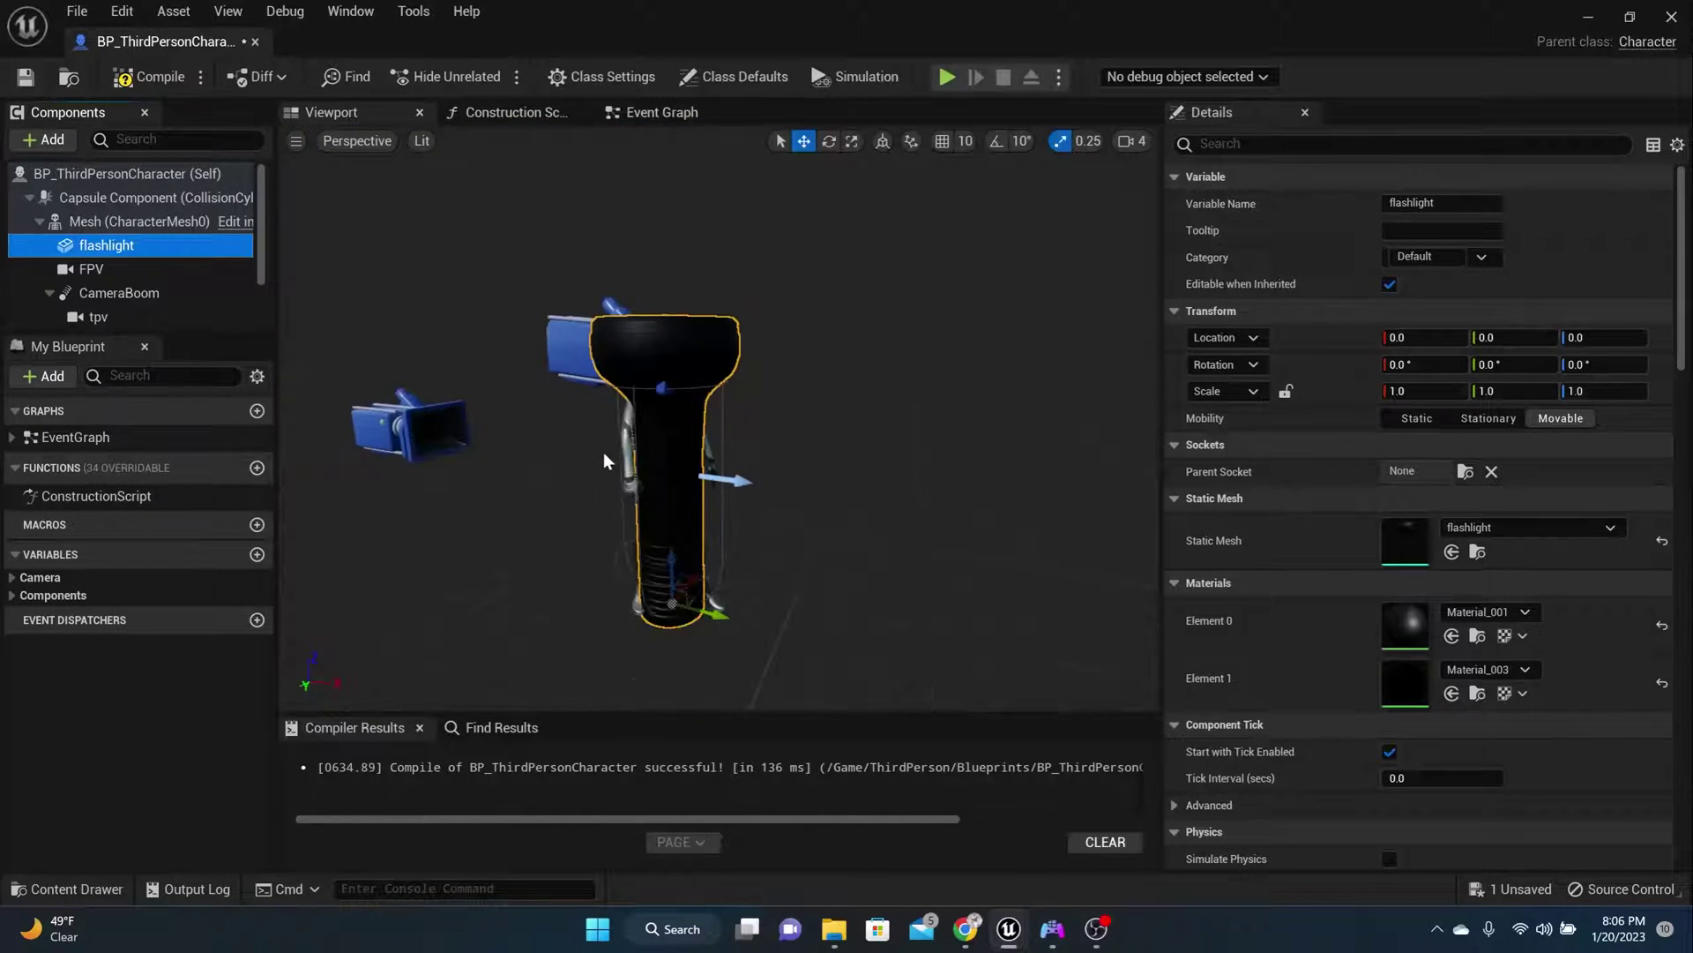
scroll(609, 450, up, 3)
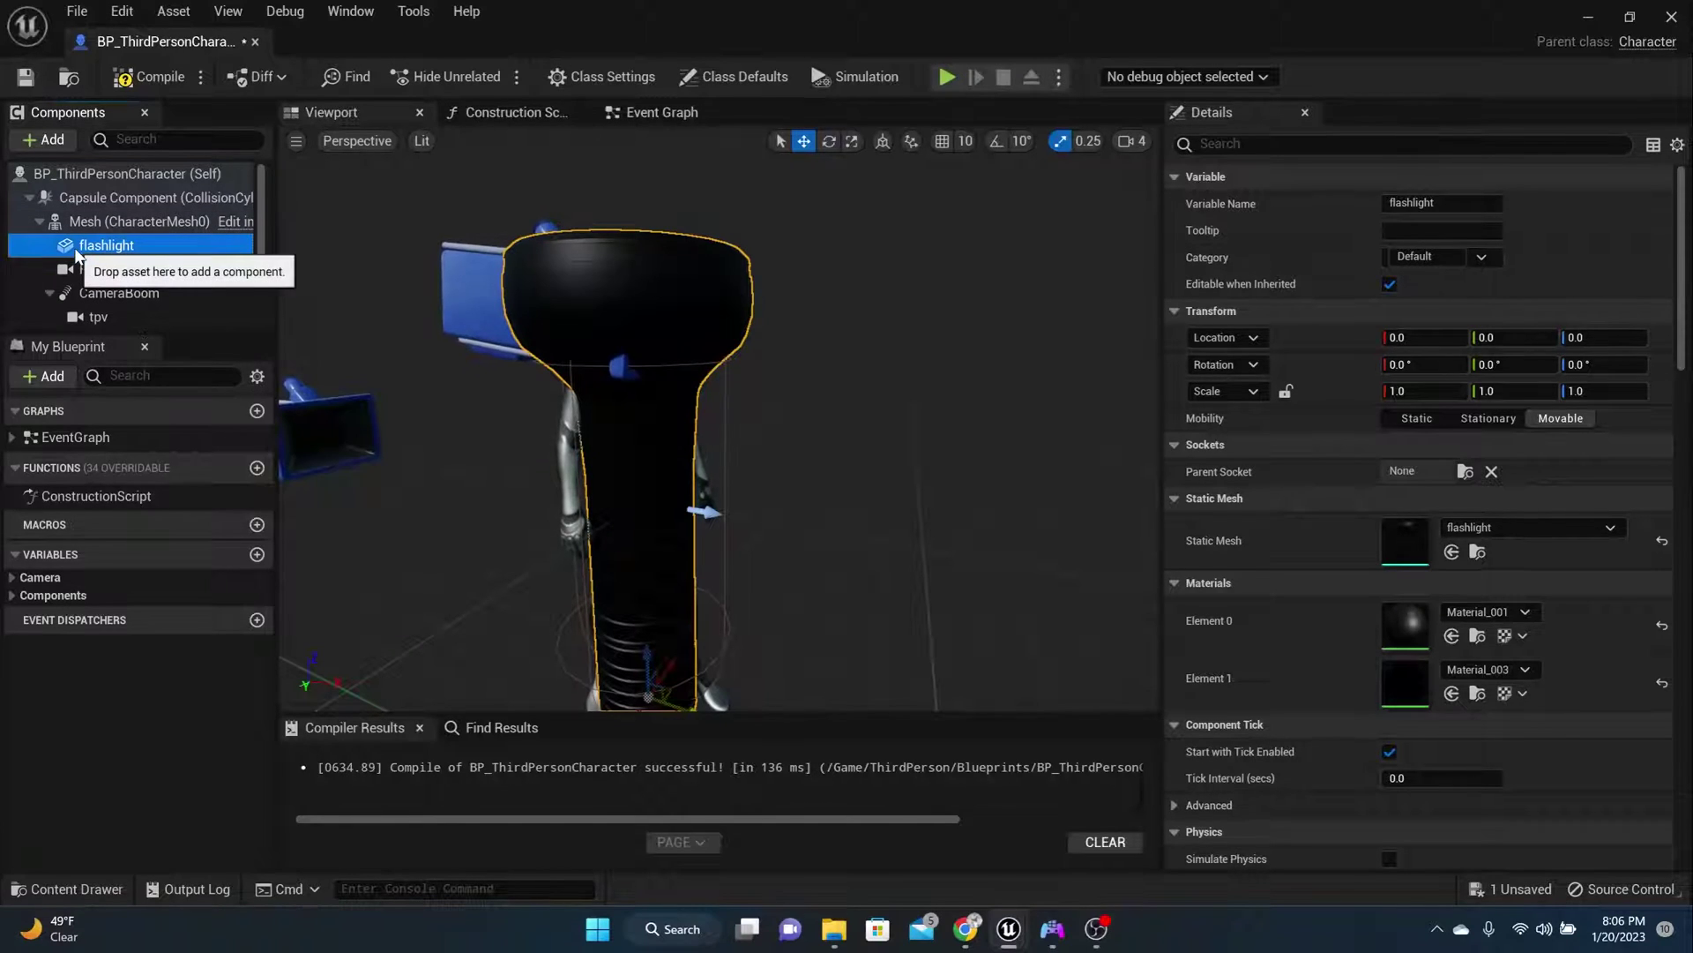
click(1465, 472)
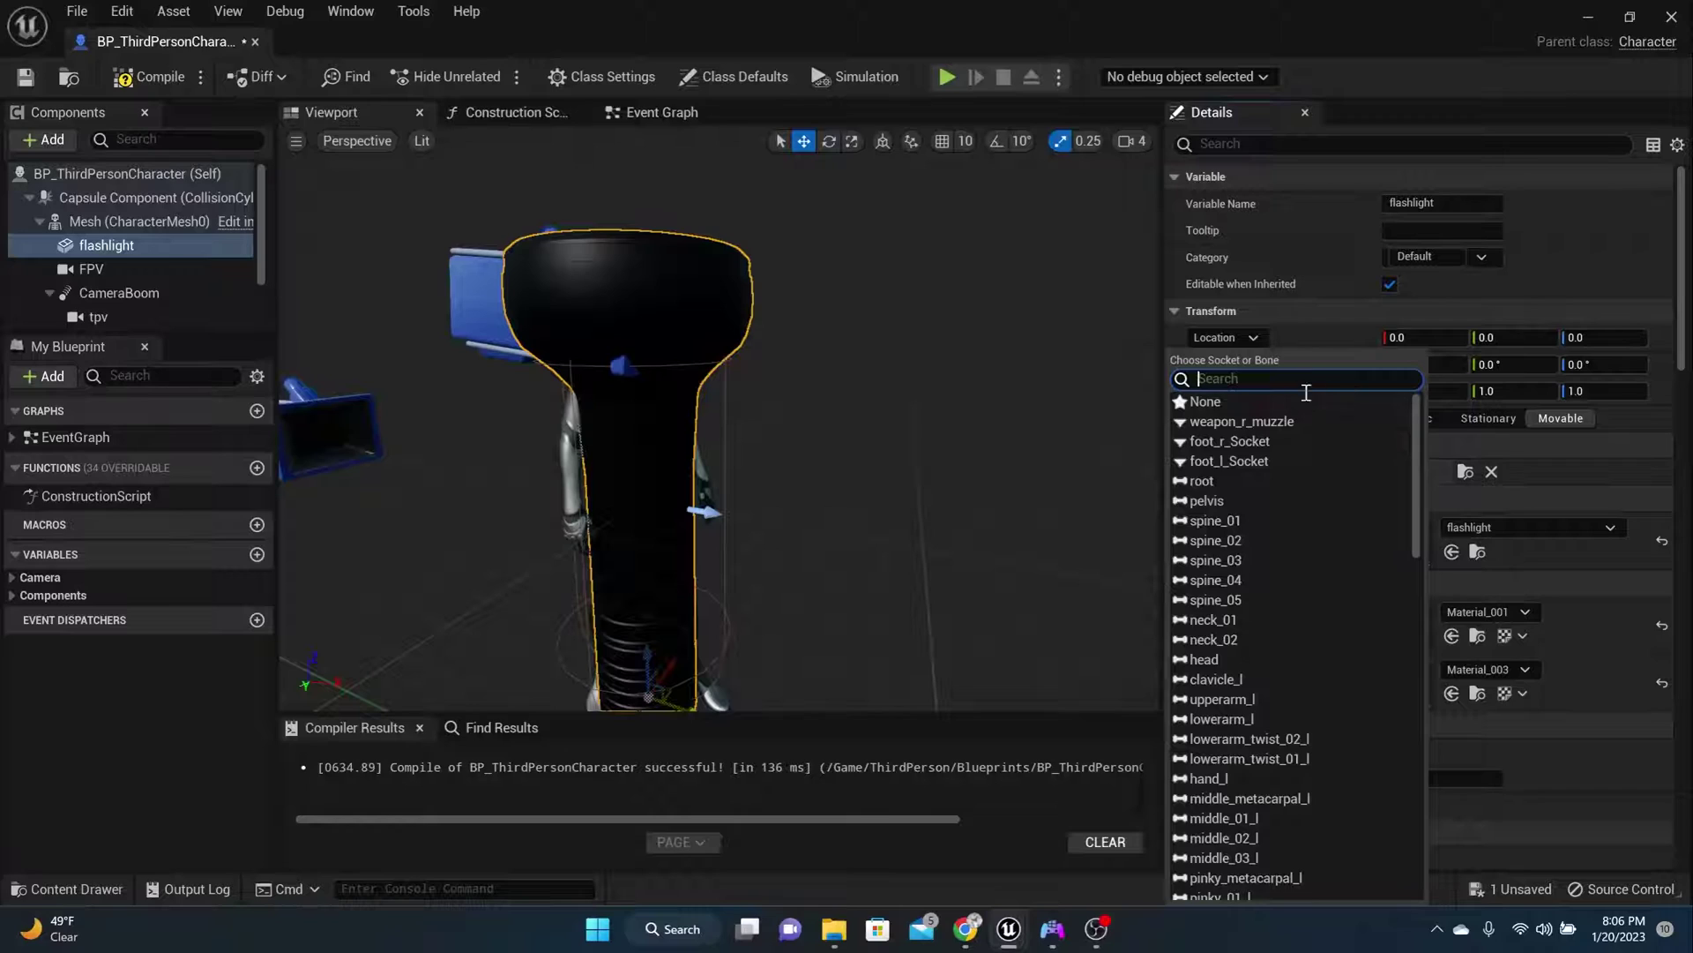
scroll(1245, 564, down, 1)
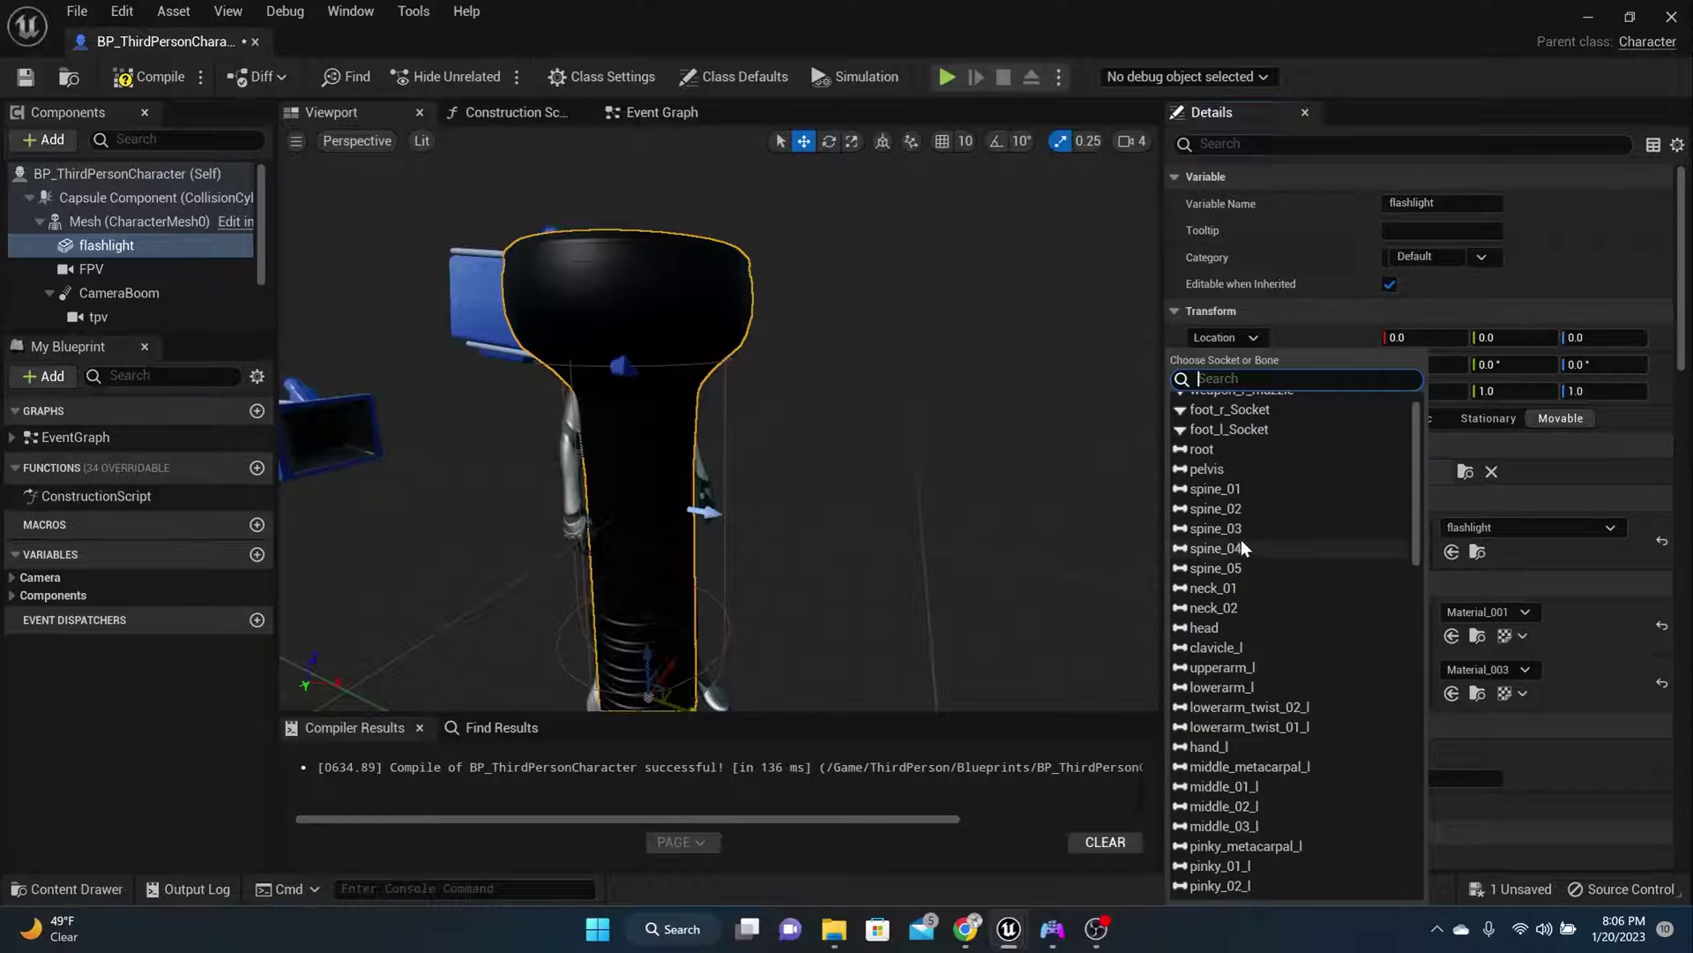
scroll(1239, 511, up, 1)
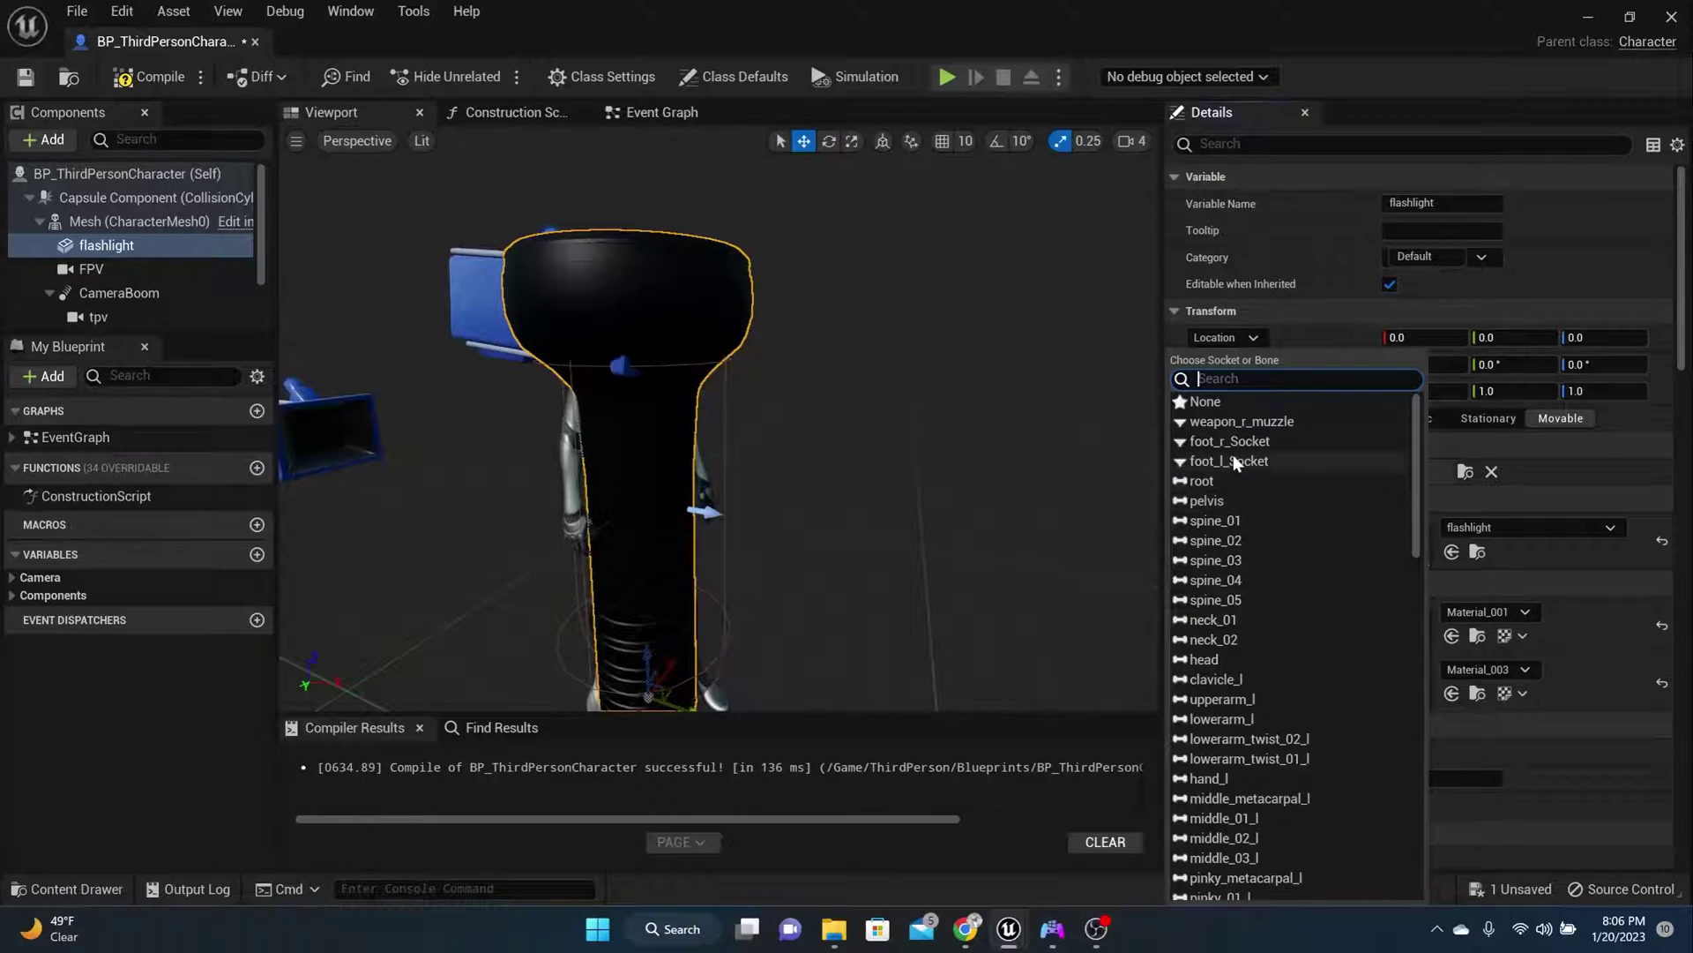
scroll(1239, 476, down, 4)
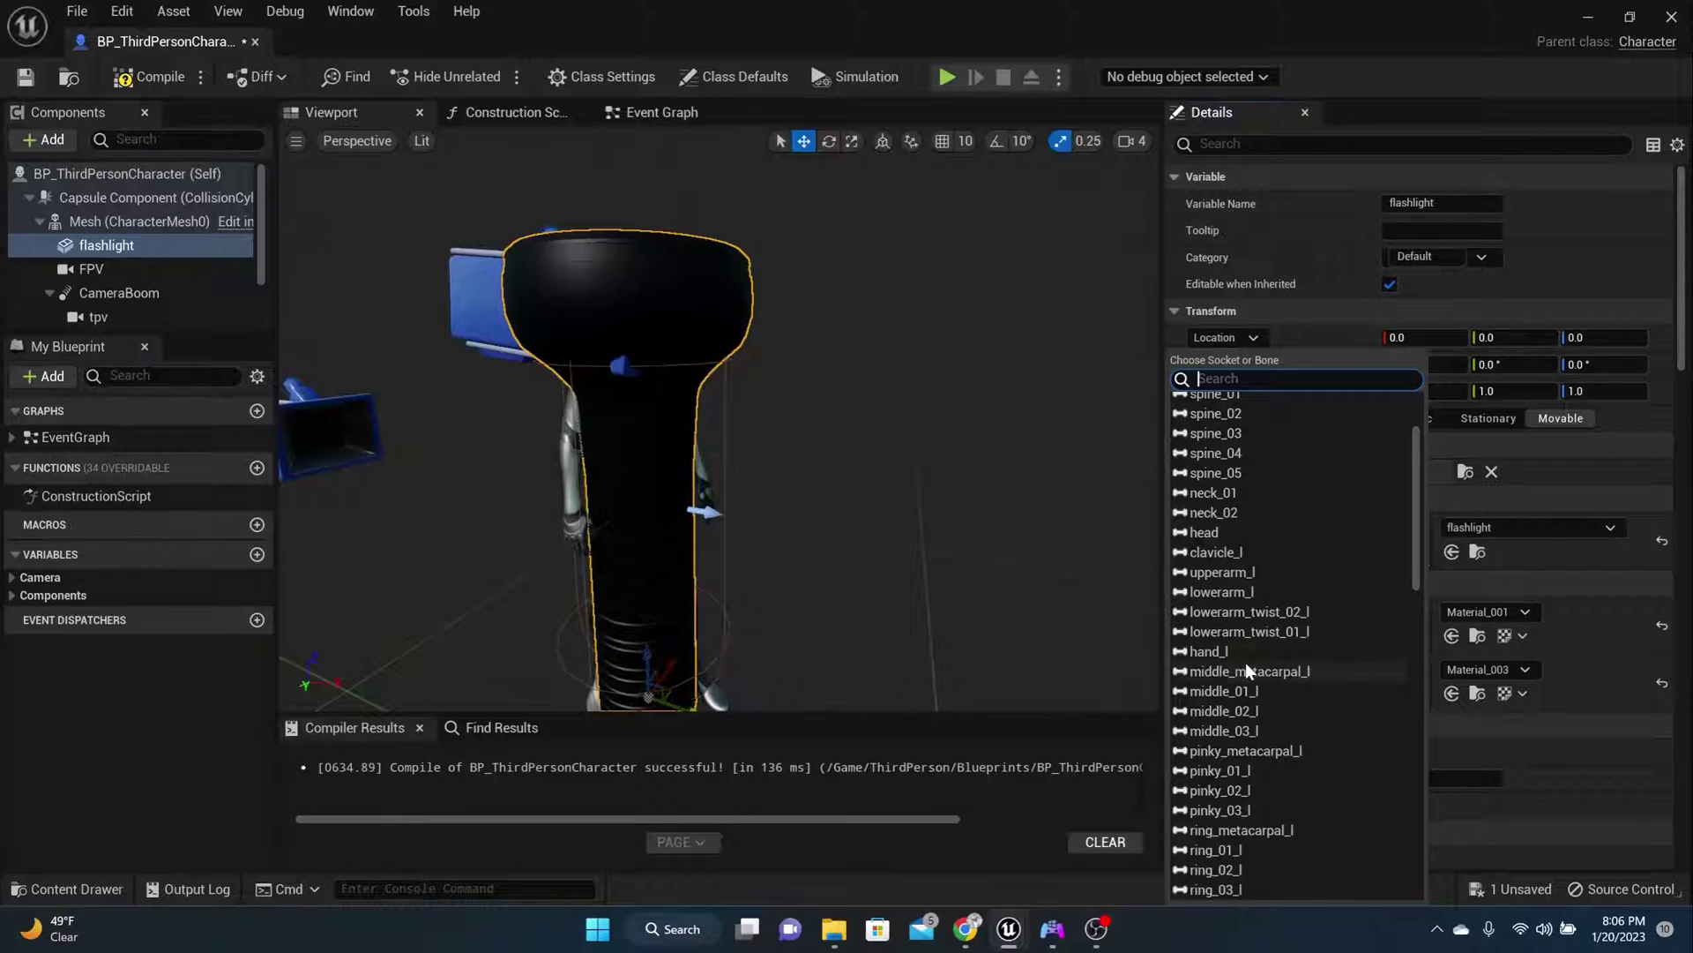
scroll(1247, 675, down, 12)
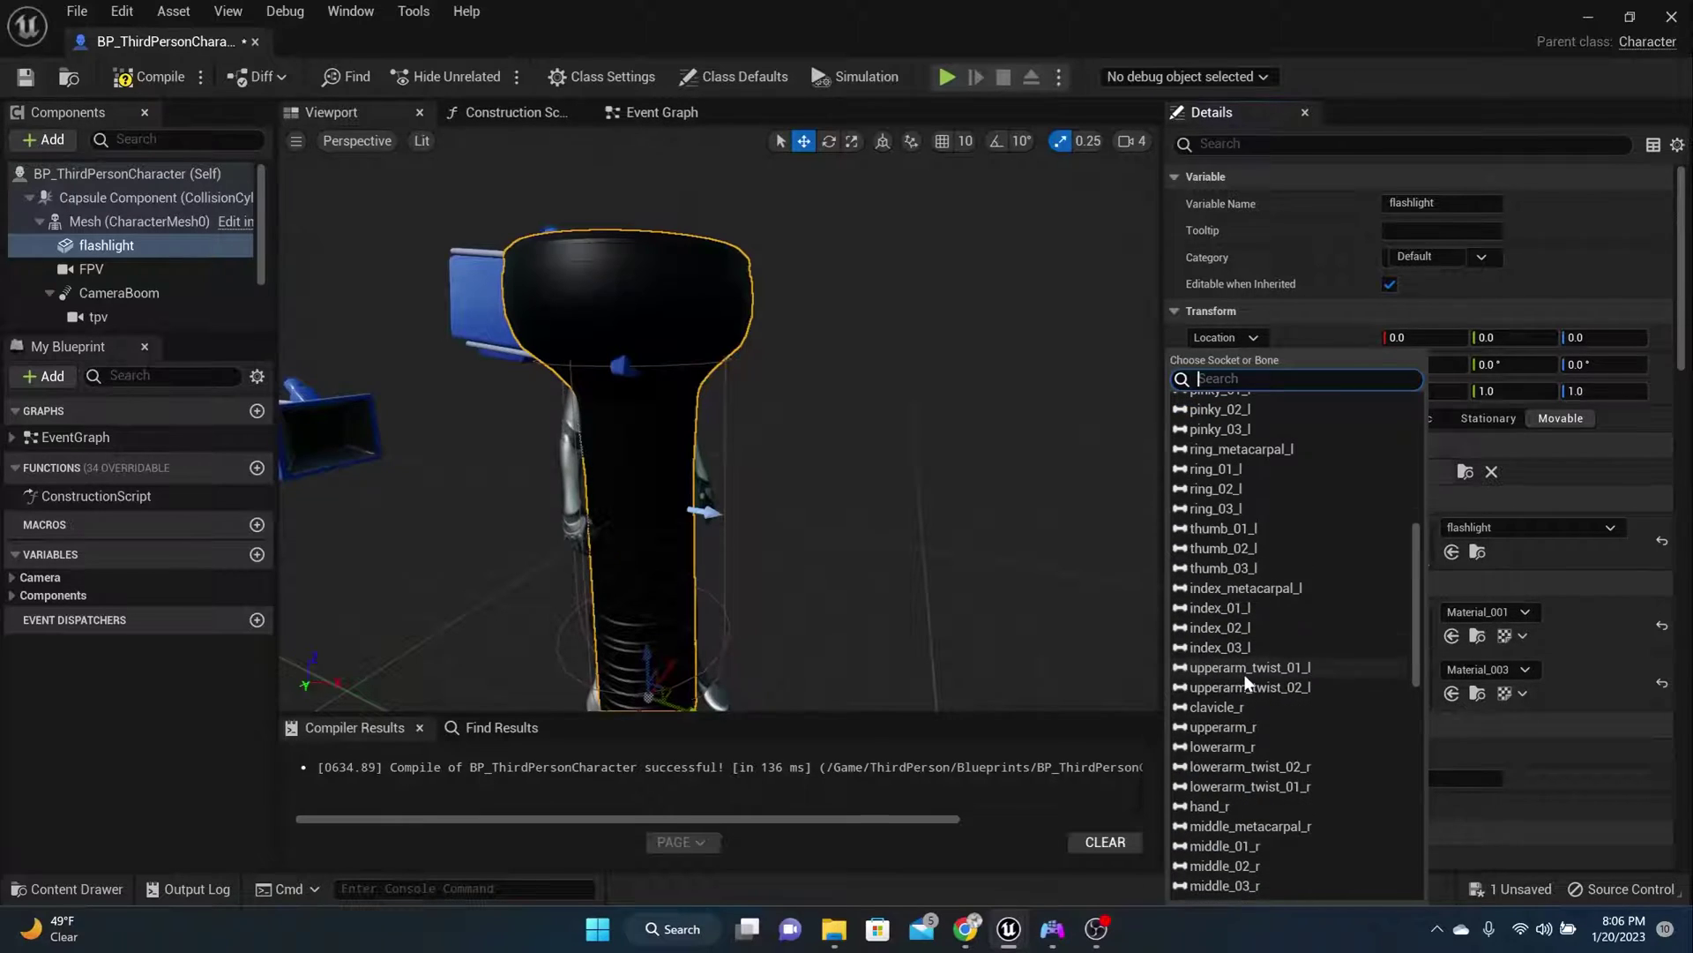
click(1216, 805)
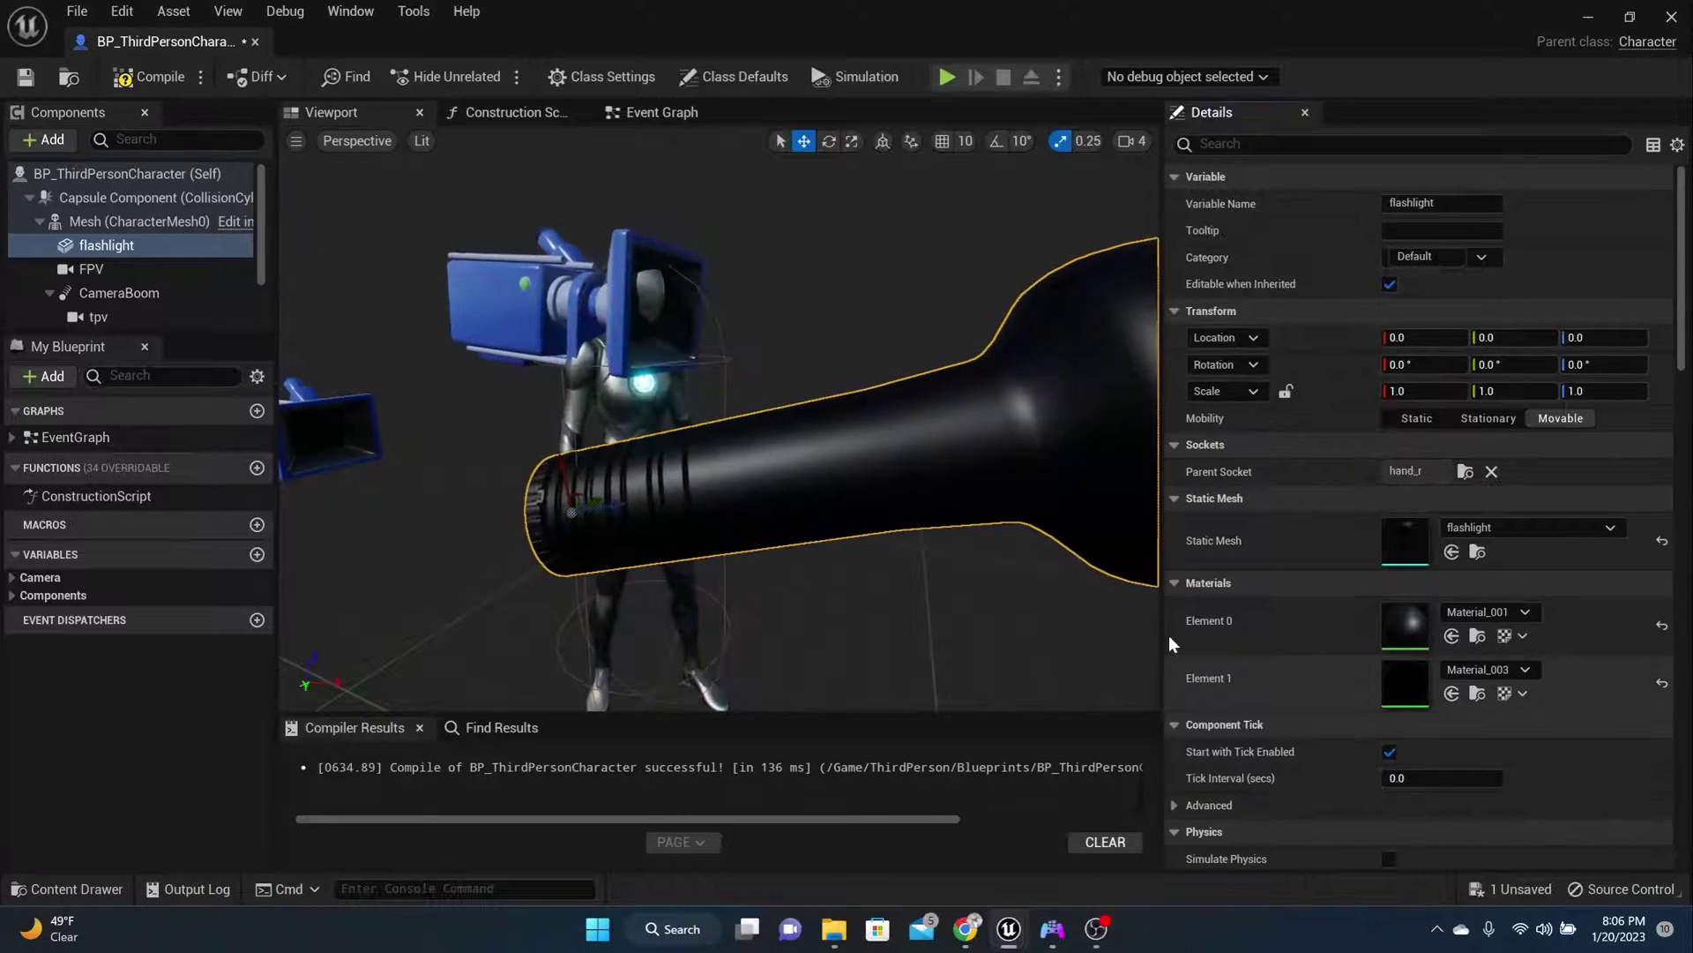
Lock the flashlight's scale proportions and set its scale to 0.3 on all axes
scroll(583, 499, up, 3)
scroll(583, 499, down, 4)
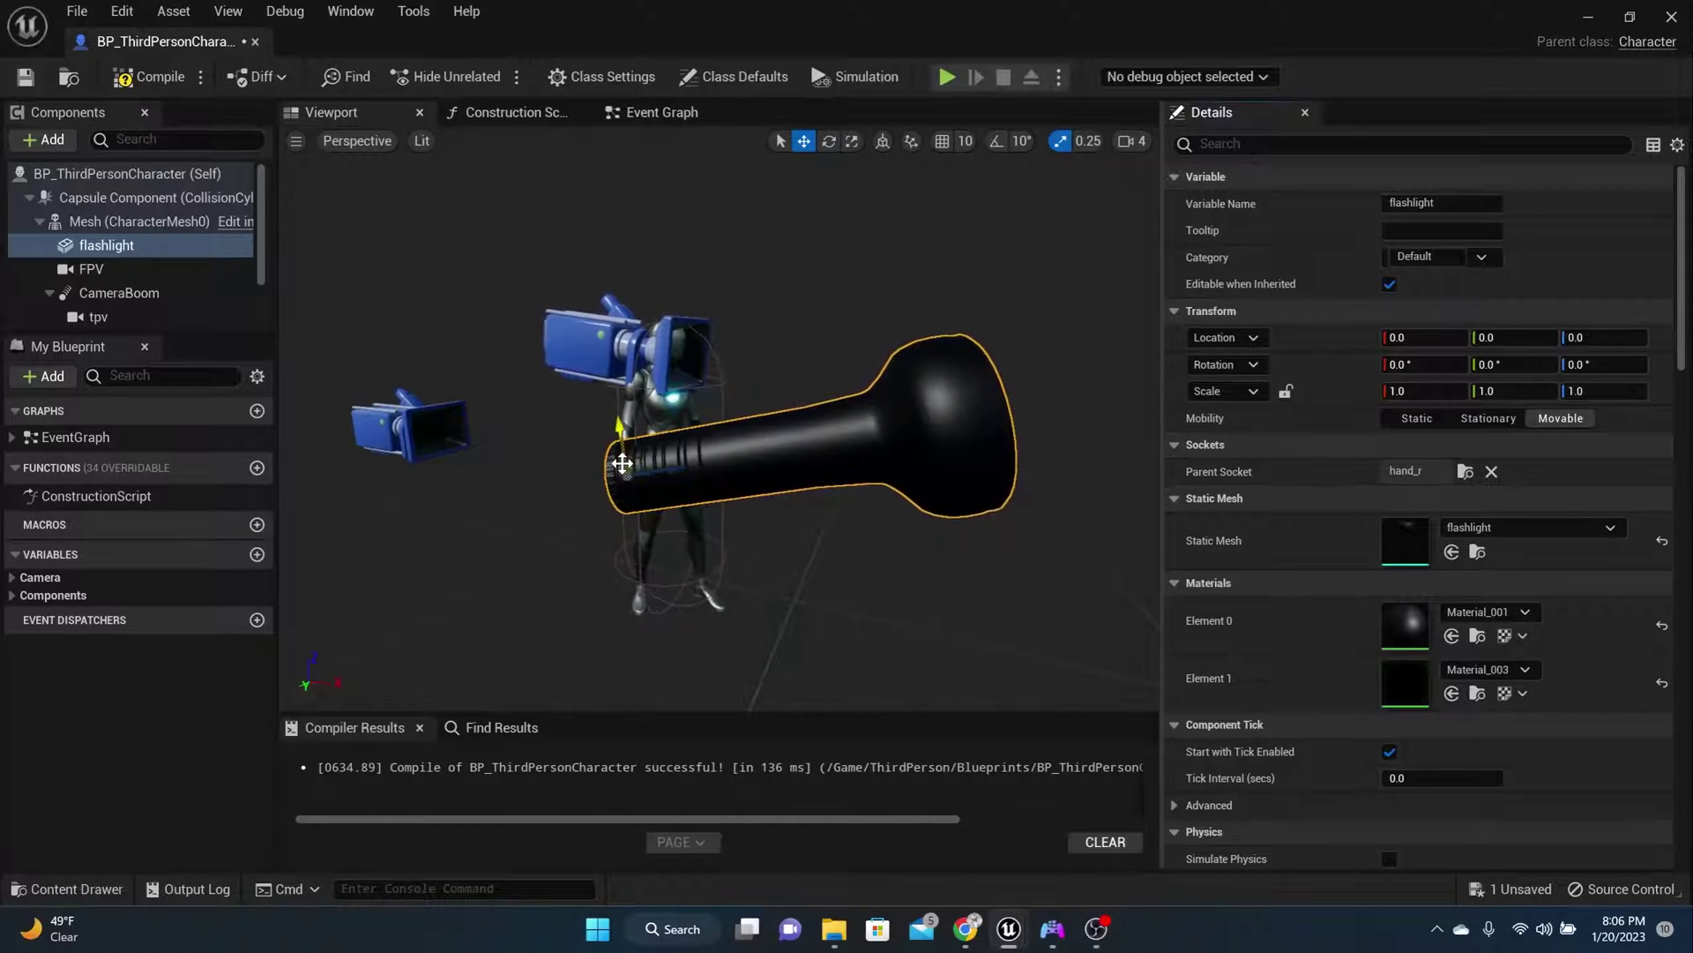
click(1423, 391)
click(1286, 390)
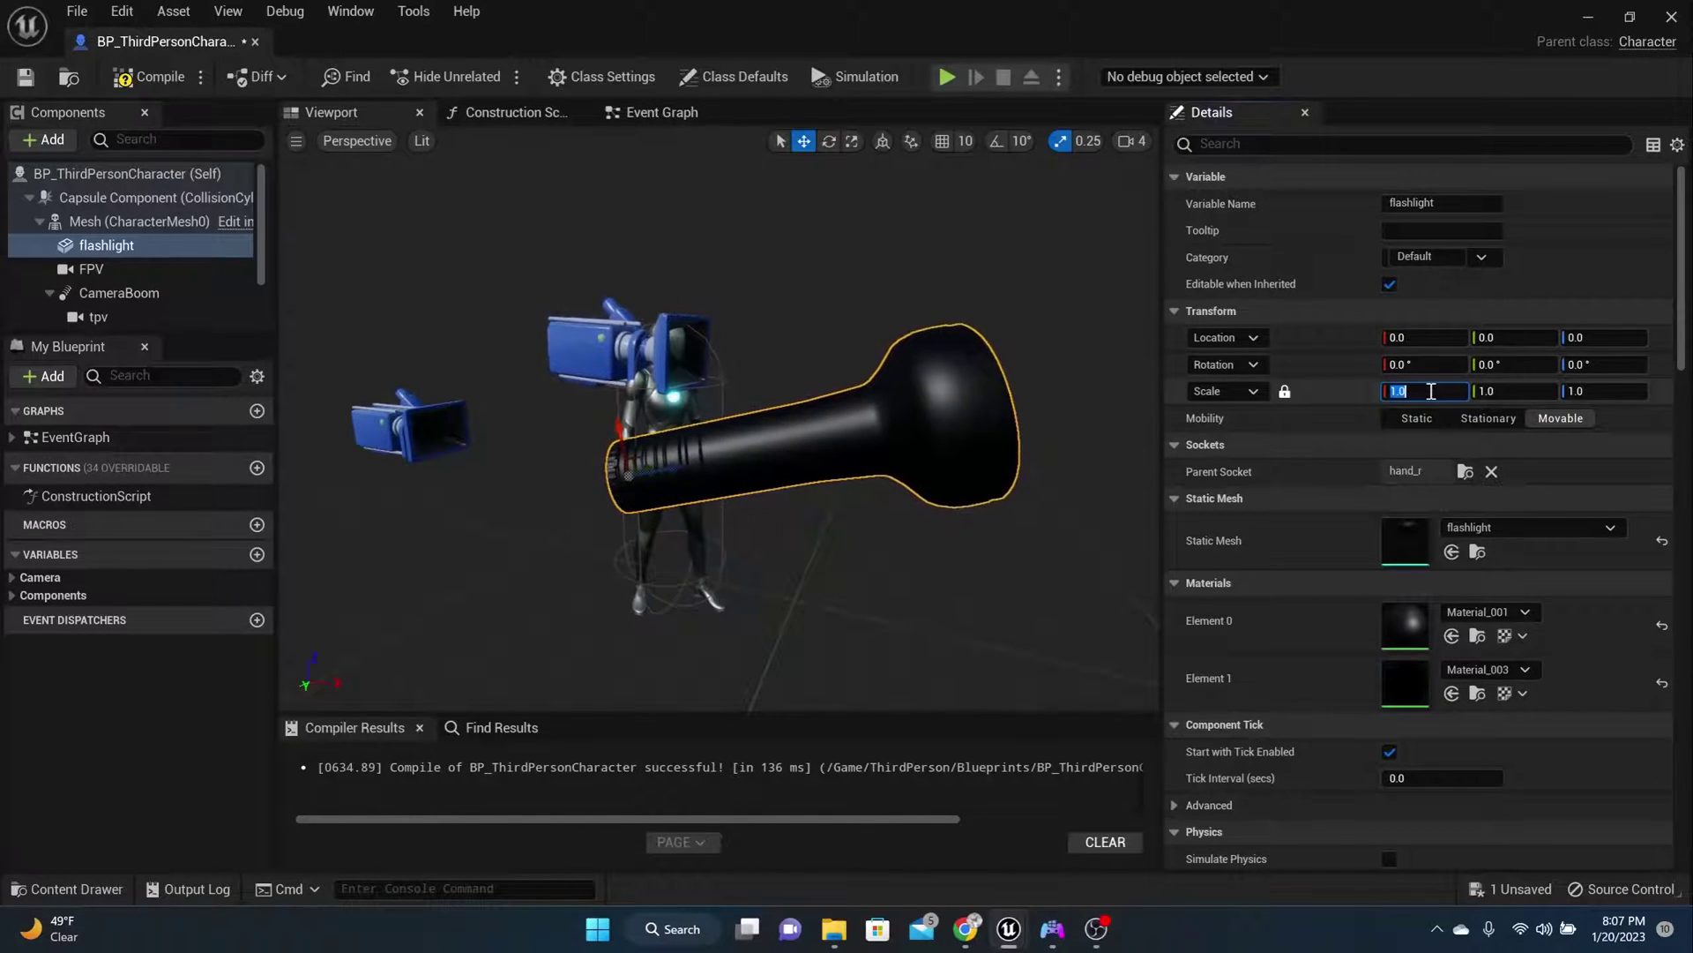
text(.3)
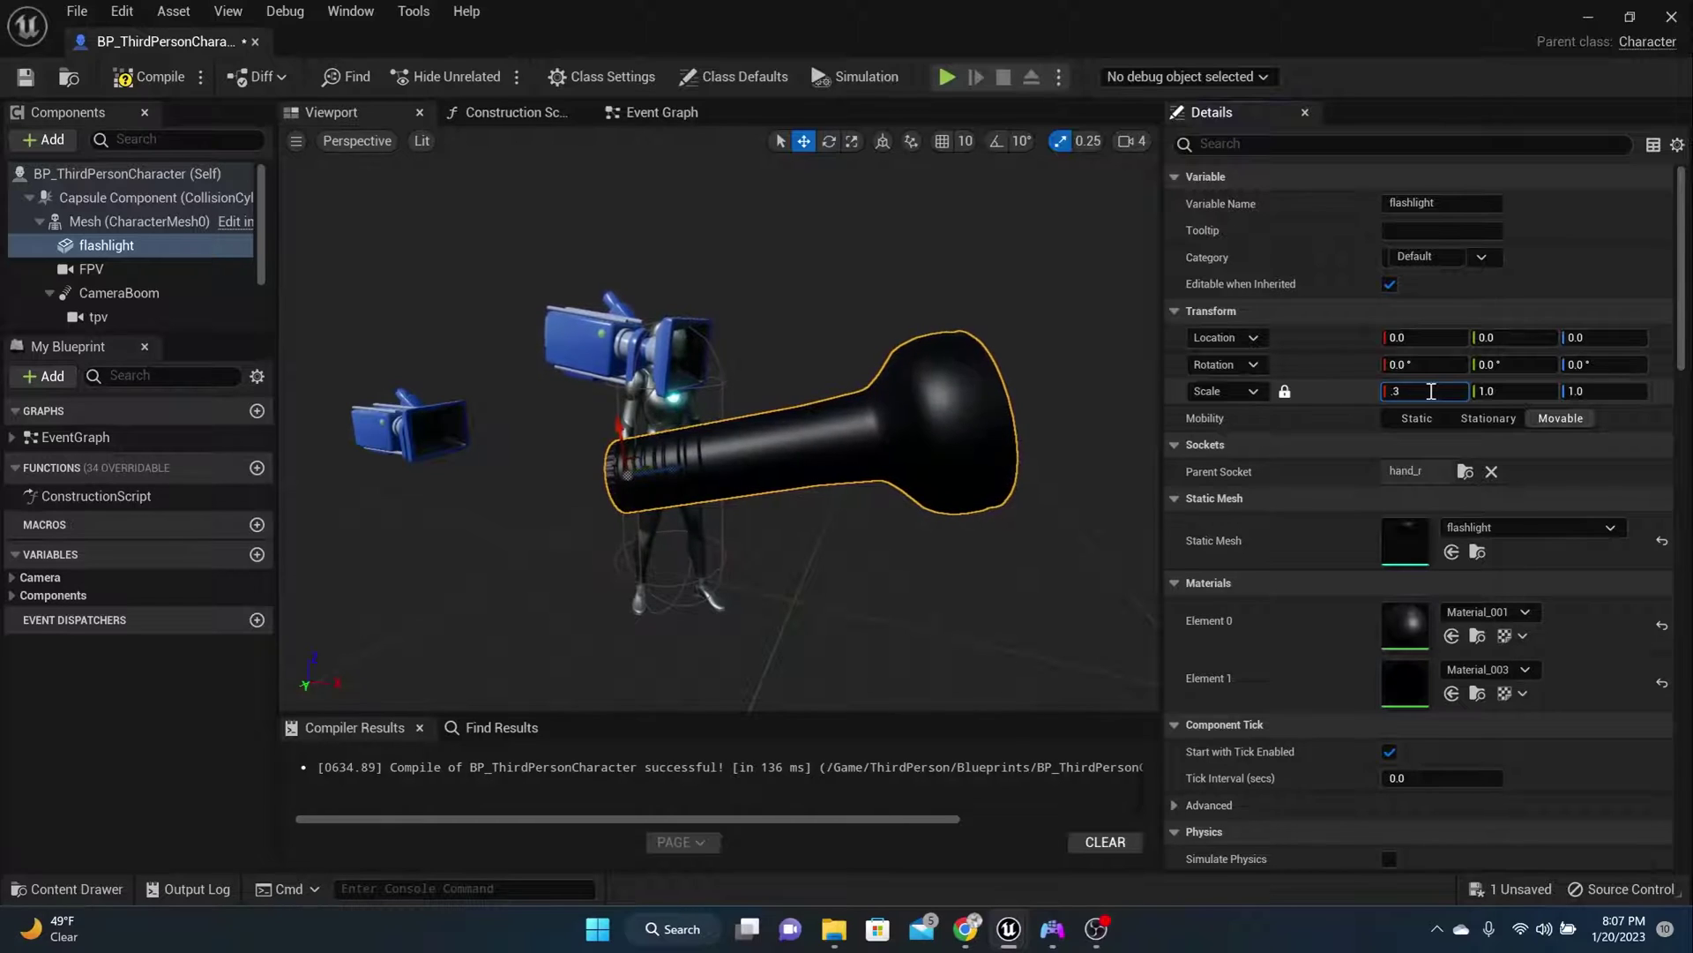
key(Return)
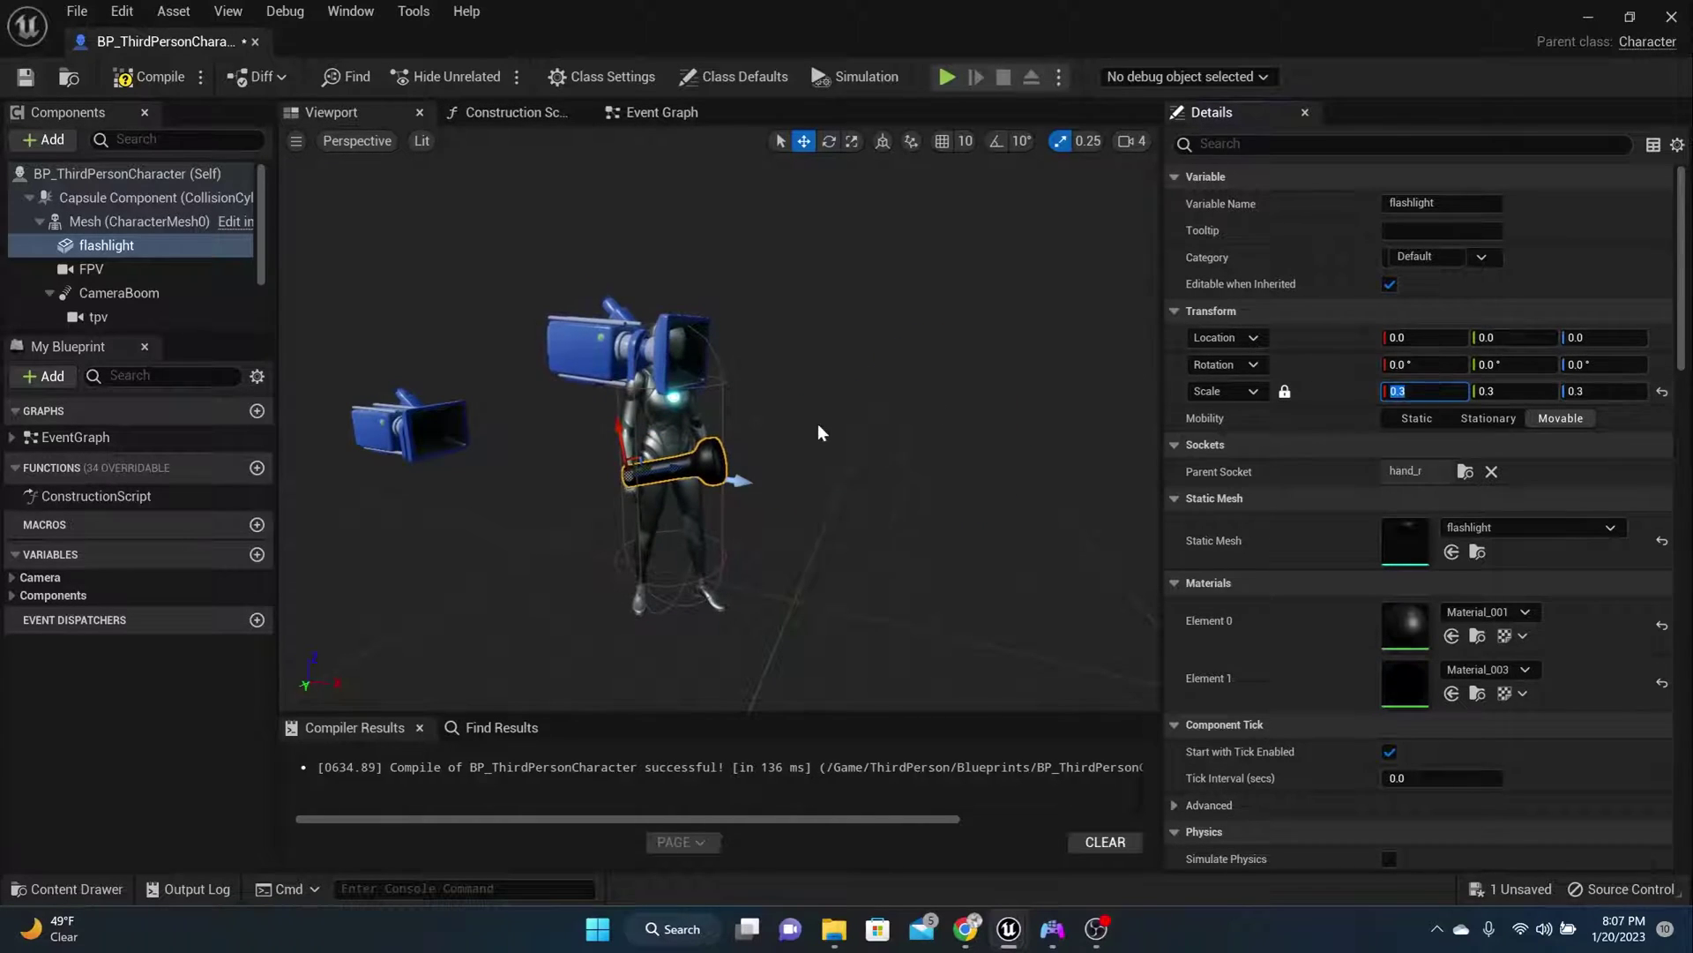
Shrink the flashlight uniformly, trying a scale of 0.2 before setting it to 0.15
scroll(714, 442, up, 5)
scroll(715, 442, down, 3)
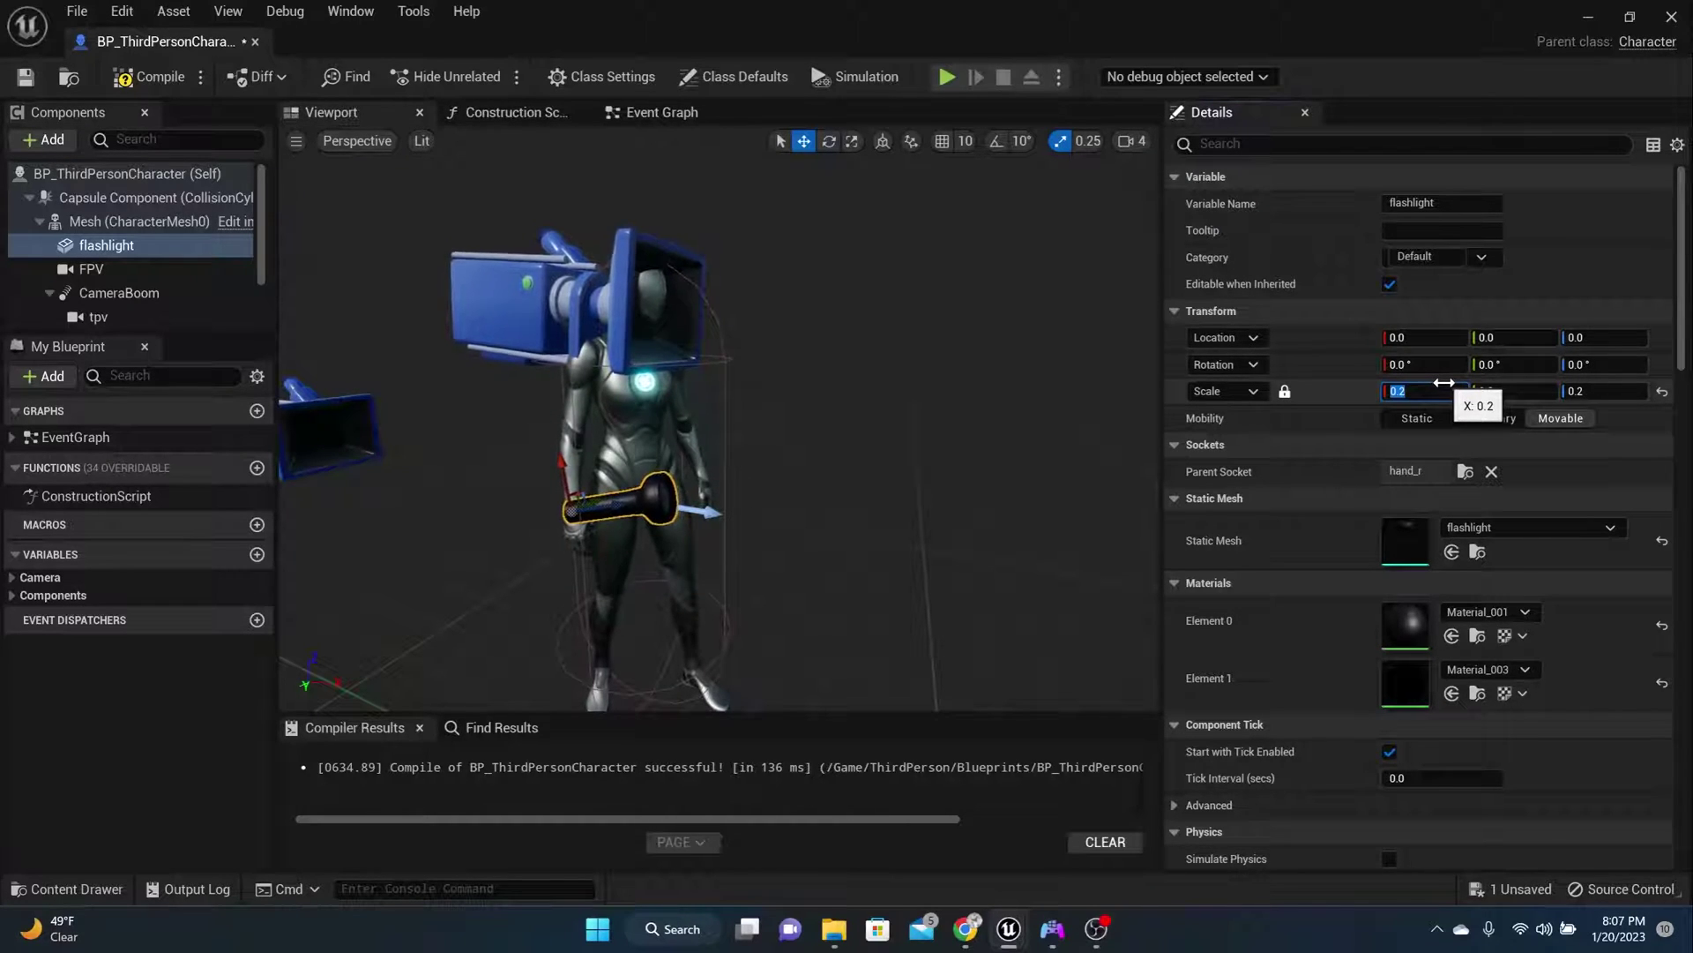
scroll(739, 419, up, 5)
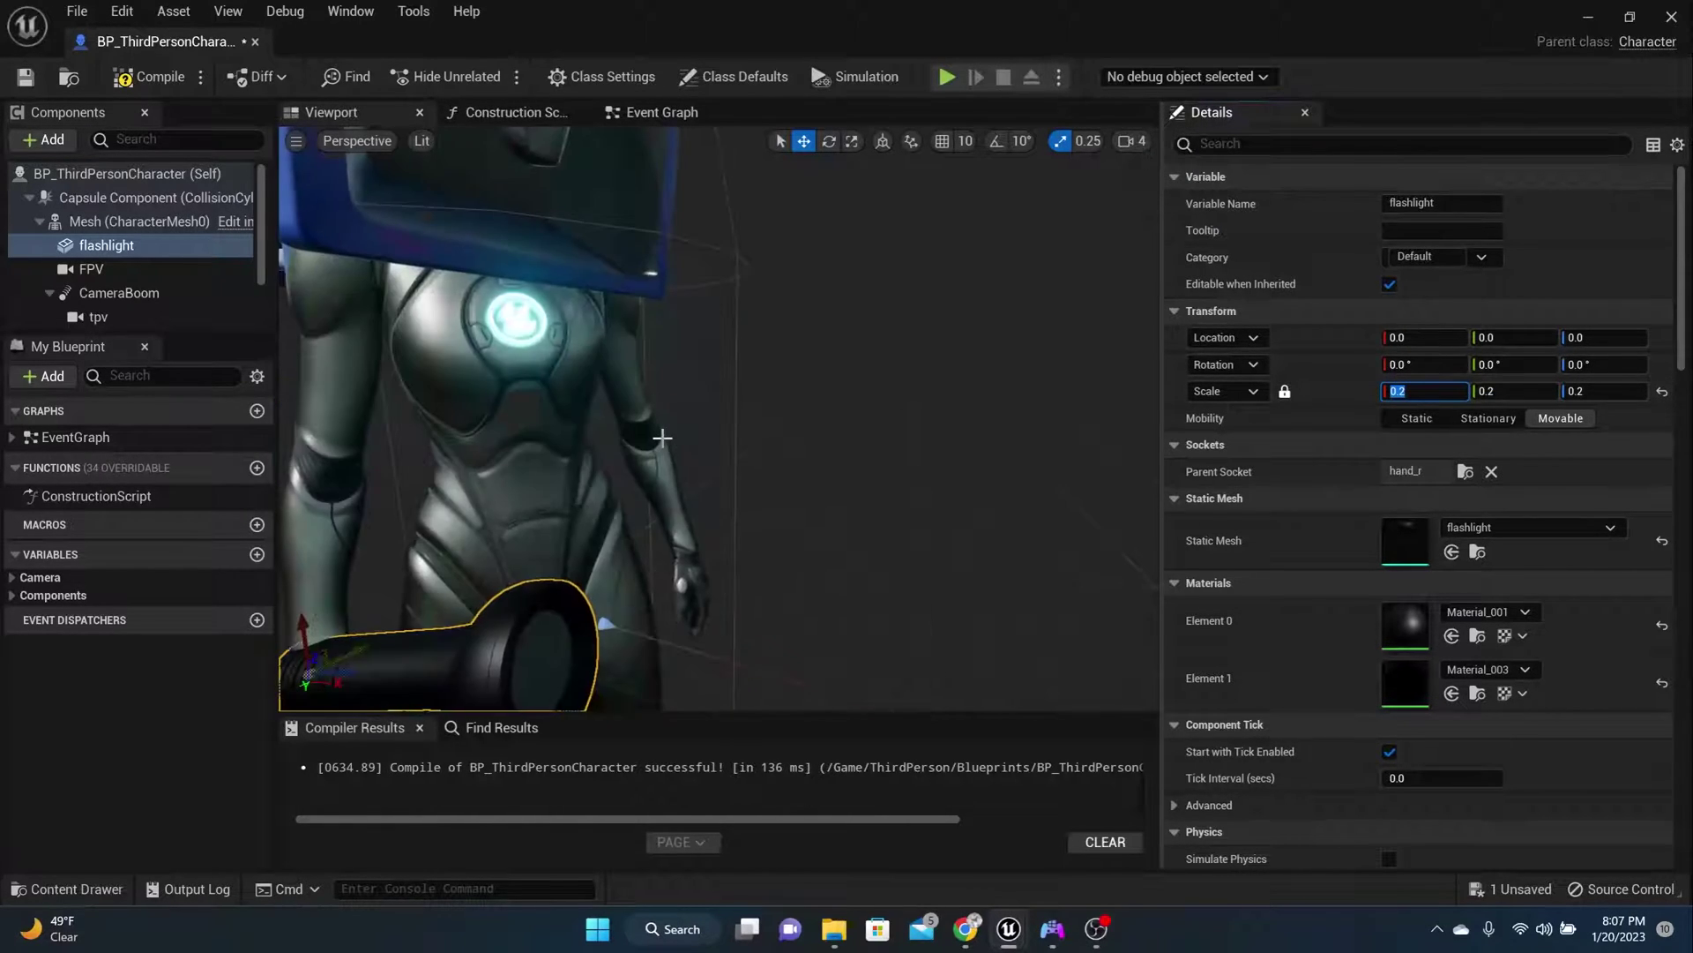
right_drag(739, 419, 657, 419)
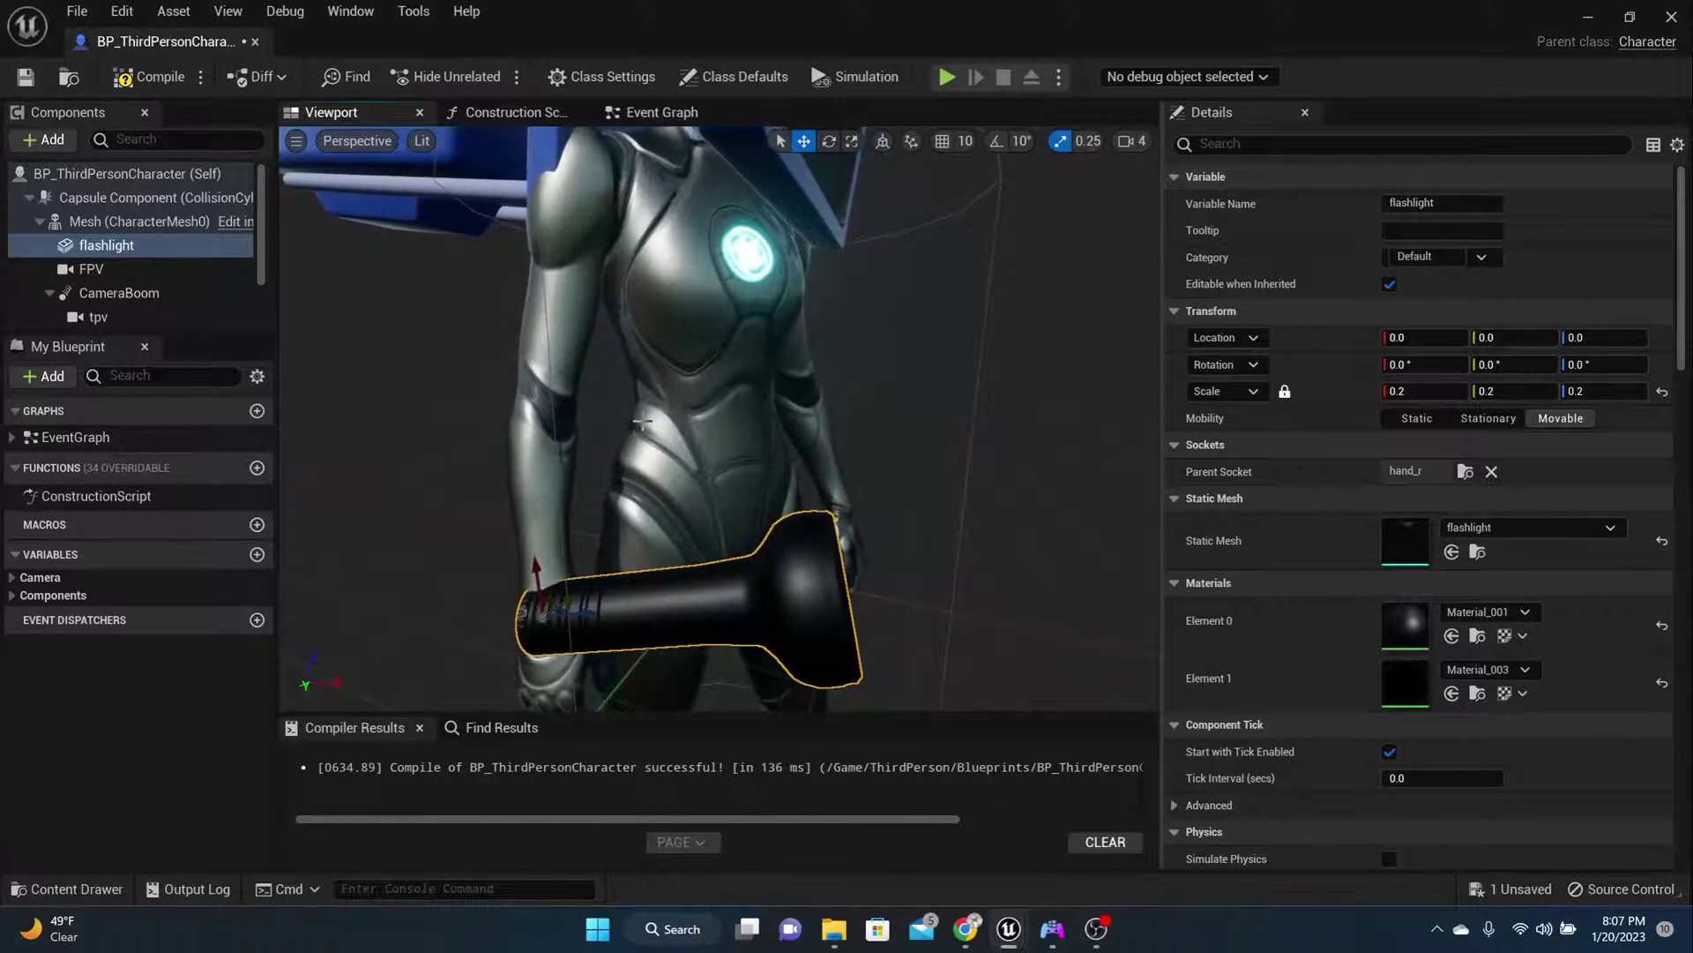
scroll(643, 421, down, 5)
scroll(642, 421, up, 5)
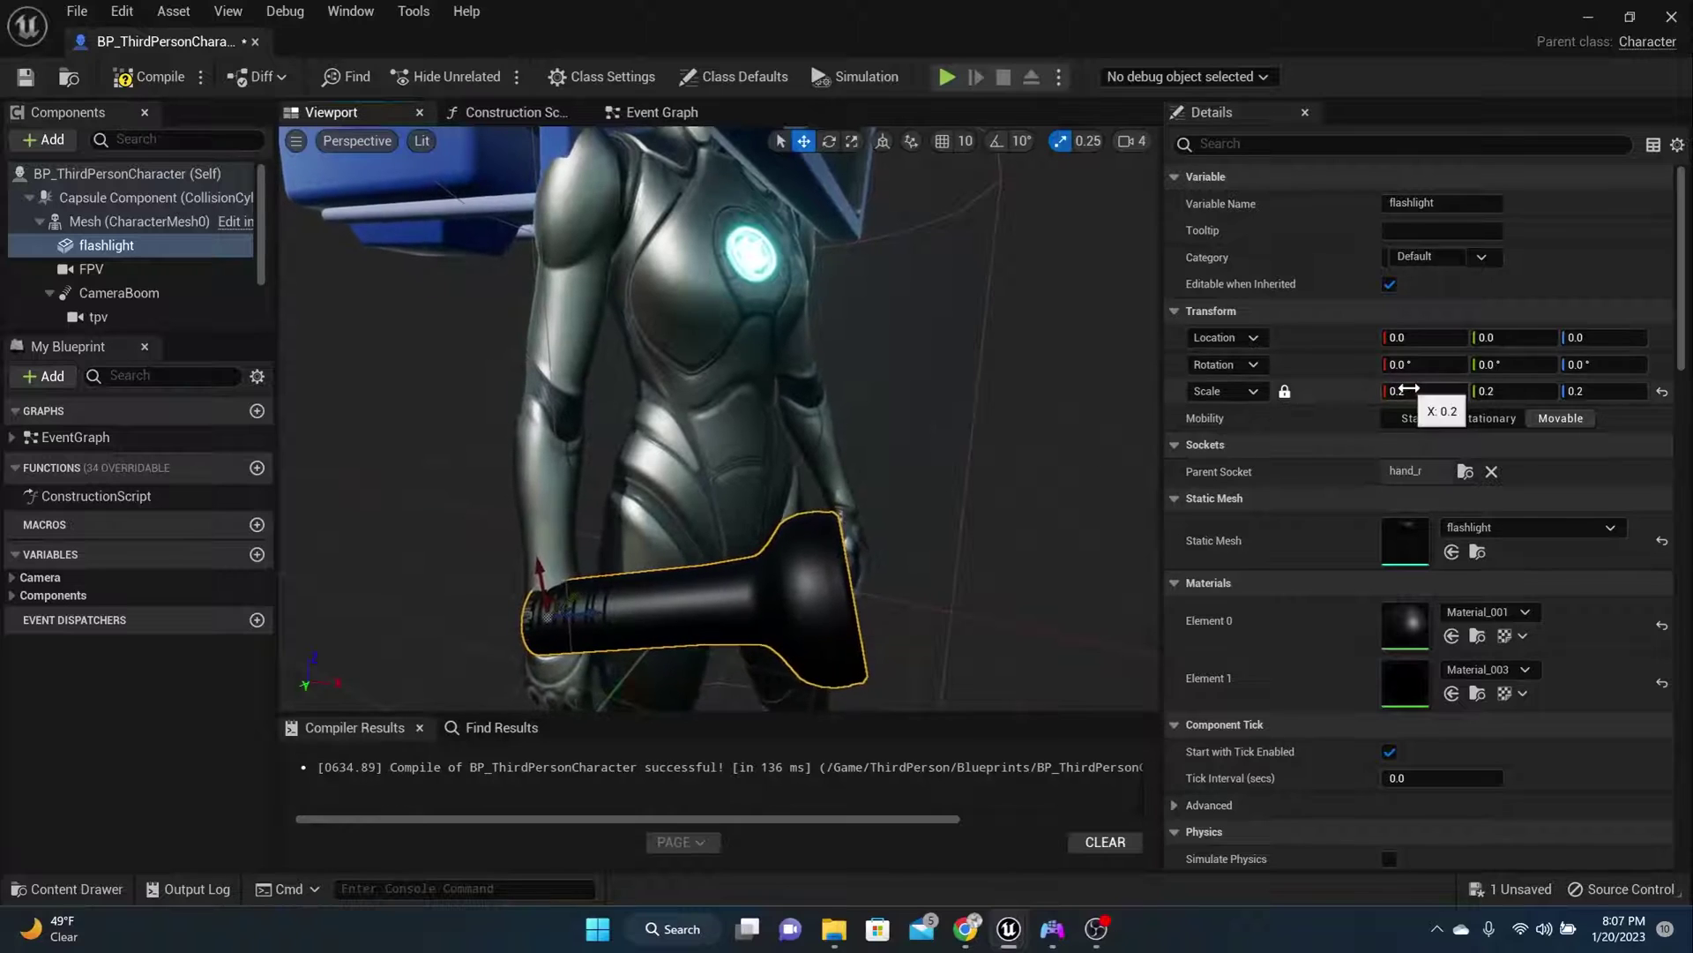
click(1409, 389)
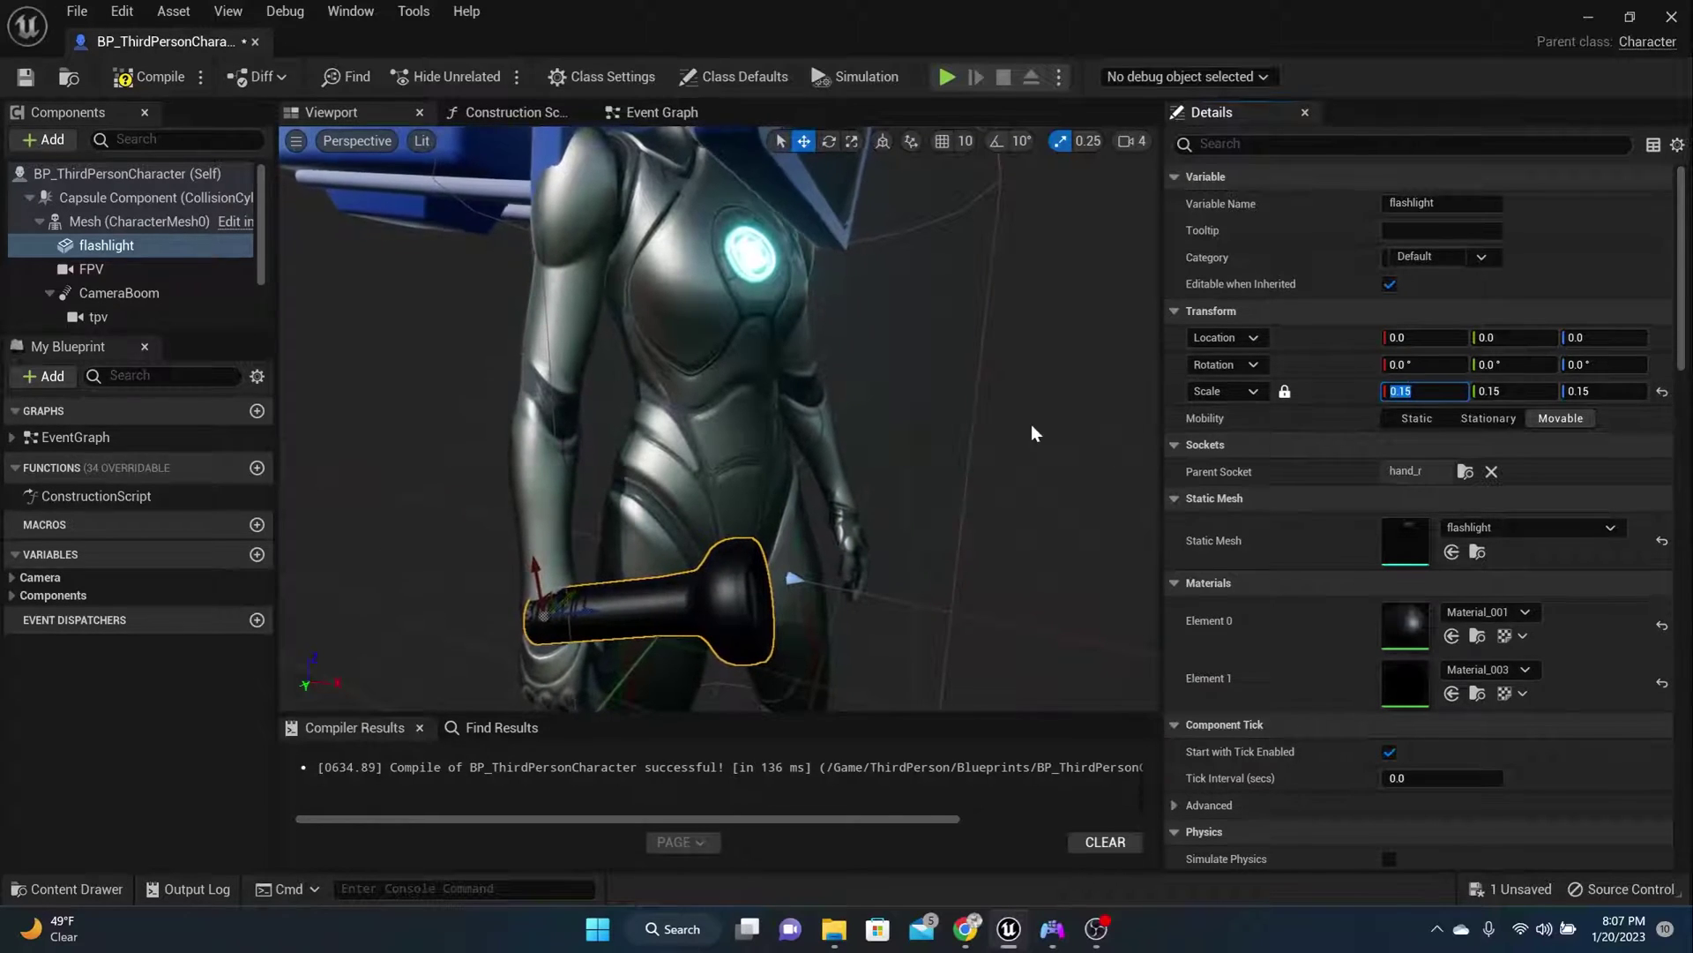
Enable Pause Anims on the character's Mesh component
click(678, 373)
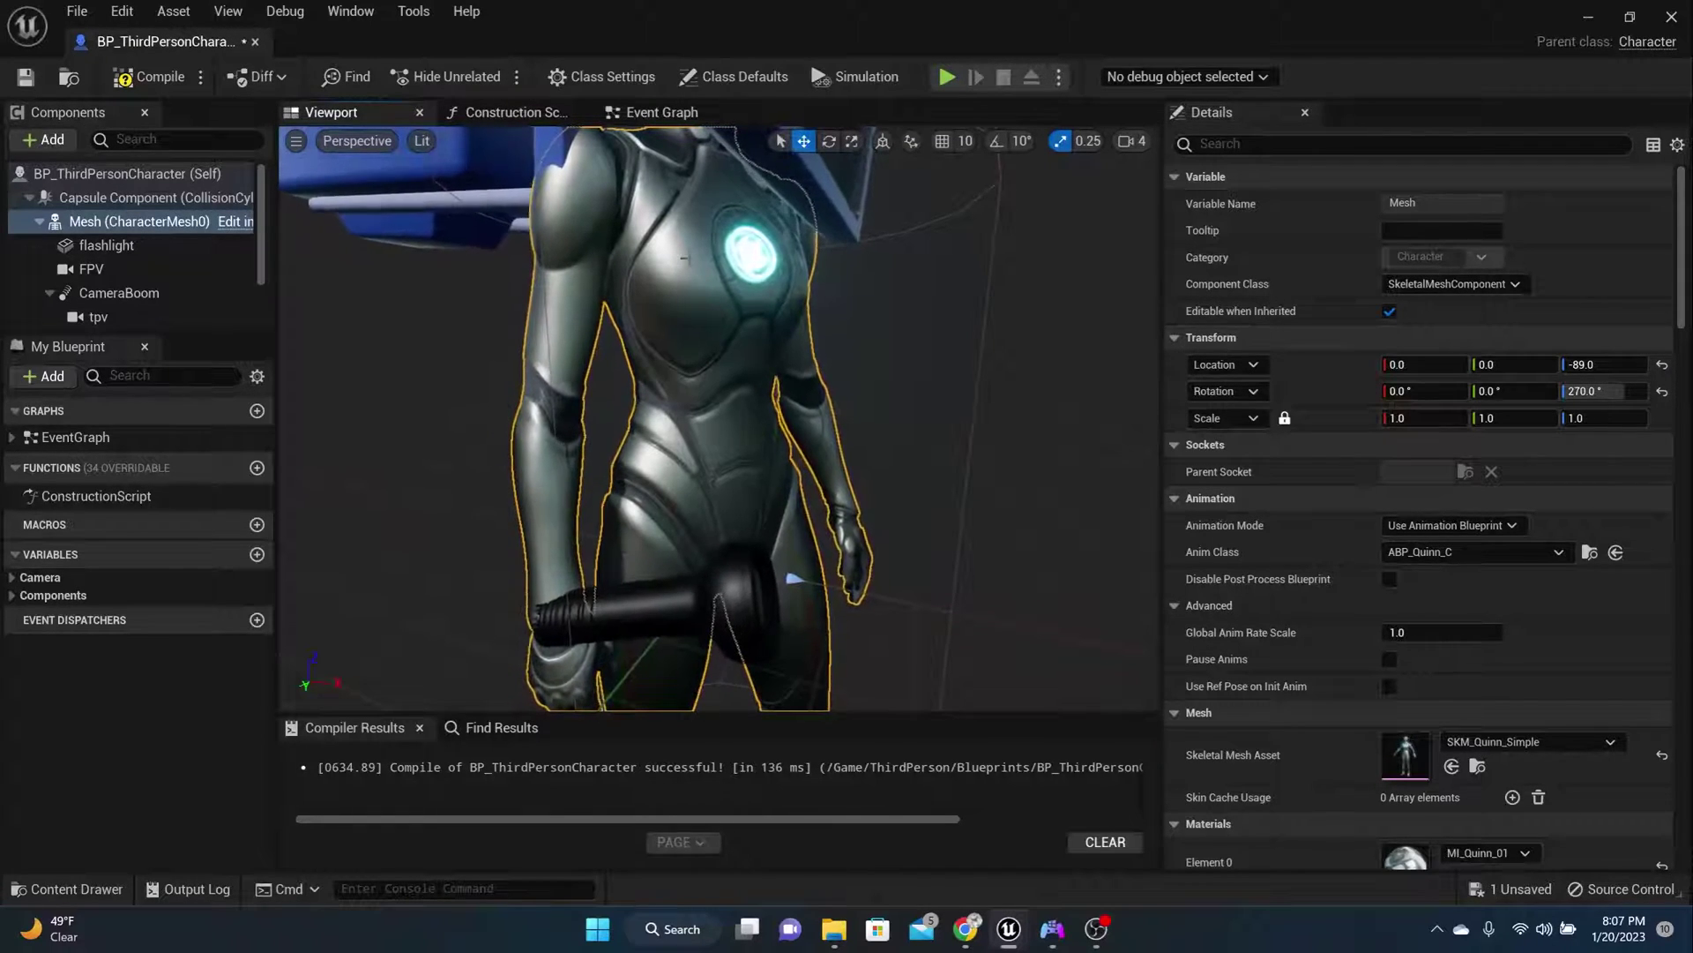
click(1390, 662)
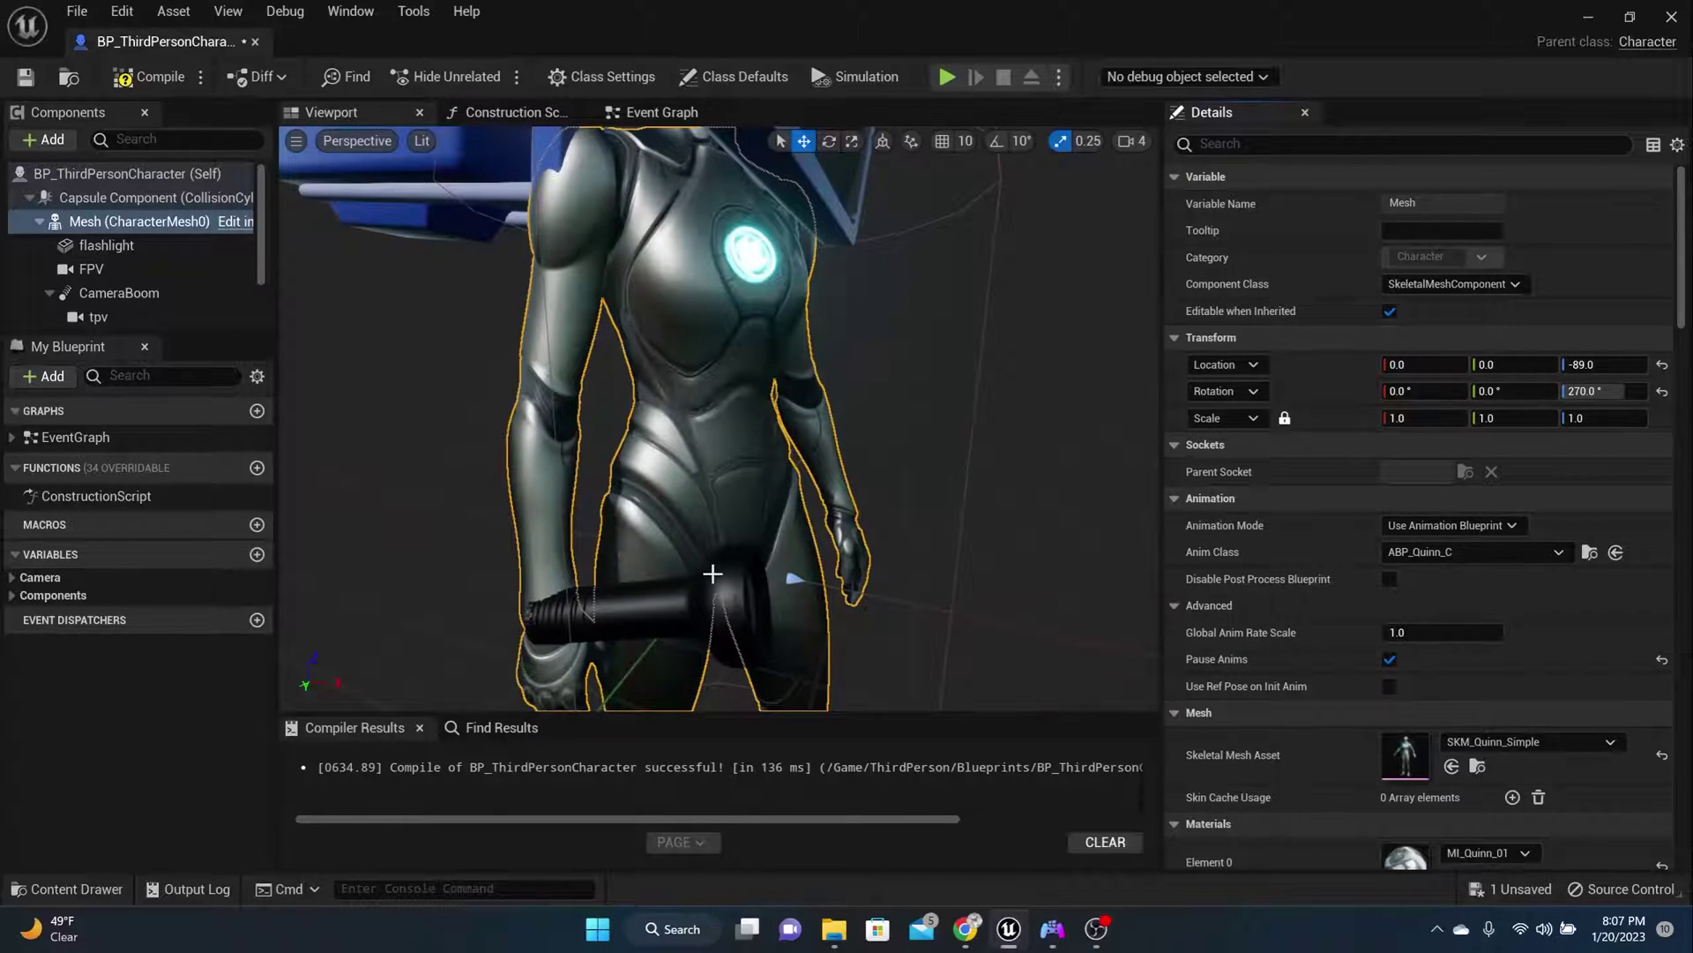
Move the flashlight into the grip of the right hand, to a location of about -10.47, 4.65, -11.0
click(712, 573)
middle_drag(584, 363, 581, 369)
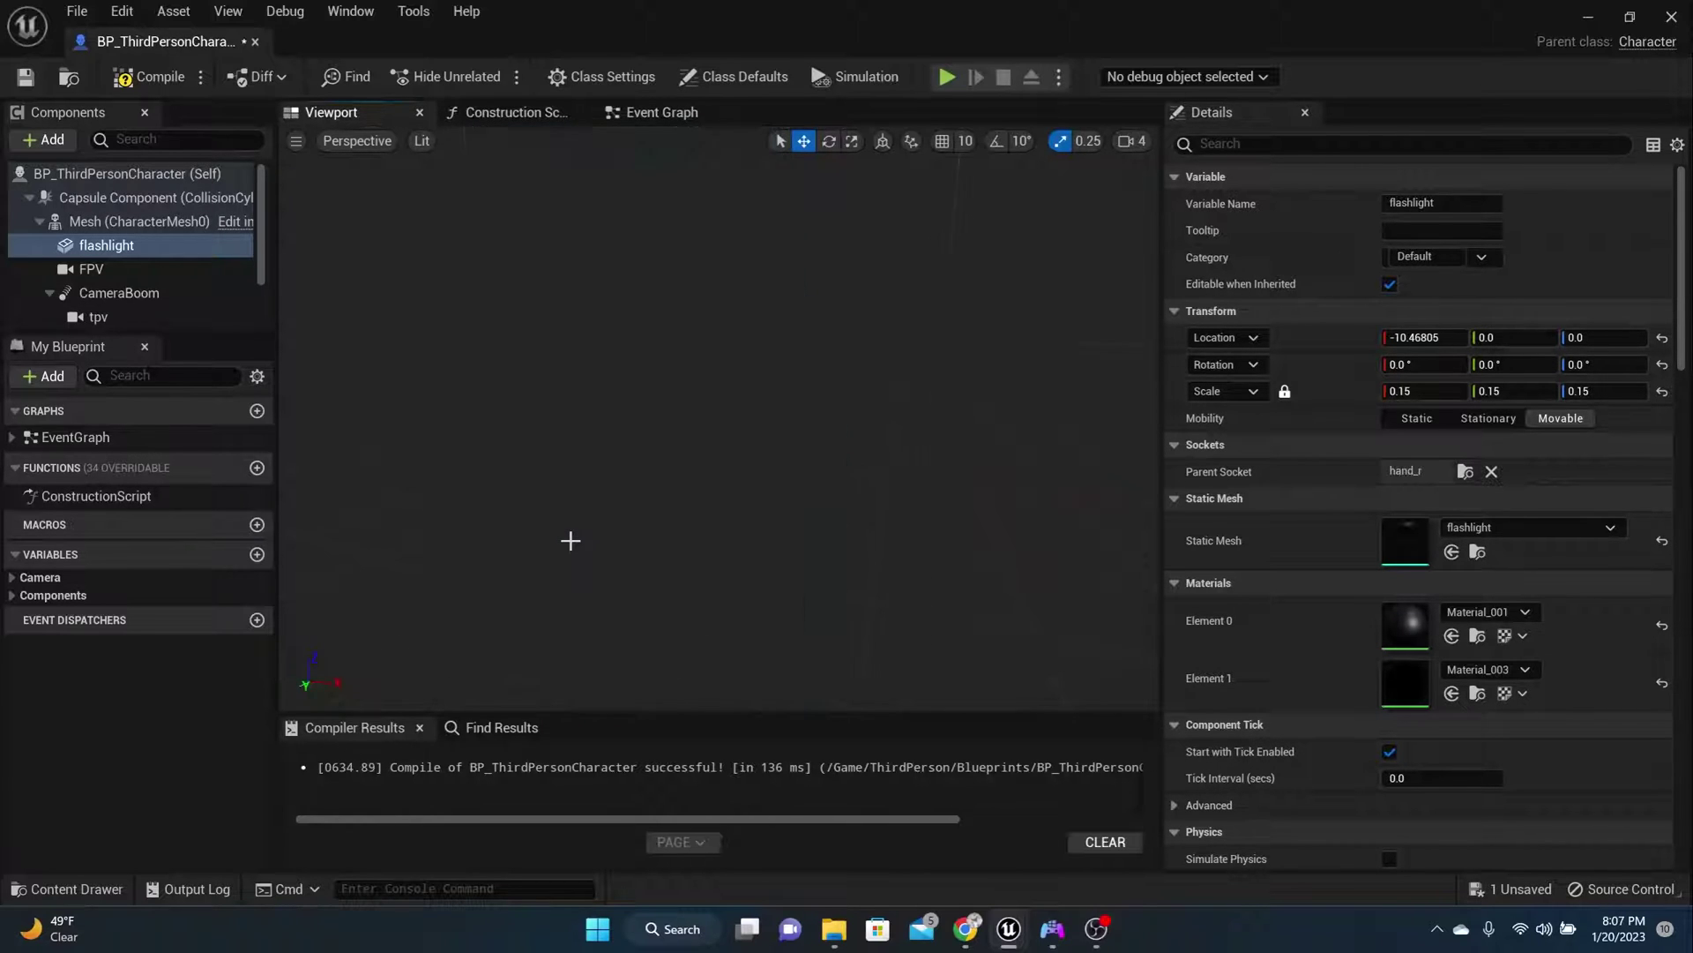
scroll(585, 520, down, 3)
mouse_move(615, 491)
right_down()
mouse_move(529, 492)
mouse_move(670, 492)
mouse_move(613, 473)
right_up()
drag(532, 504, 562, 501)
mouse_move(630, 504)
right_down()
mouse_move(767, 504)
mouse_move(740, 582)
mouse_move(630, 504)
right_up()
scroll(630, 505, down, 3)
scroll(630, 505, up, 3)
drag(535, 629, 407, 618)
scroll(625, 568, down, 5)
scroll(680, 537, up, 5)
scroll(660, 554, down, 5)
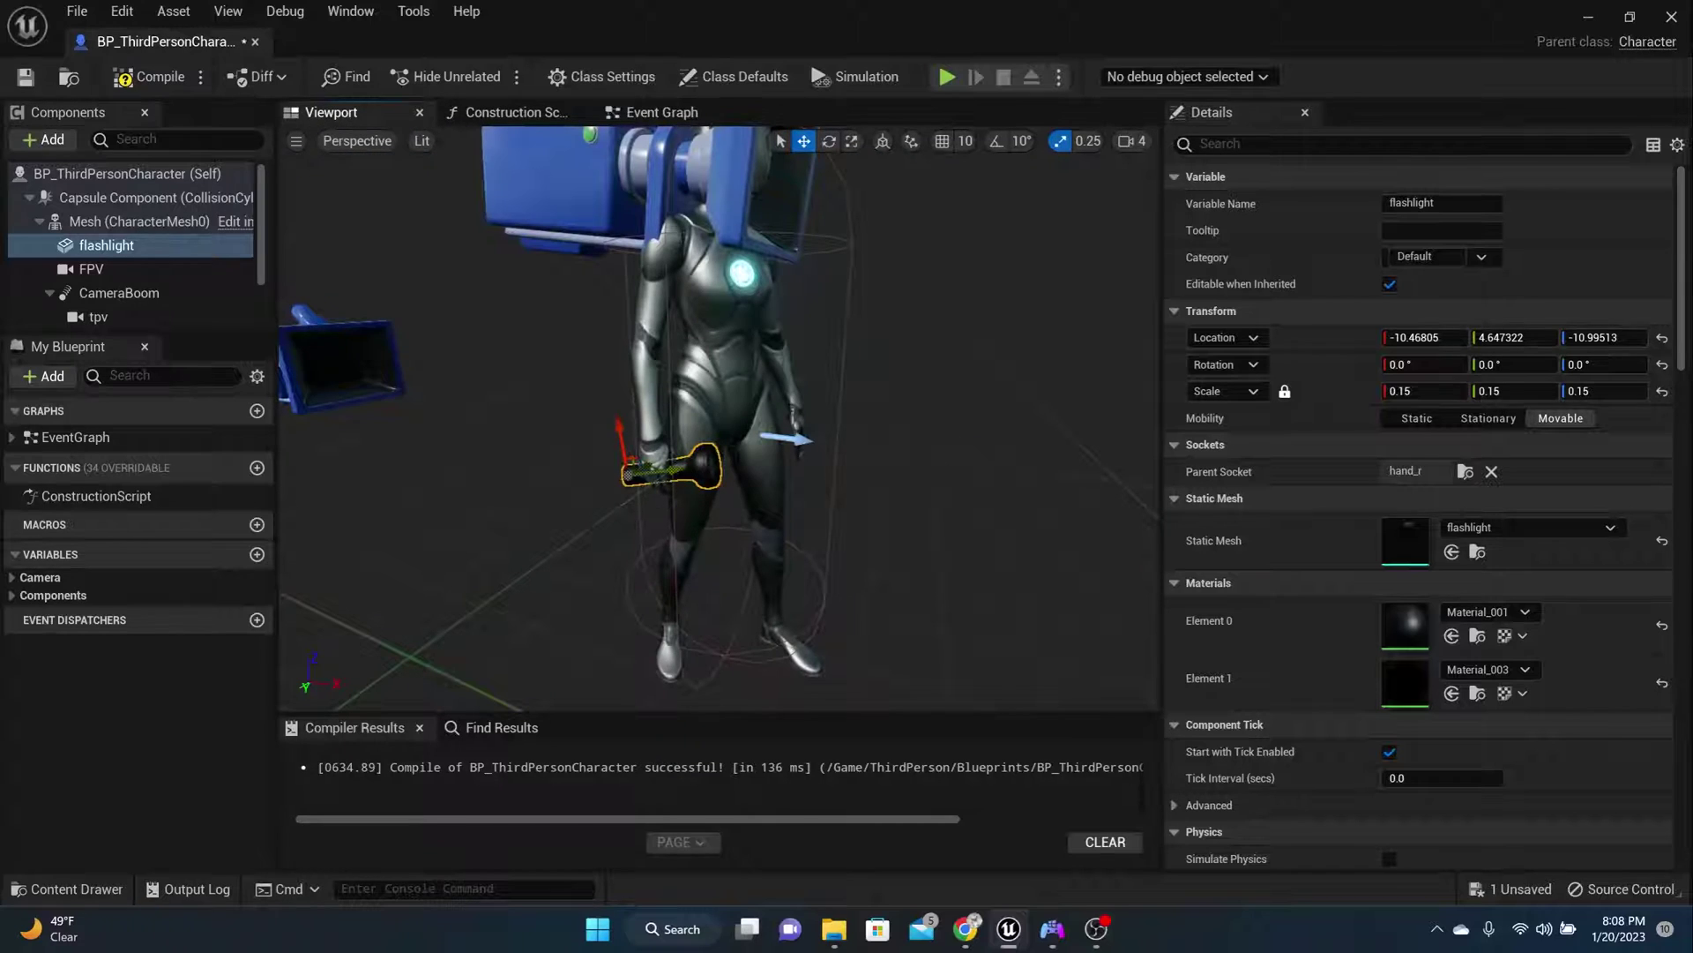
Fine-tune the flashlight's Z location in the hand to about -8.87, and compile and save the blueprint
drag(680, 473, 696, 474)
scroll(754, 460, up, 10)
scroll(754, 461, down, 10)
scroll(753, 460, up, 10)
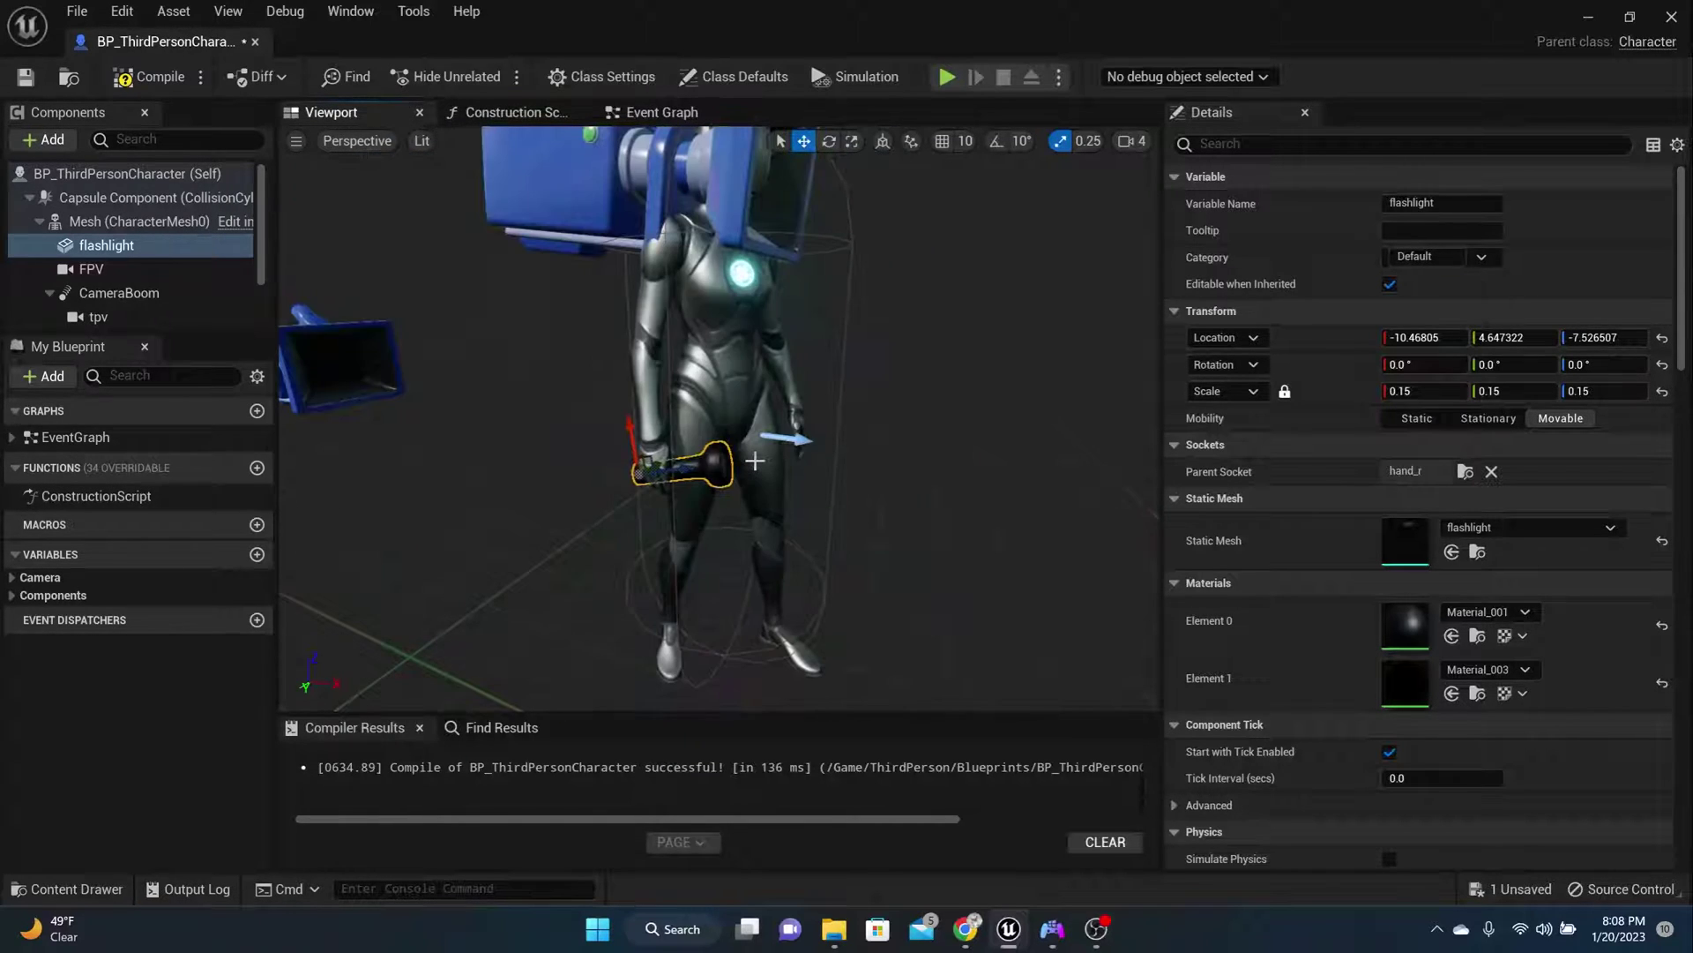
drag(448, 636, 432, 636)
scroll(671, 562, down, 10)
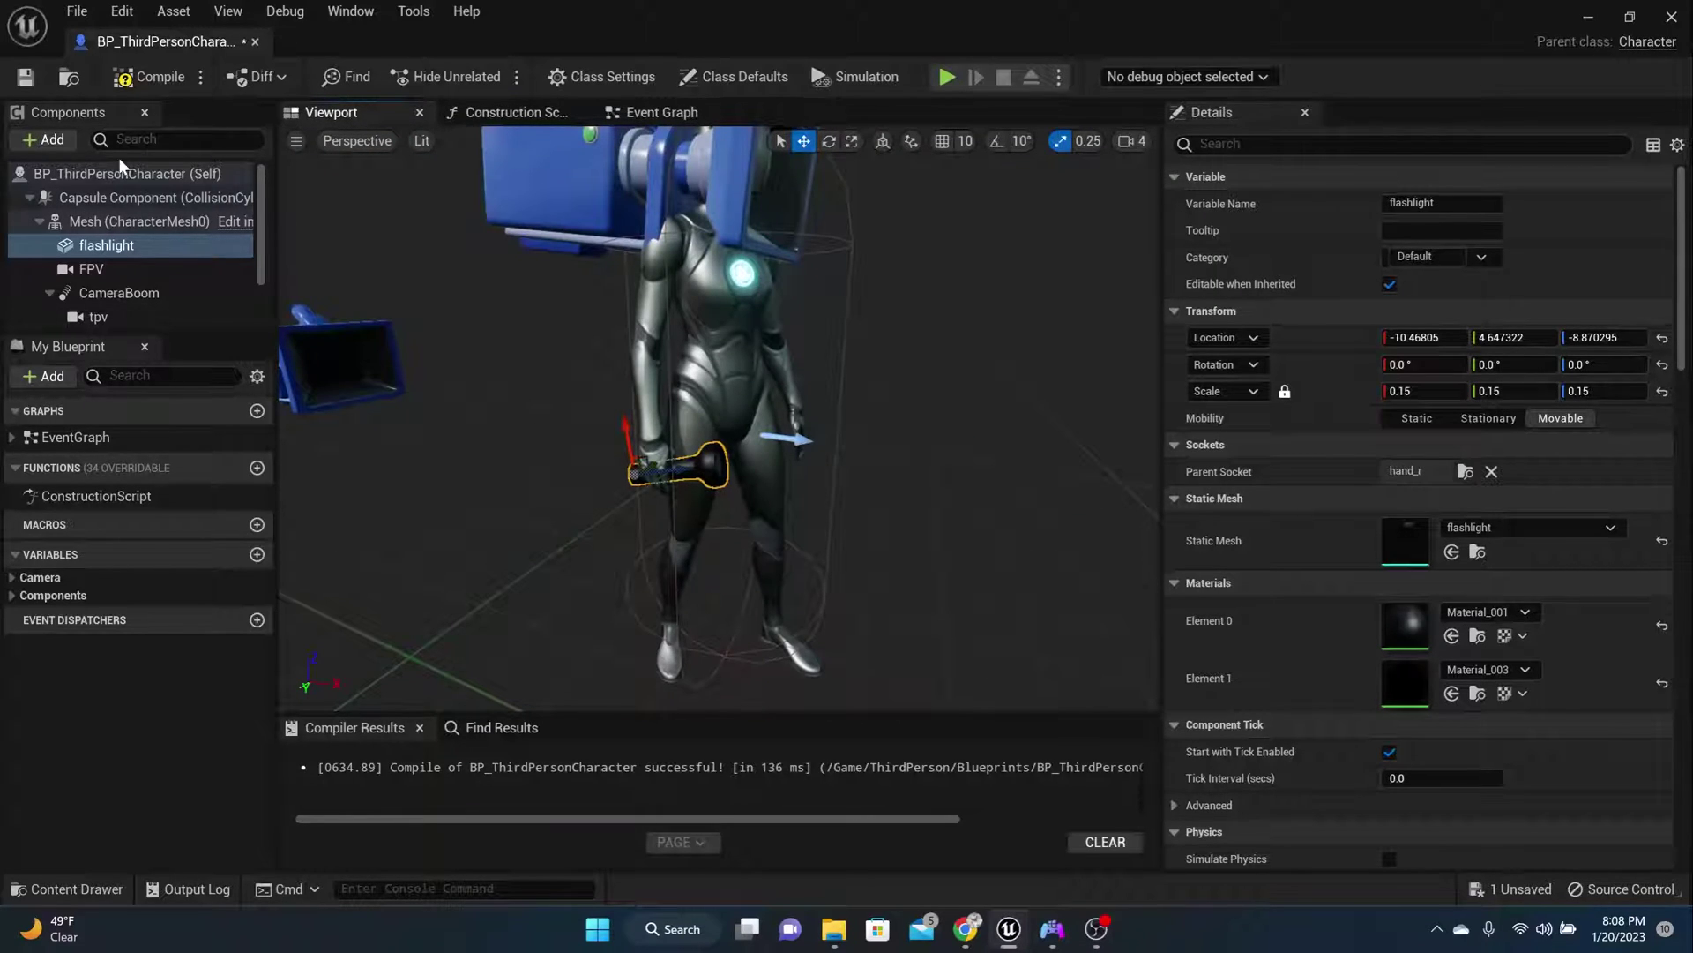
click(150, 82)
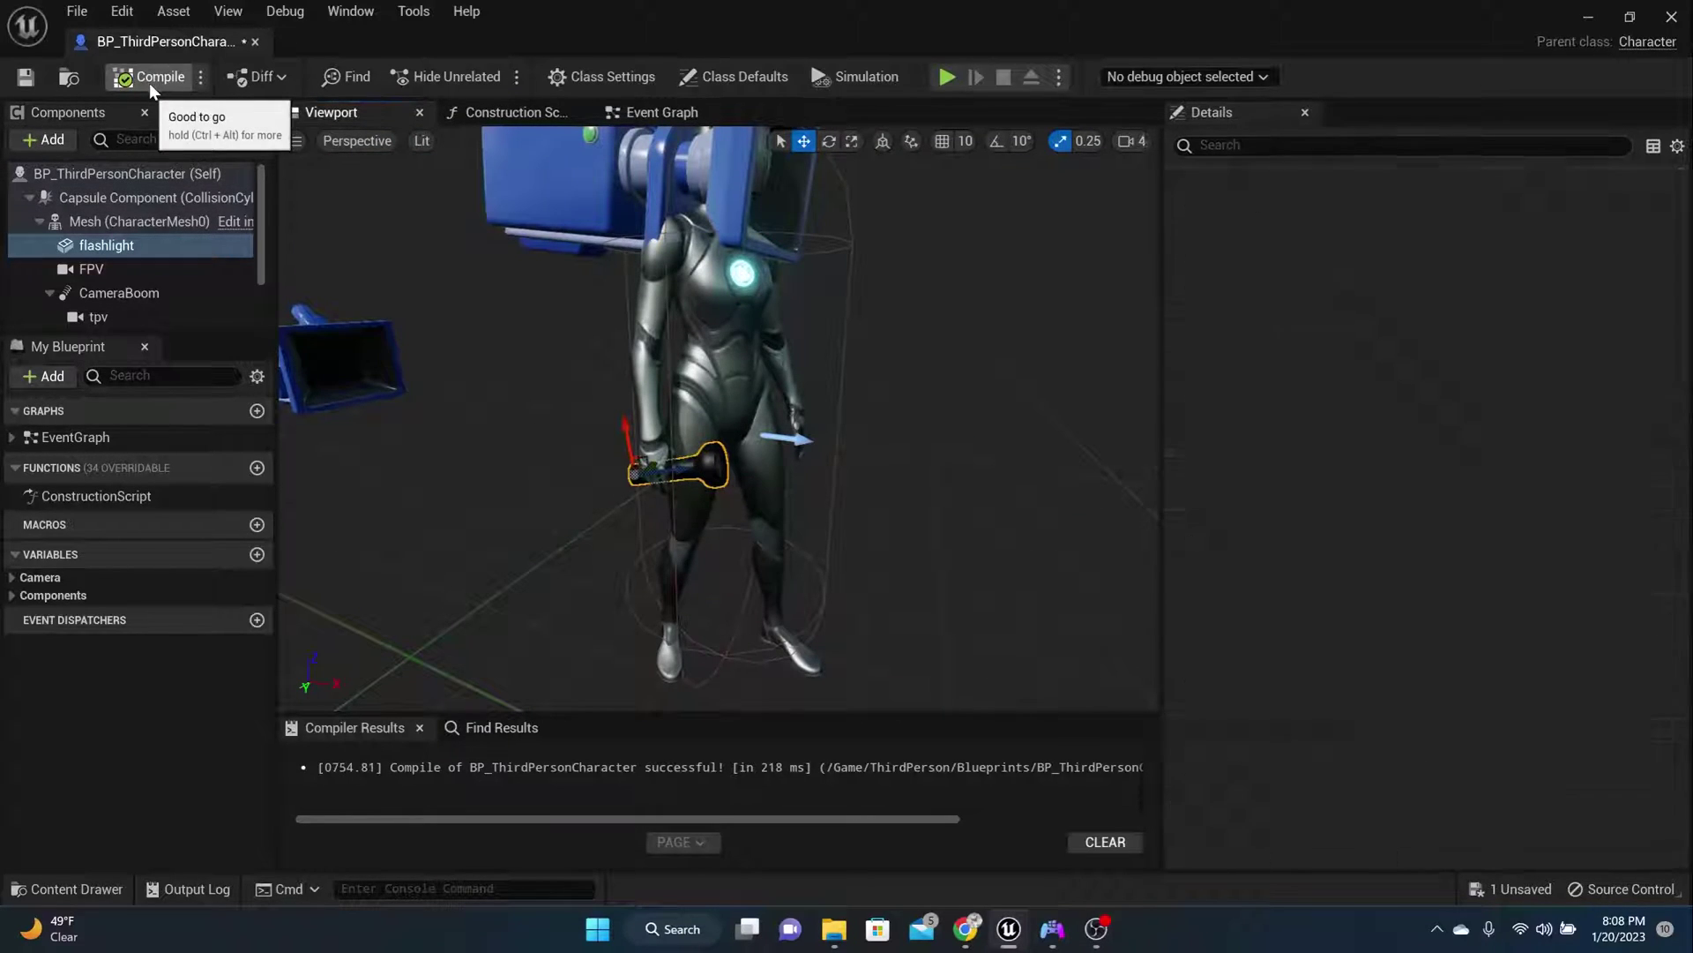
click(24, 80)
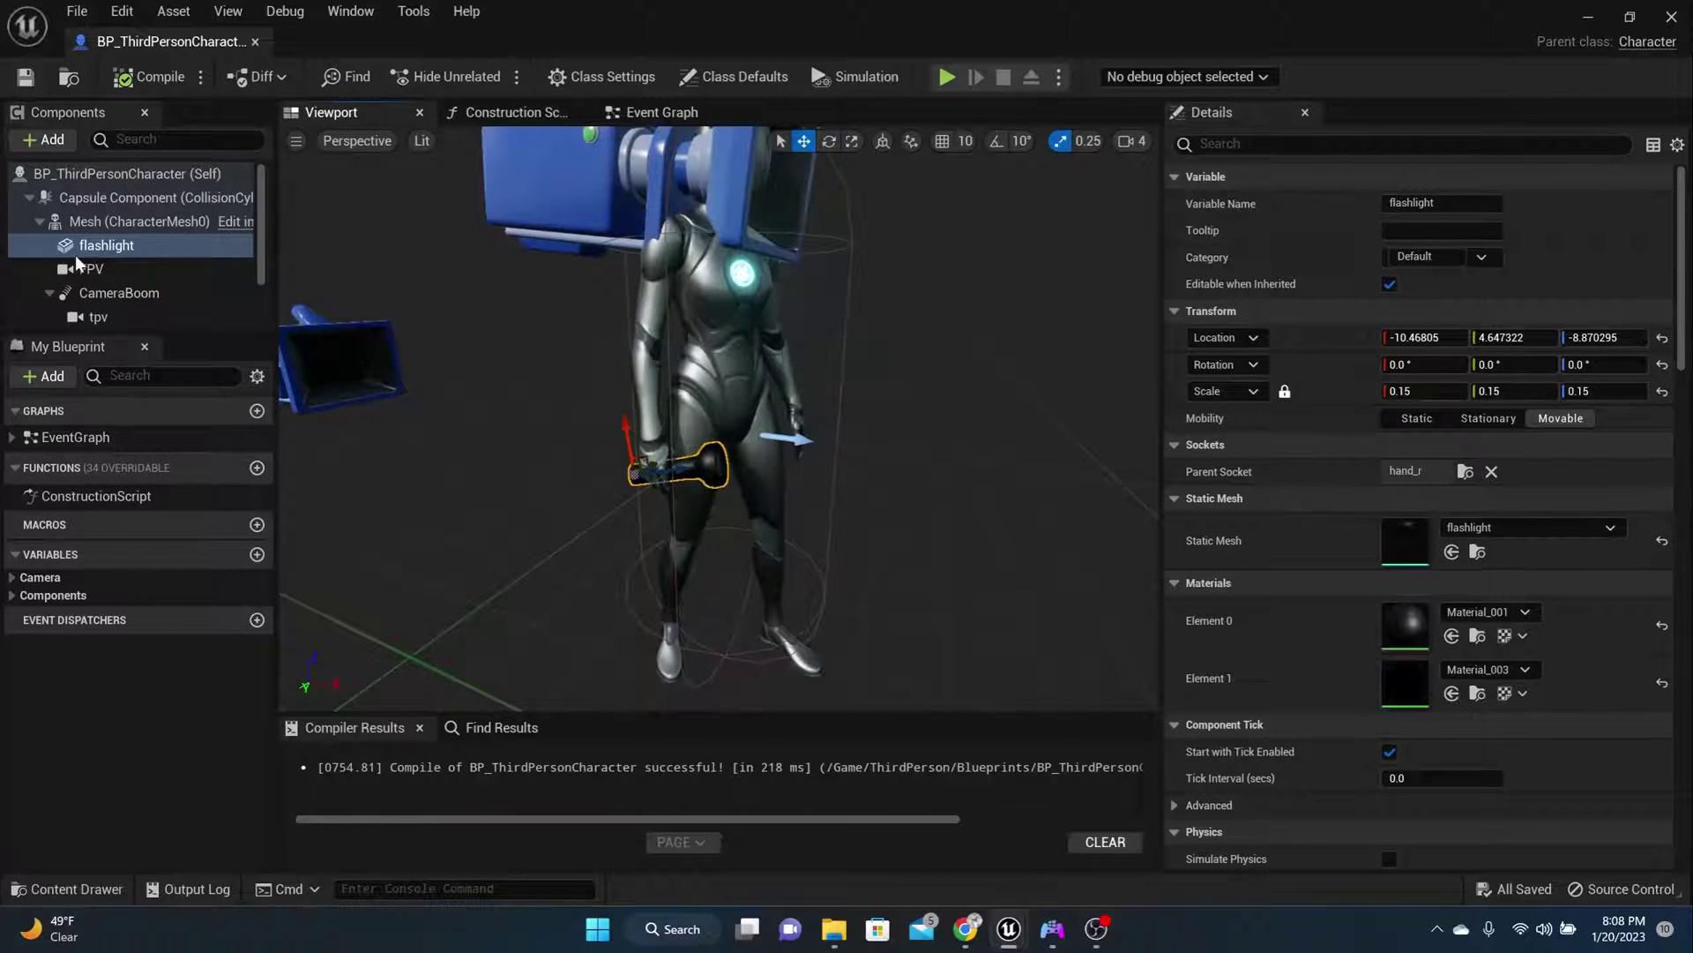
Add a Spot Light component under the flashlight and move it to the flashlight's head, at about -6.6, -31.0, 216.2
click(99, 246)
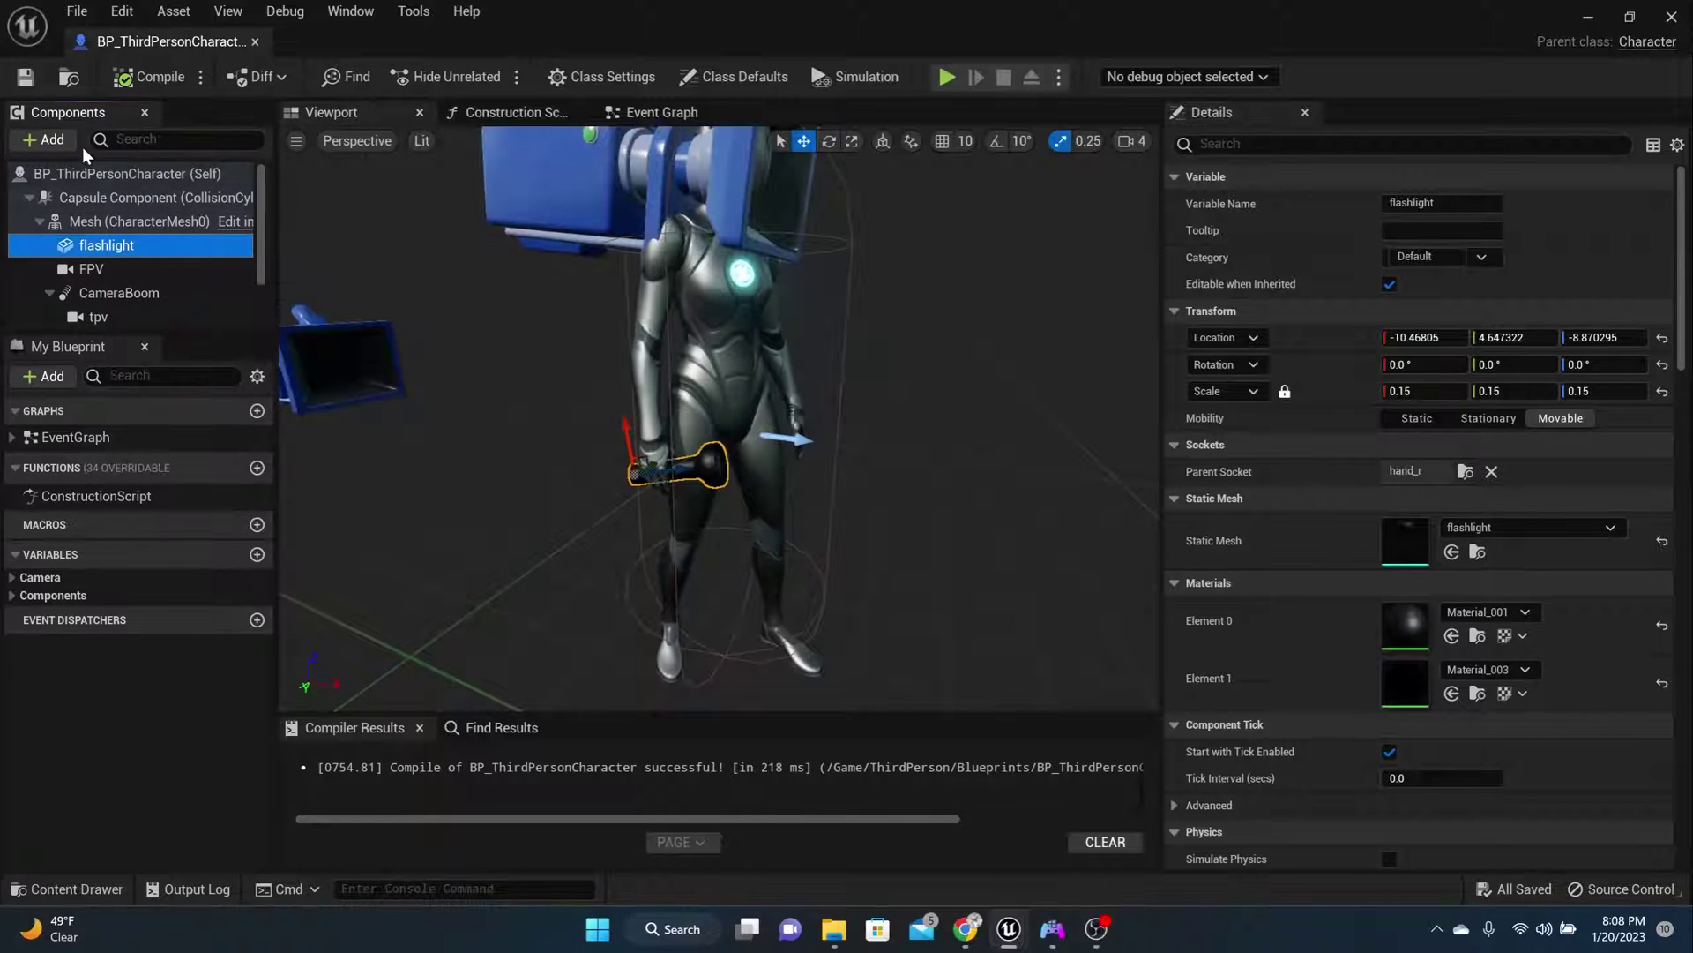
click(49, 141)
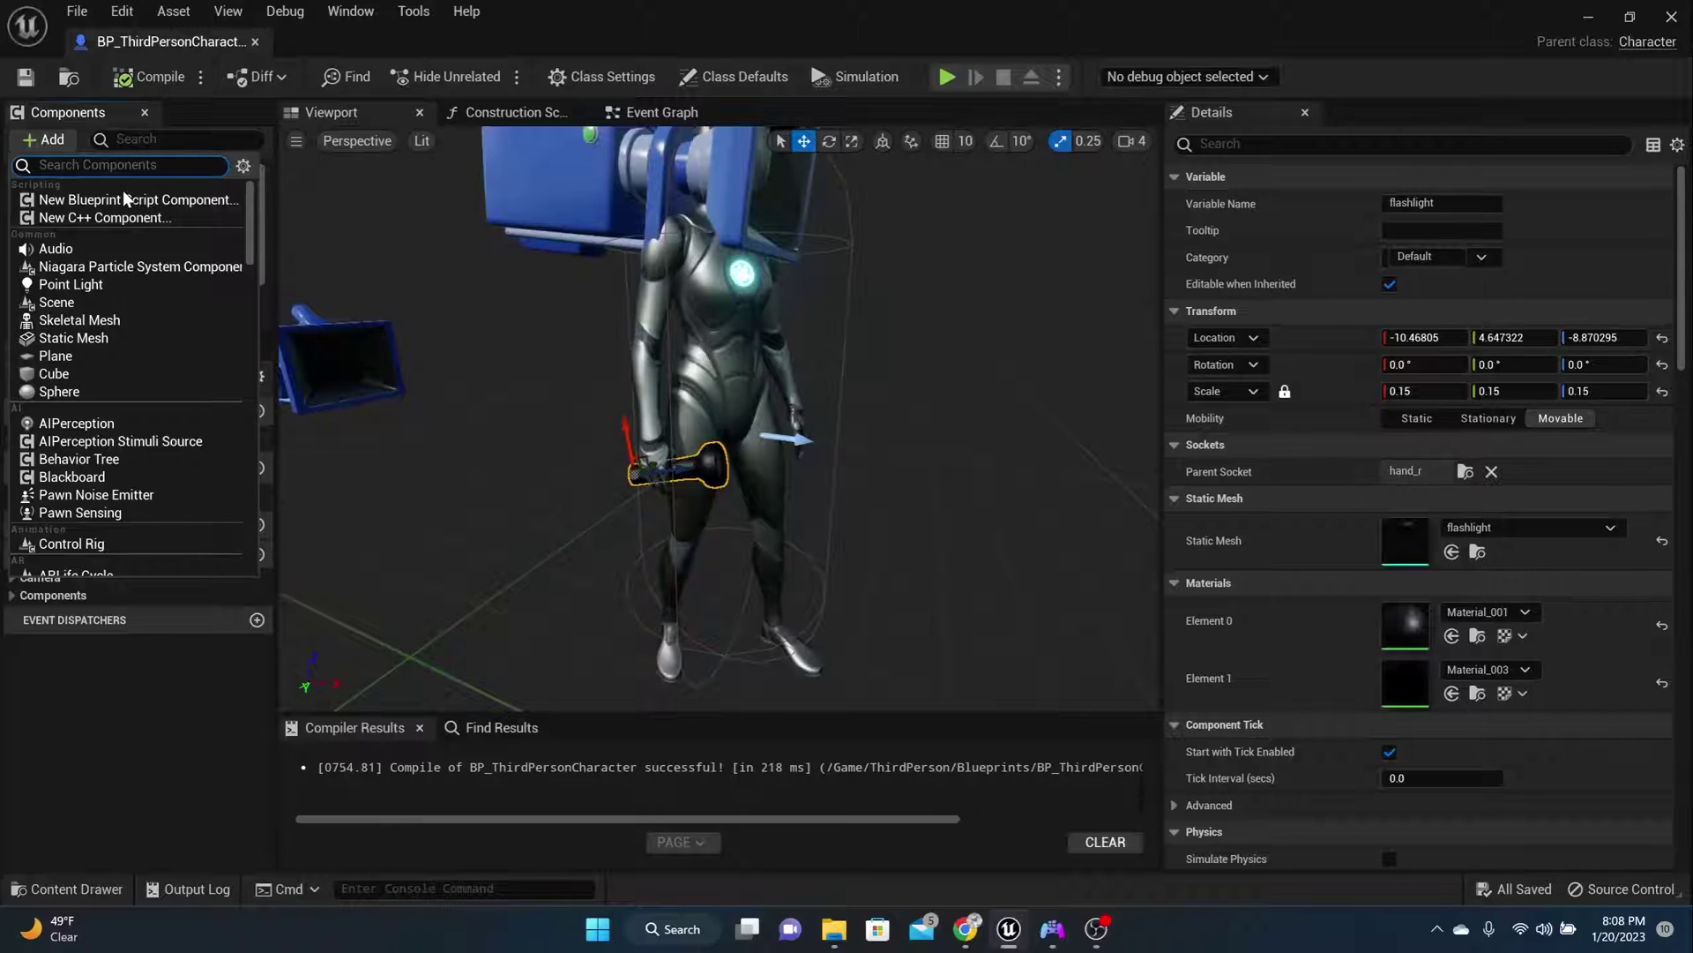
text(spo)
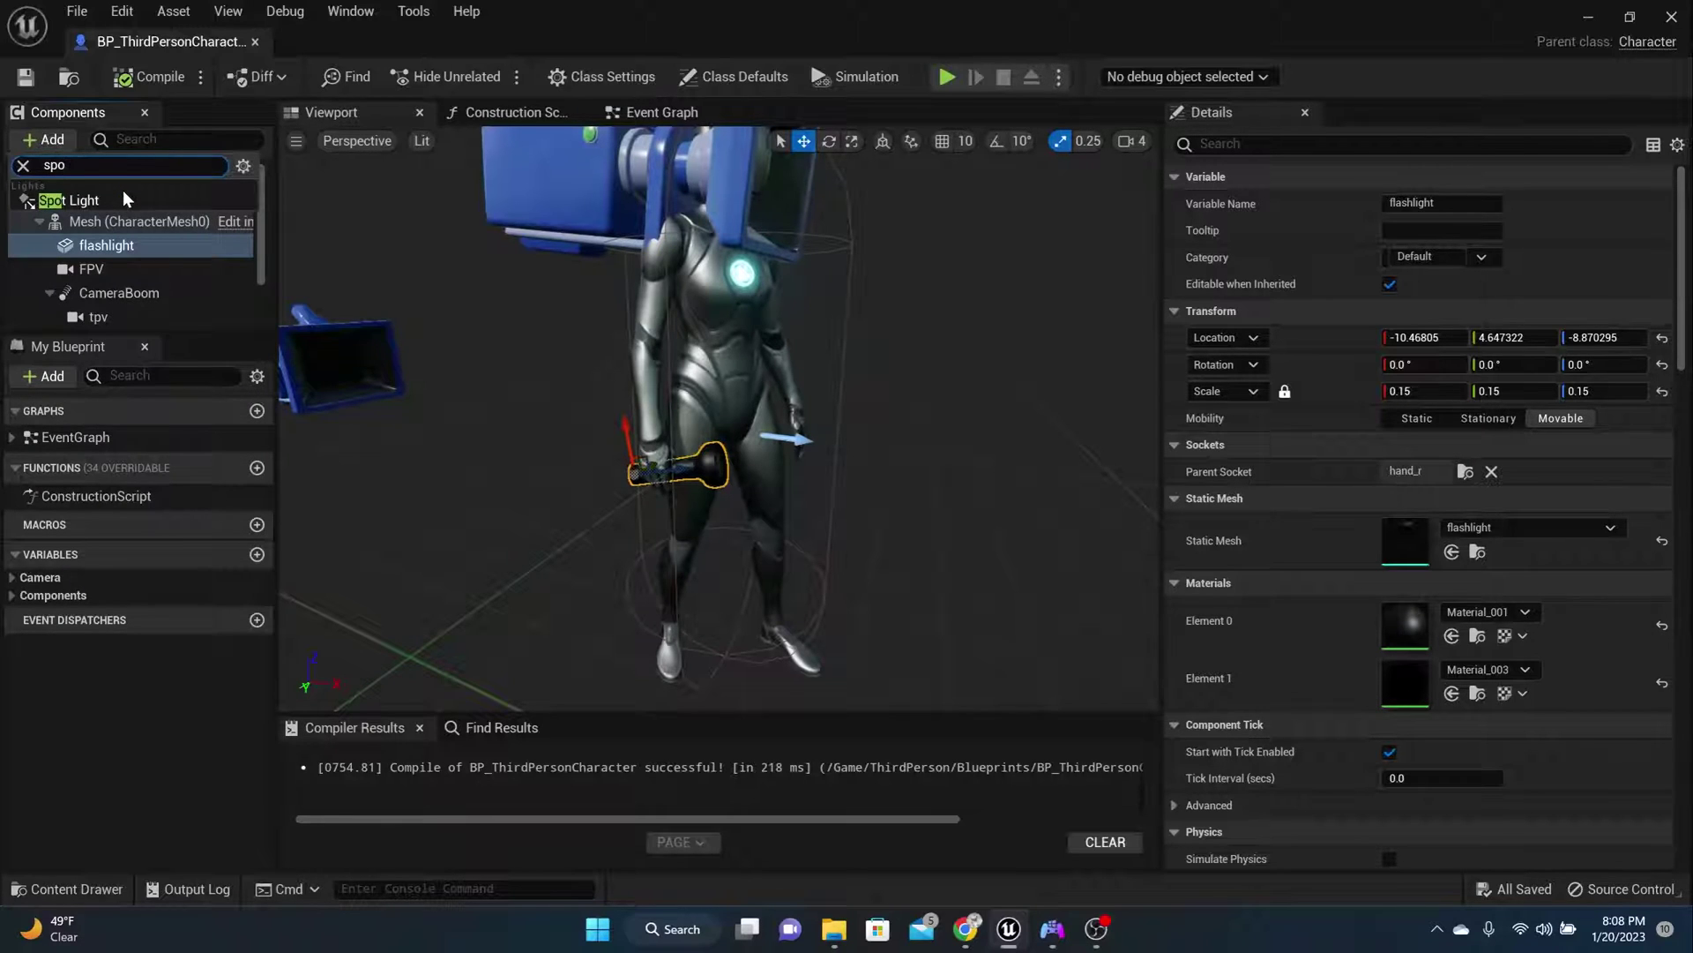
click(123, 196)
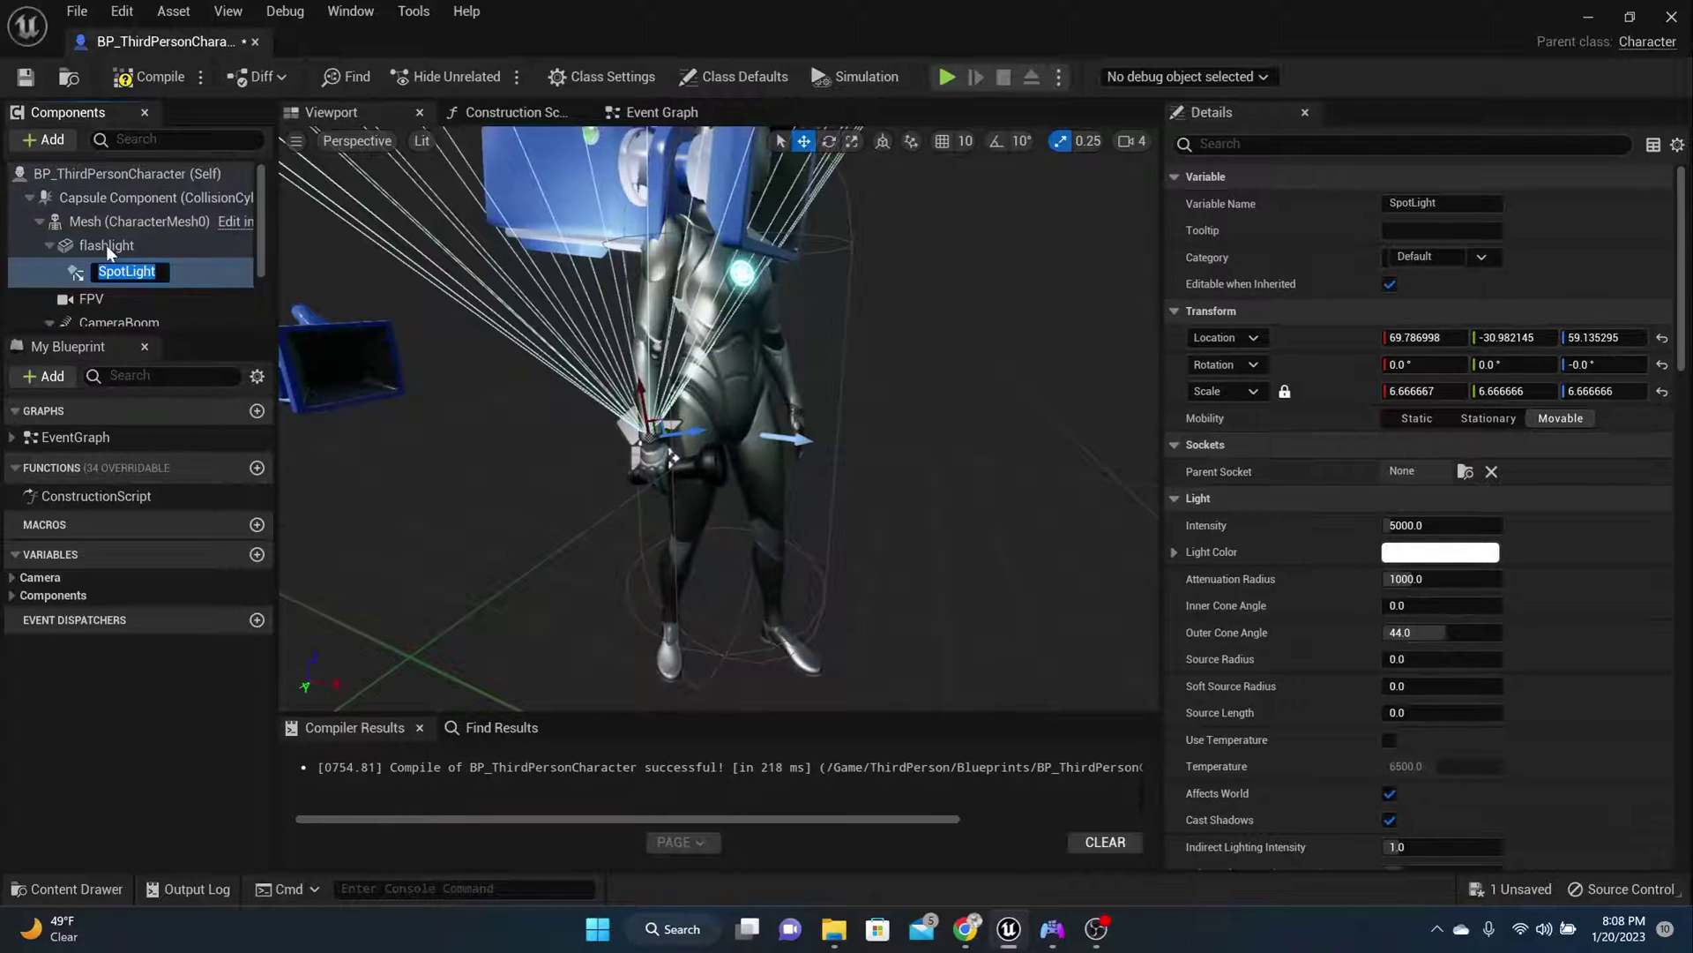
key(Return)
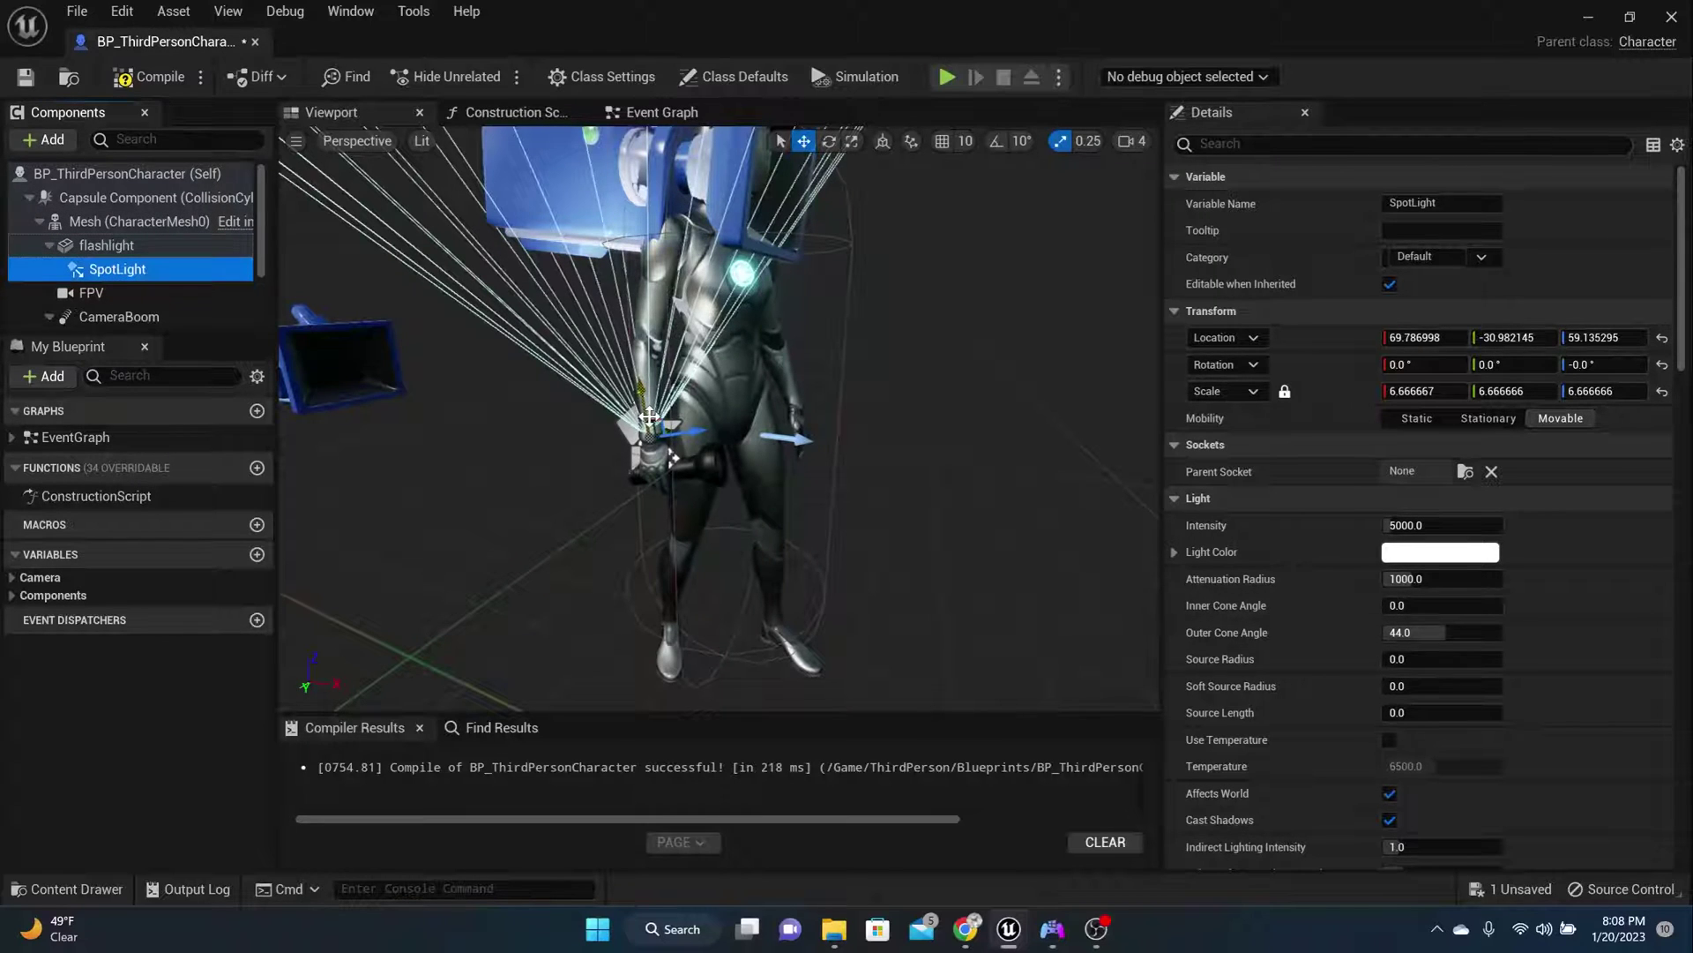
drag(638, 397, 757, 489)
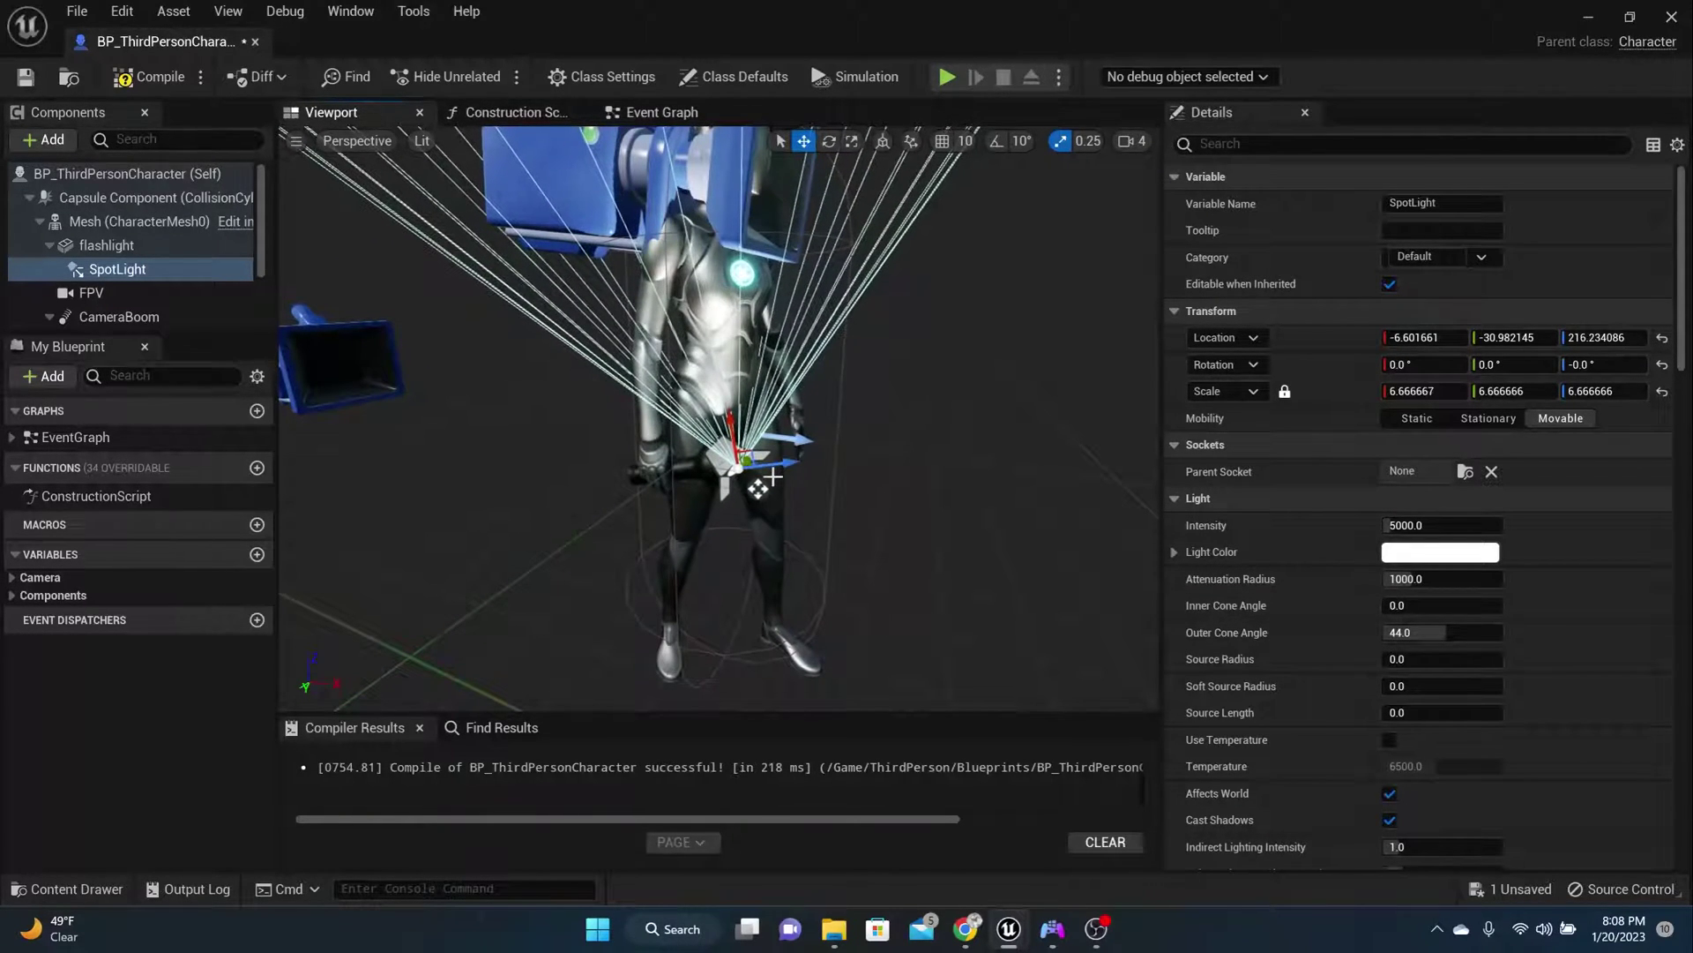
Rotate the spotlight about 88.3° on its Y axis to shine out of the flashlight, and compile and save the blueprint
click(828, 141)
mouse_move(763, 410)
mouse_down()
mouse_move(839, 450)
mouse_move(793, 420)
mouse_up()
mouse_move(750, 340)
right_down()
mouse_move(653, 344)
mouse_move(750, 335)
right_up()
right_drag(563, 283, 619, 328)
scroll(559, 284, up, 5)
scroll(559, 277, down, 5)
scroll(560, 273, up, 5)
scroll(562, 272, down, 5)
click(120, 82)
click(26, 78)
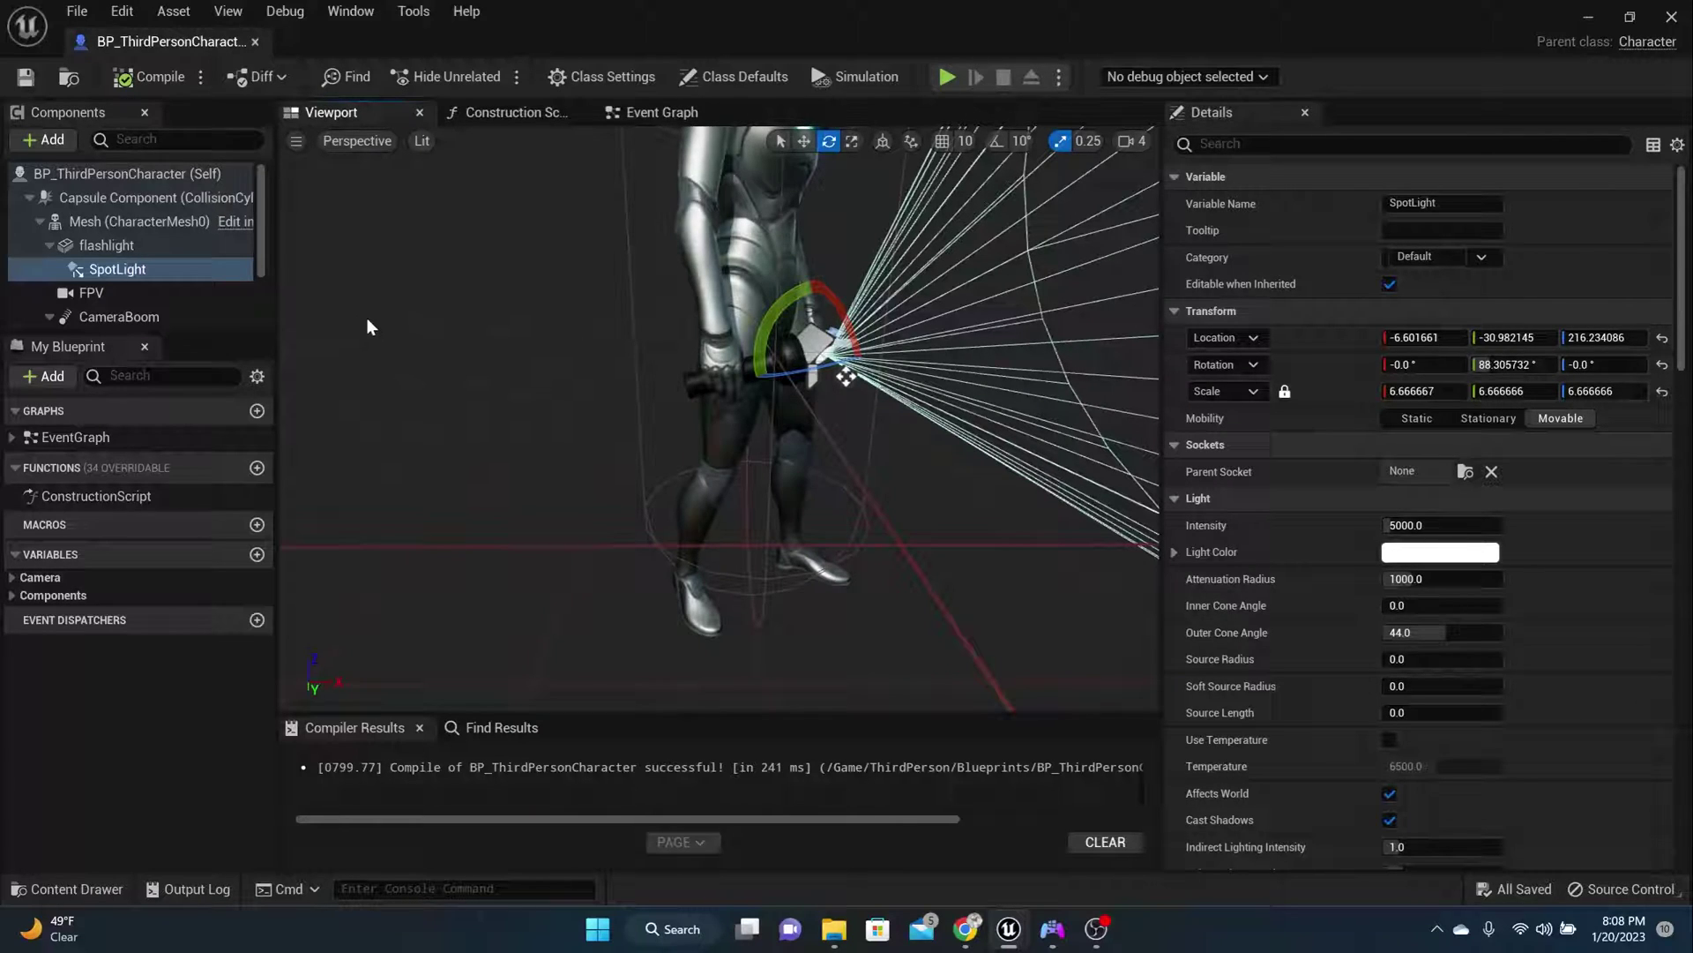
Set the spotlight's intensity to 0, and compile and save the blueprint
click(1437, 527)
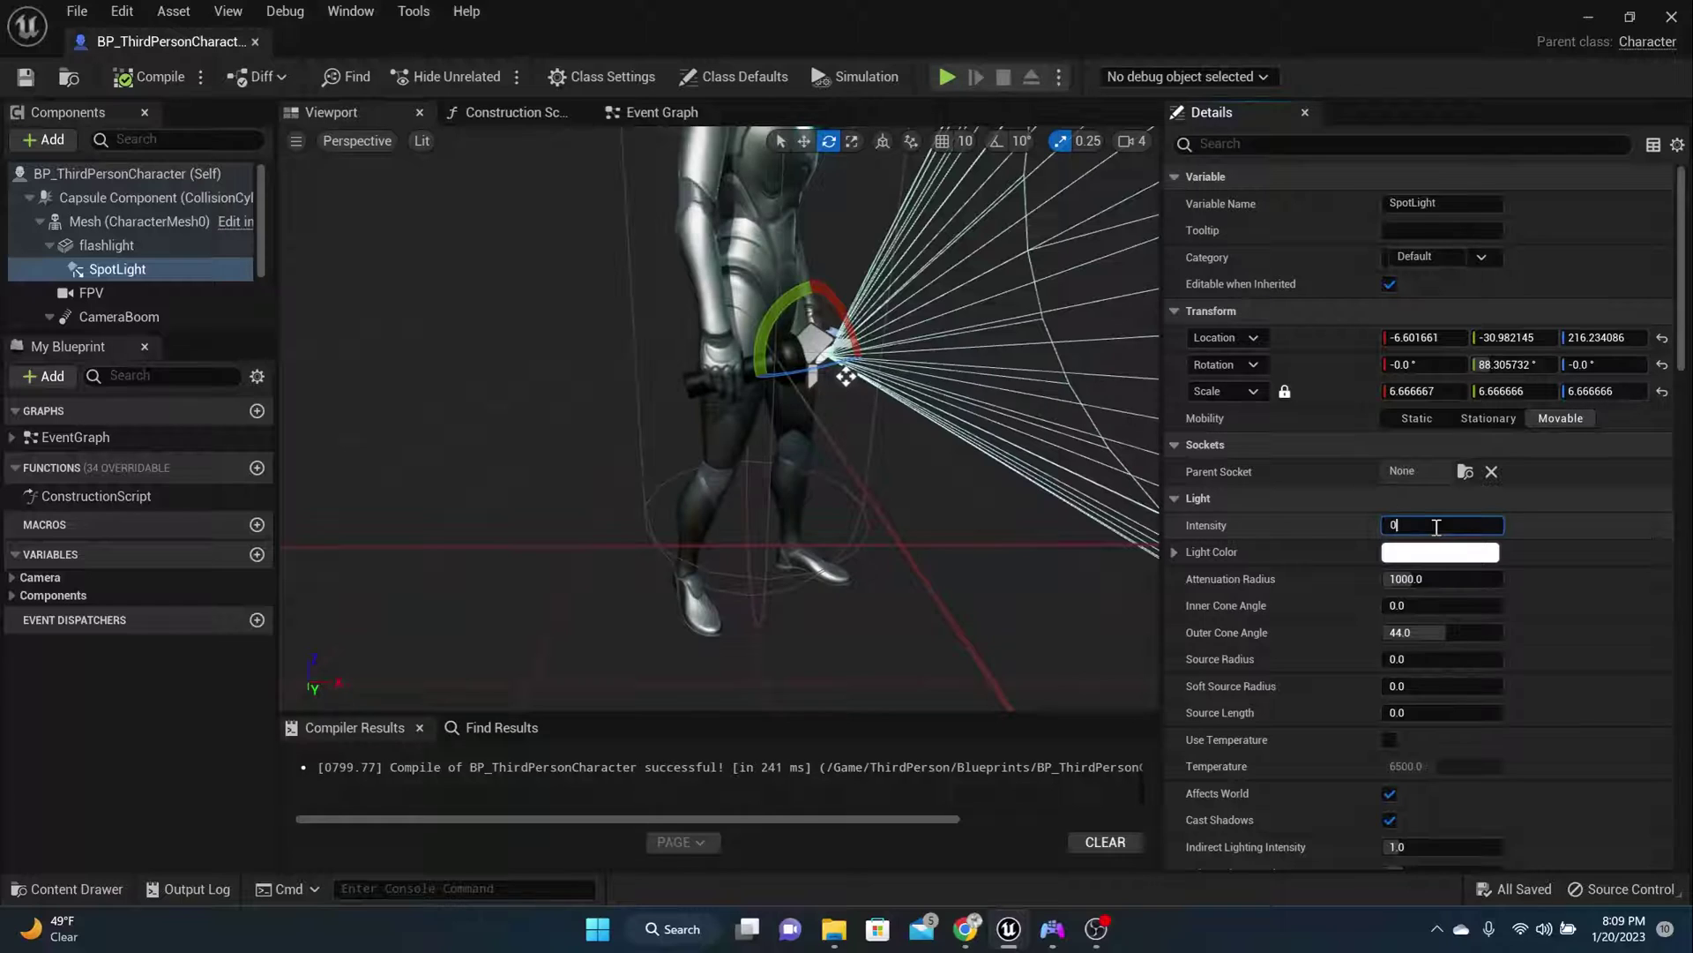
key(Return)
click(146, 79)
click(25, 78)
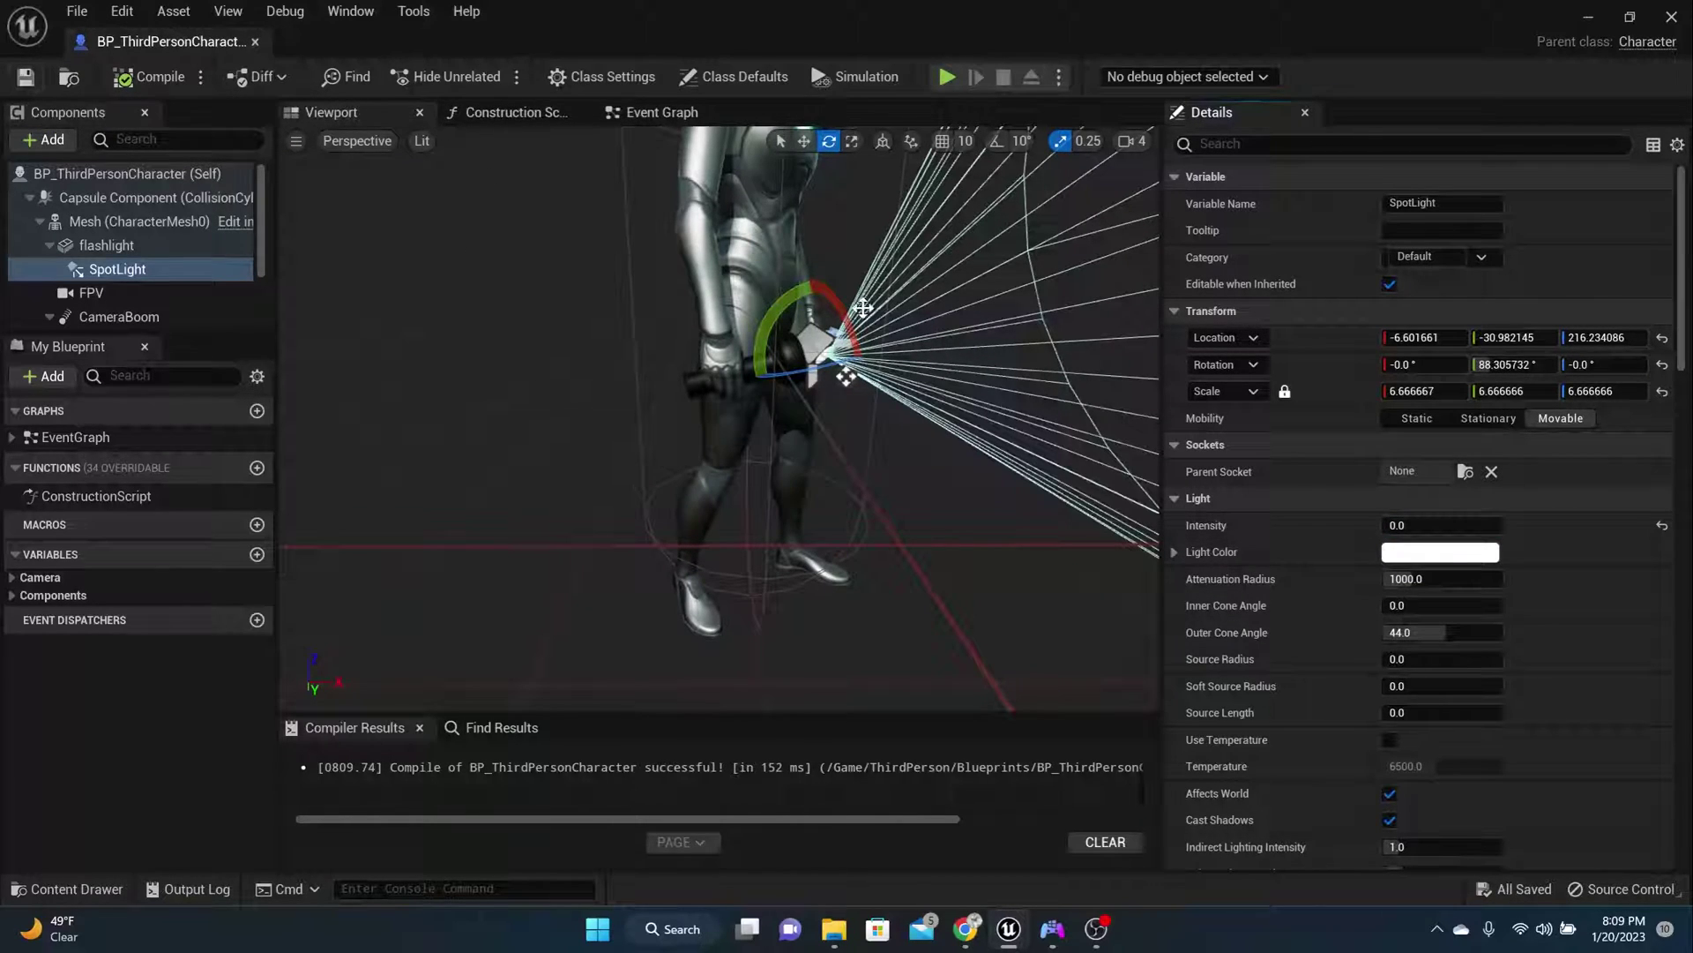
scroll(1221, 434, down, 3)
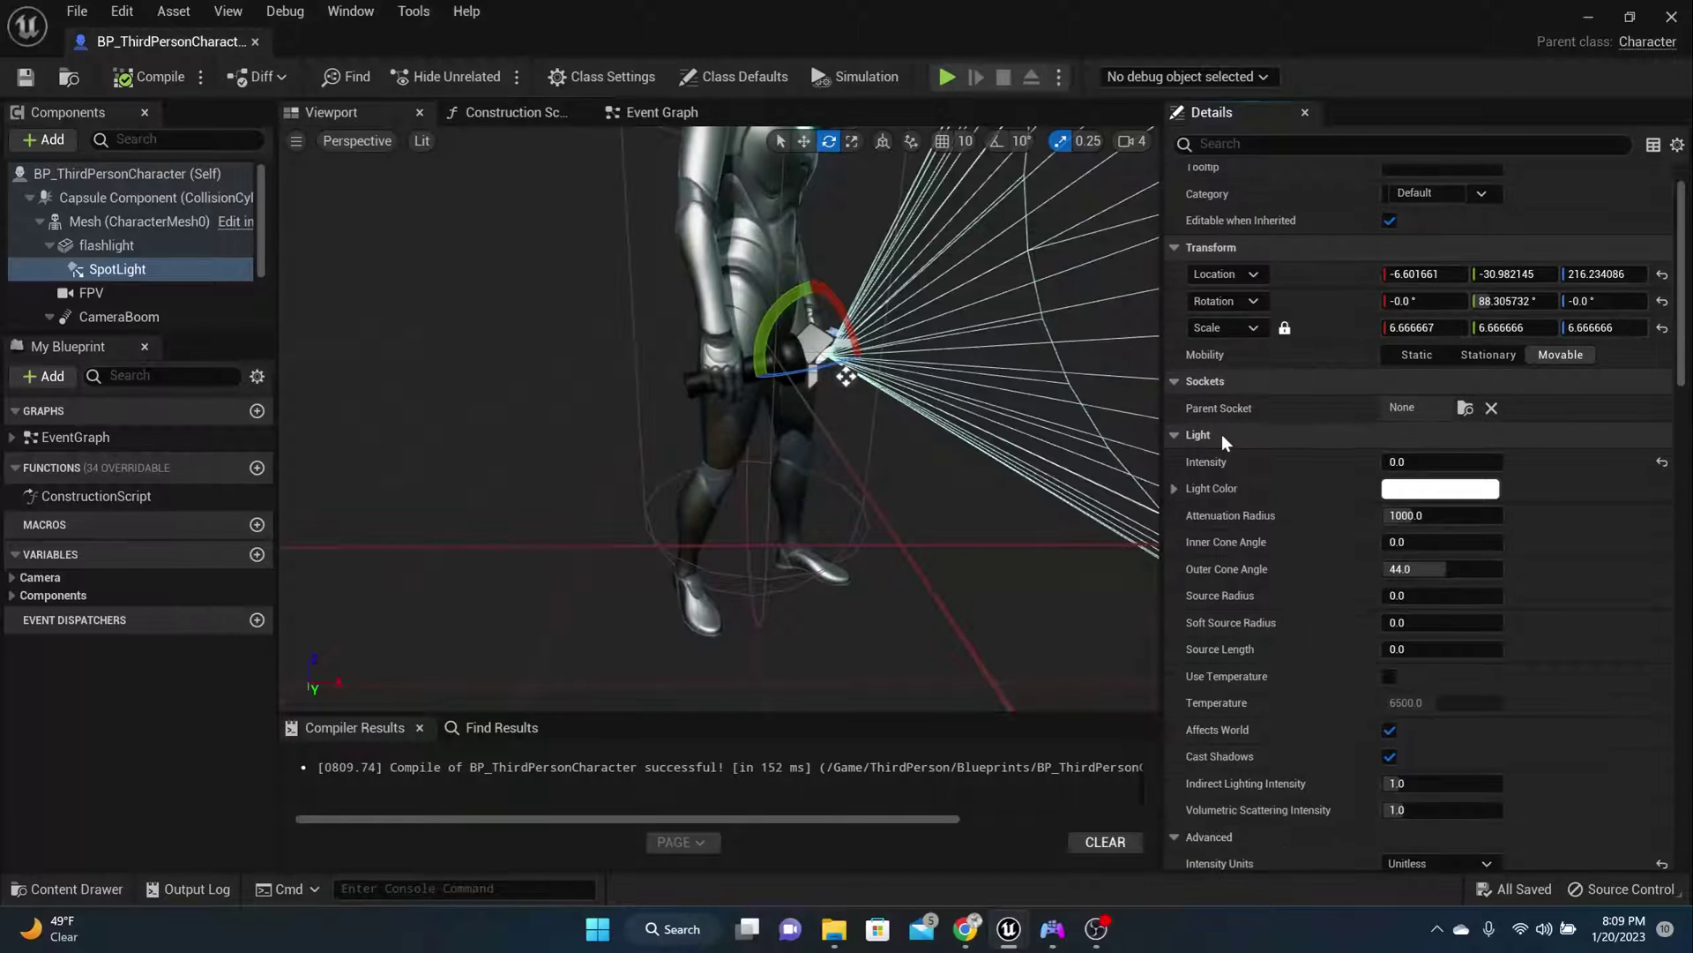
Compile the character blueprint and examine how the spotlight's cone lines up with the flashlight in the hand
scroll(1029, 402, down, 10)
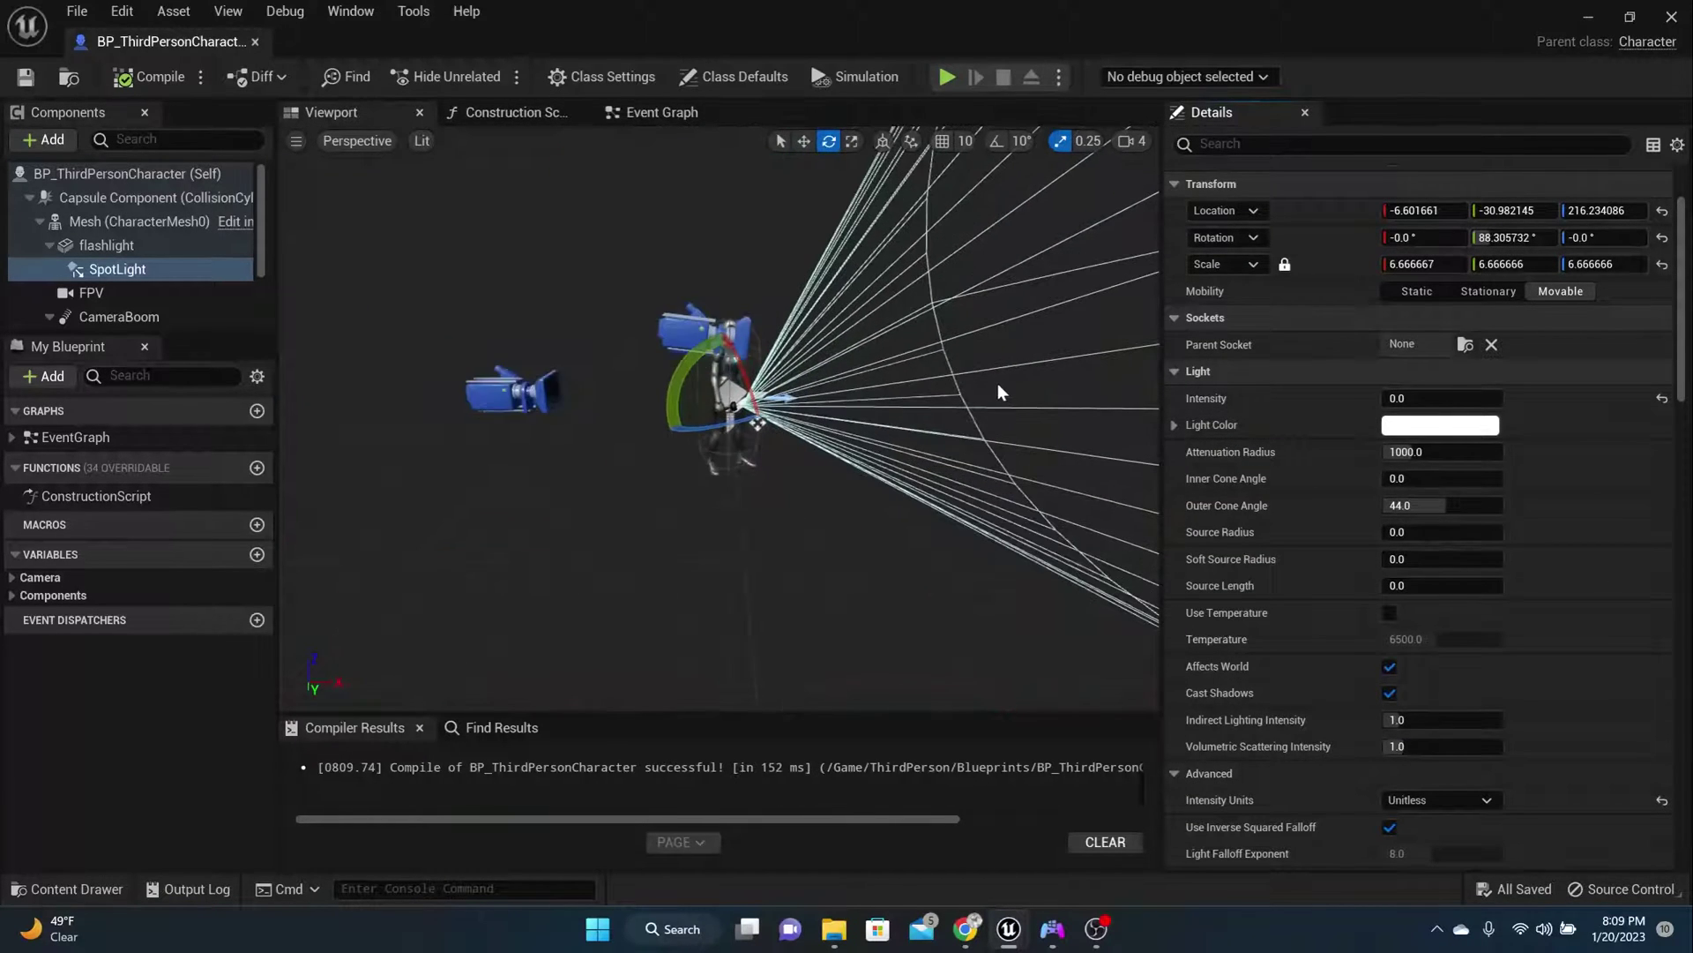
scroll(992, 374, up, 10)
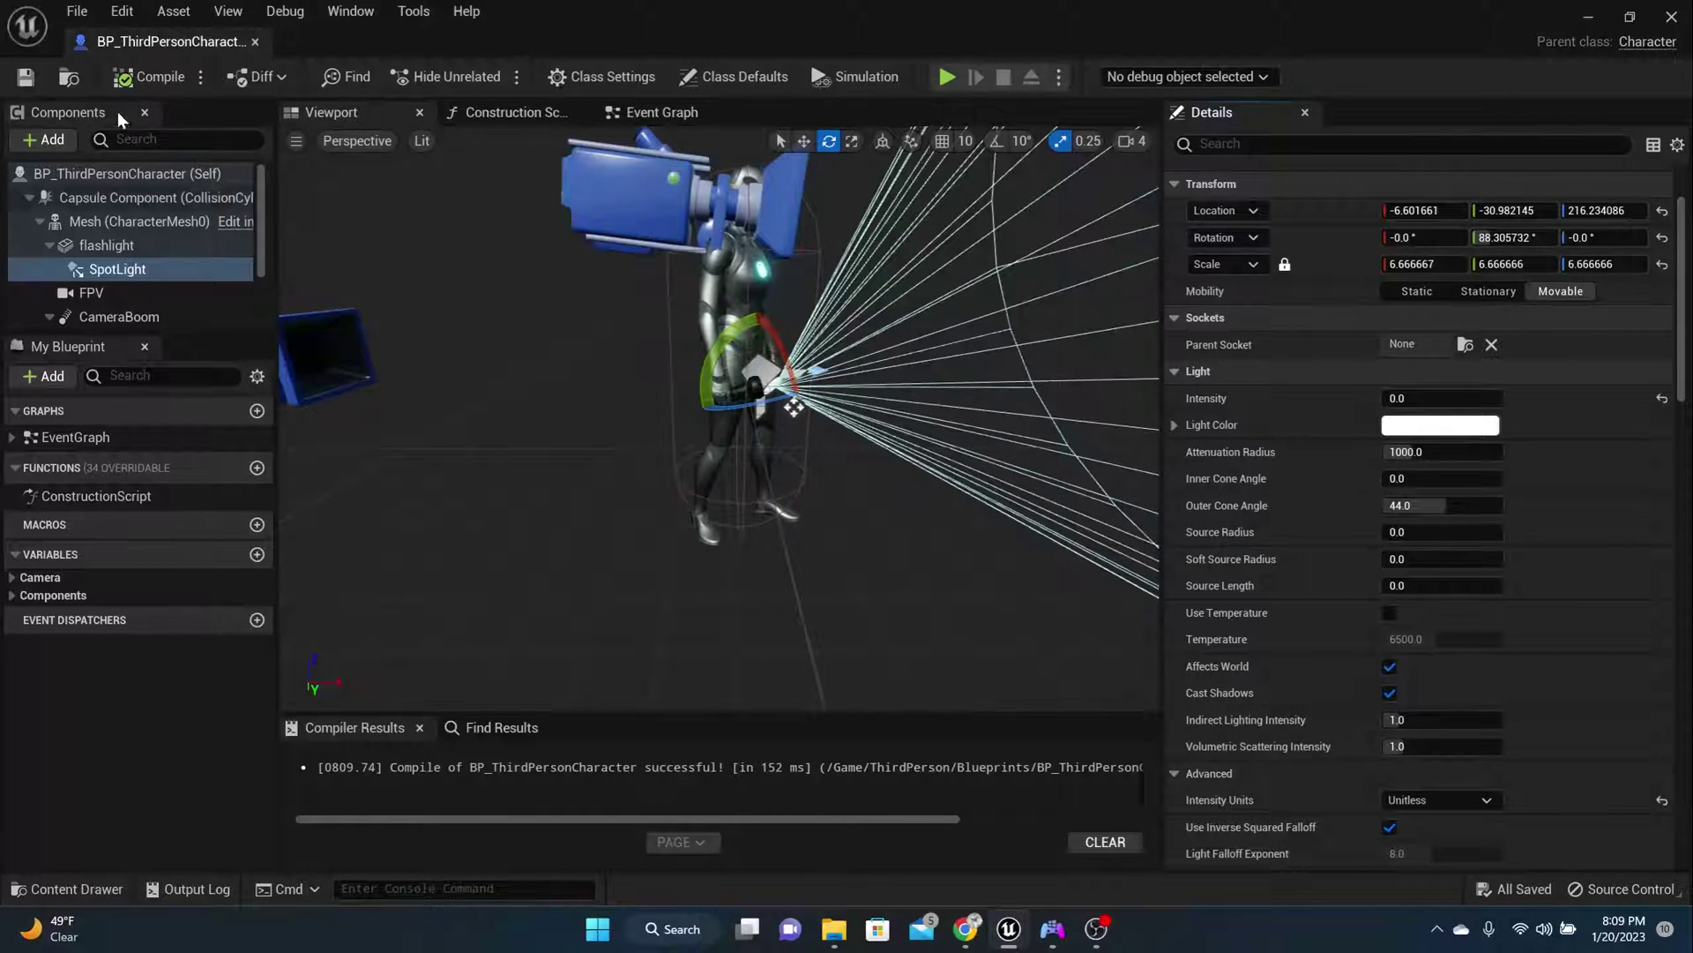
click(133, 77)
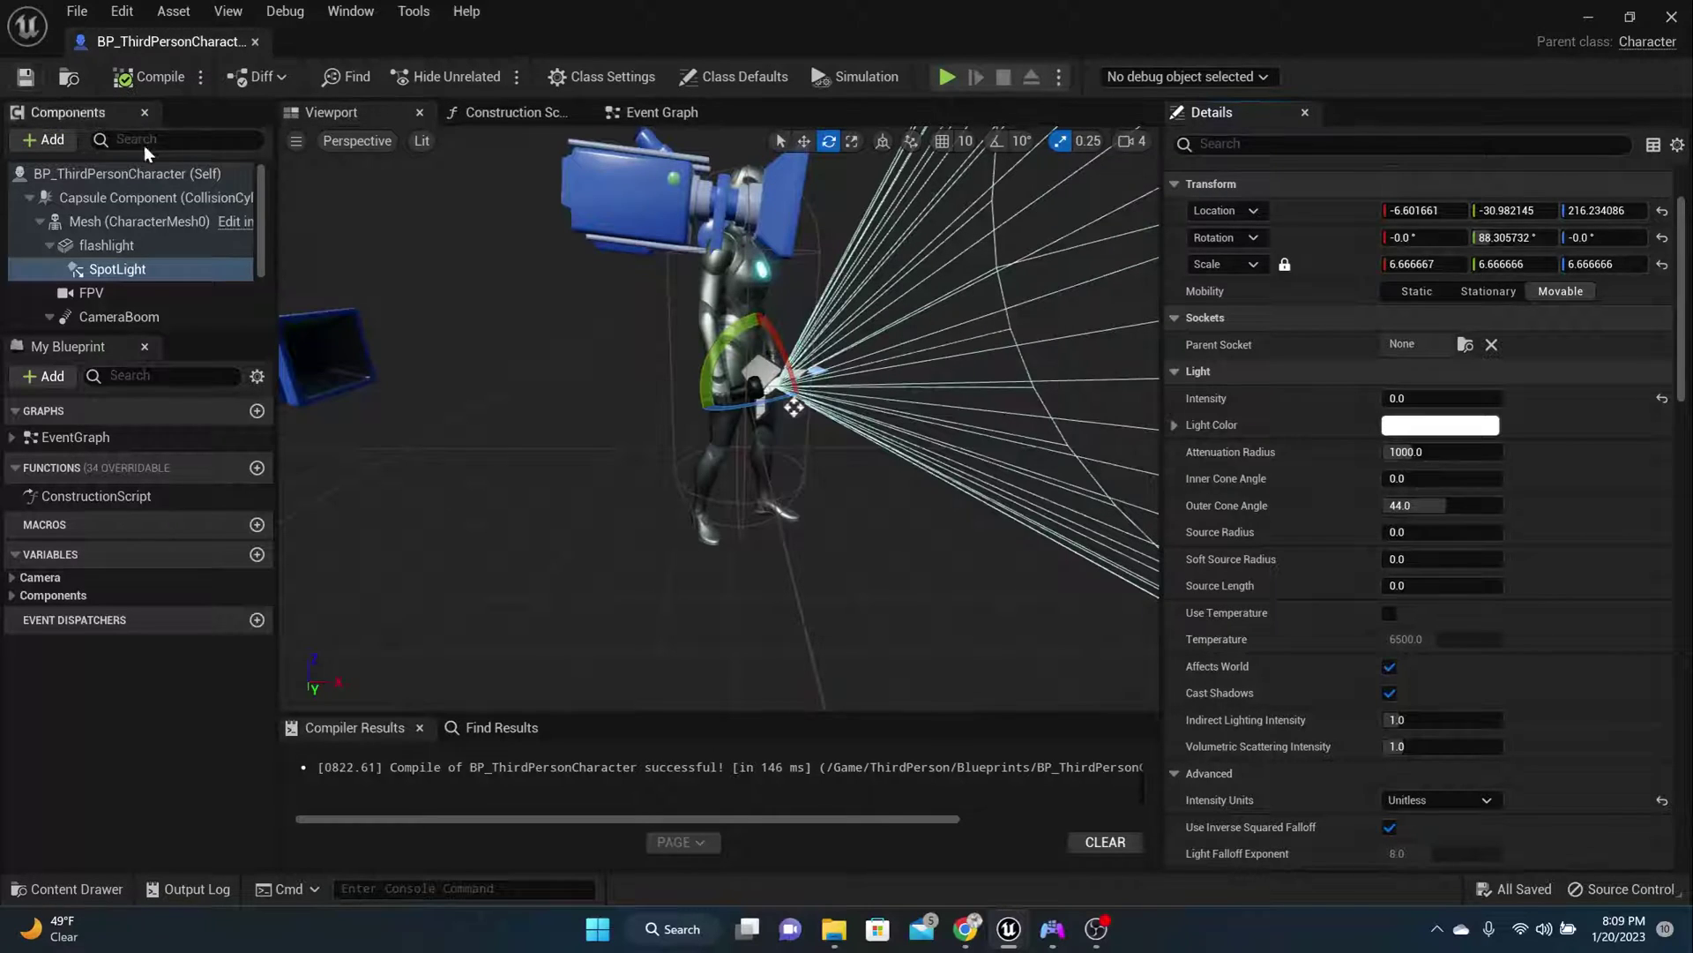
scroll(774, 370, up, 5)
scroll(770, 363, down, 3)
middle_drag(770, 363, 1009, 328)
scroll(754, 360, up, 5)
scroll(750, 356, down, 5)
alt+drag(722, 355, 530, 374)
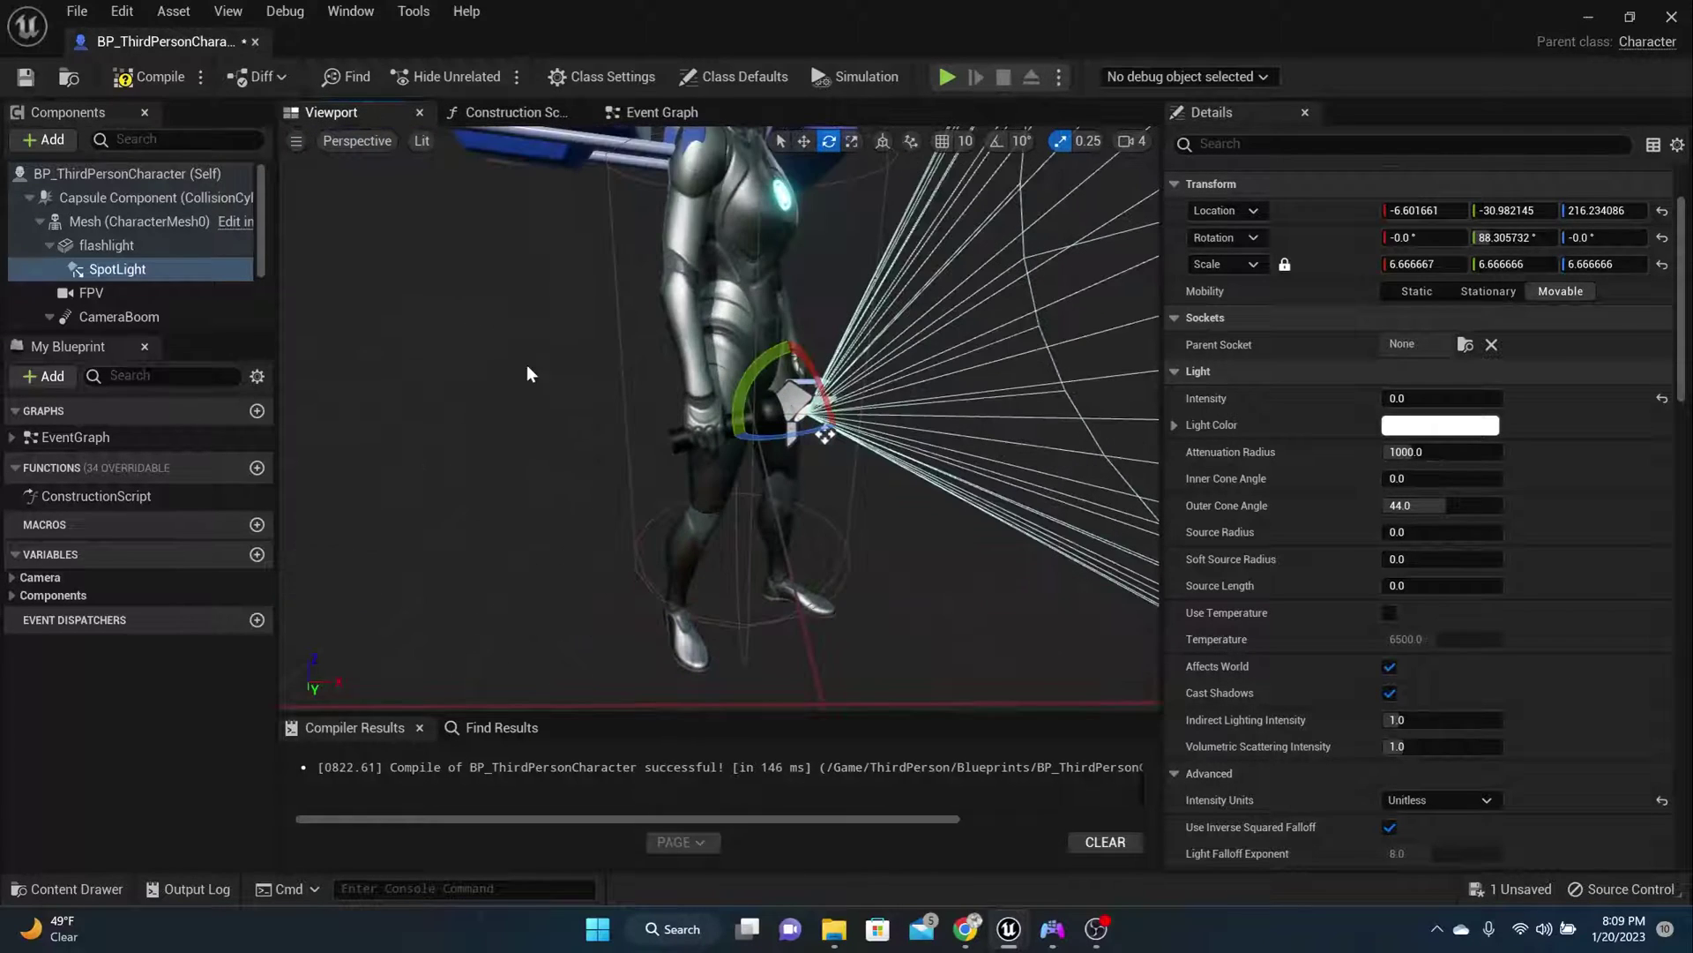
Open Material_004 from the assets/flashlight folder and examine its Emissive Color and Opacity nodes
click(87, 886)
double_click(375, 713)
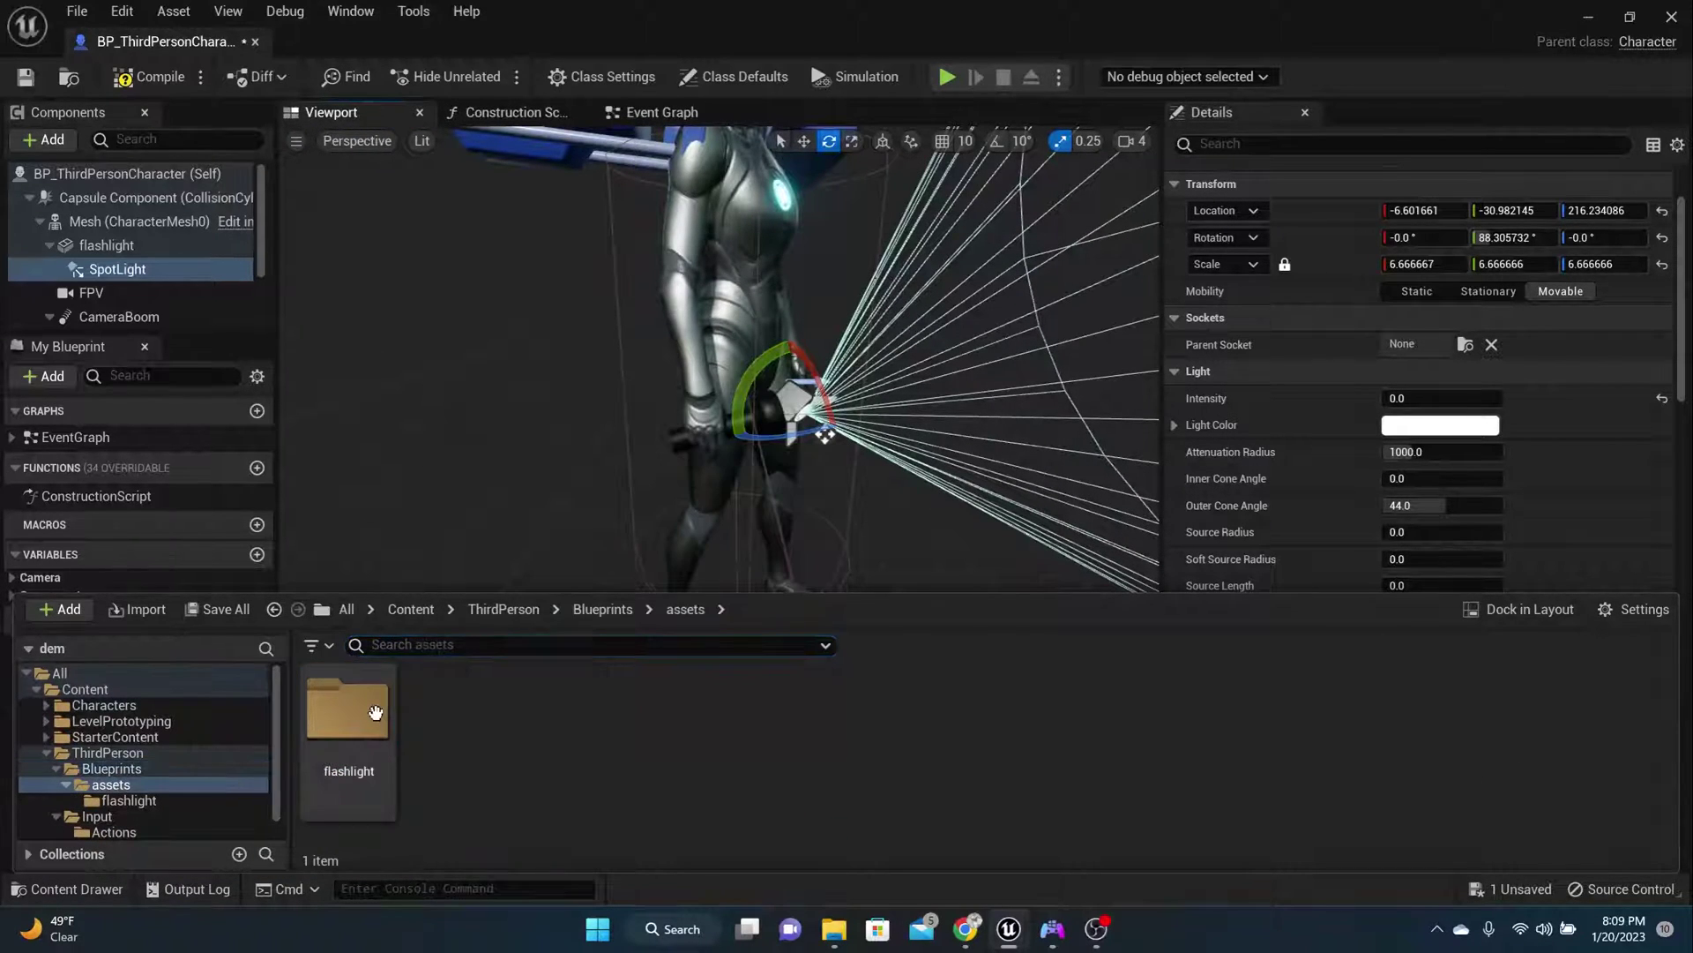
double_click(375, 713)
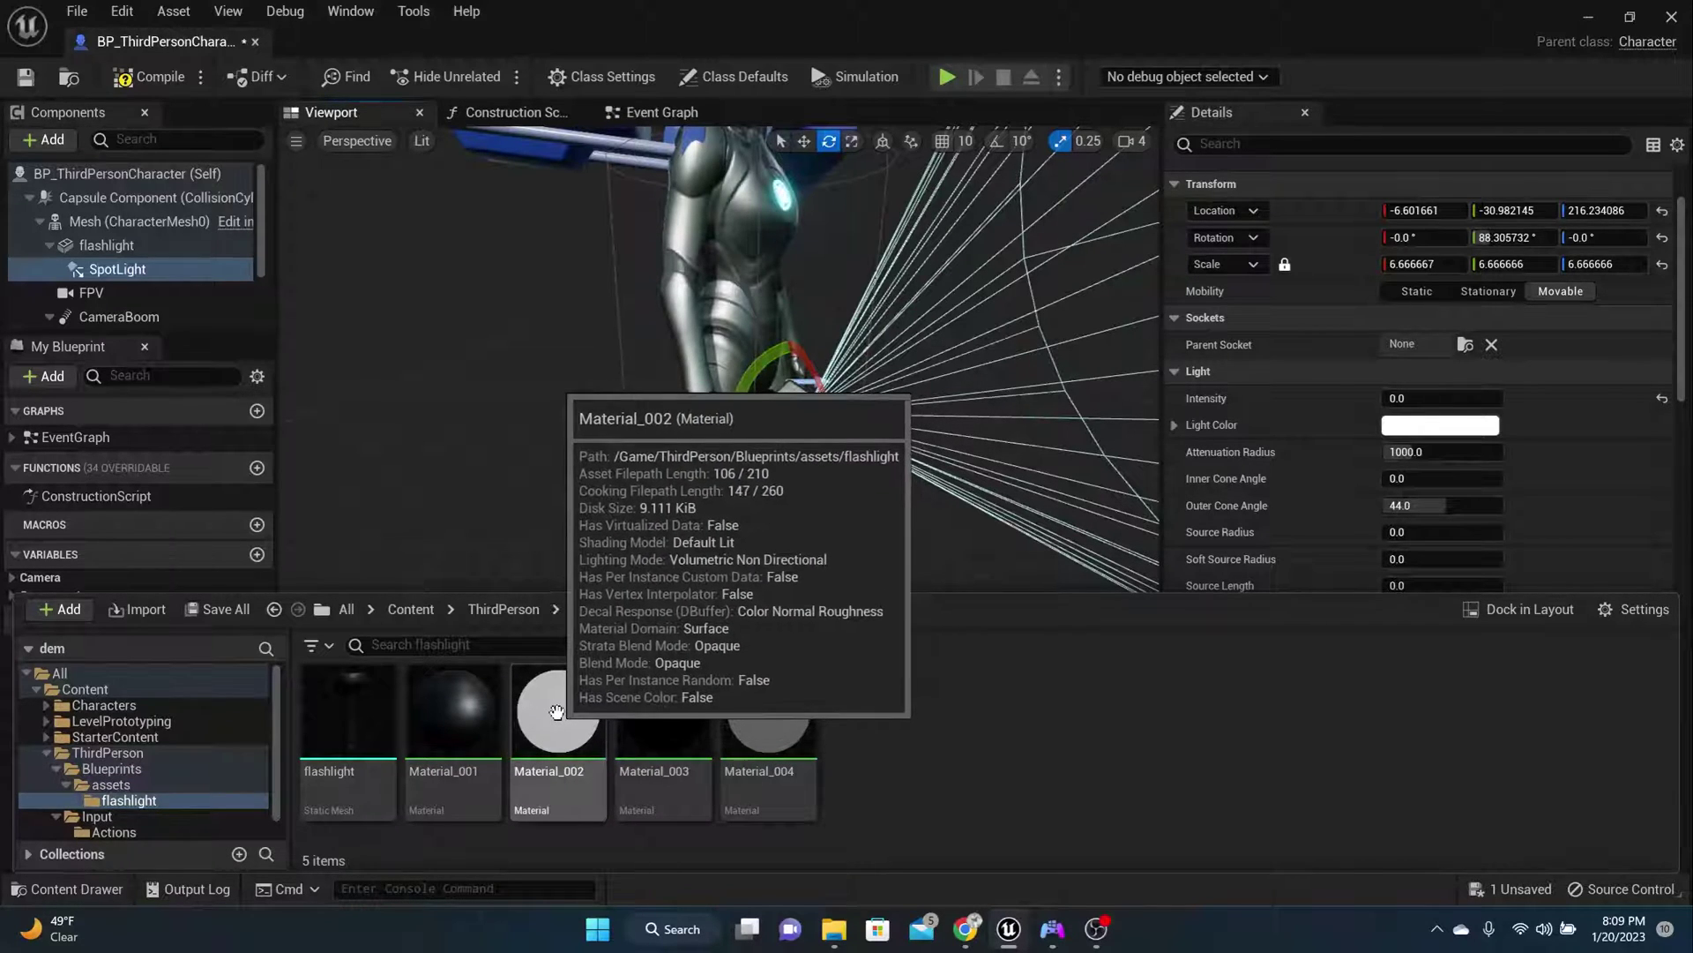
click(590, 711)
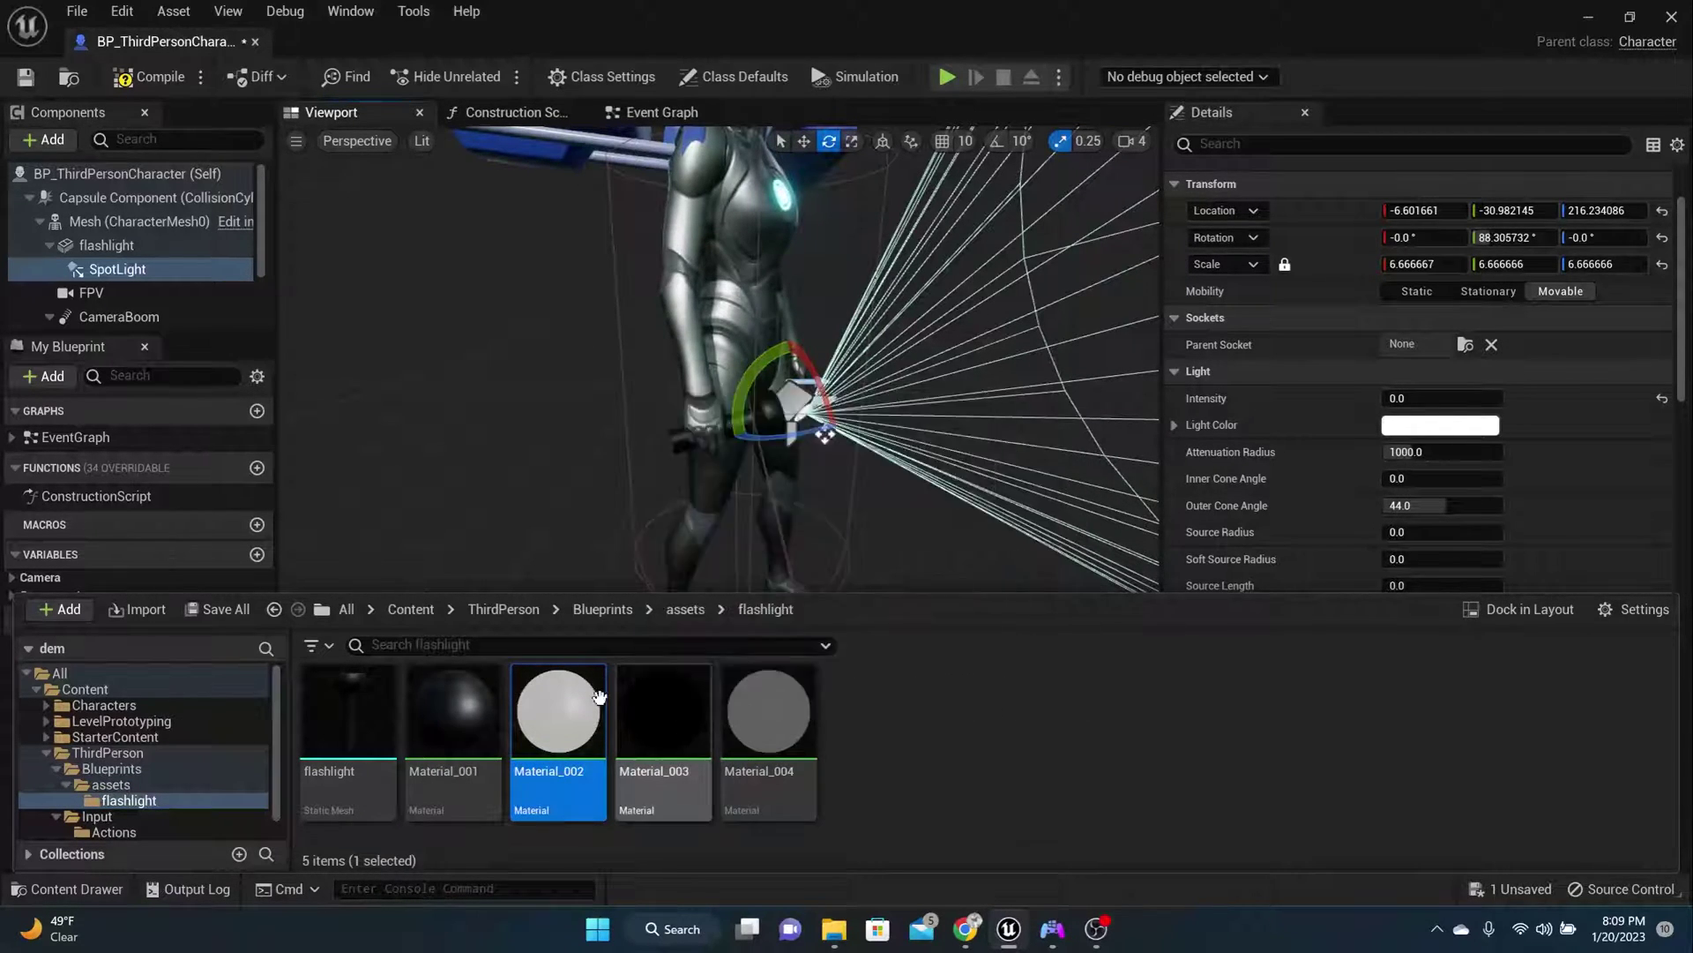
click(763, 684)
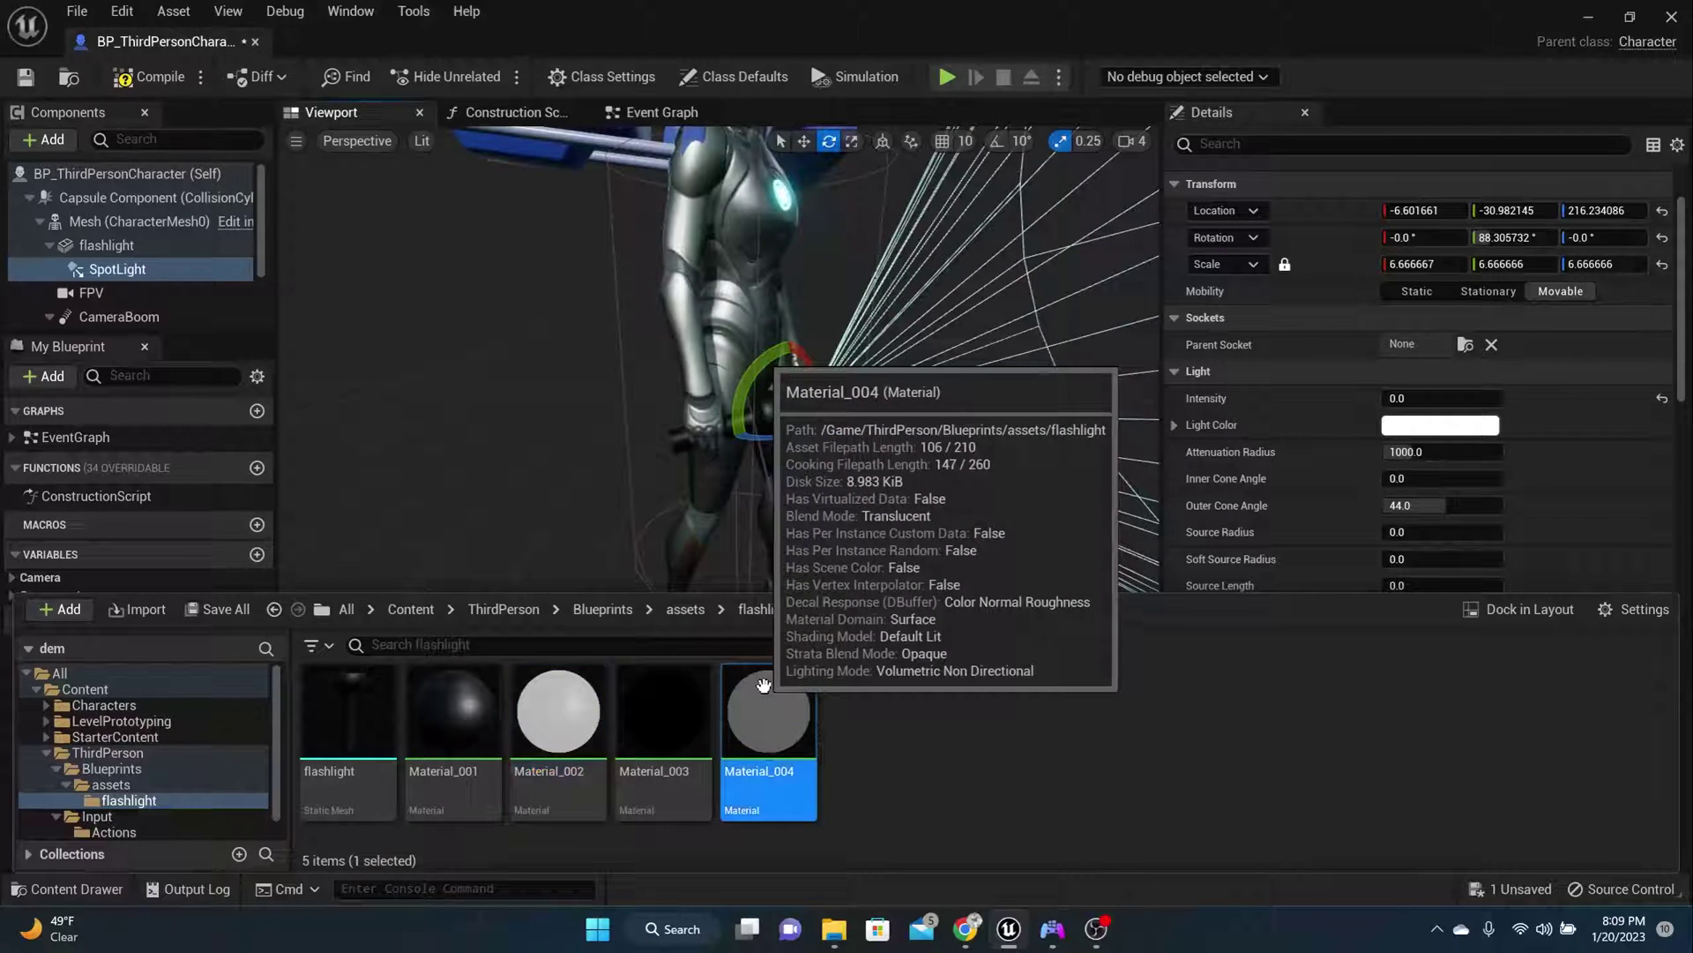
double_click(764, 686)
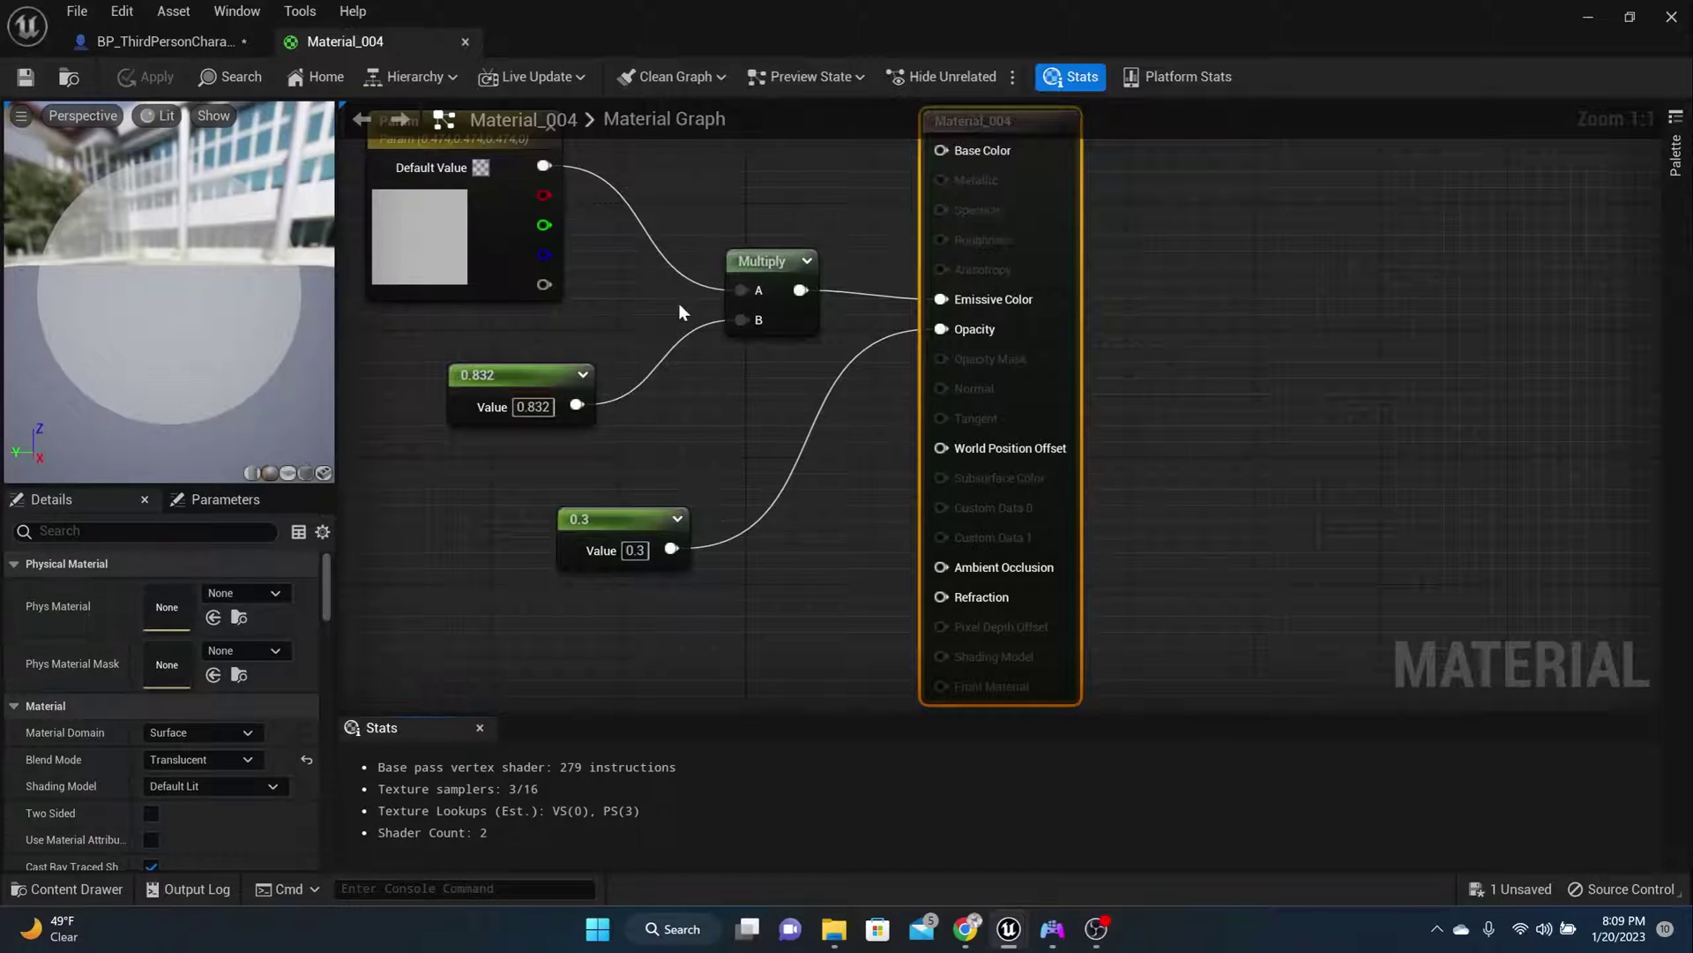
scroll(658, 389, down, 1)
right_drag(688, 388, 768, 506)
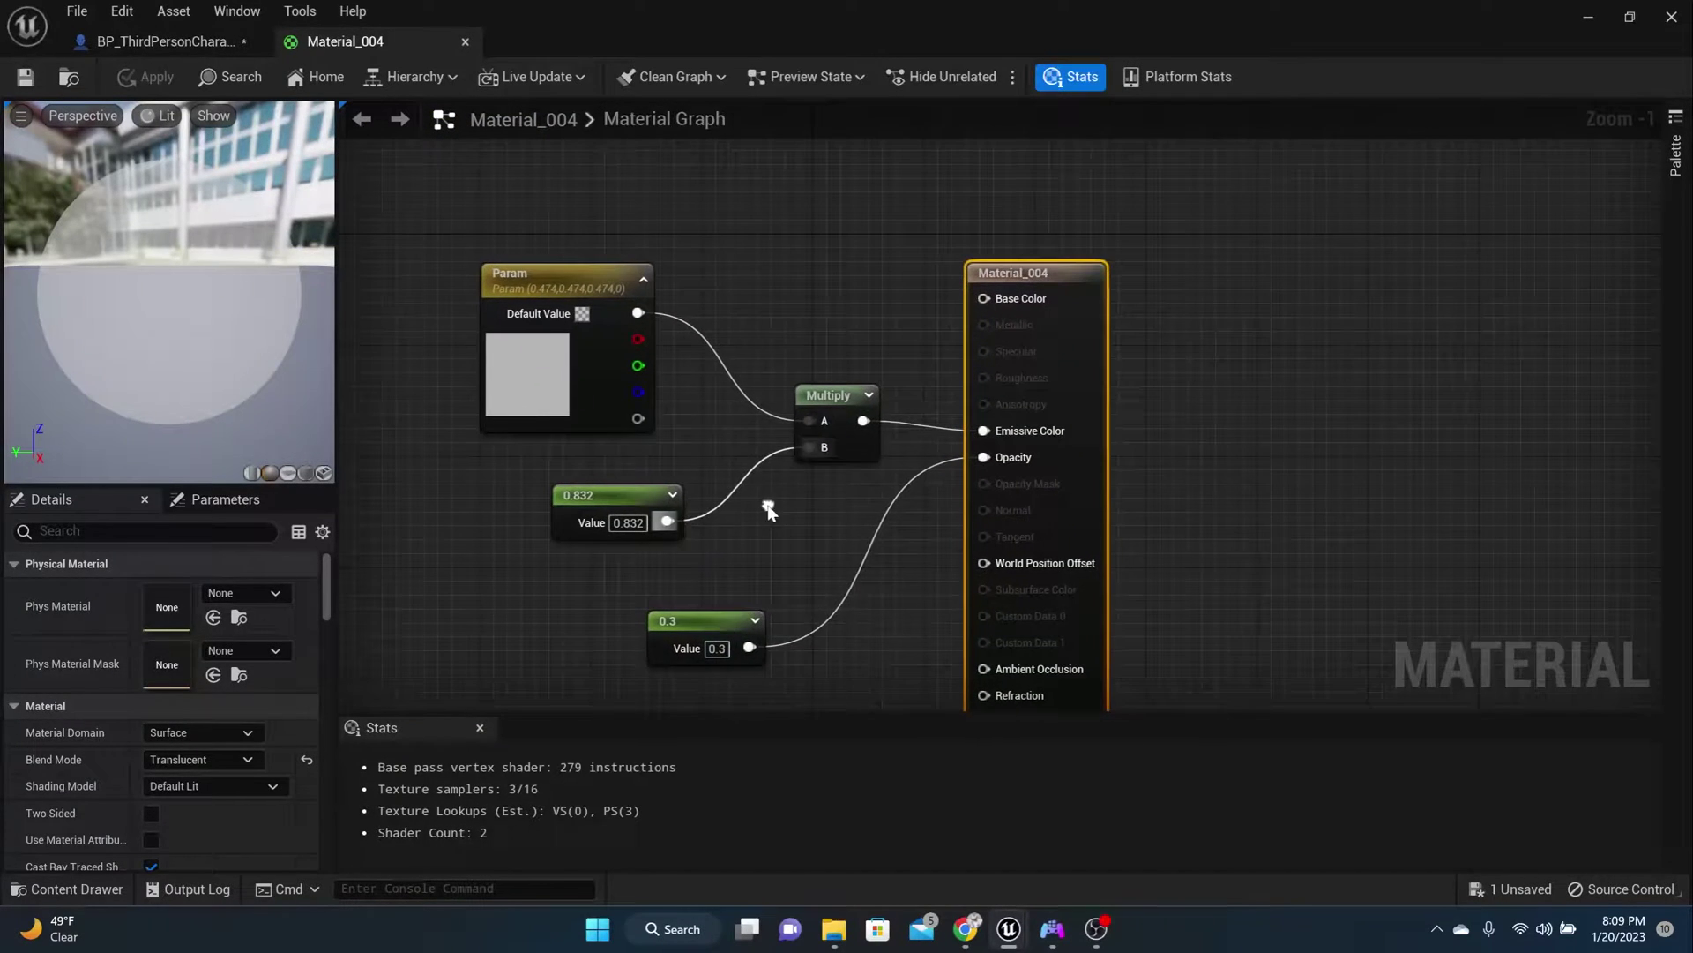
click(40, 76)
Check the flashlight on the character, and open the flashlight static mesh to examine its head and material slots
click(163, 41)
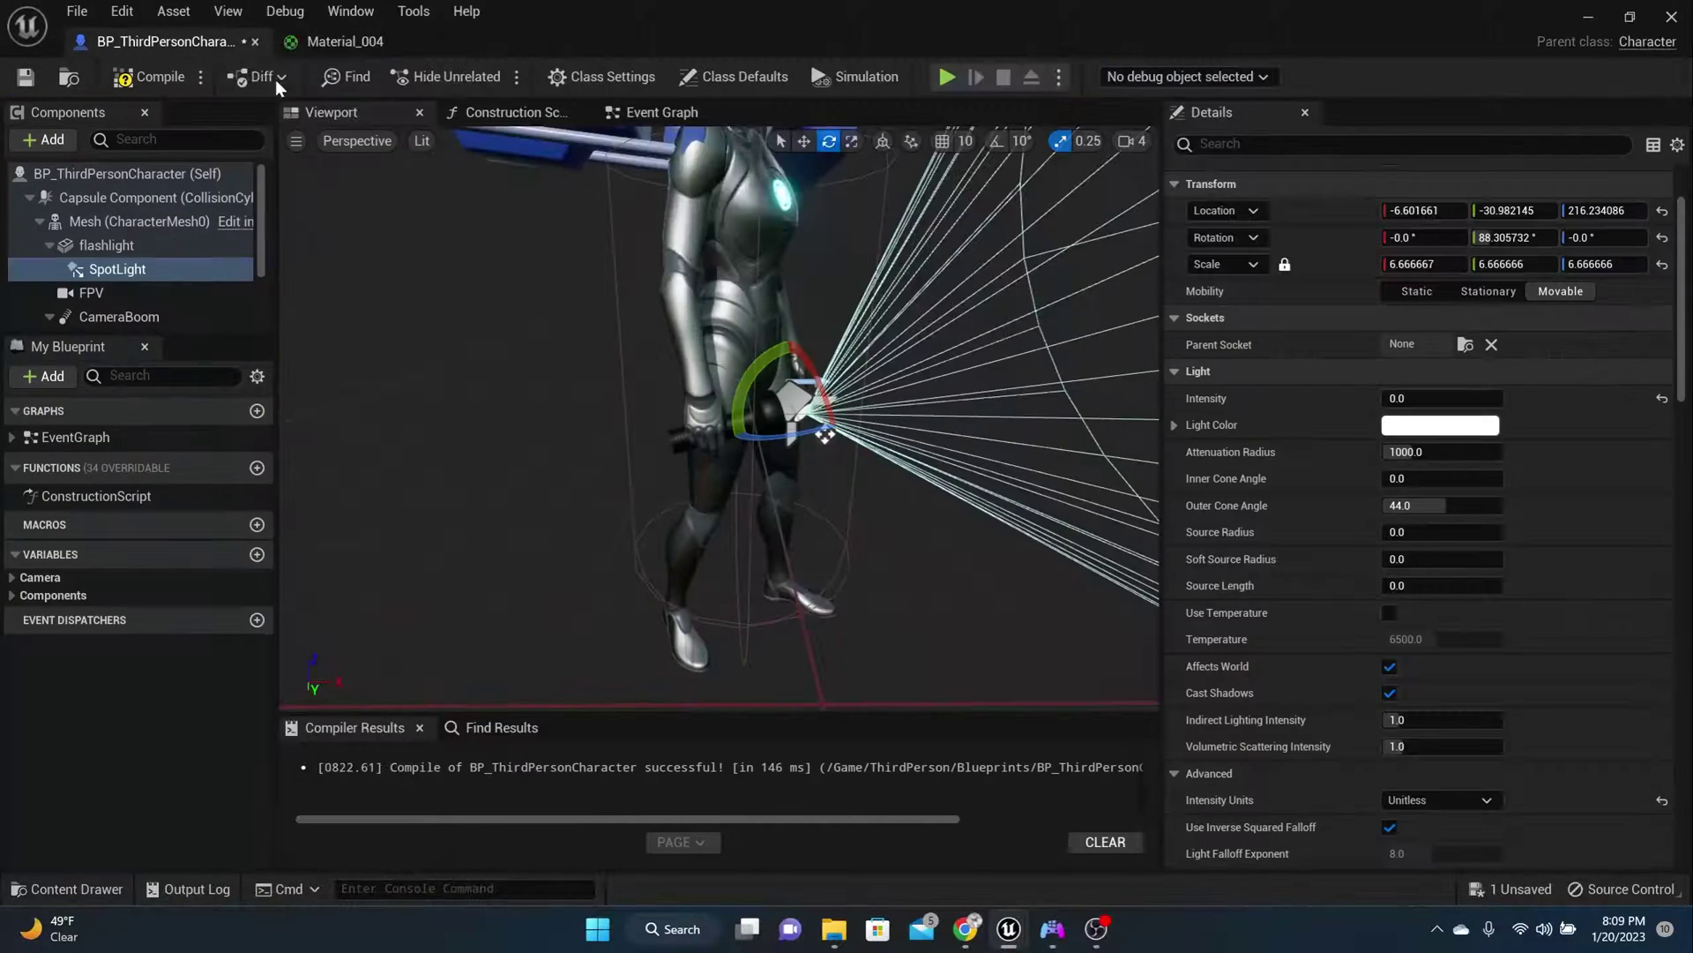
scroll(807, 360, up, 1)
scroll(804, 365, down, 1)
middle_drag(801, 365, 991, 324)
middle_drag(633, 465, 714, 473)
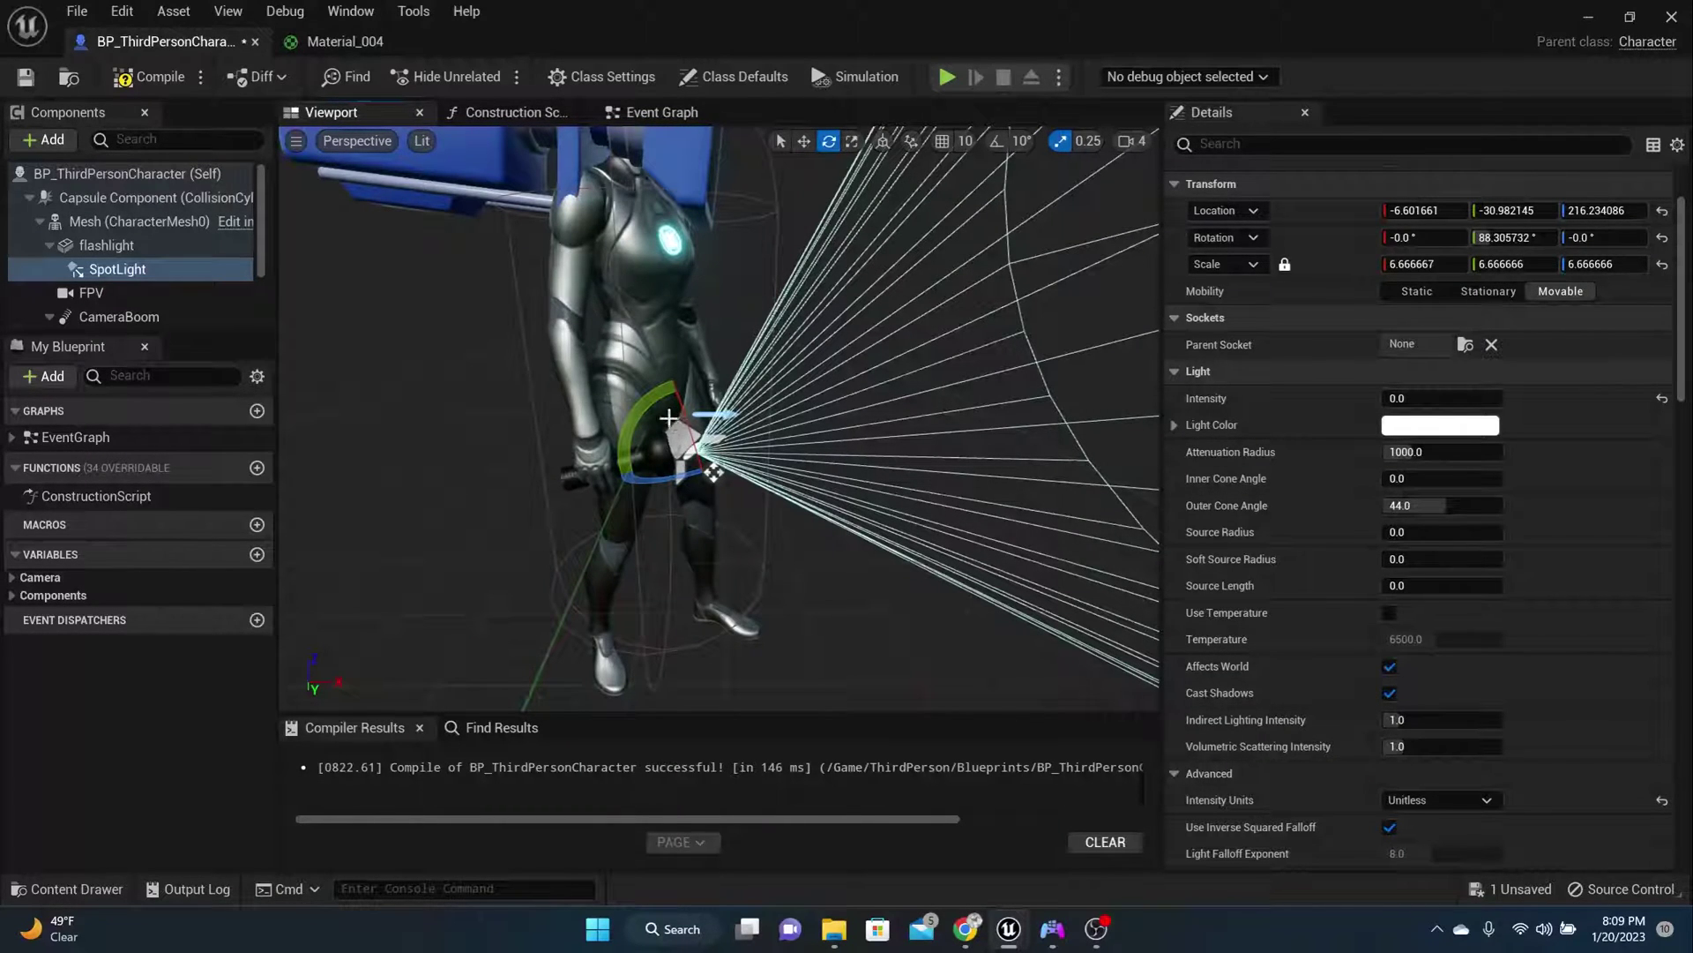
click(68, 888)
click(349, 723)
double_click(358, 716)
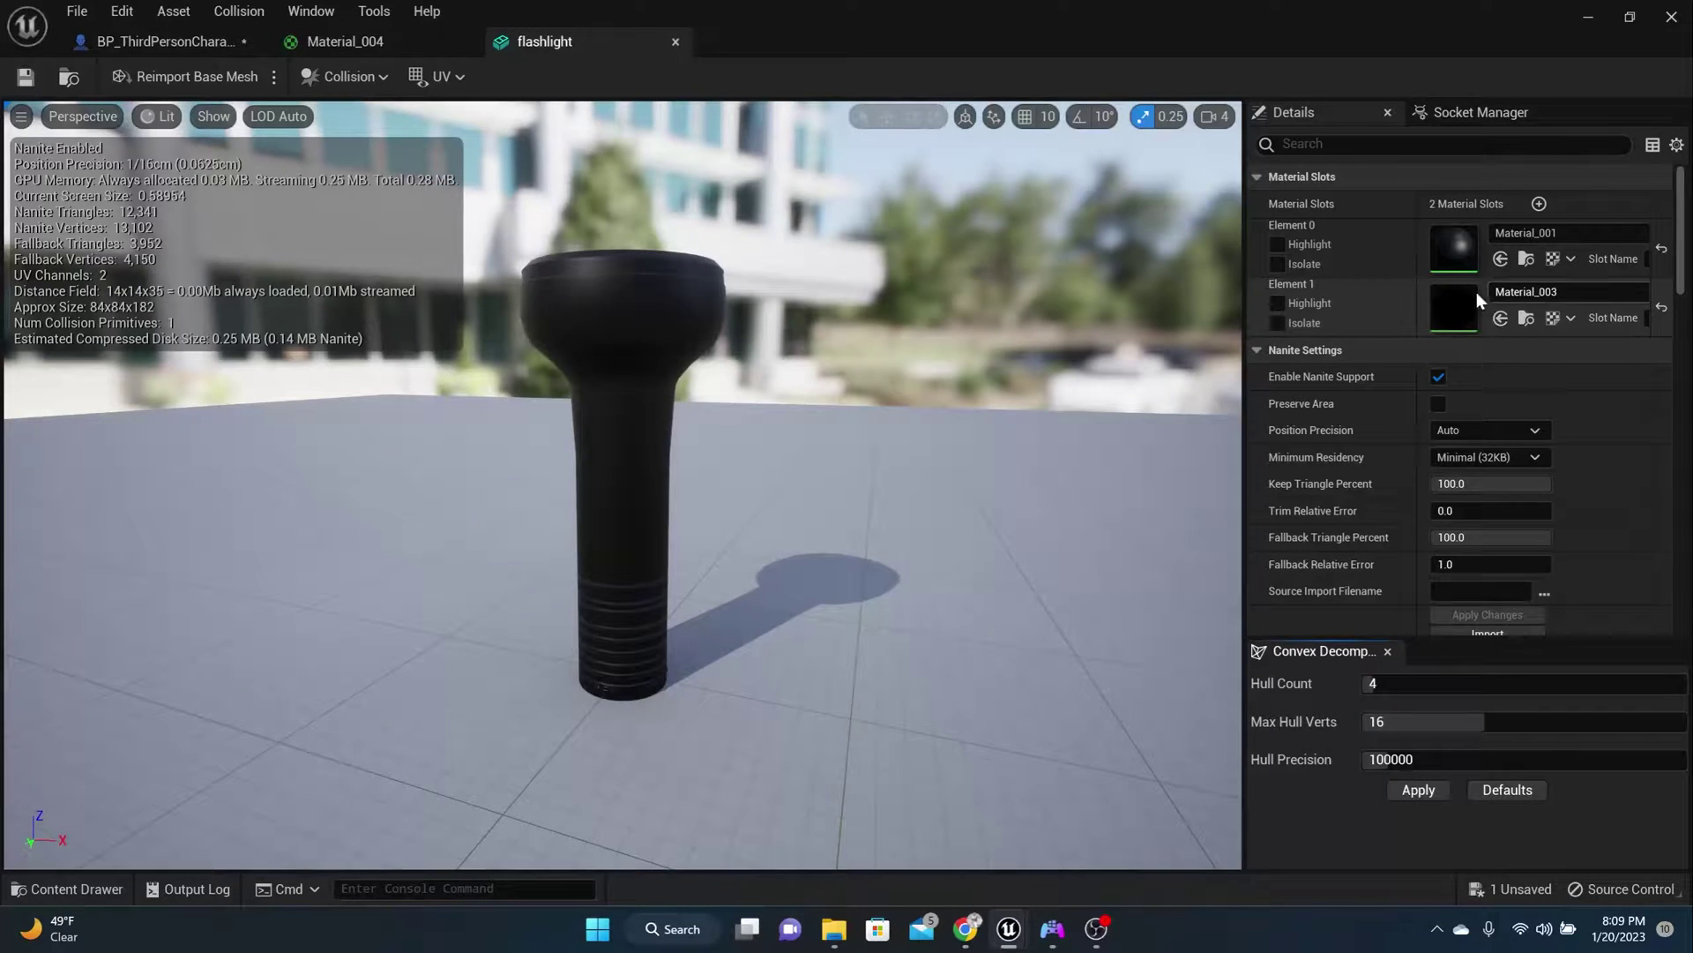
scroll(859, 379, up, 3)
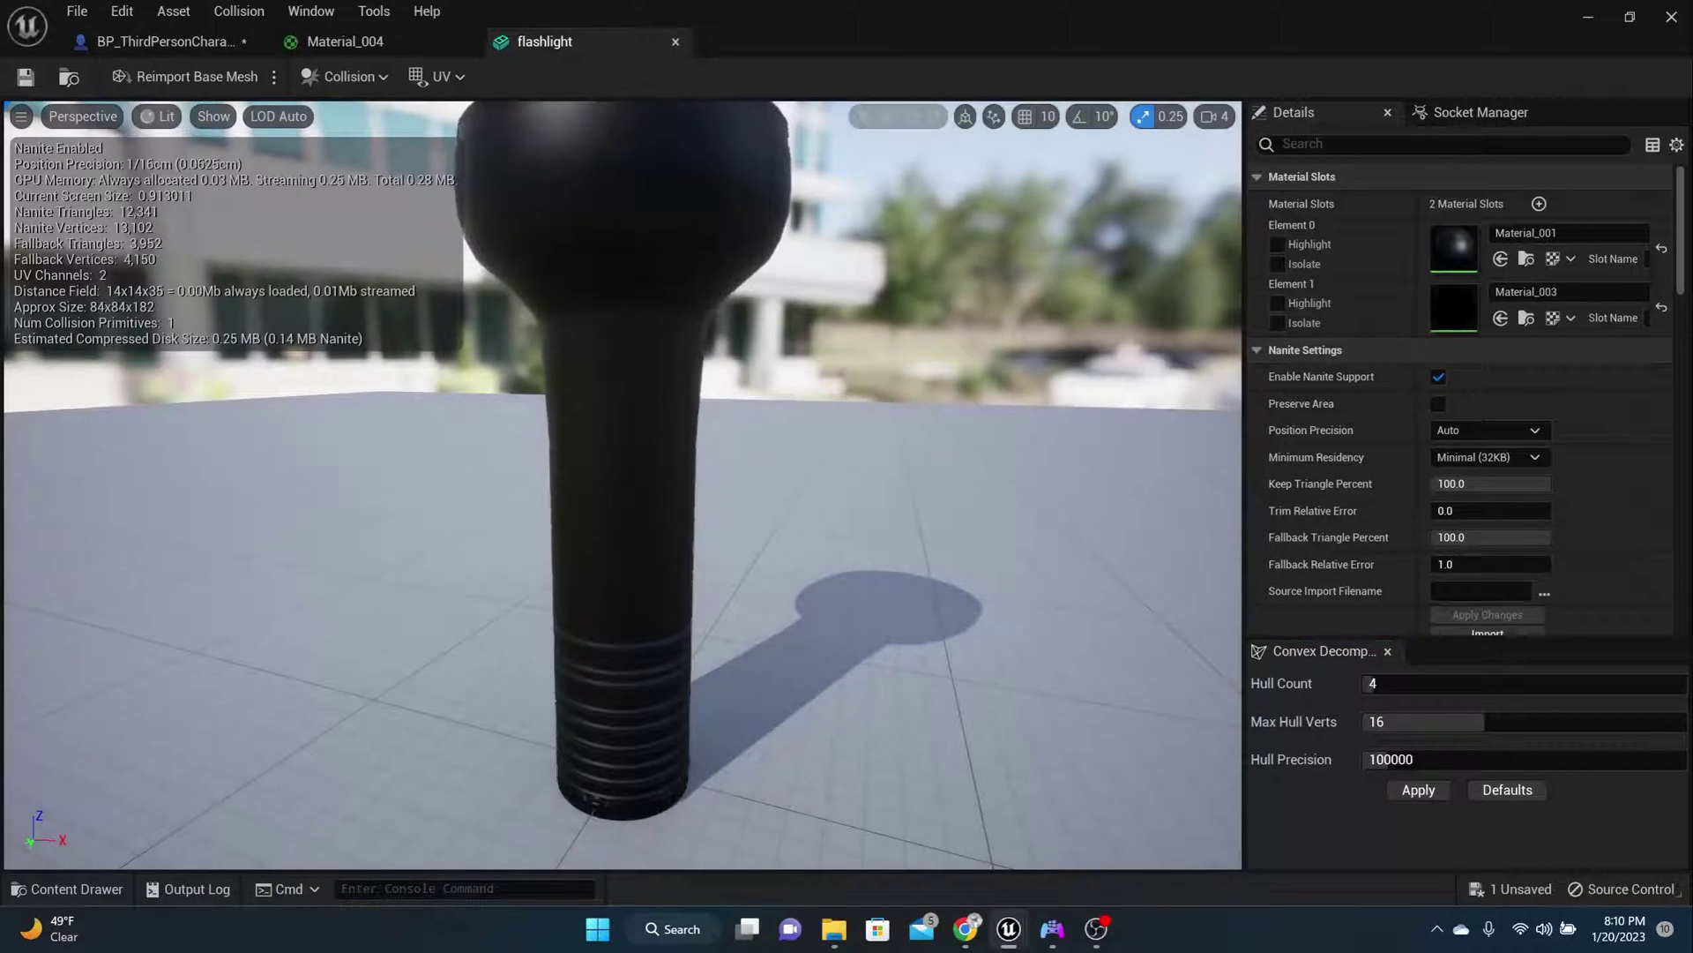
mouse_move(621, 485)
middle_down()
mouse_move(605, 264)
mouse_move(609, 467)
middle_up()
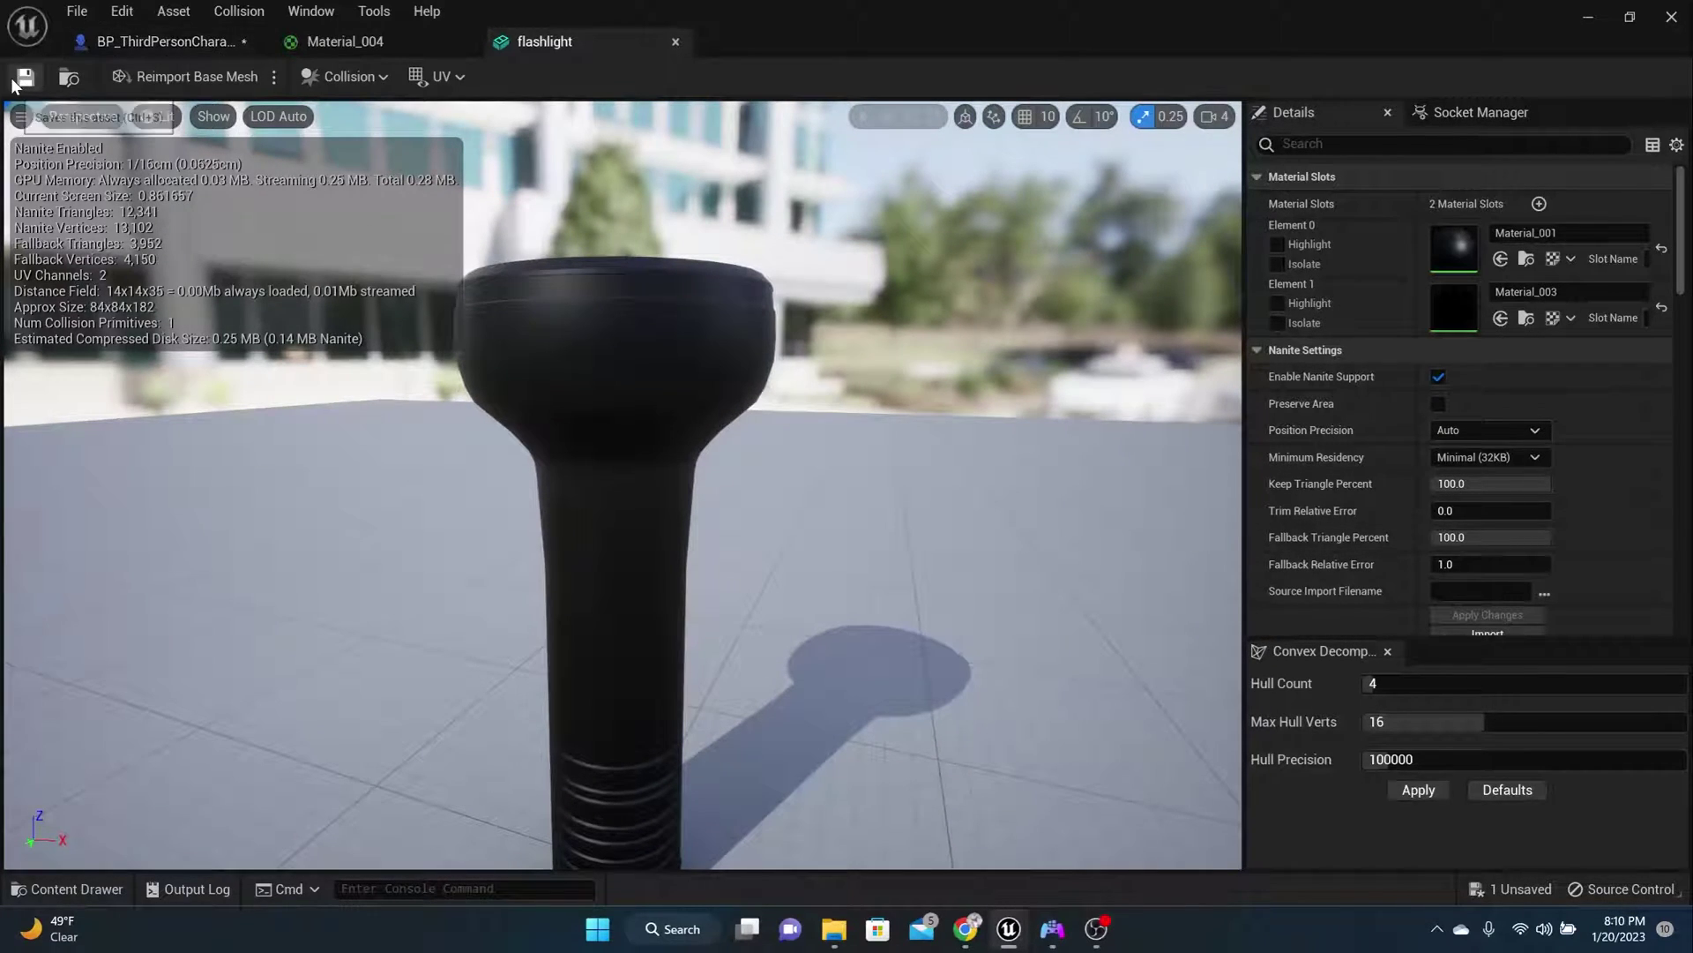
Return to the third-person character blueprint and compile it again
click(183, 42)
scroll(554, 461, down, 5)
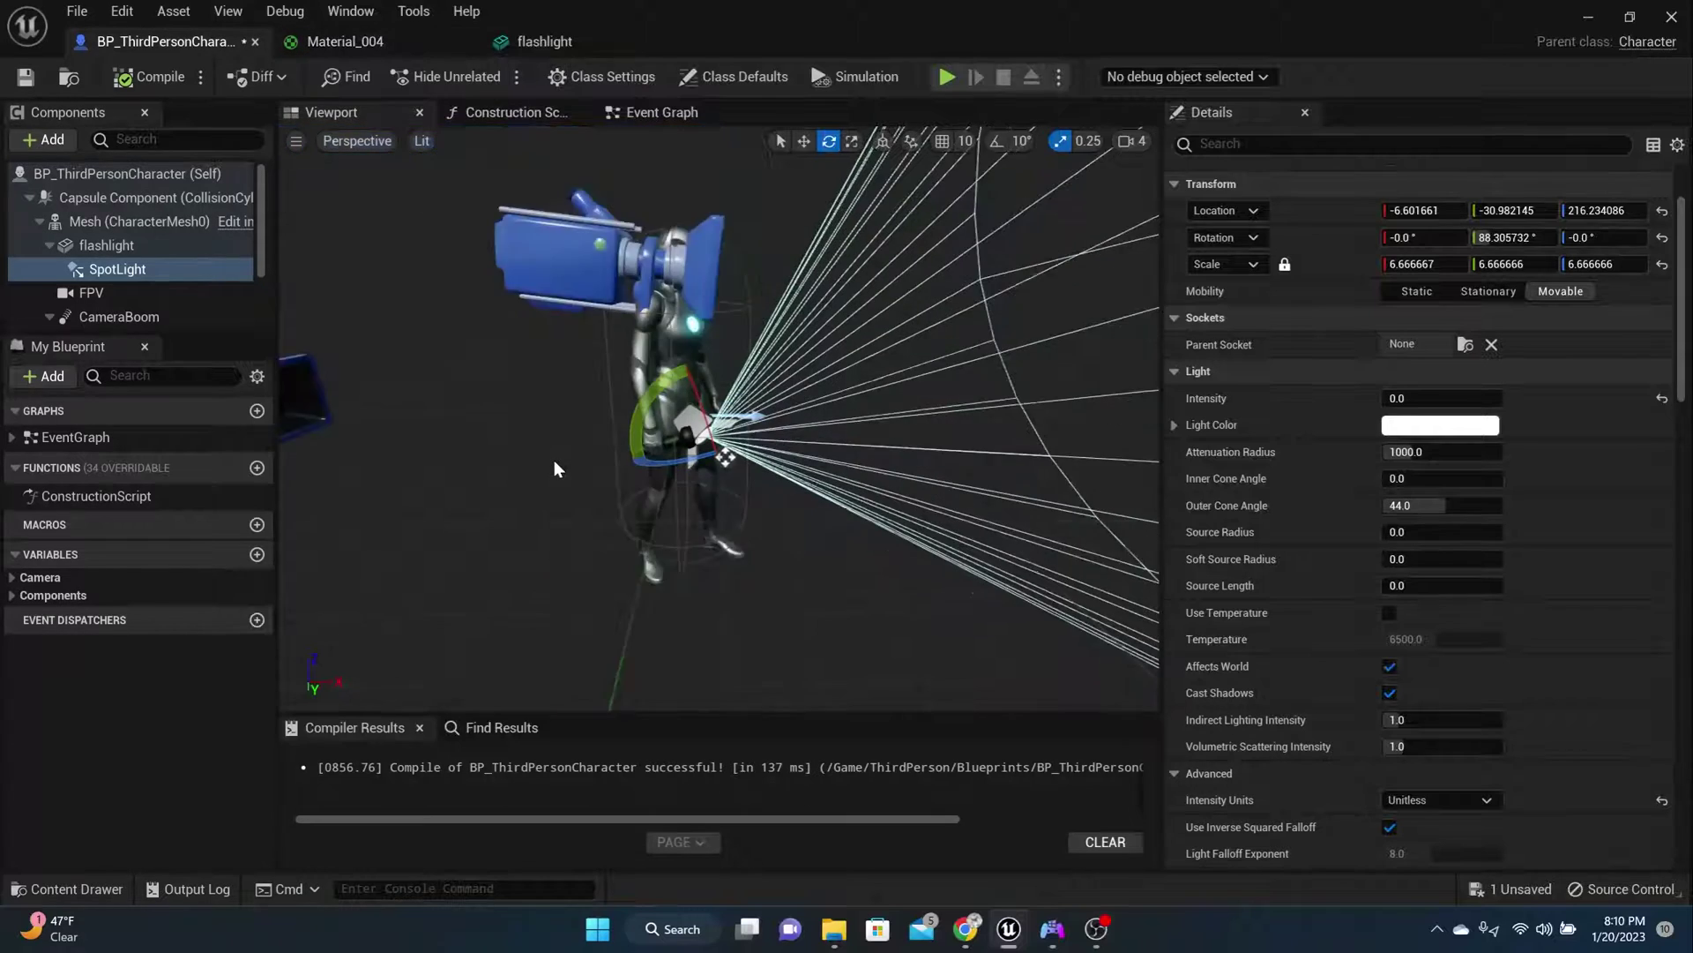
scroll(546, 432, up, 5)
Create an Input Action named Flashlight in the ThirdPerson/Input/Actions folder
click(67, 880)
click(501, 608)
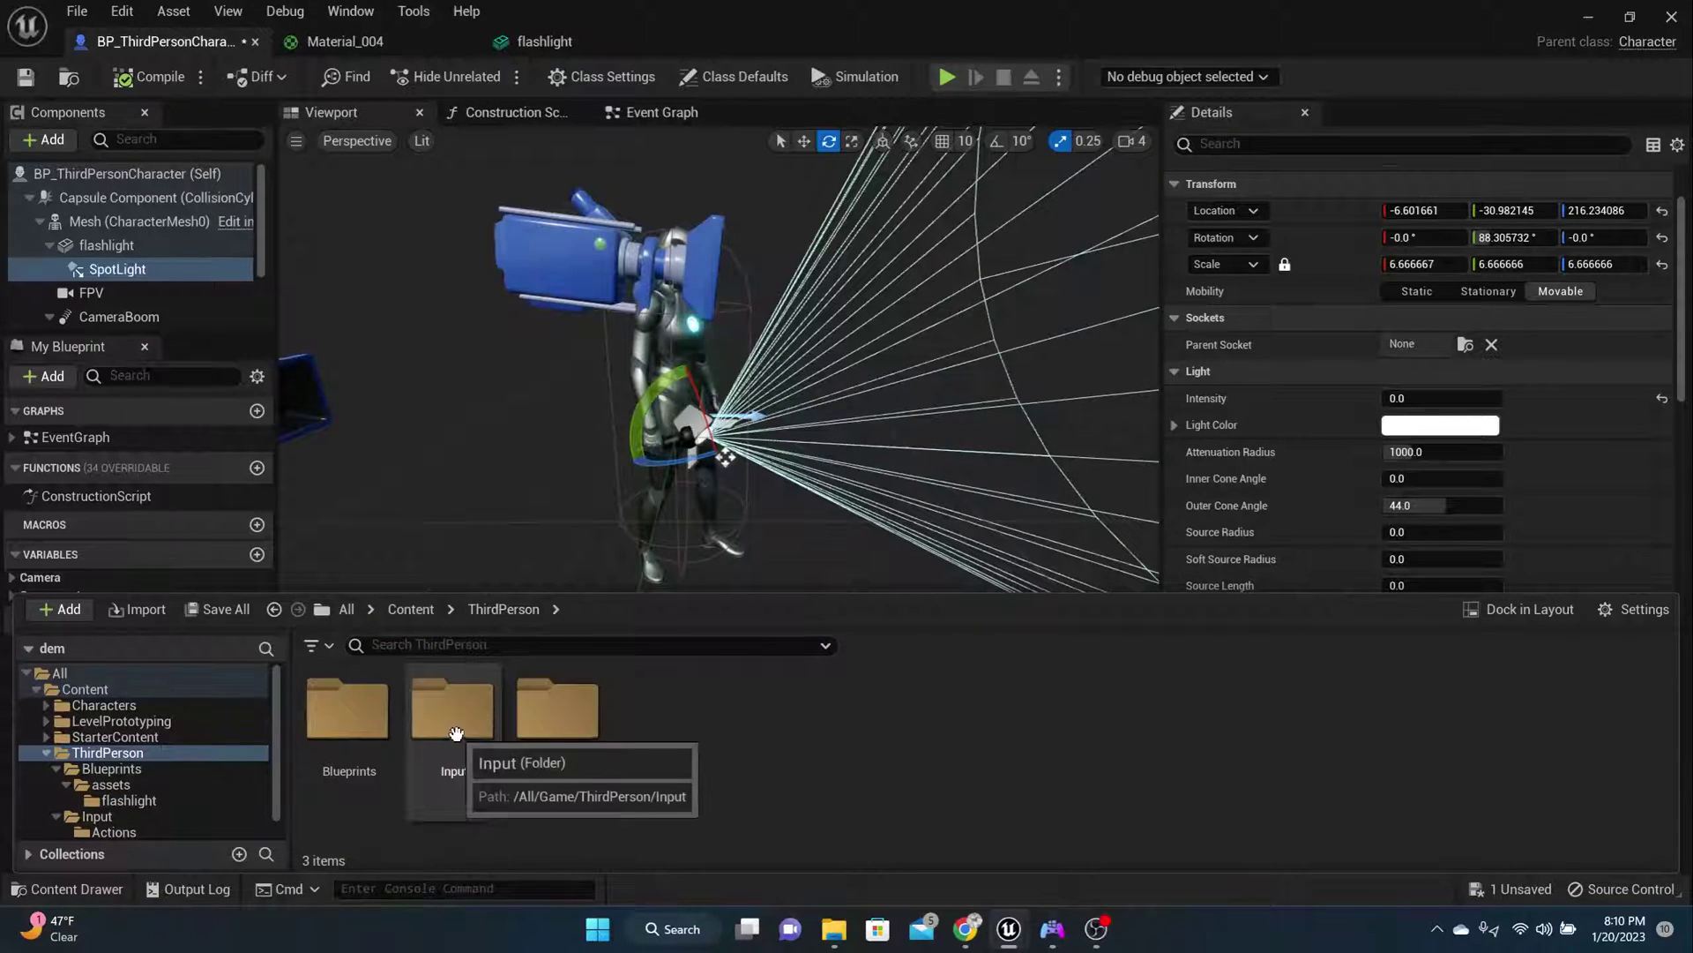
double_click(472, 754)
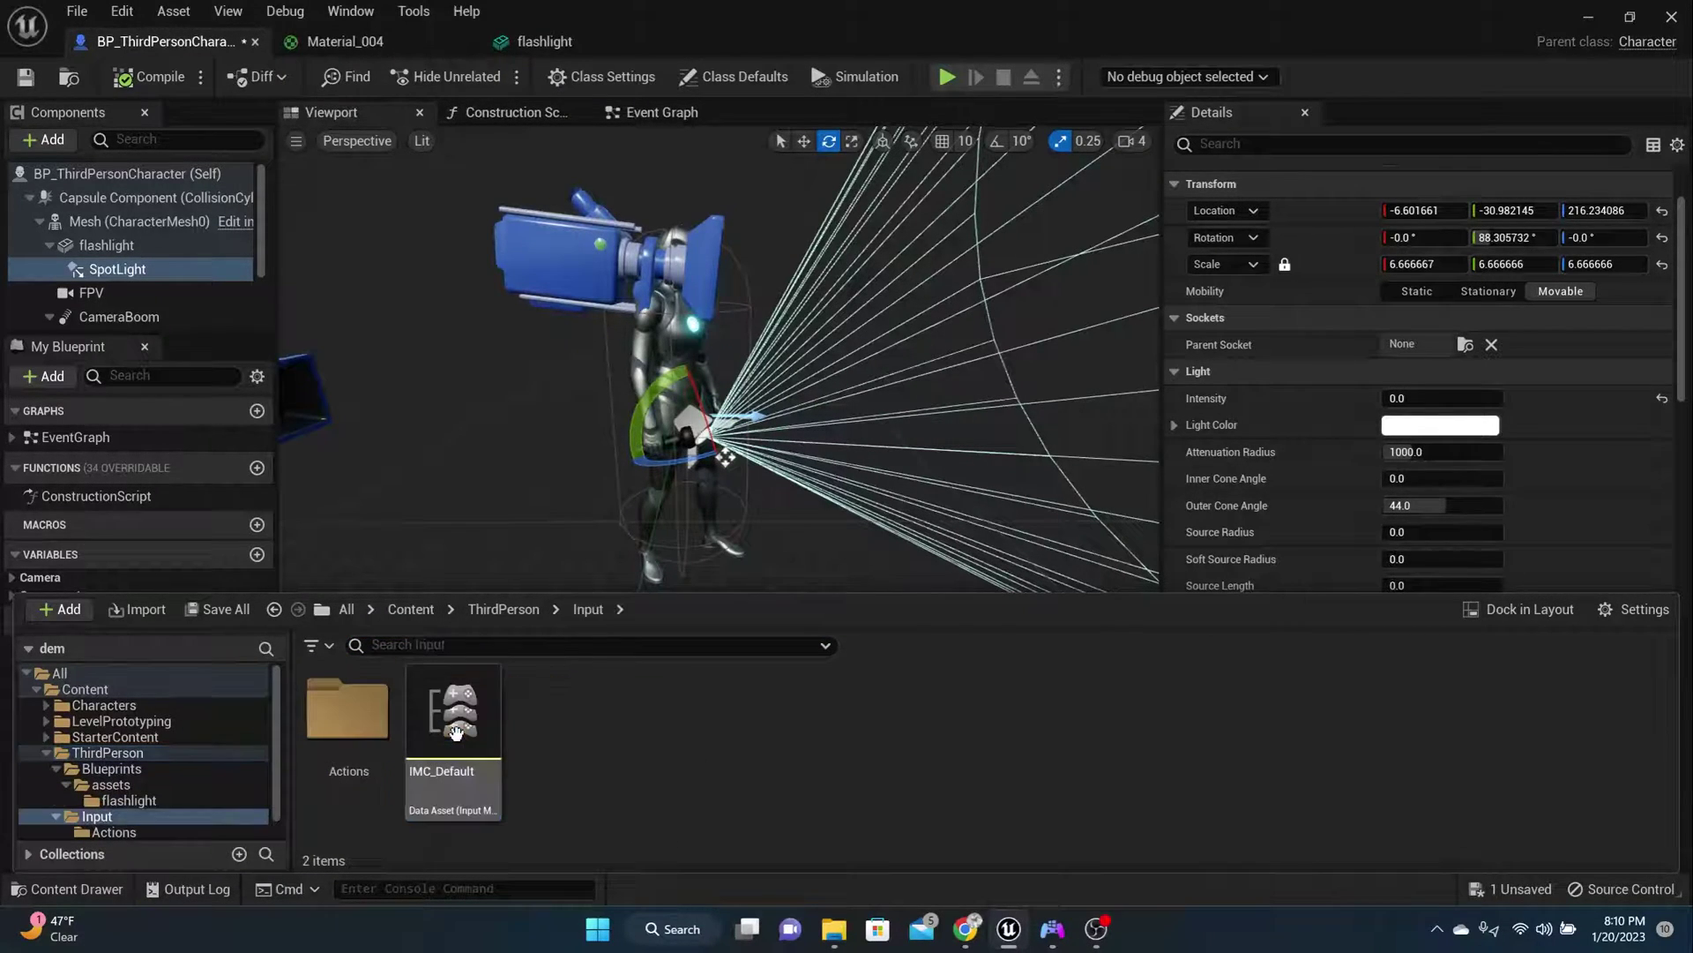
double_click(339, 716)
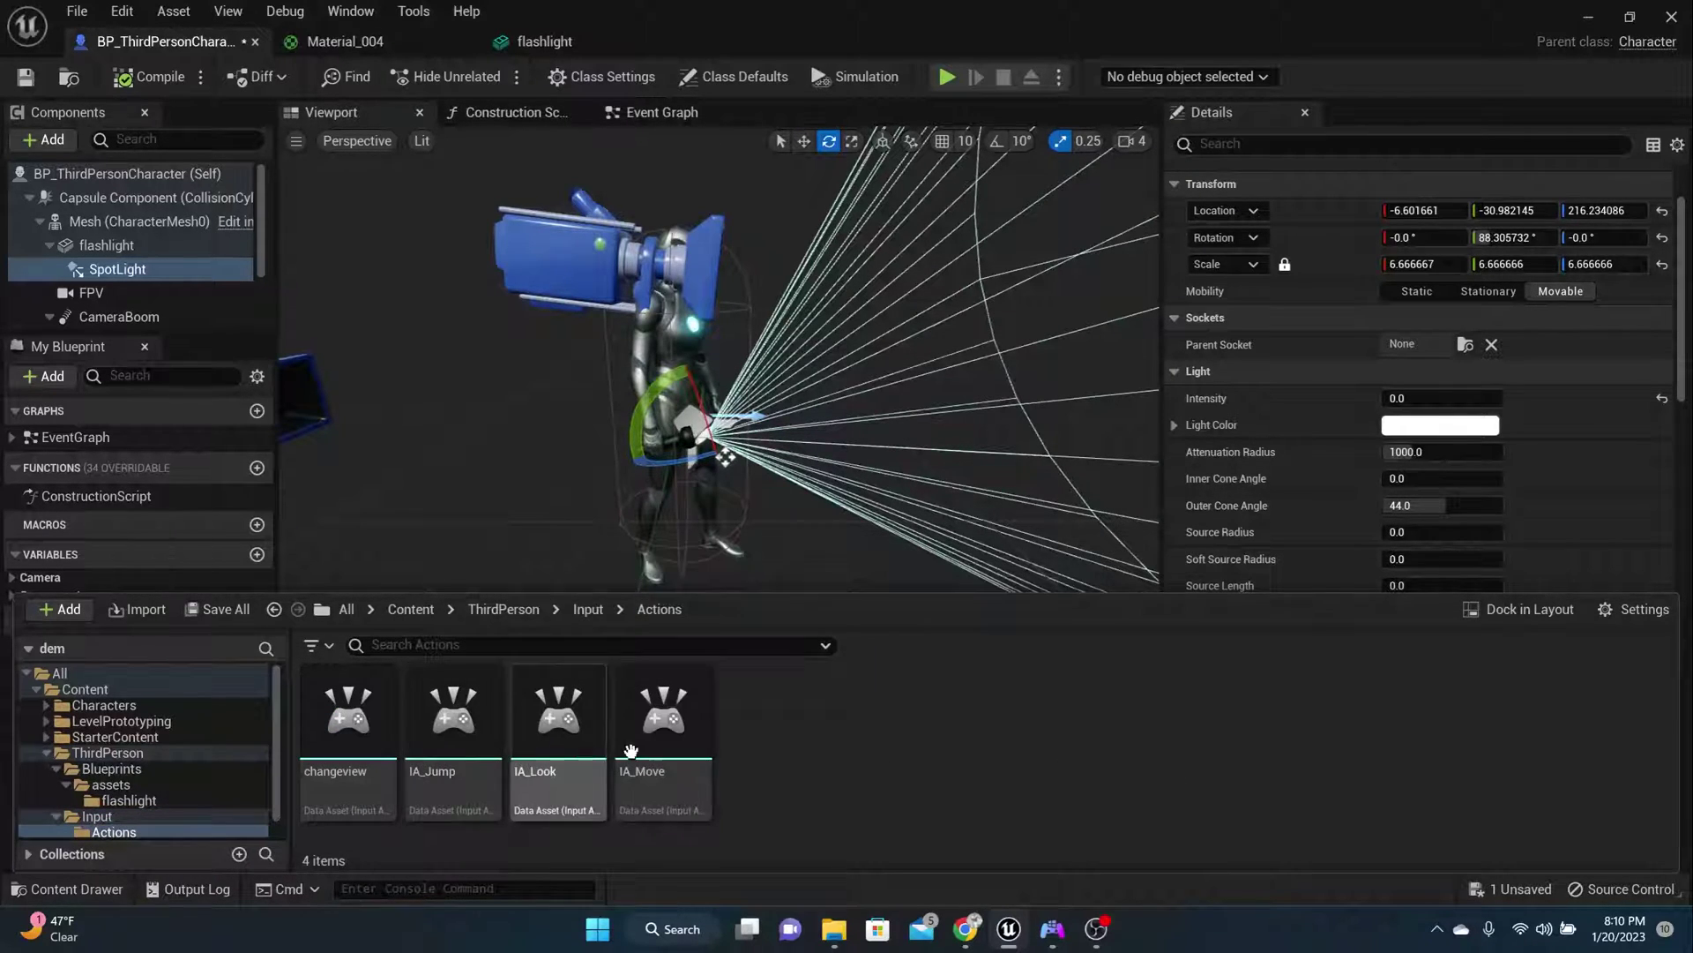
right_click(755, 750)
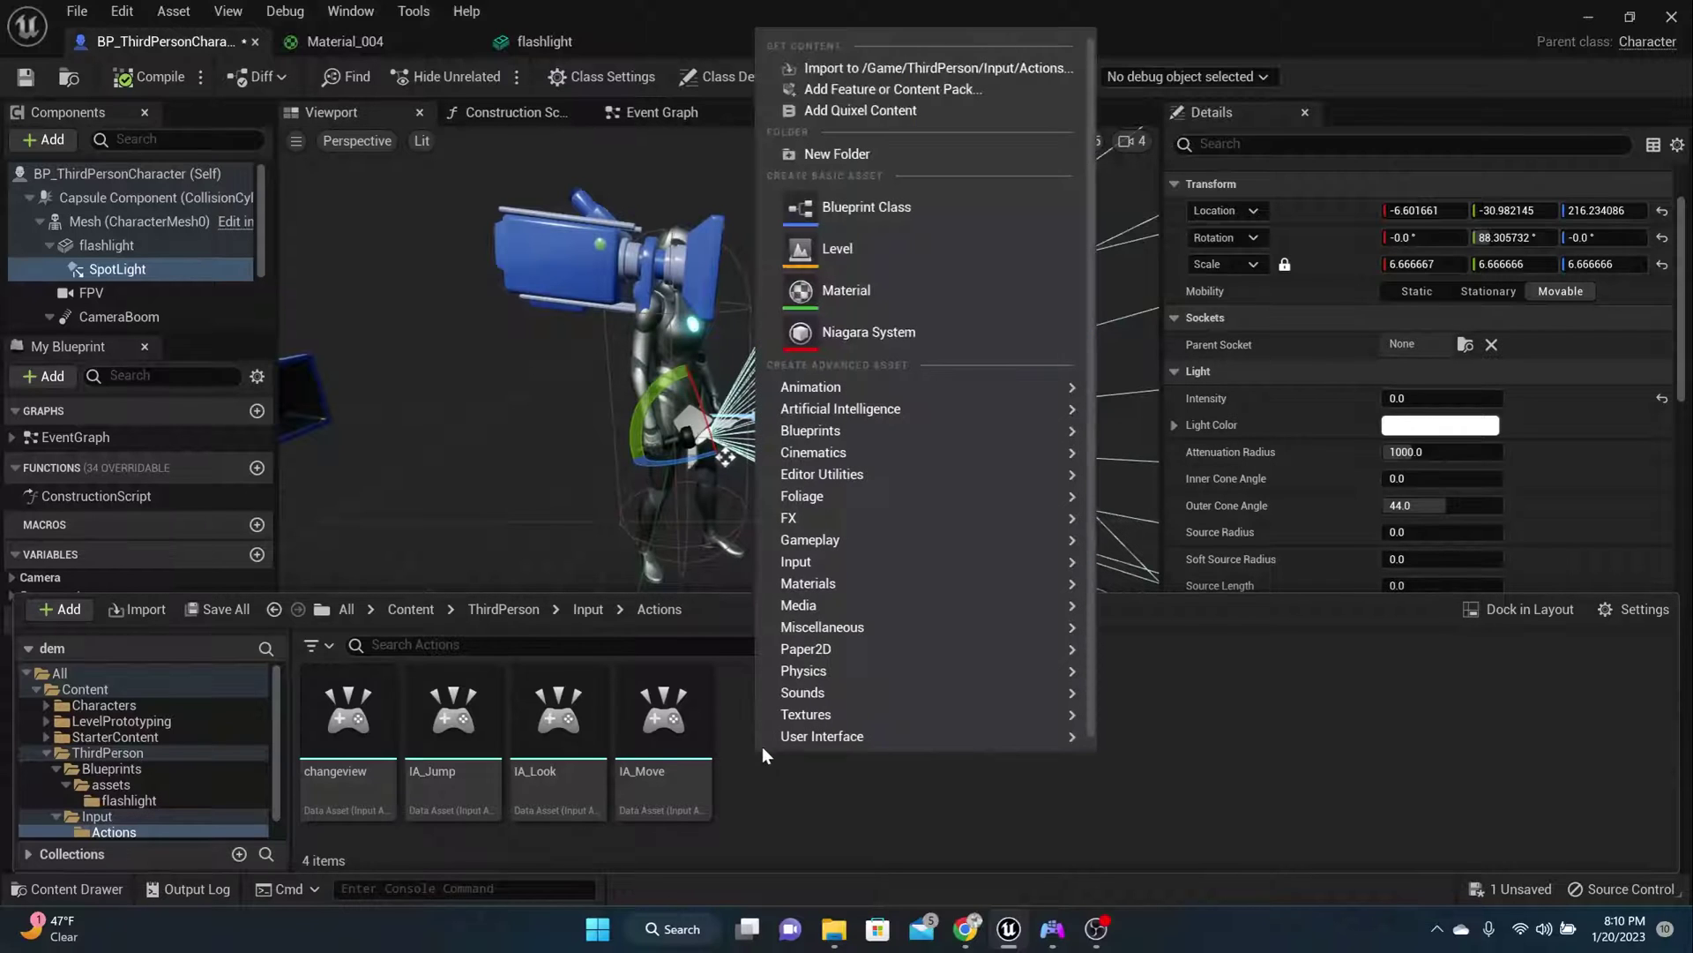
mouse_move(848, 561)
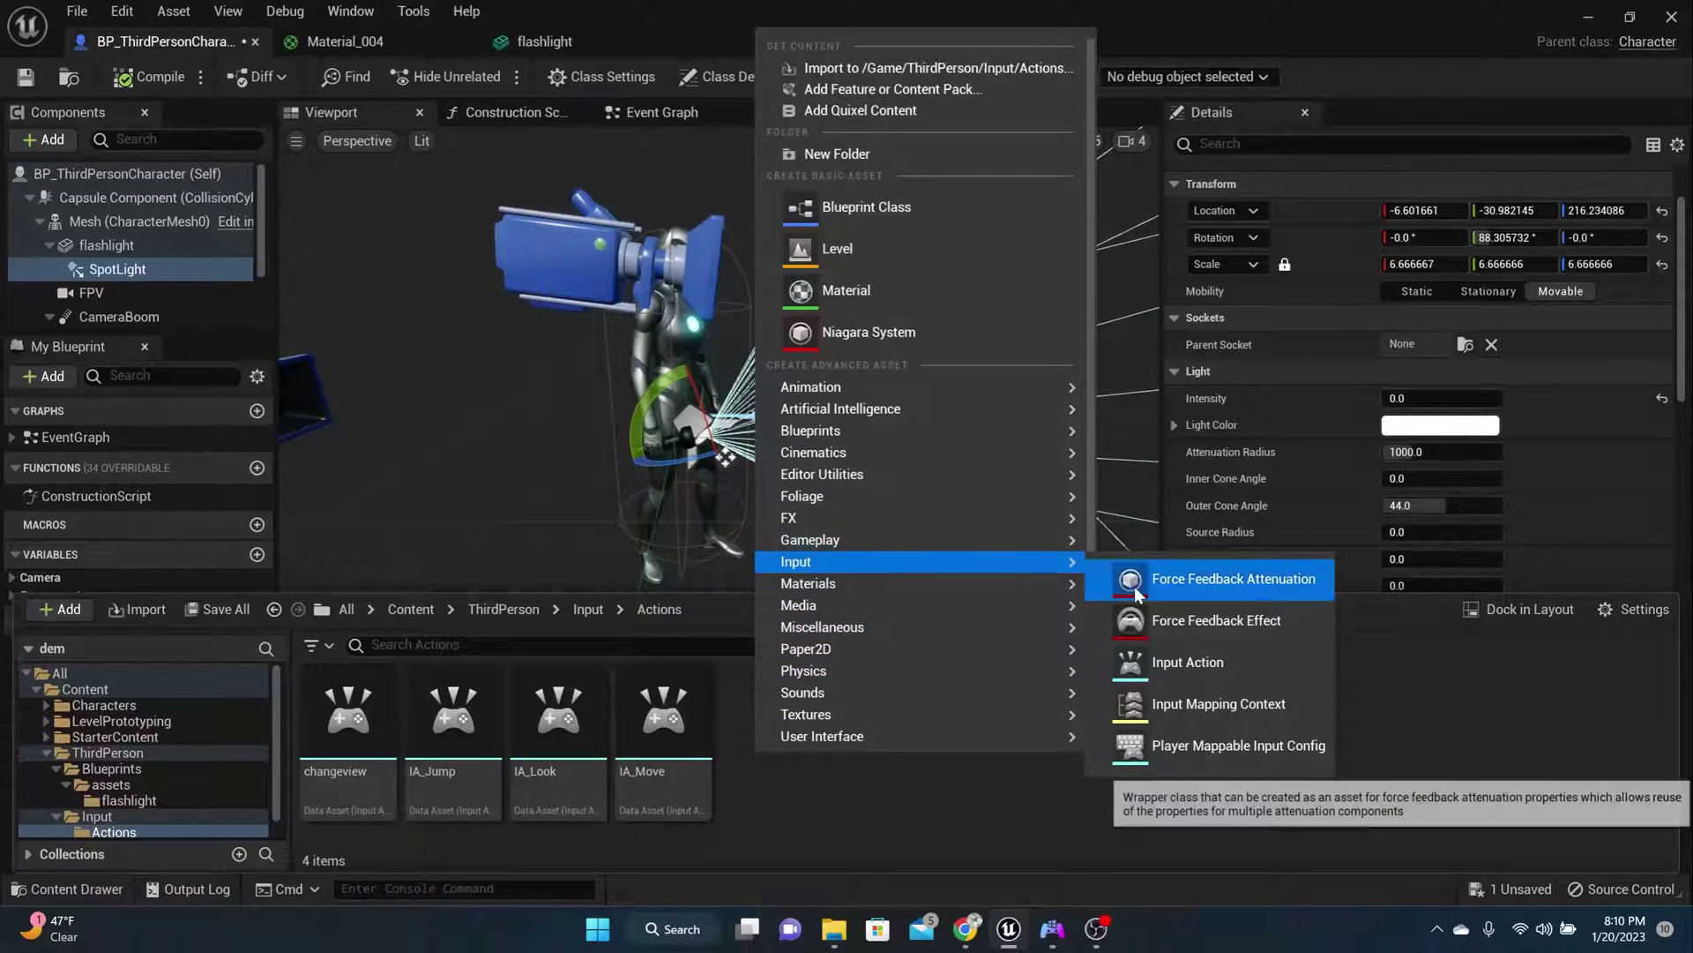
click(1147, 661)
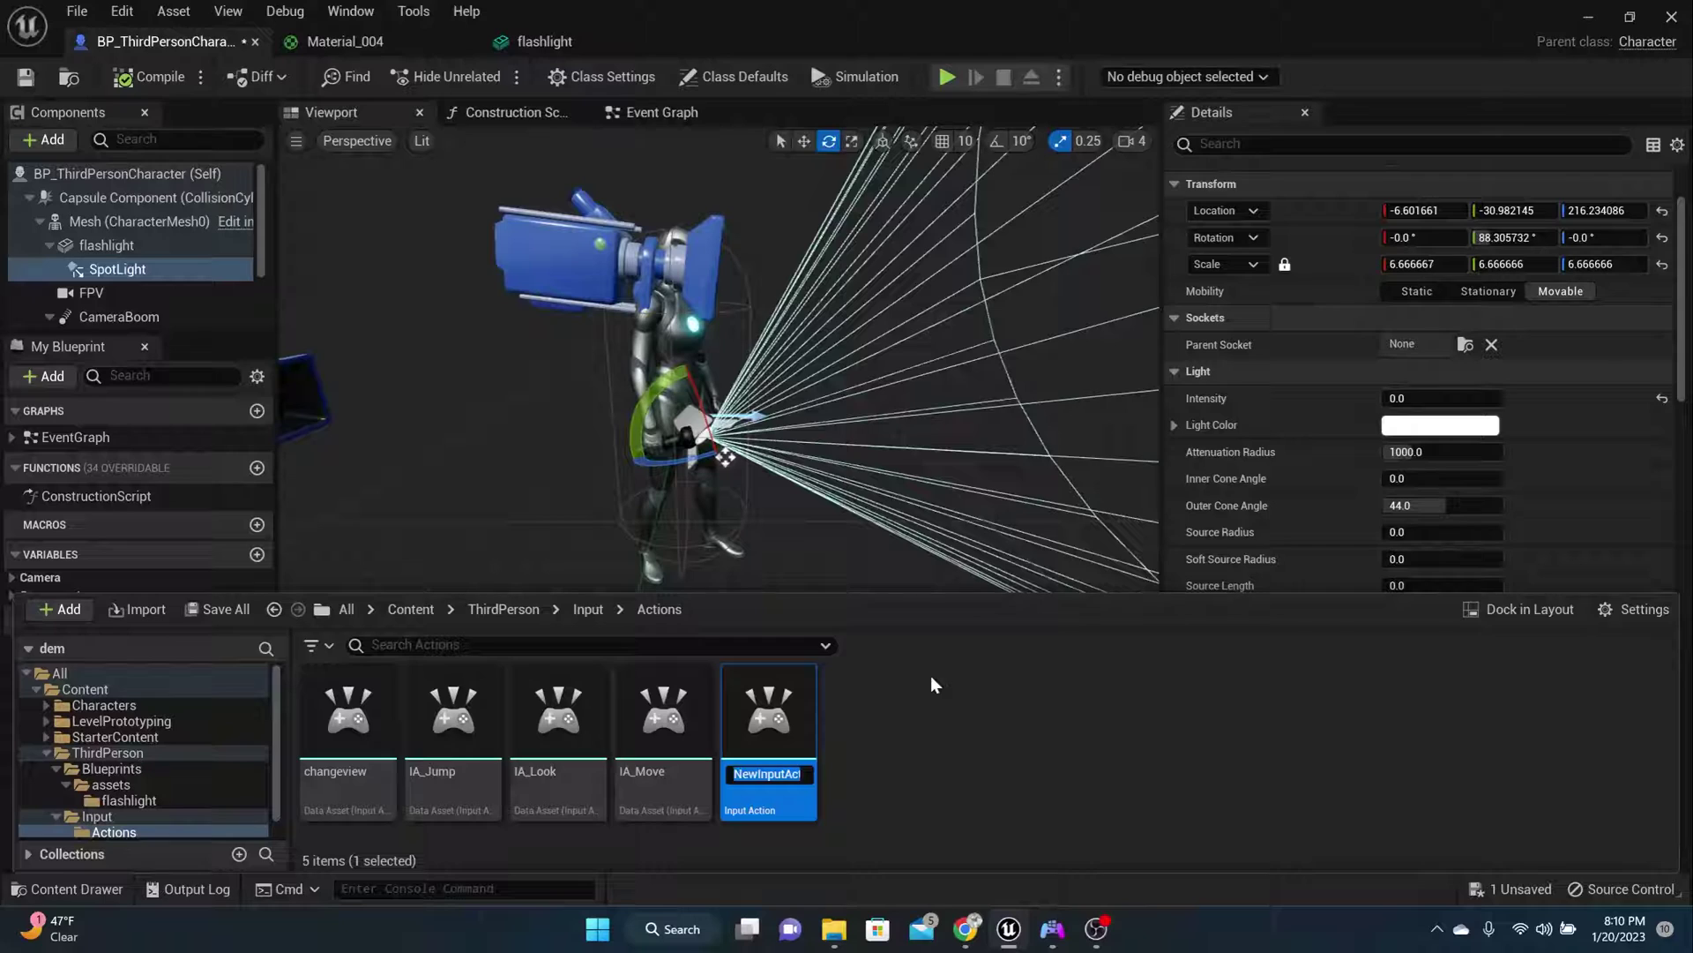
text(Flashlight)
key(Return)
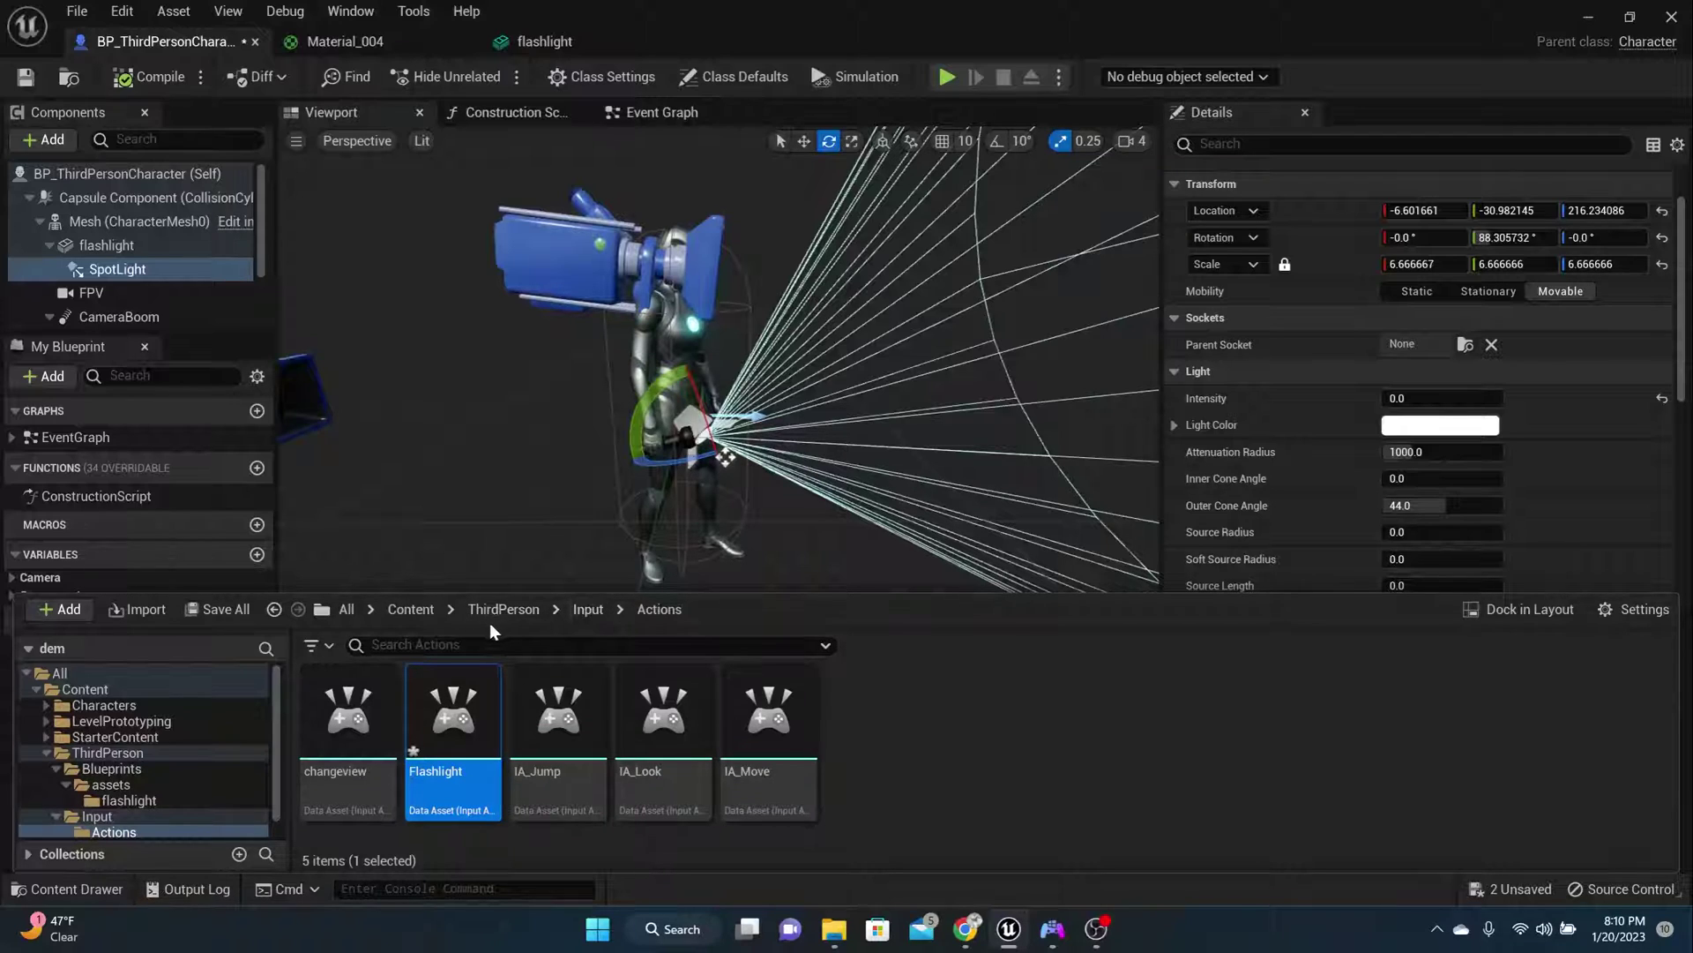
Open the IMC_Default mapping context and add a mapping for the Flashlight action
click(588, 610)
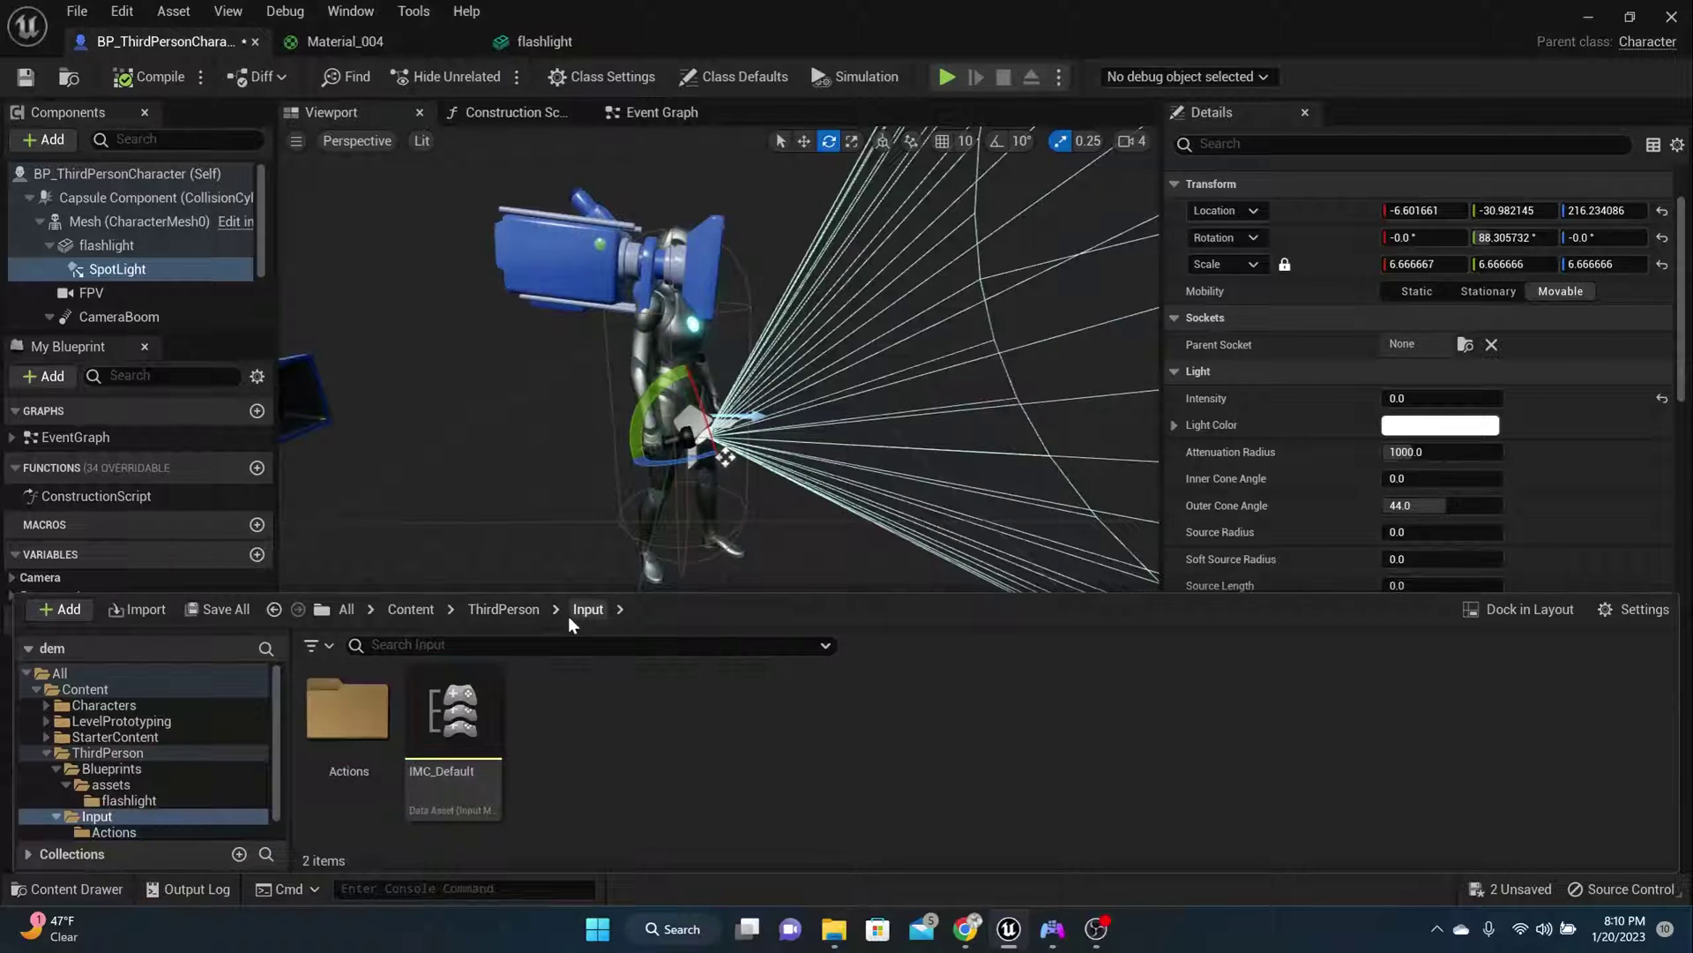
double_click(448, 716)
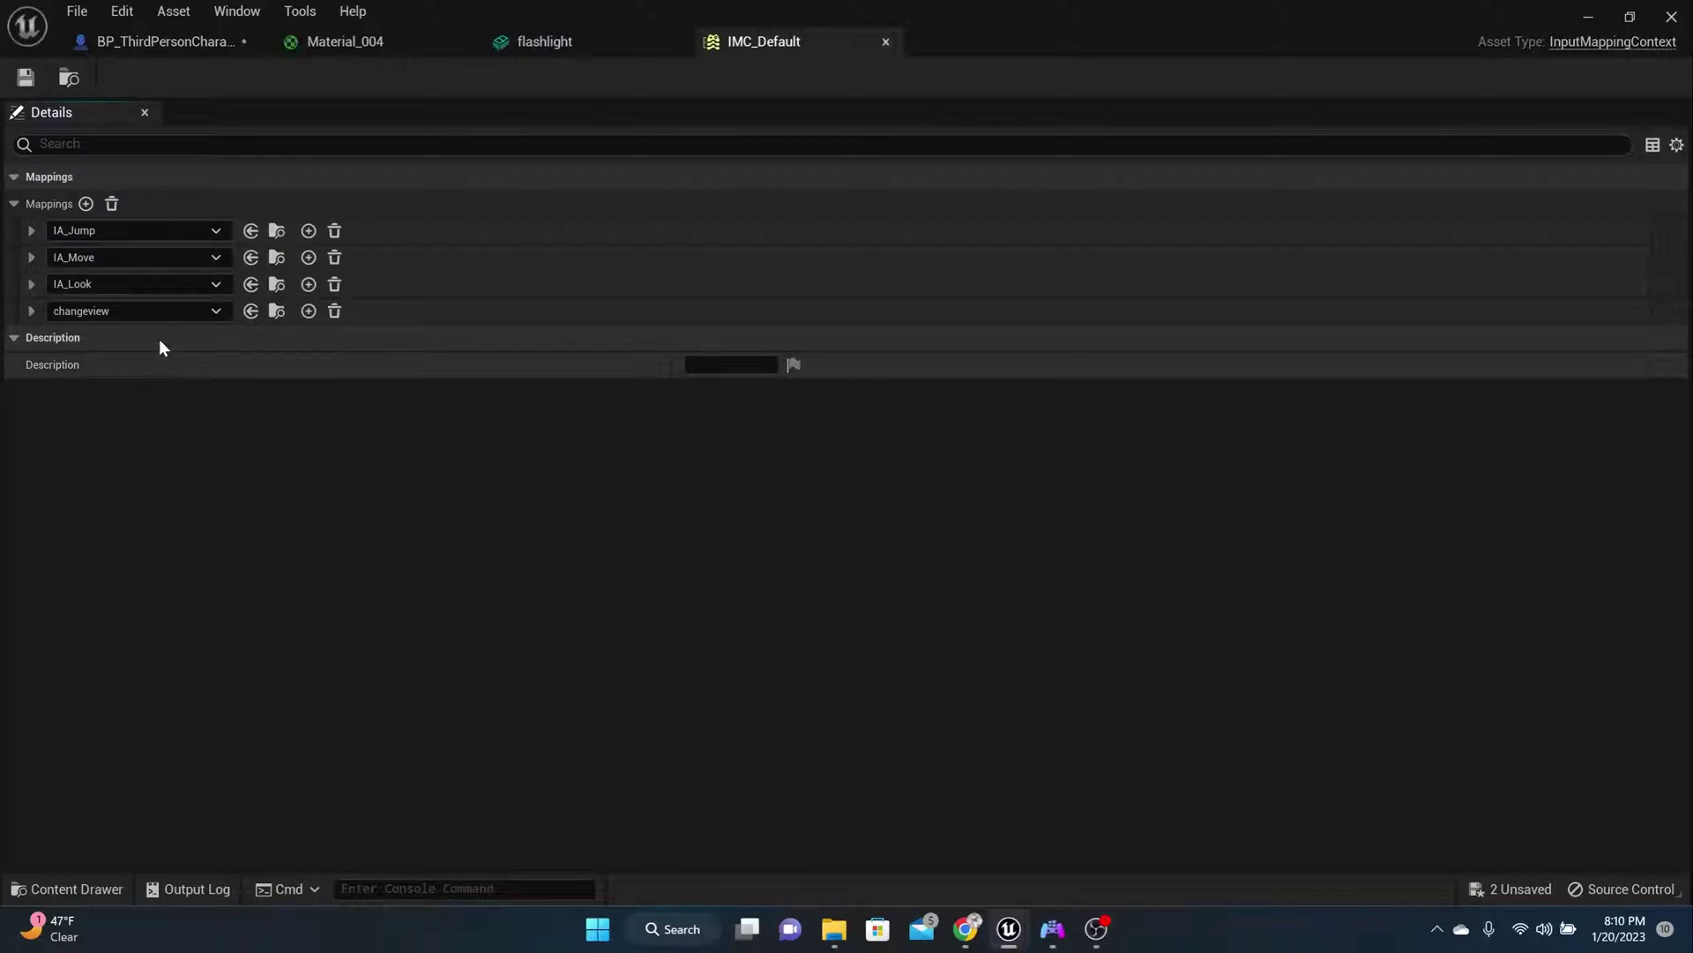
click(86, 204)
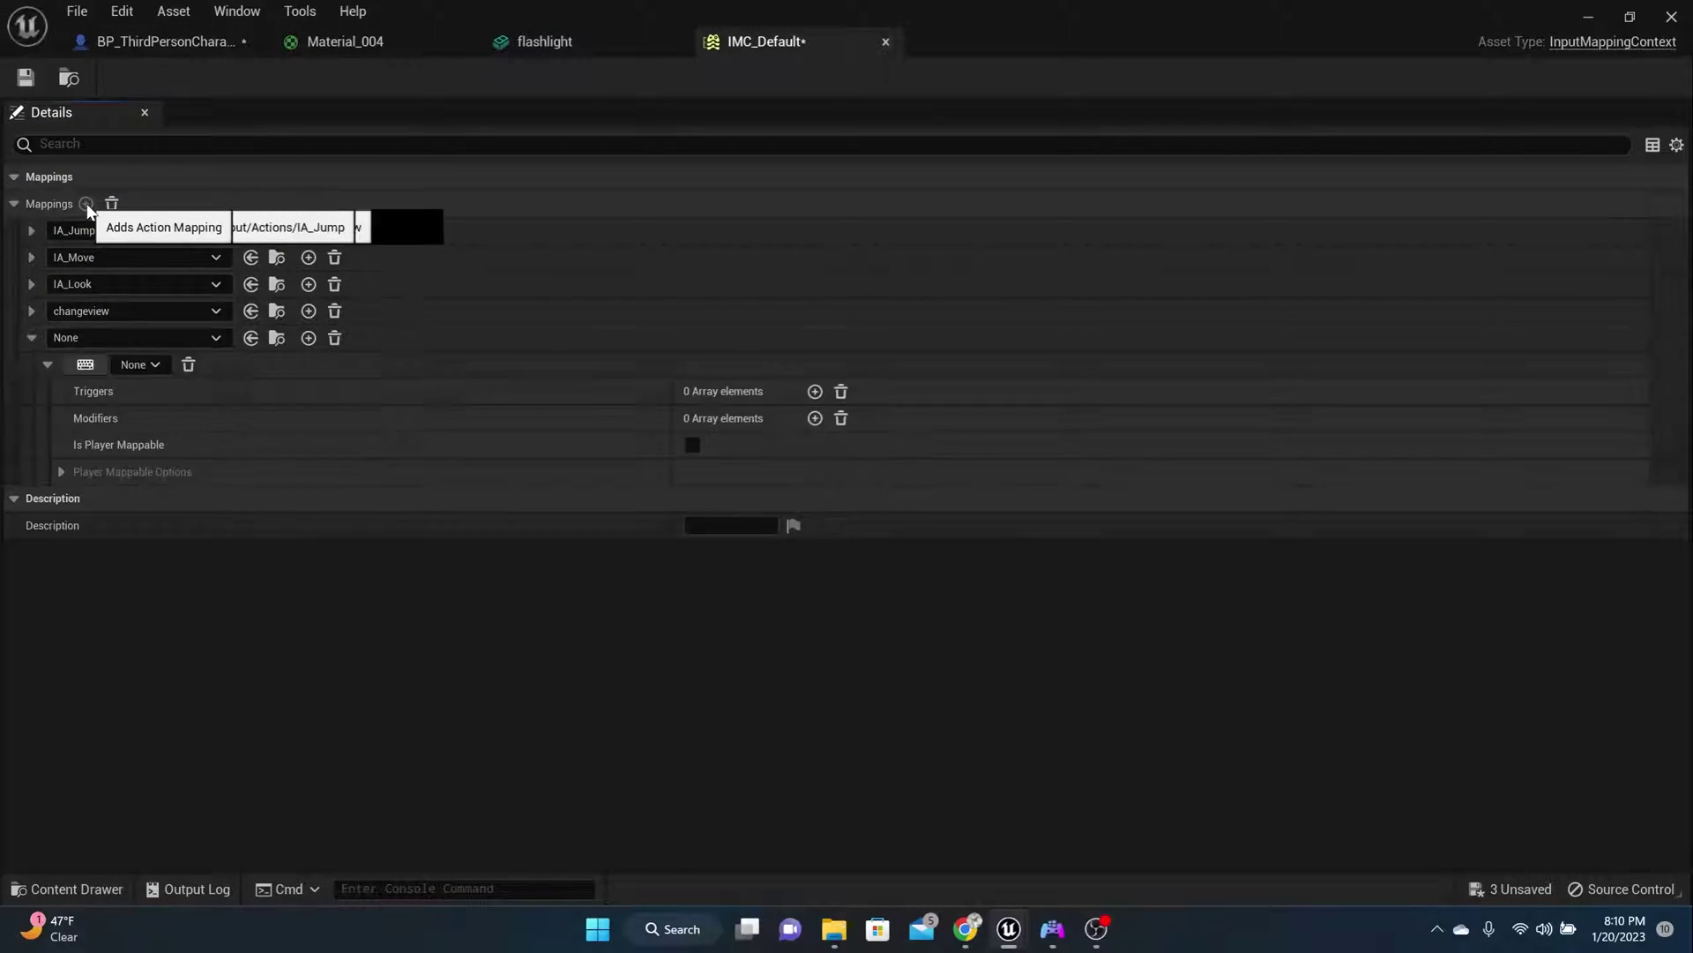
click(113, 342)
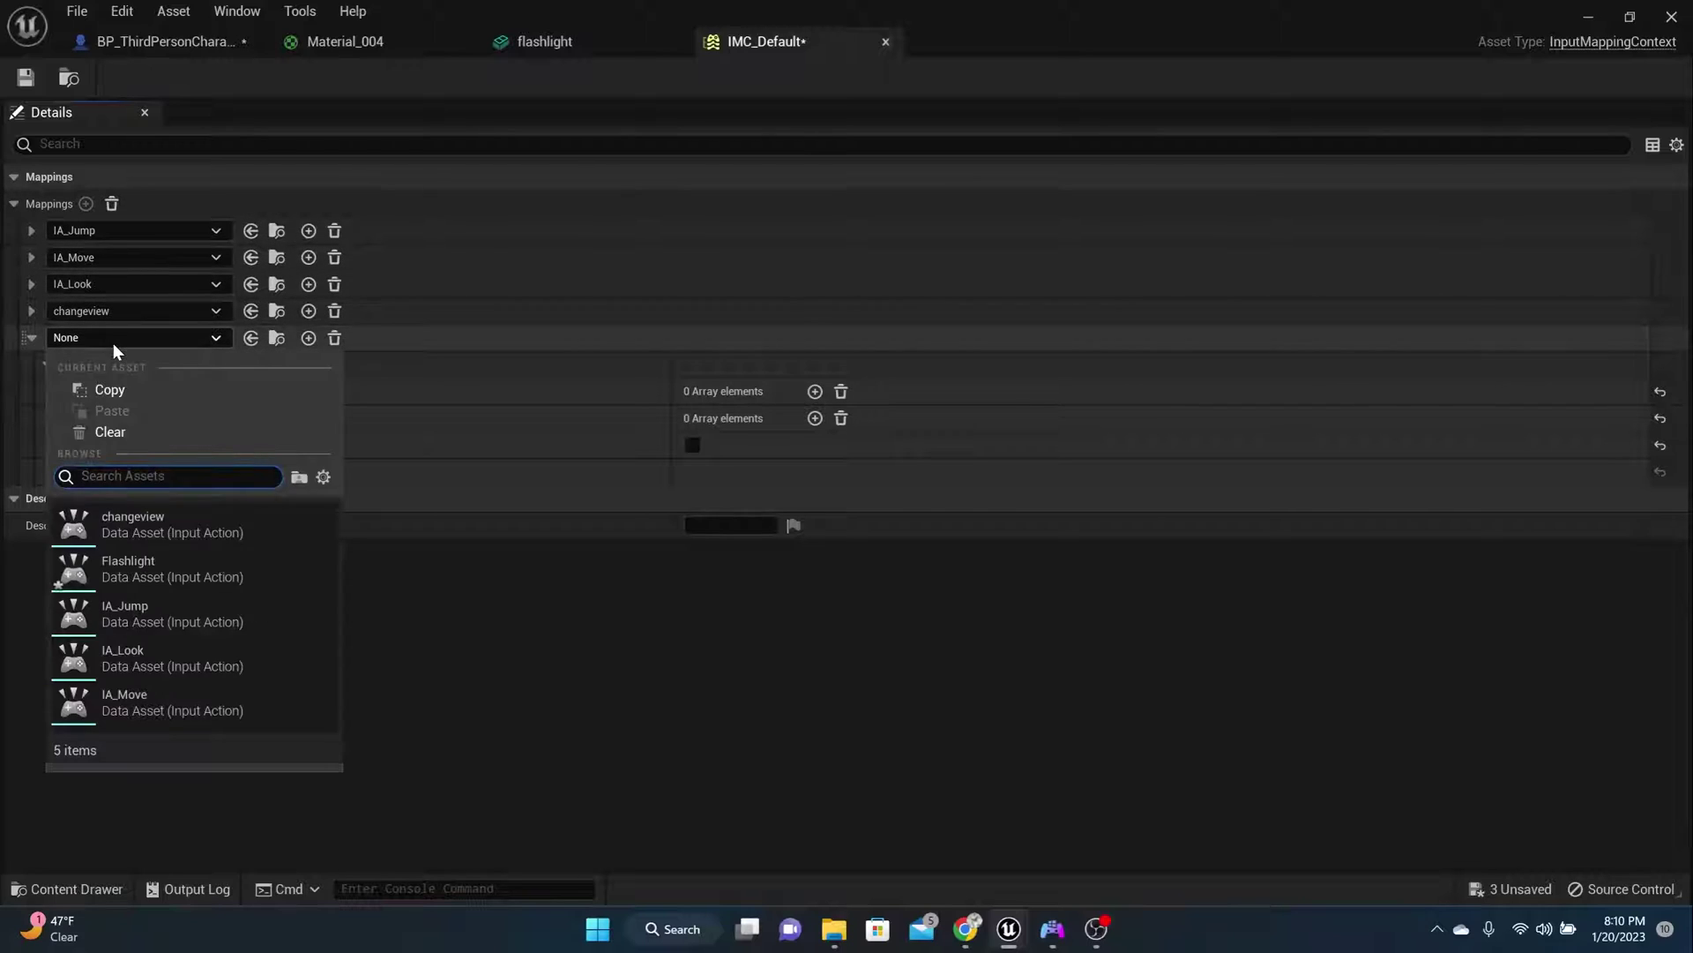
click(146, 575)
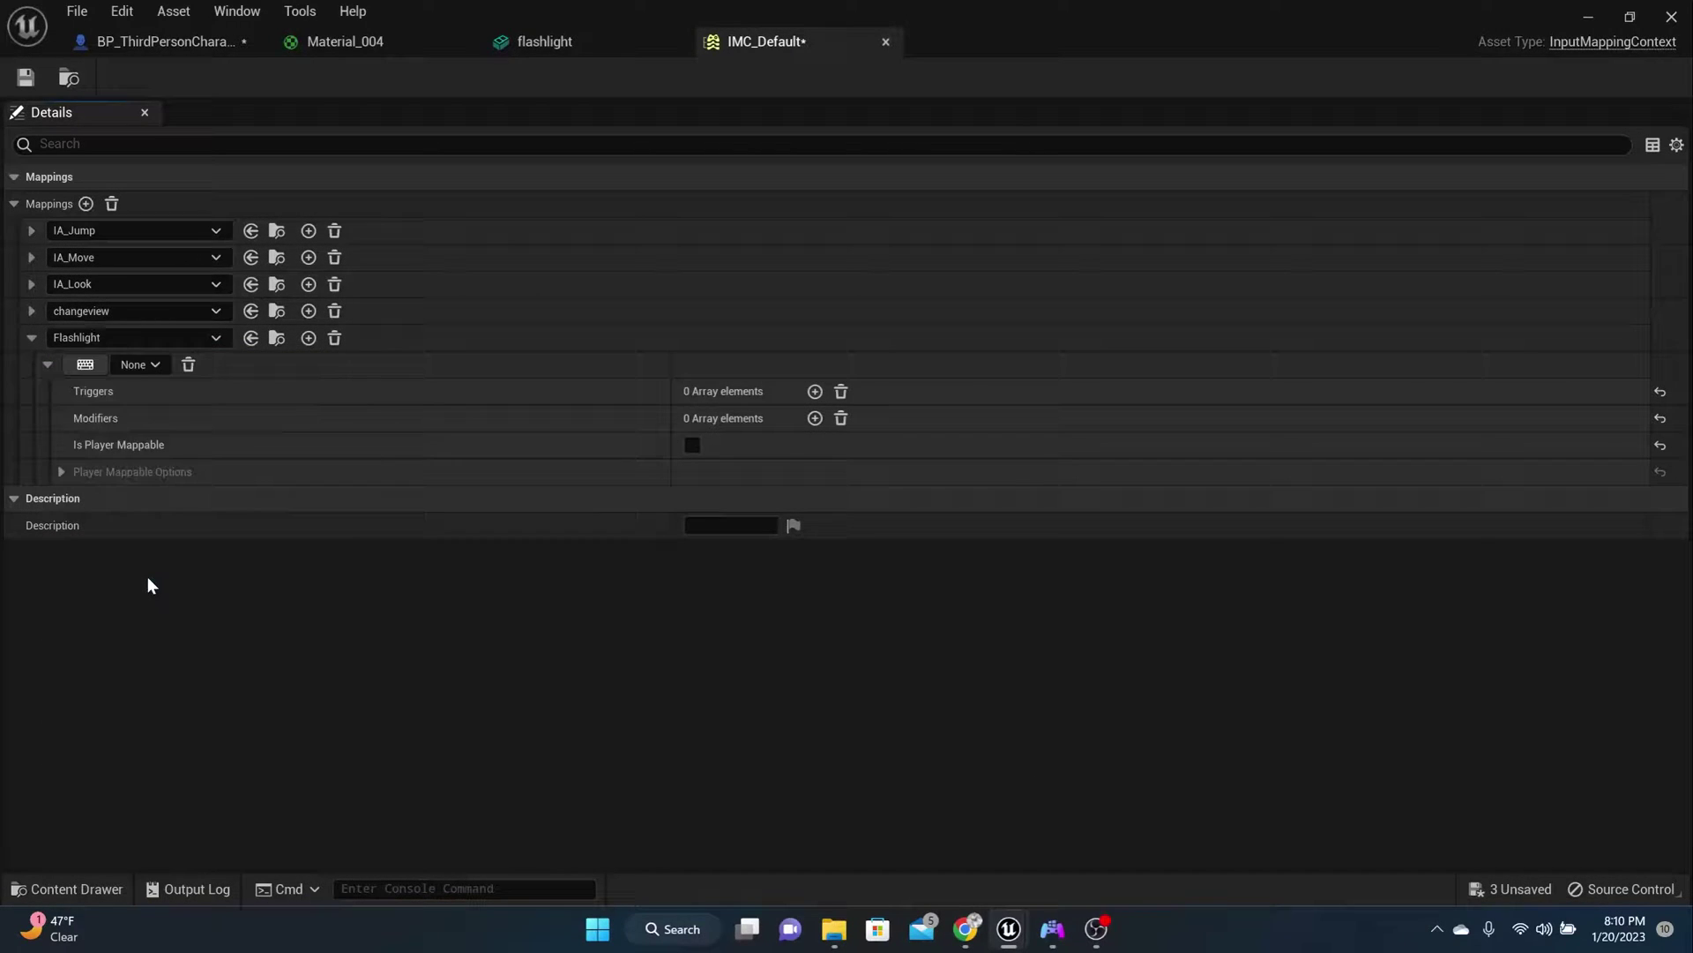
Bind the Flashlight mapping to Gamepad D-pad Up
click(139, 364)
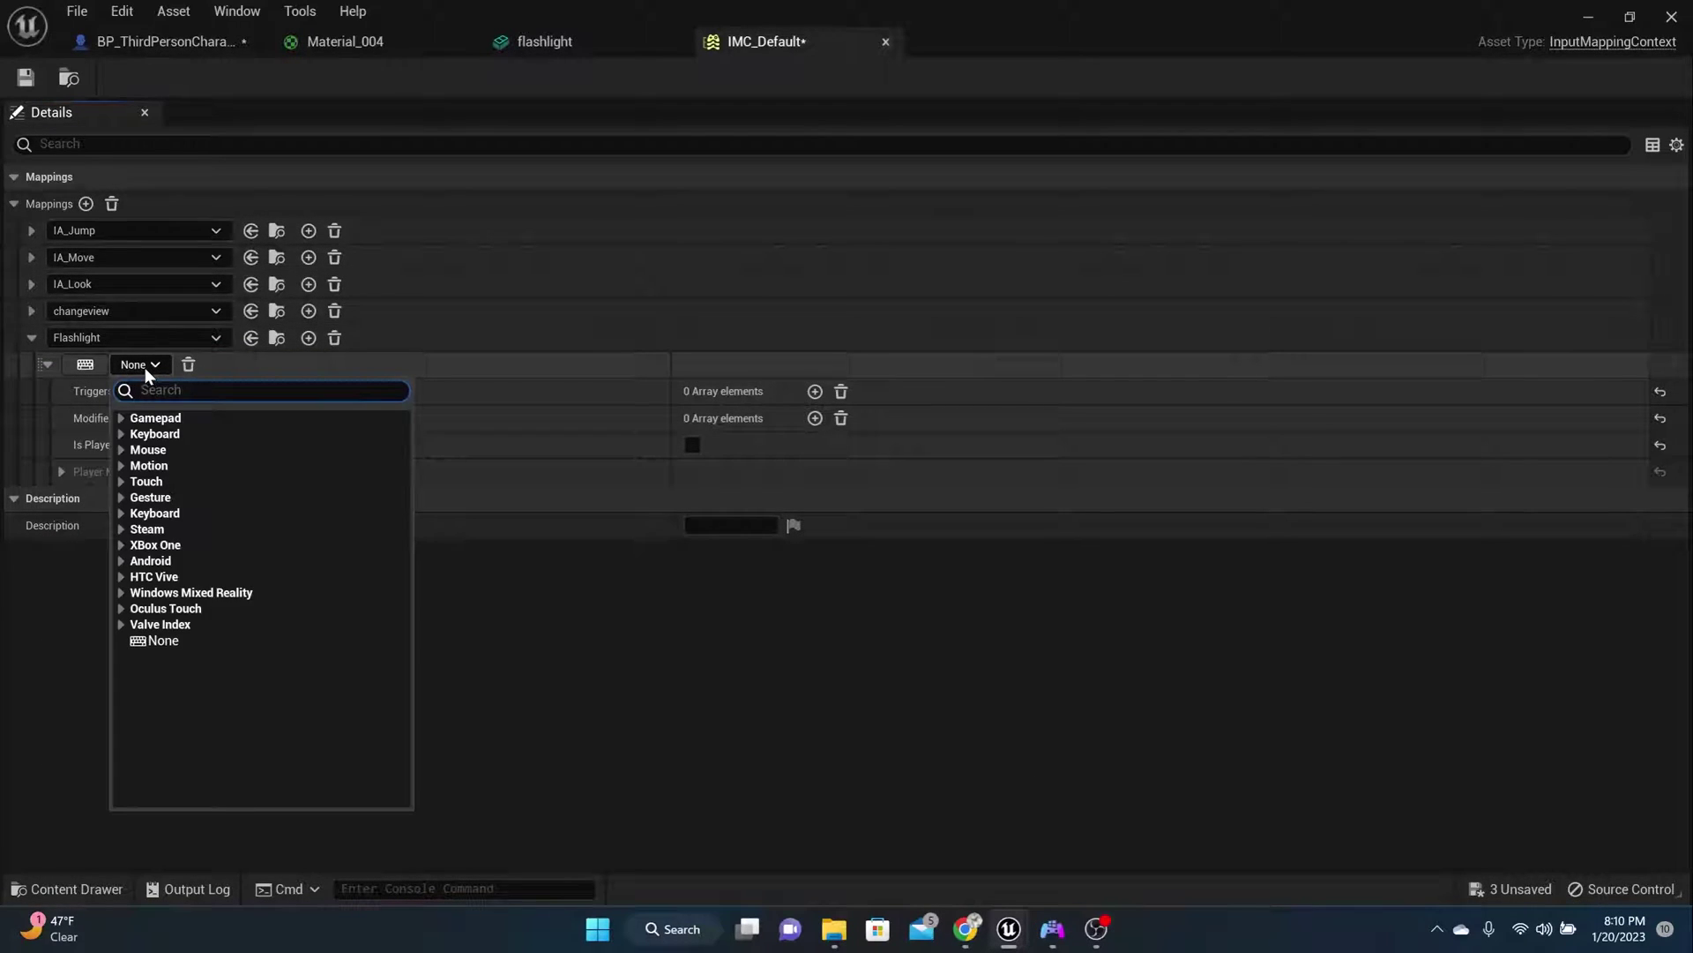
click(85, 365)
key(Up)
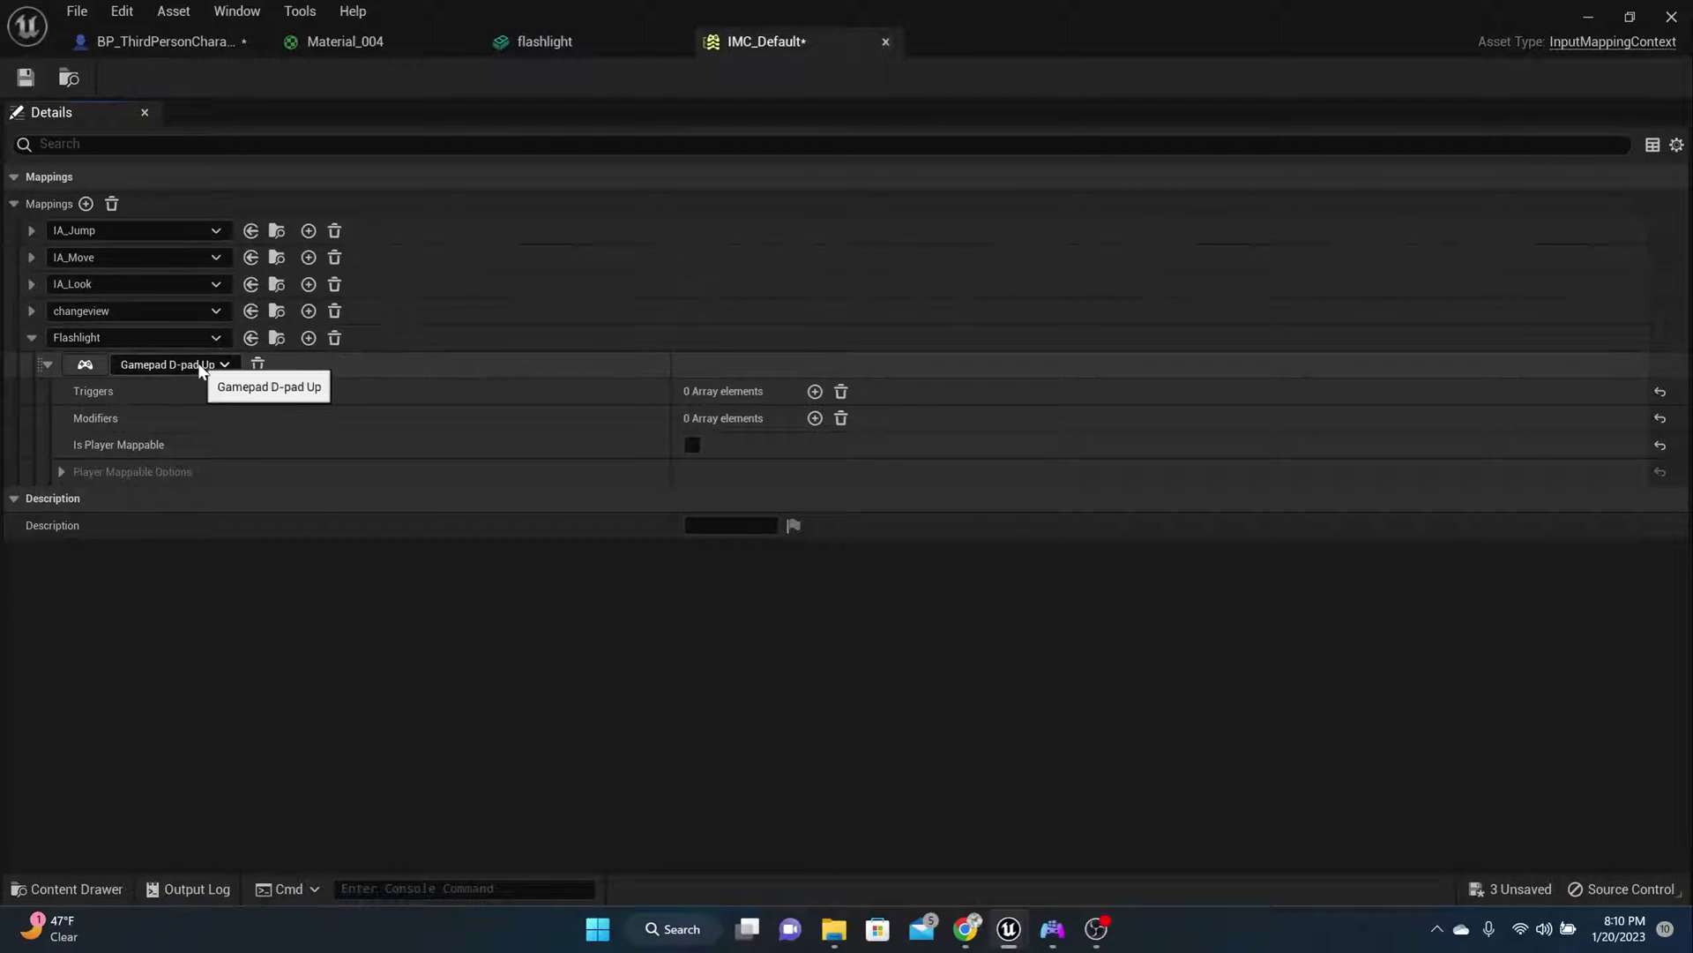
click(48, 364)
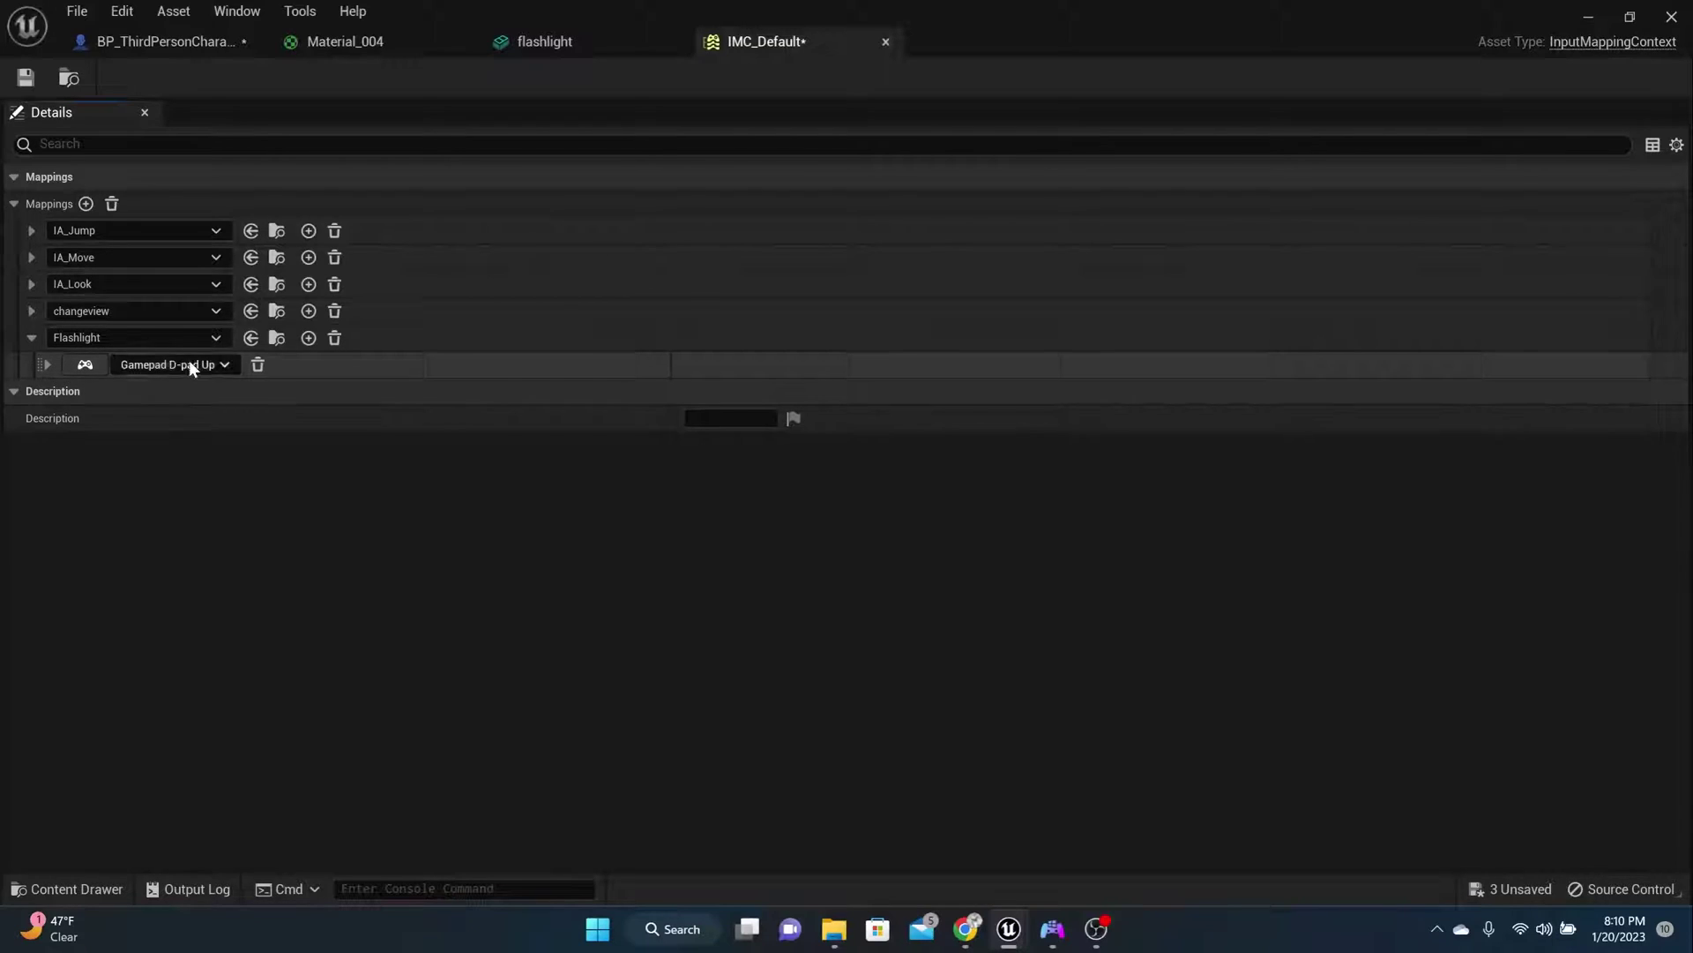
Add the F key as a second binding for the Flashlight mapping and save IMC_Default
click(308, 338)
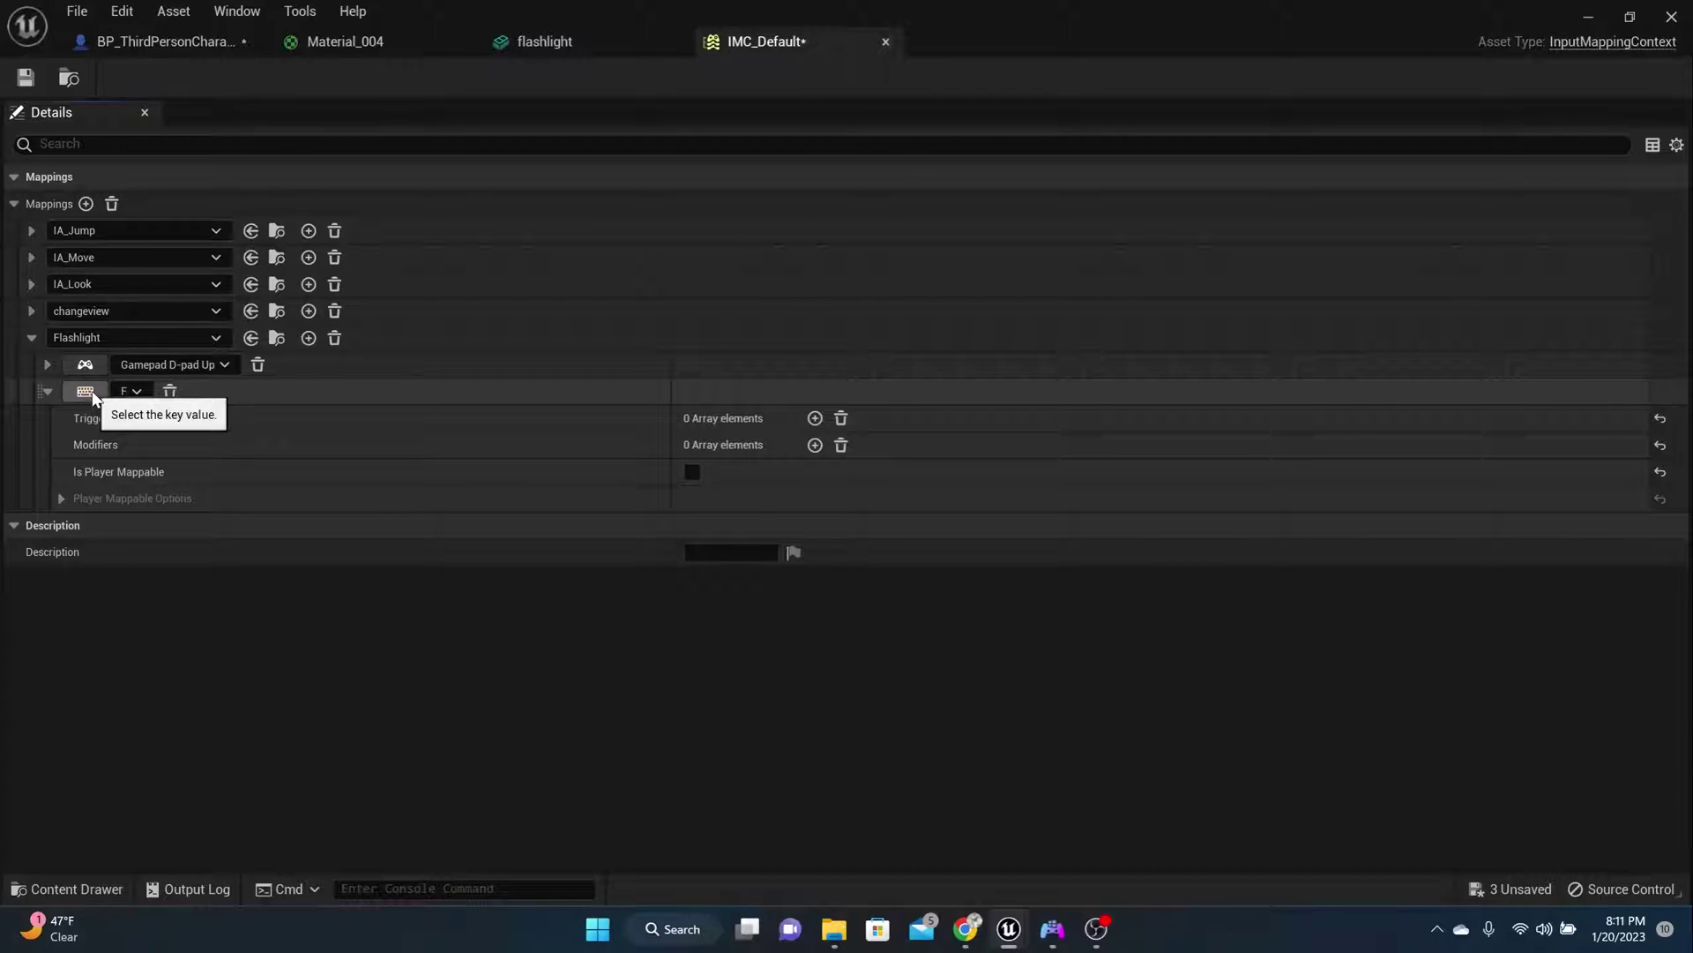
click(47, 391)
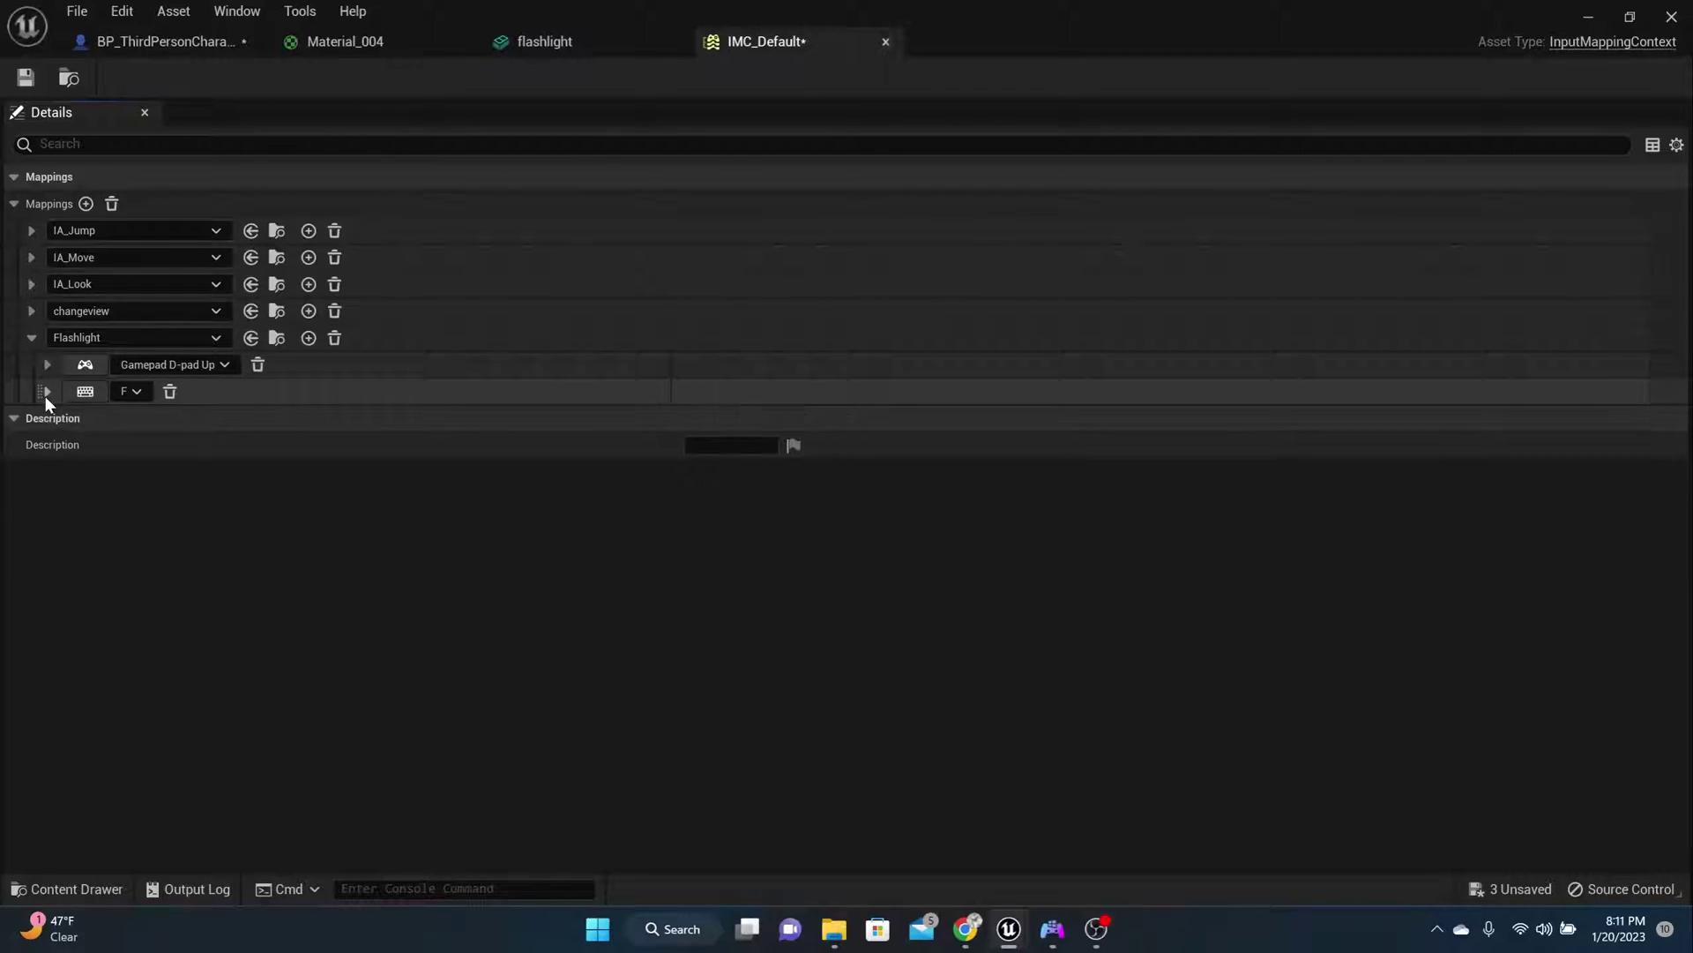
click(31, 338)
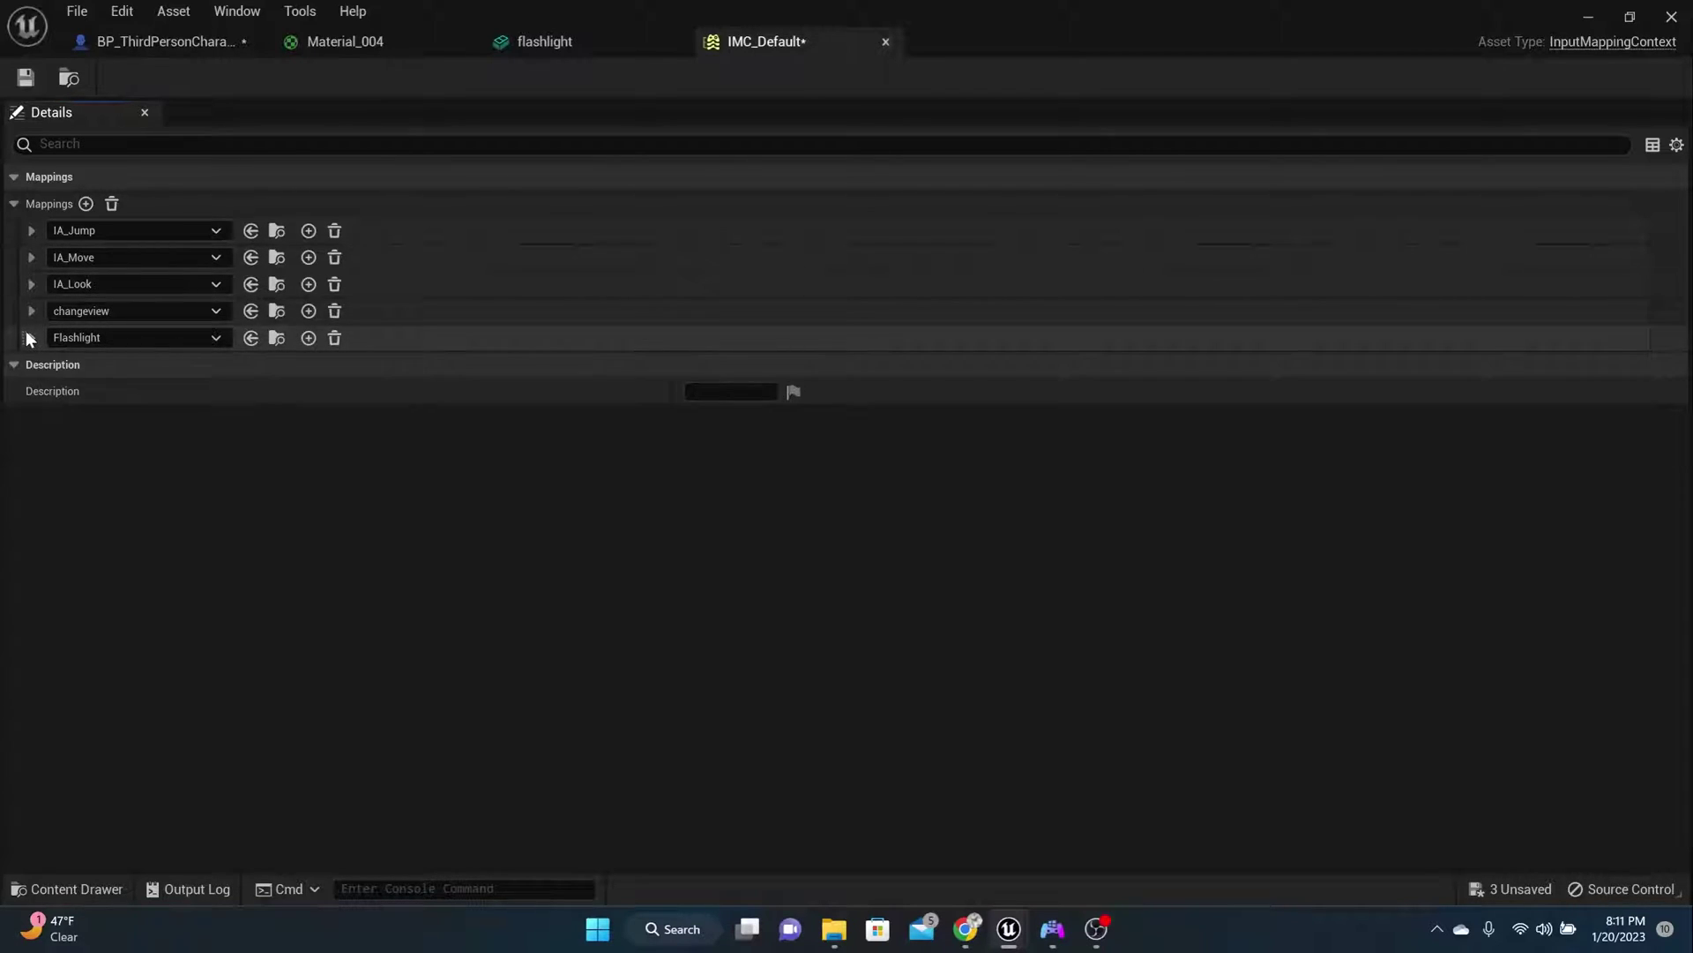
click(27, 77)
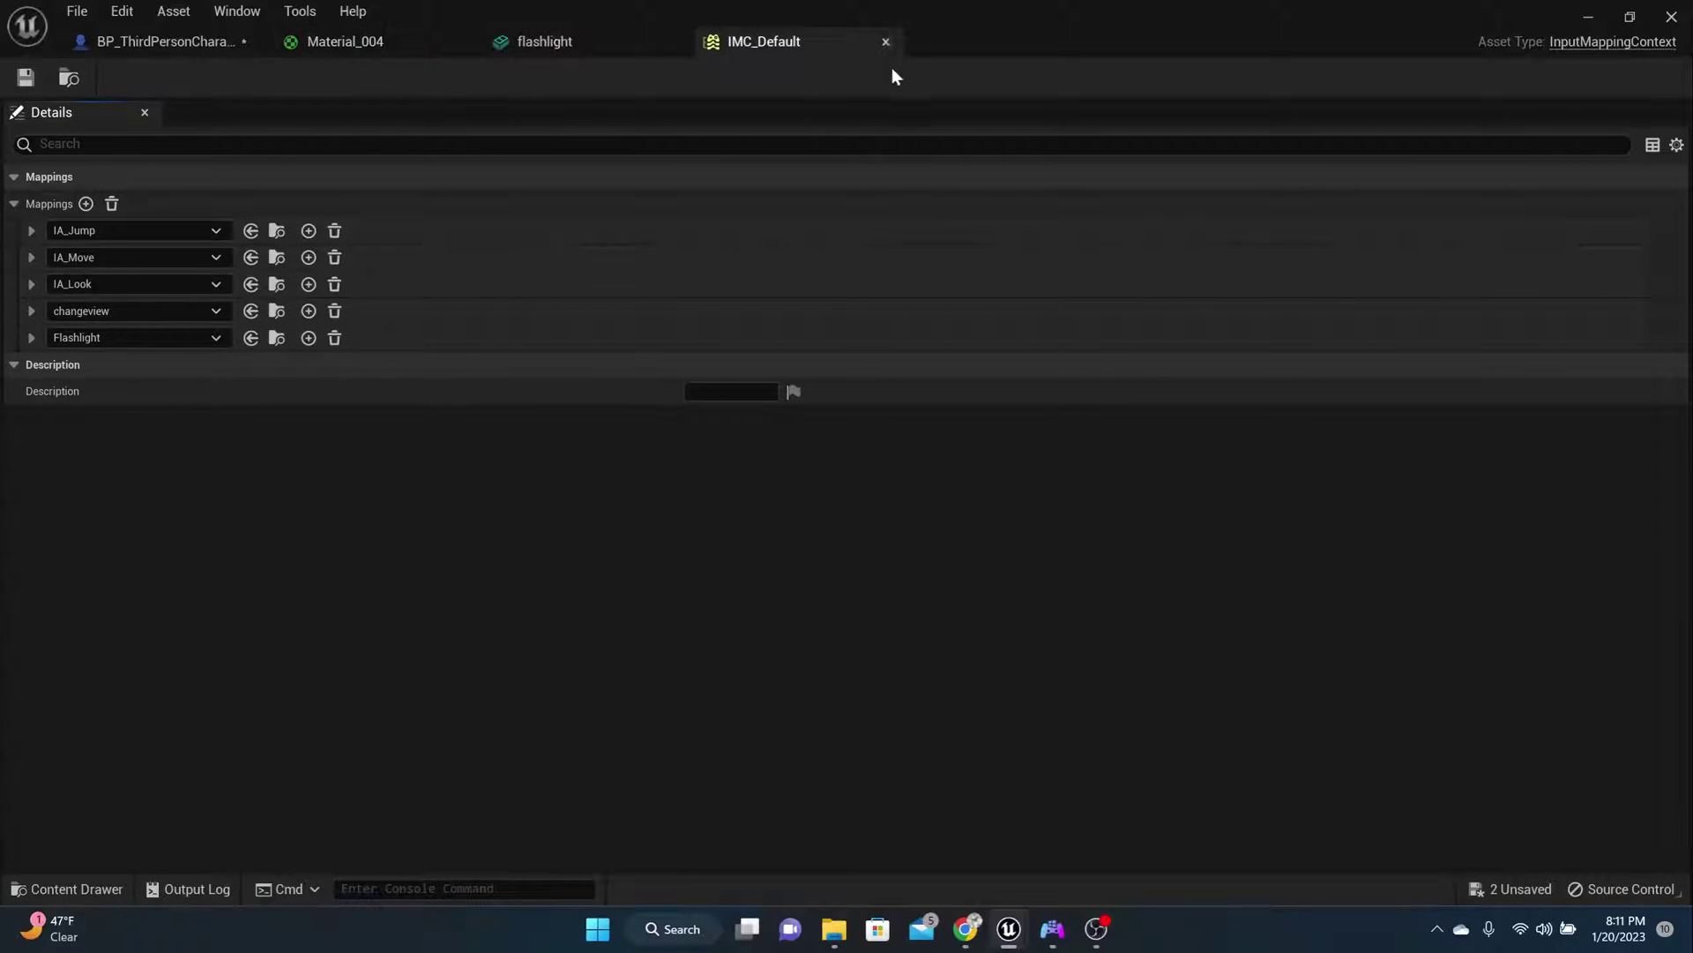
Close the IMC_Default, flashlight and Material_004 editors and open the Event Graph of BP_ThirdPersonCharacter
click(886, 43)
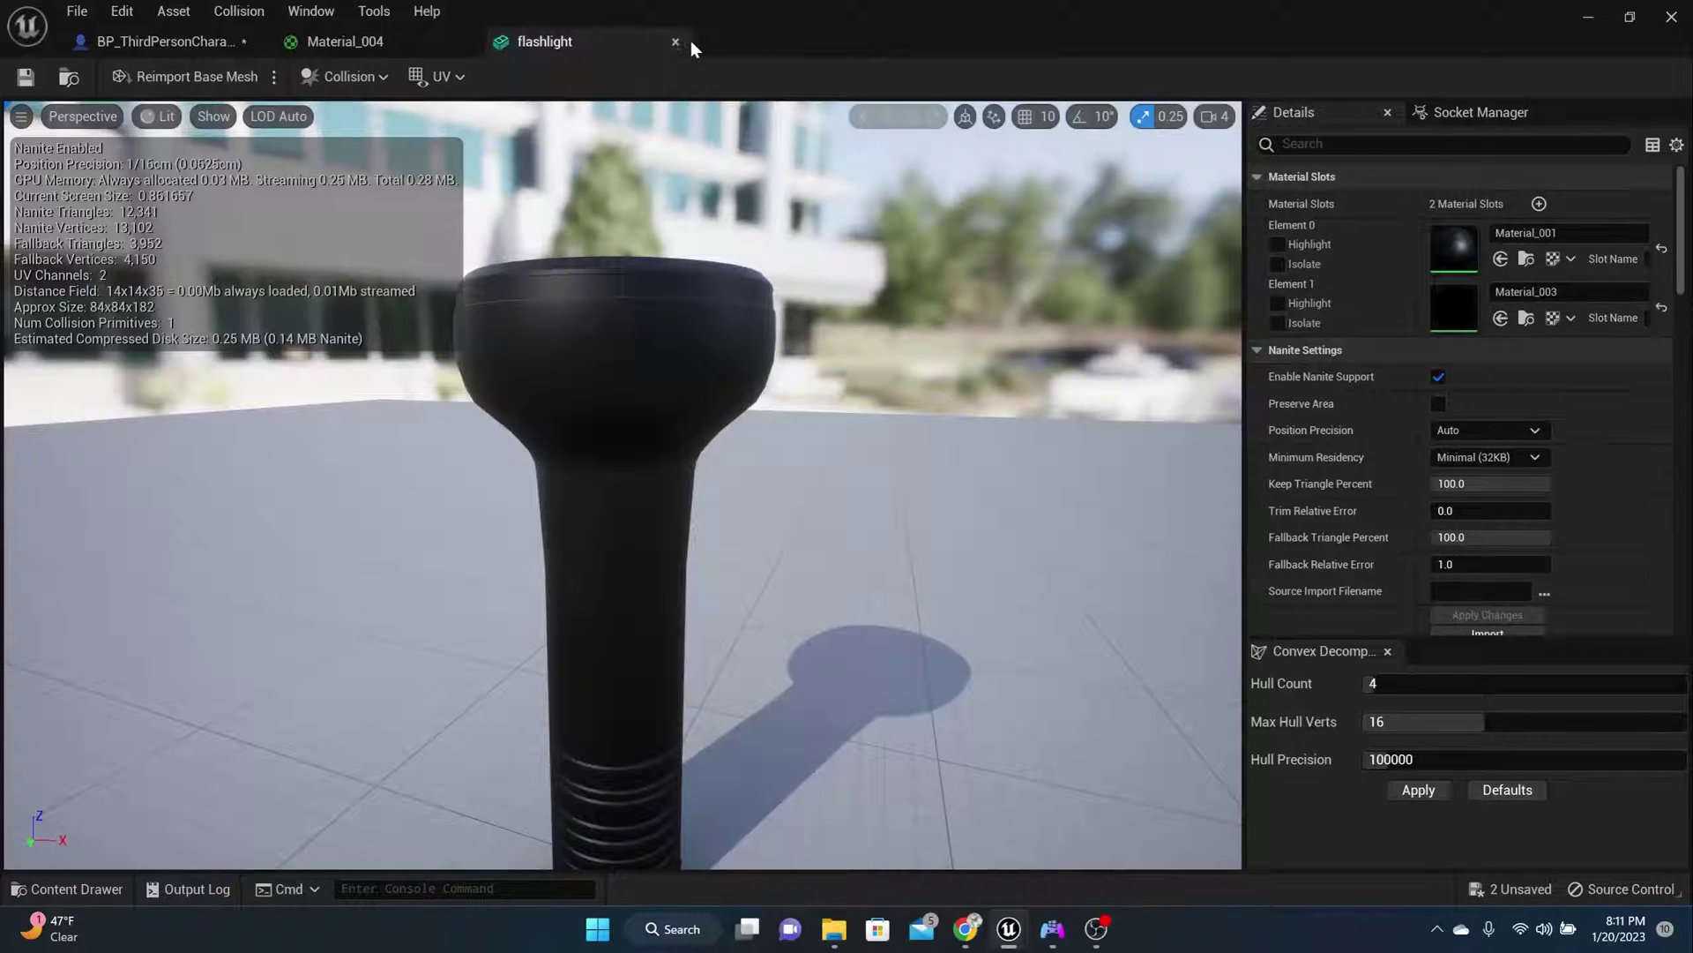
click(460, 42)
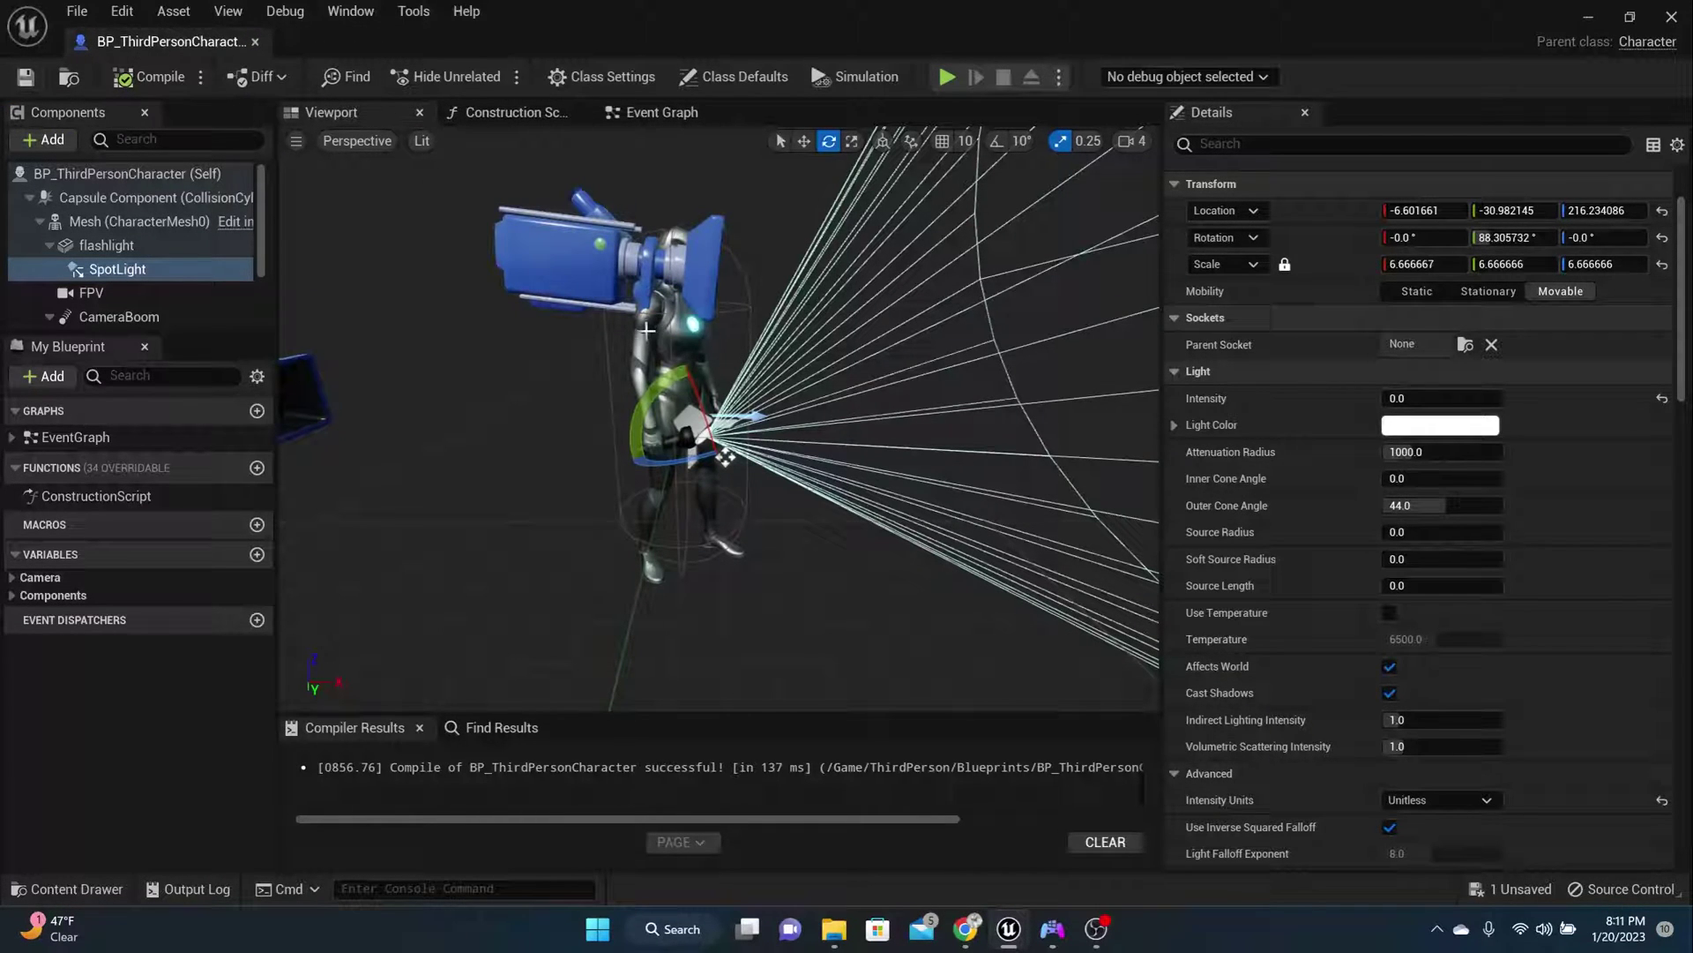
click(648, 112)
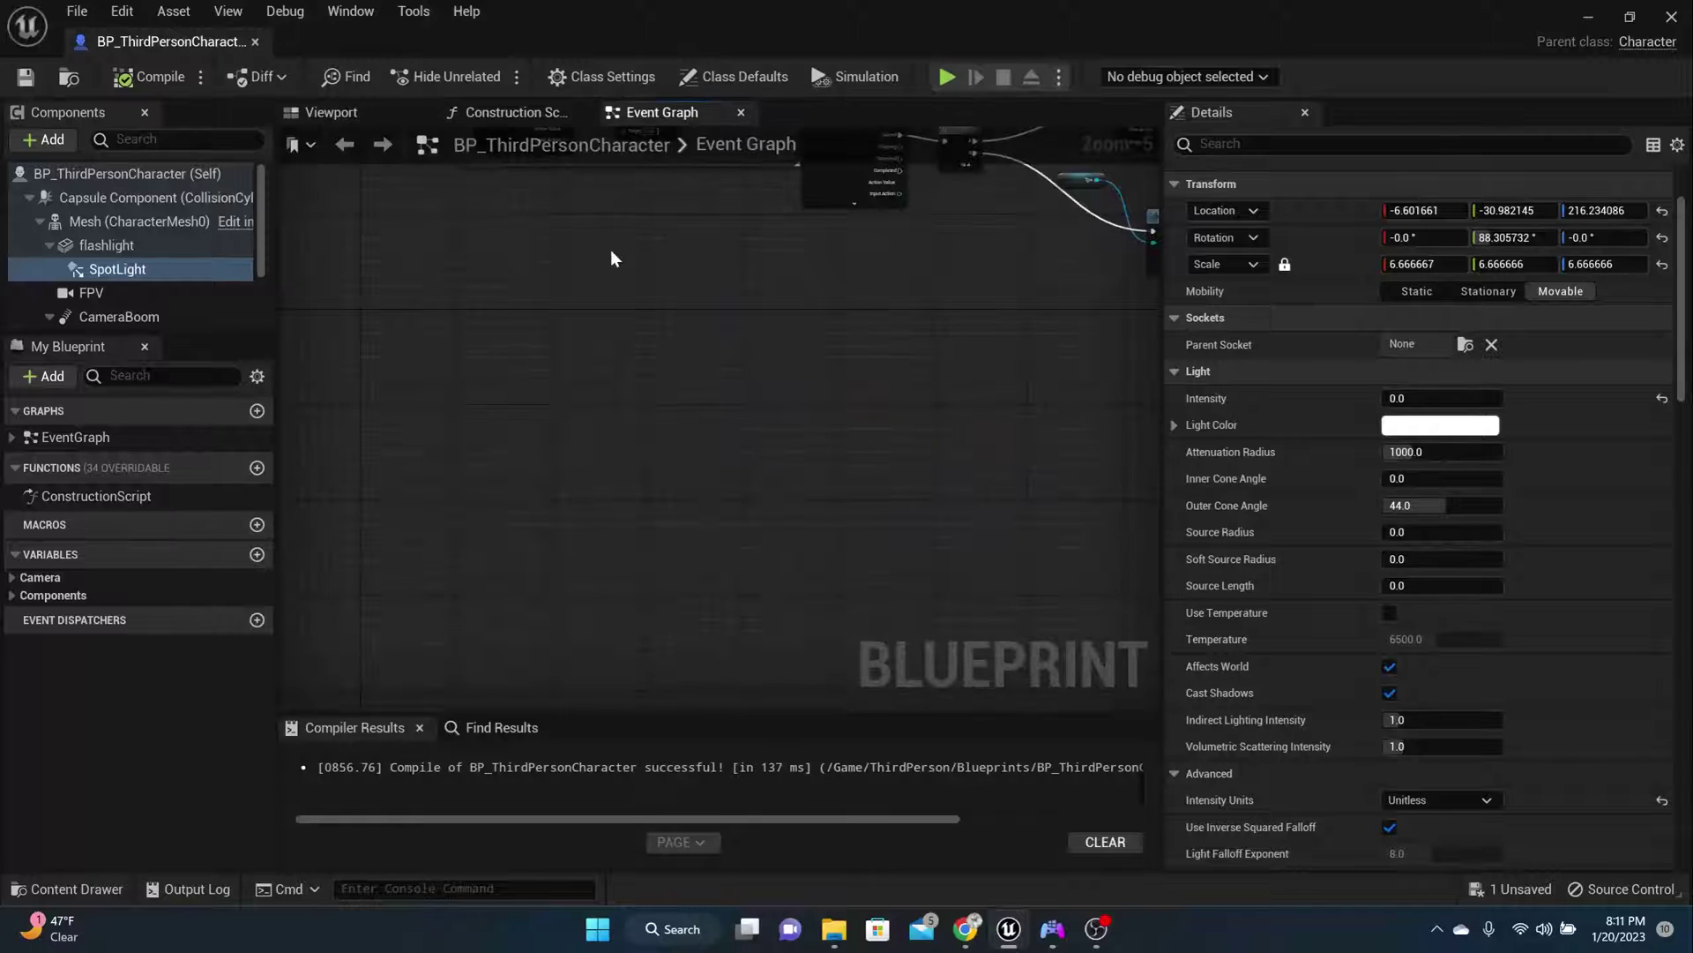
Add the Flashlight enhanced input action event in the empty graph area below the existing input events
scroll(606, 332, up, 2)
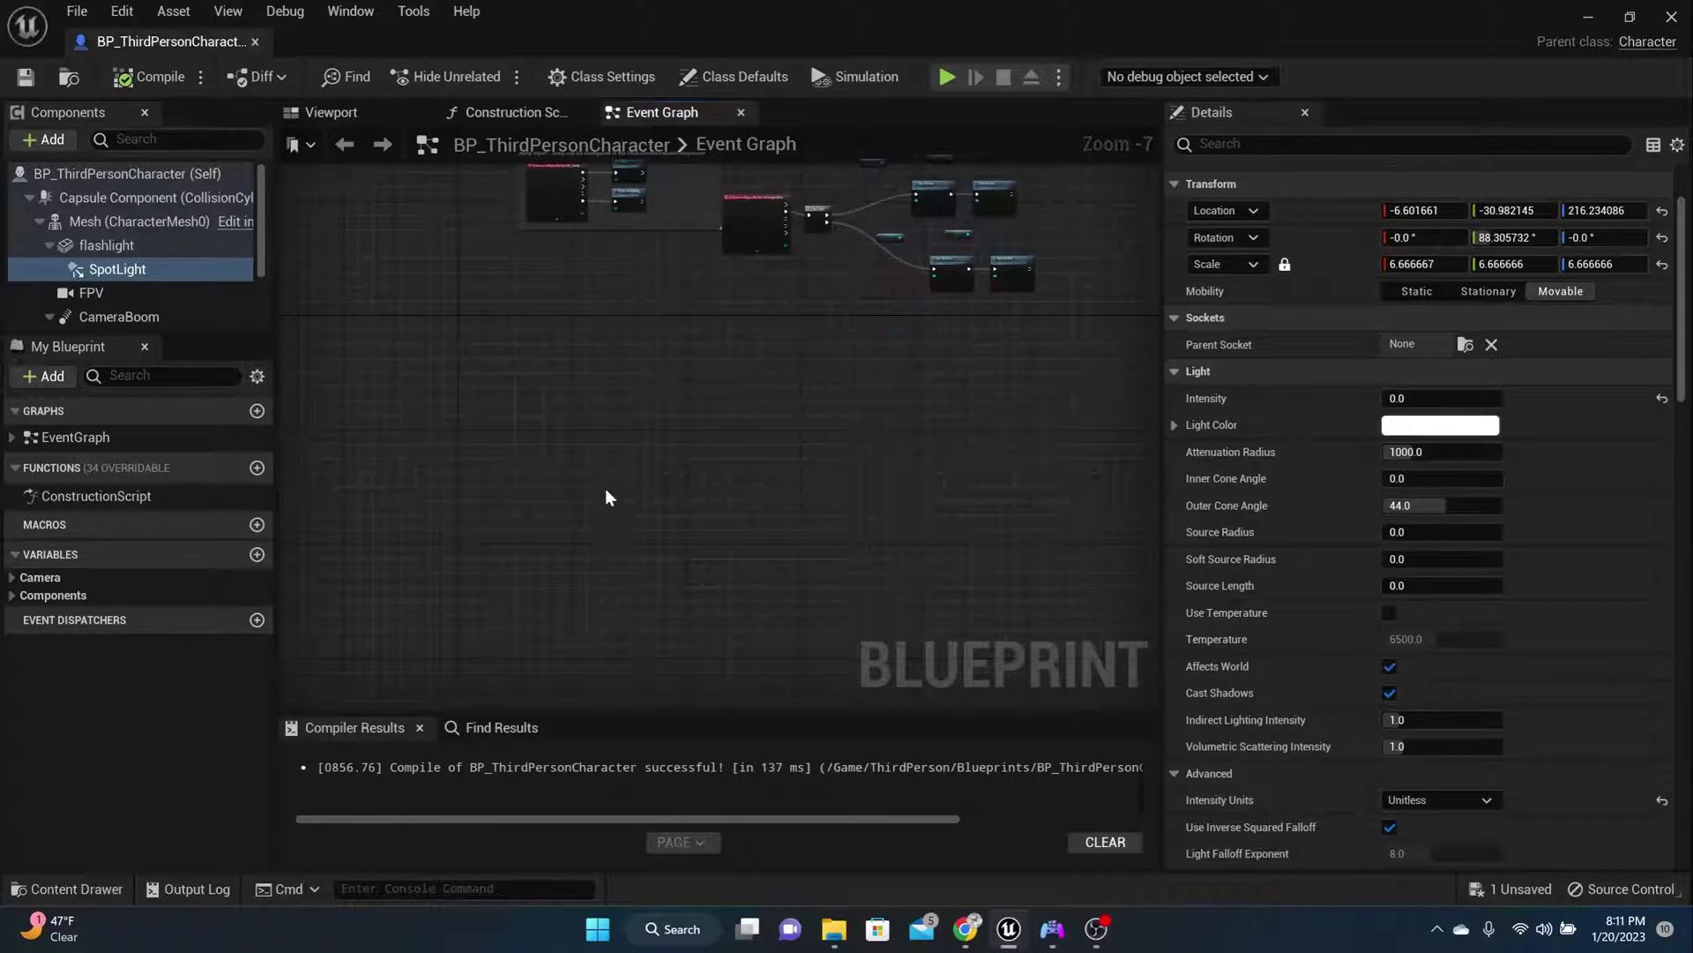
right_drag(592, 430, 577, 589)
right_click(577, 590)
scroll(522, 507, up, 1)
scroll(522, 506, up, 1)
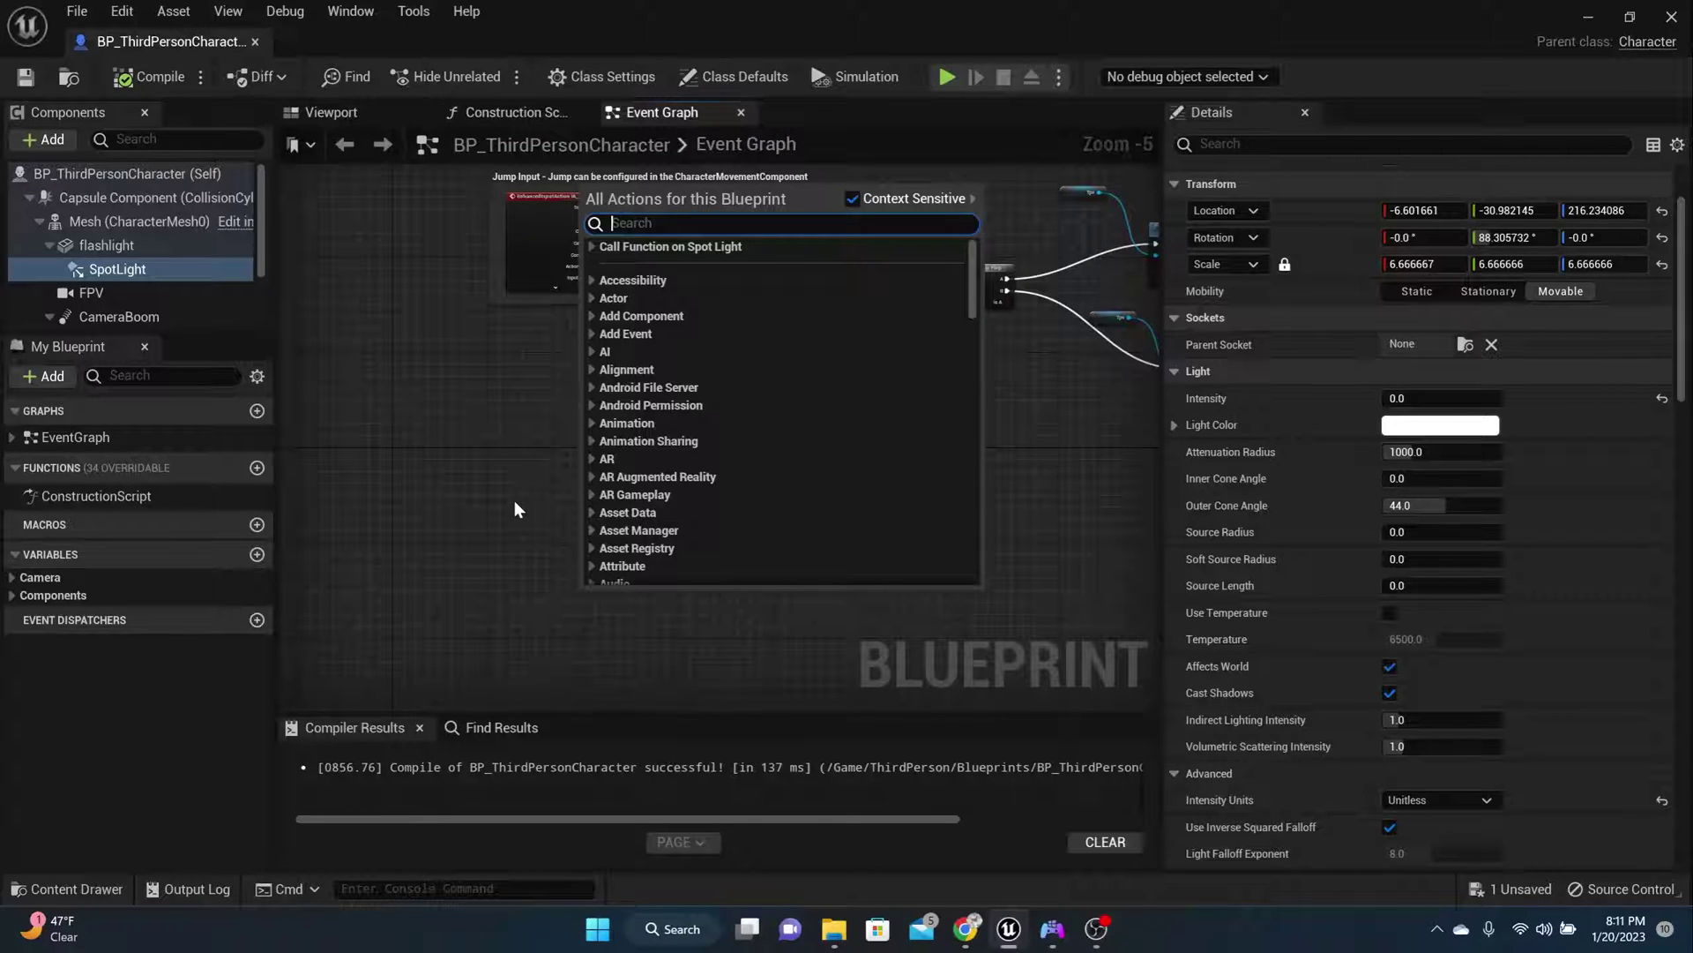
text(flash)
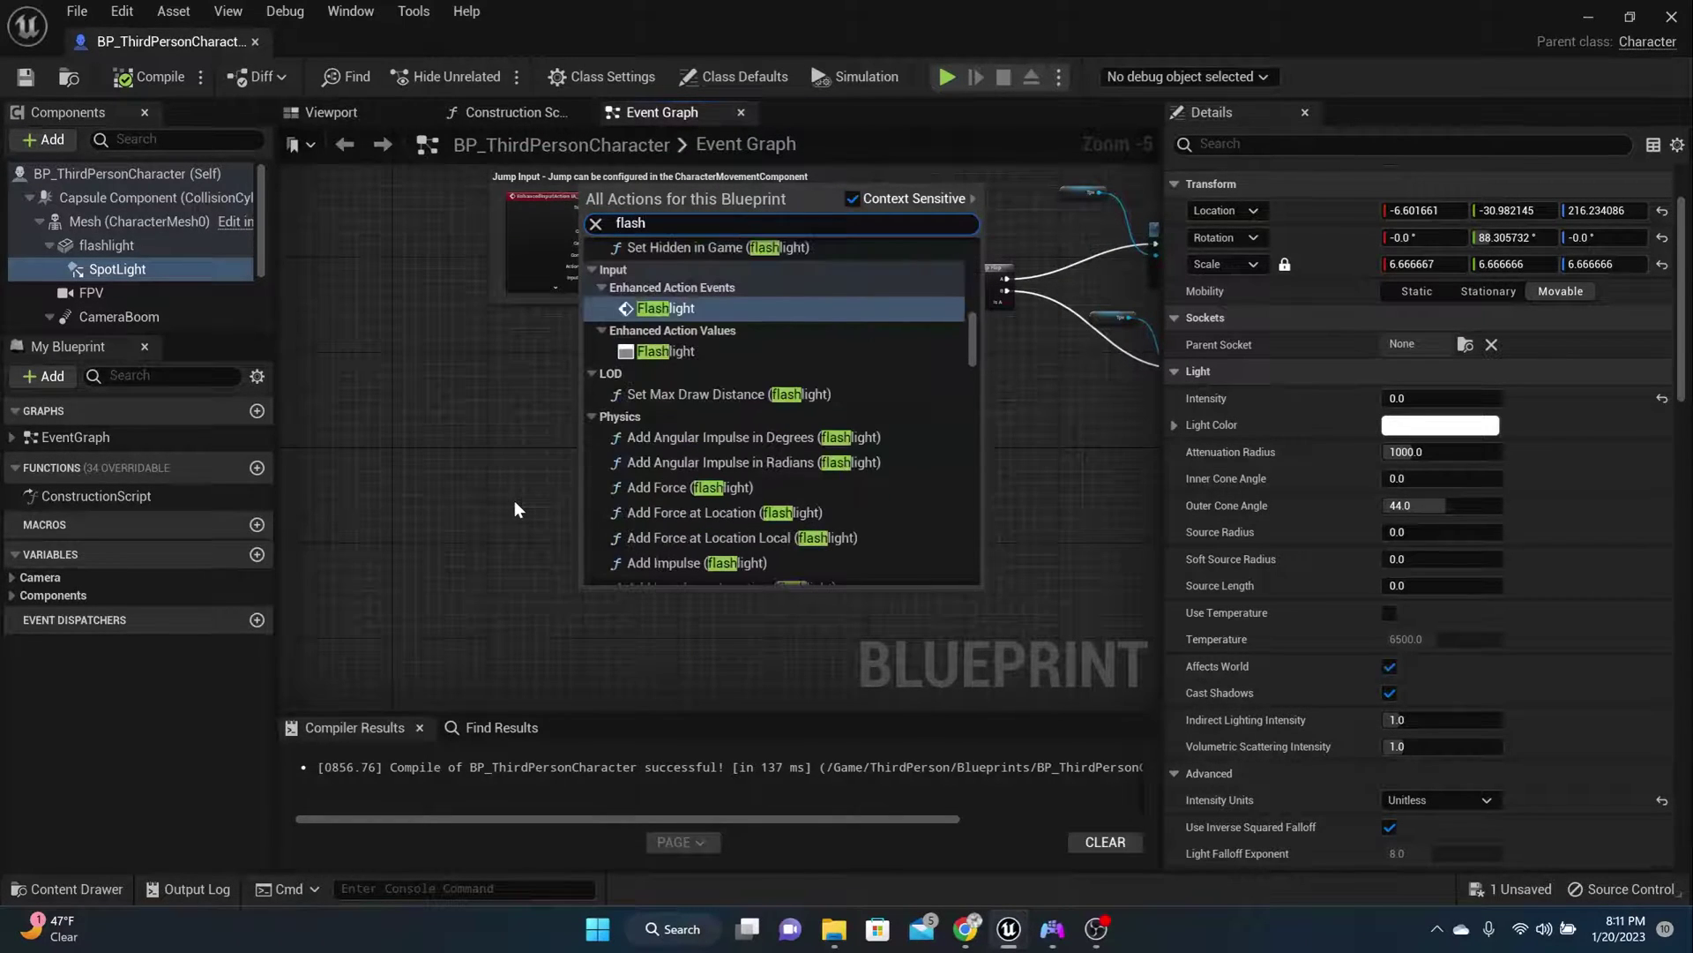
click(721, 310)
drag(644, 637, 544, 477)
scroll(545, 476, up, 6)
scroll(741, 503, down, 1)
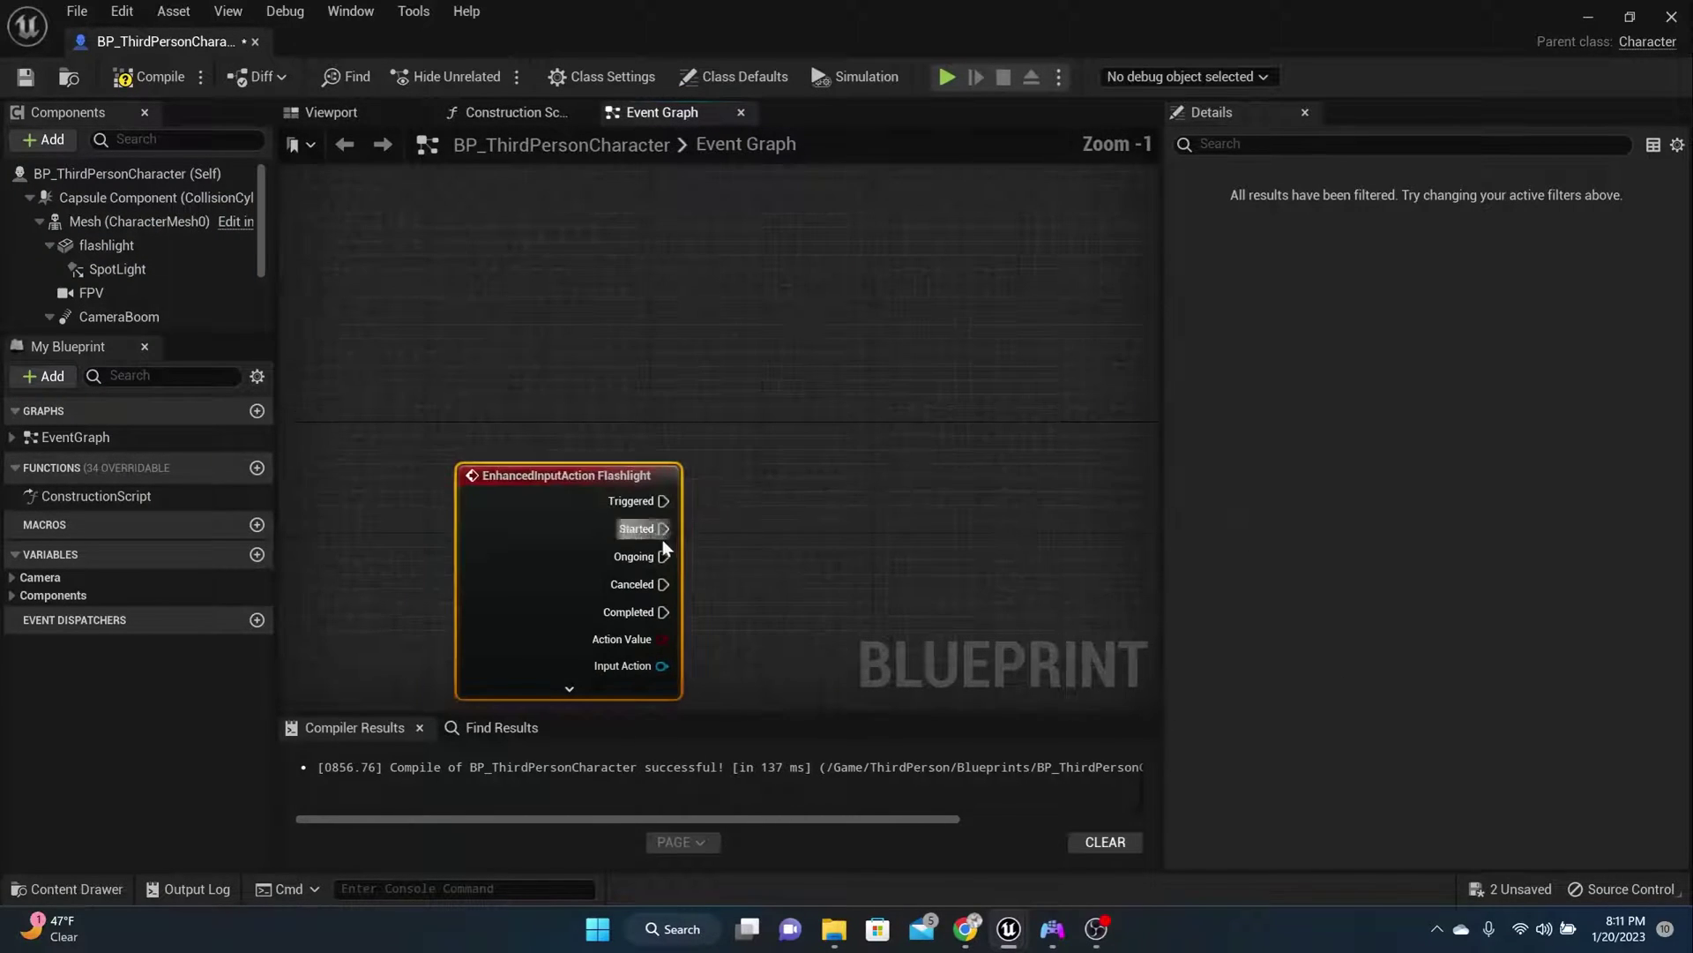
Add a Flip Flop node driven by the Started output of the Flashlight event and place it beside the event
drag(663, 529, 766, 515)
click(653, 437)
text(flip)
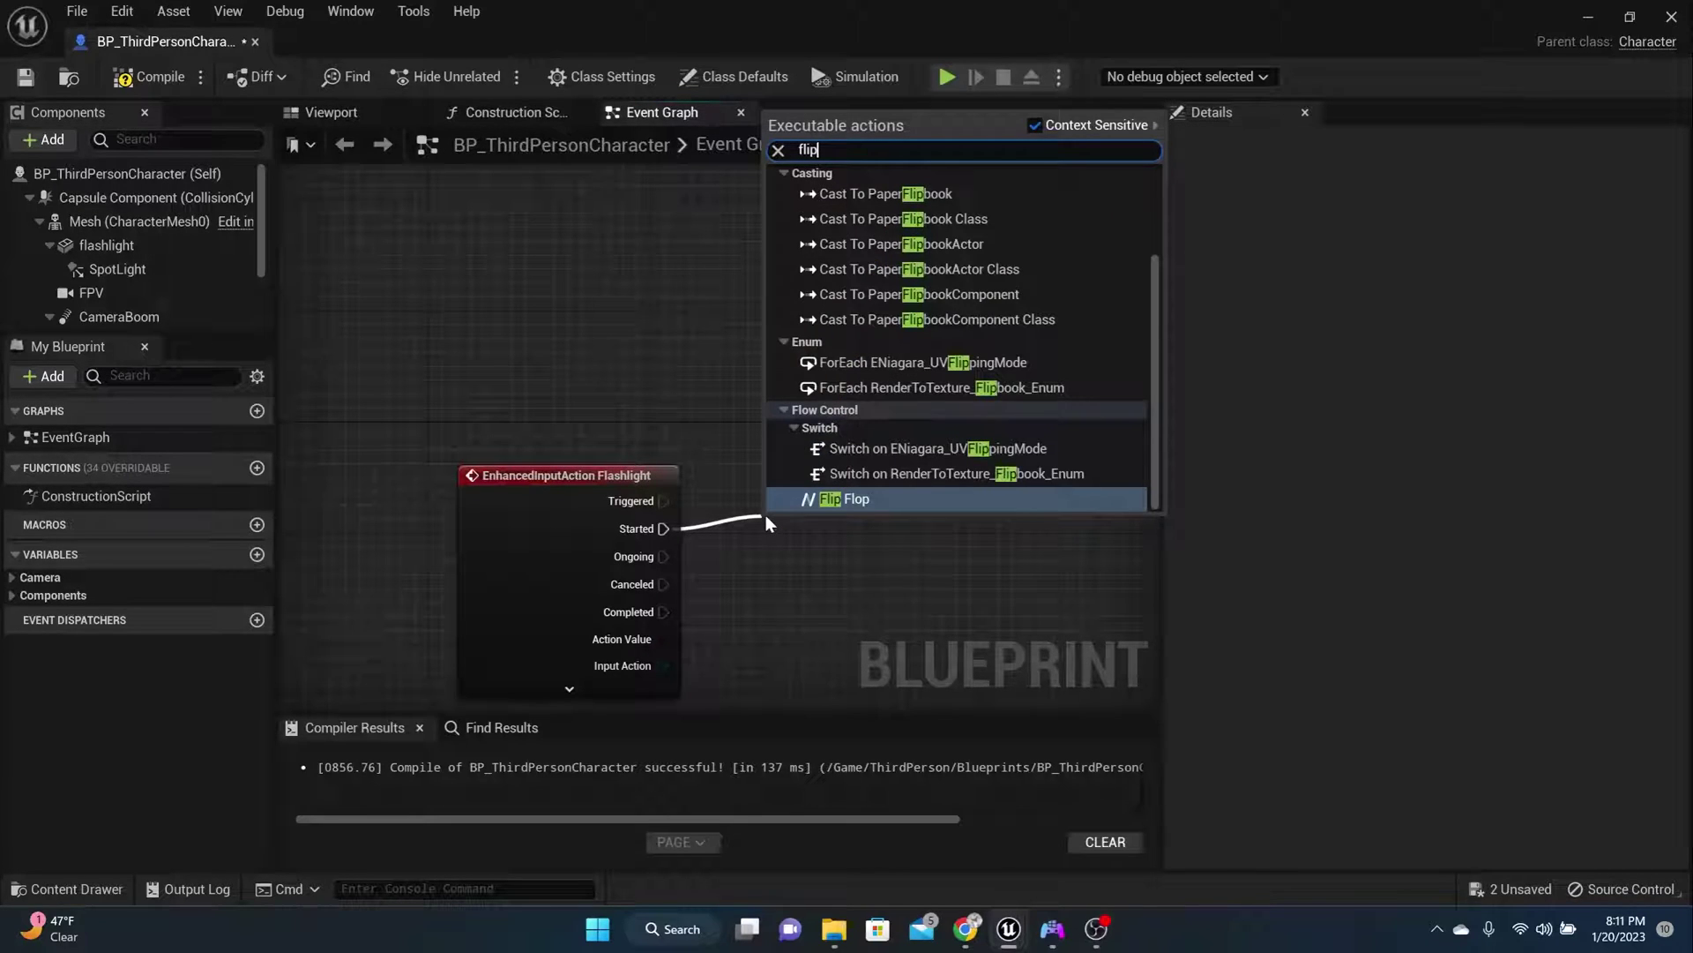
key(Return)
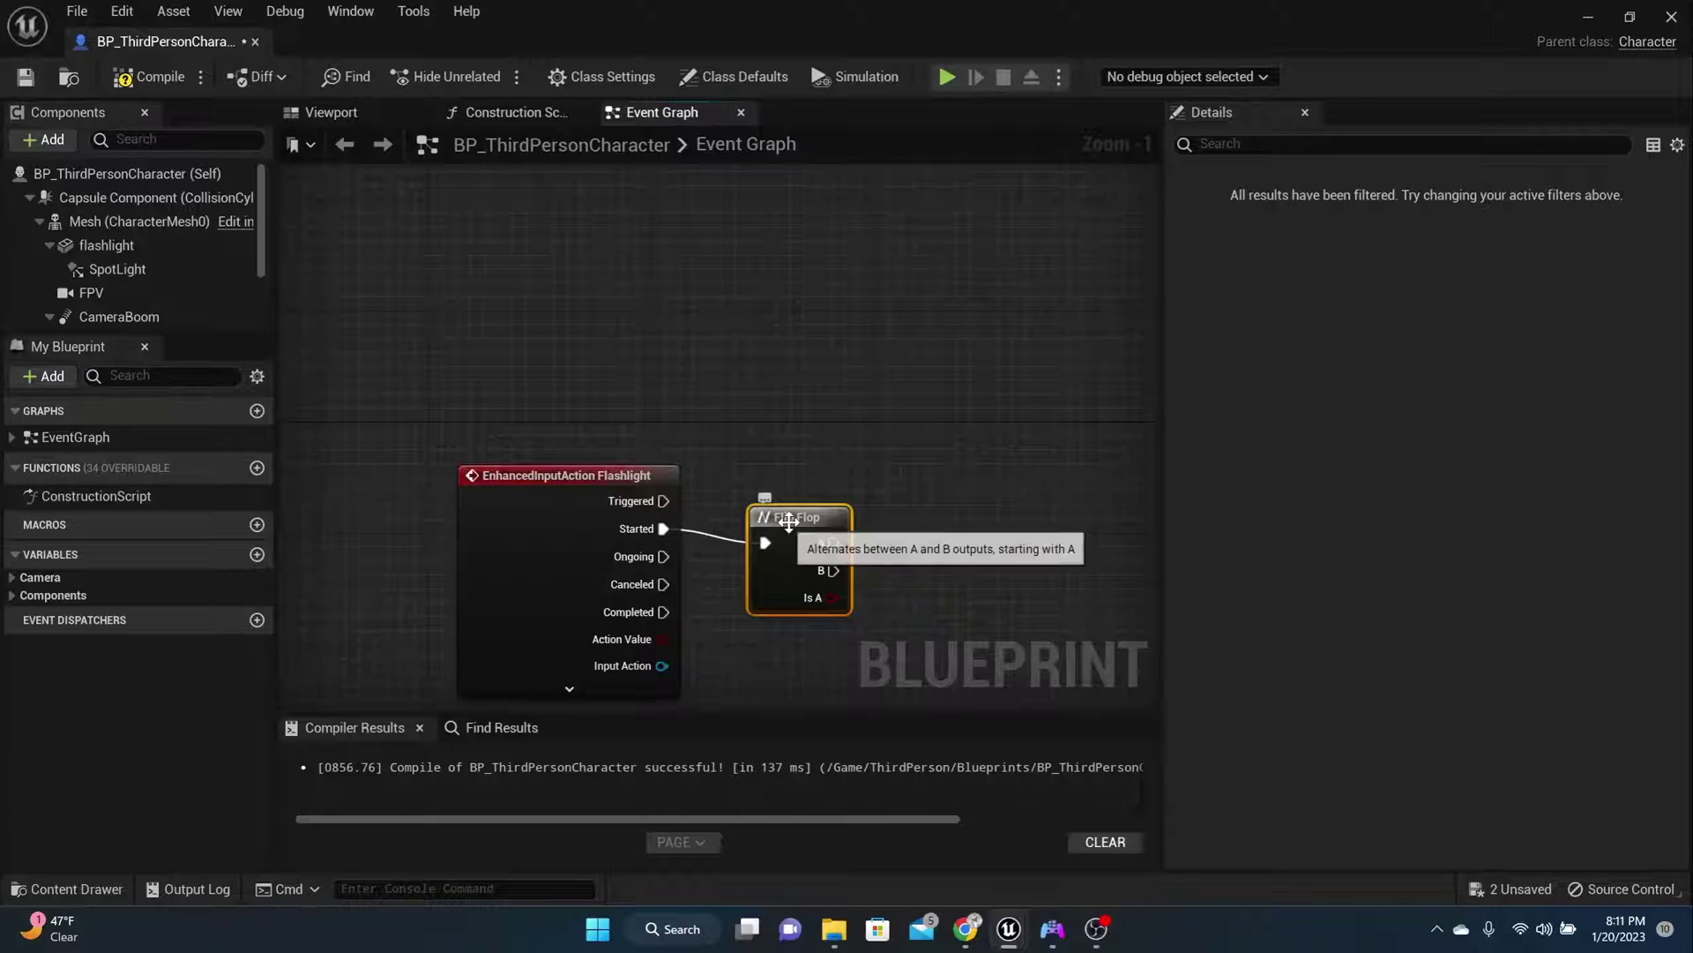
drag(764, 516, 738, 502)
Add a SpotLight component reference to the graph with a Set Intensity node targeting it
right_drag(799, 457, 574, 441)
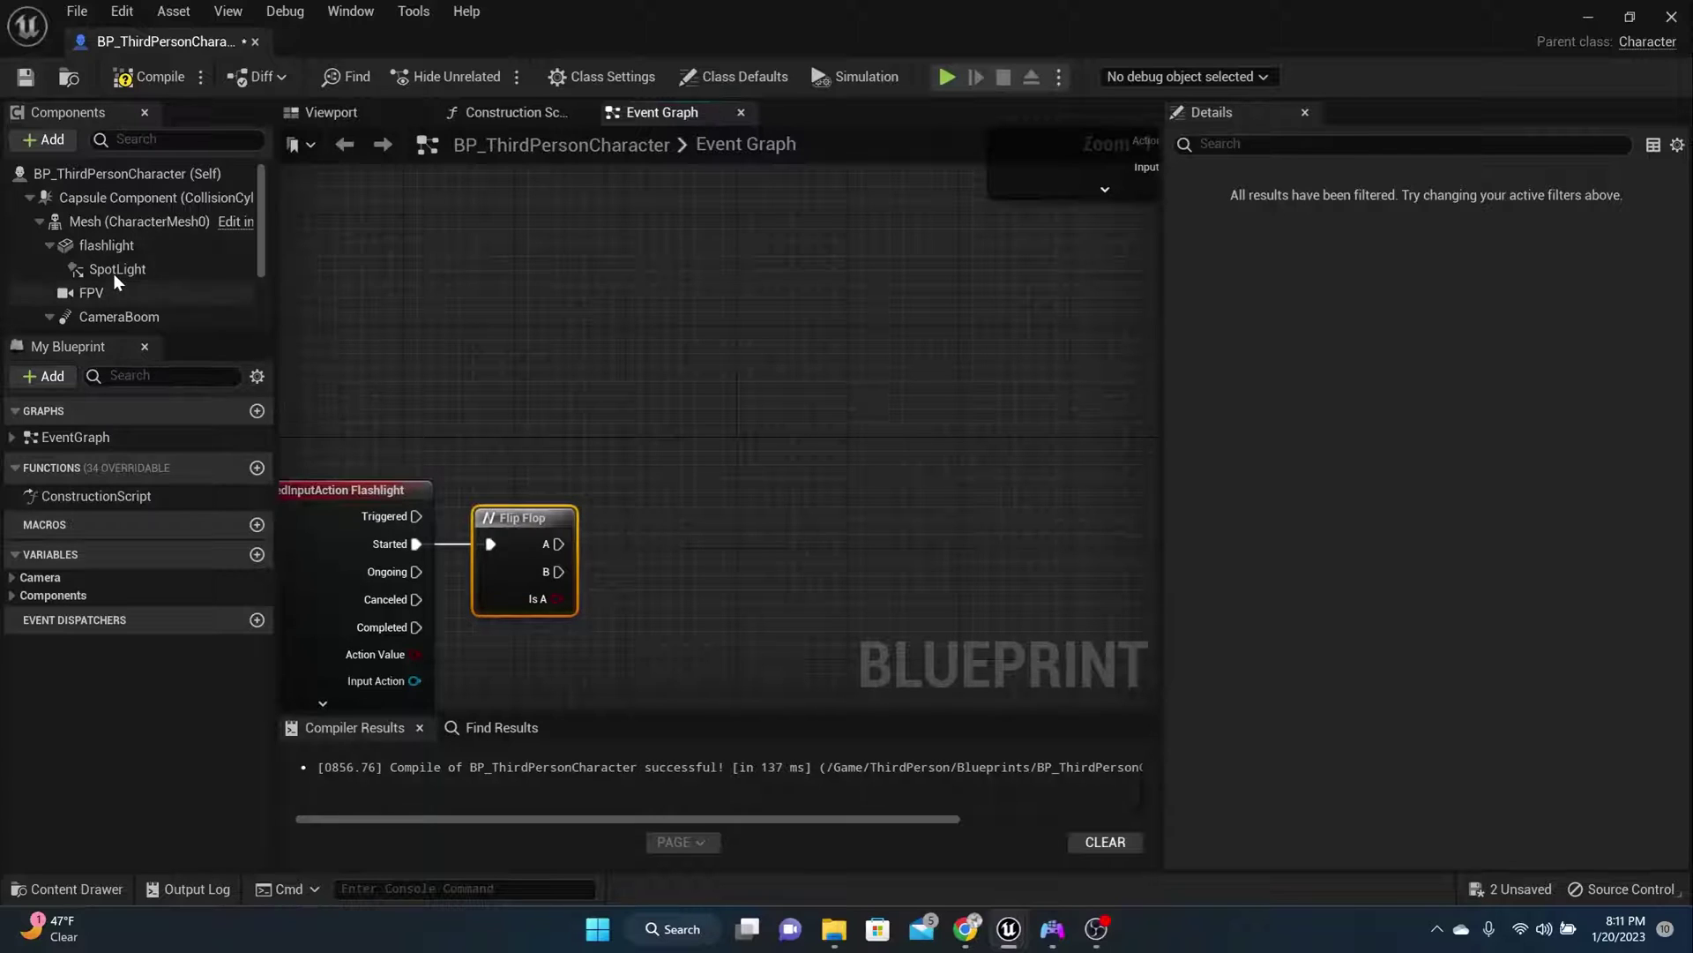
drag(117, 268, 674, 409)
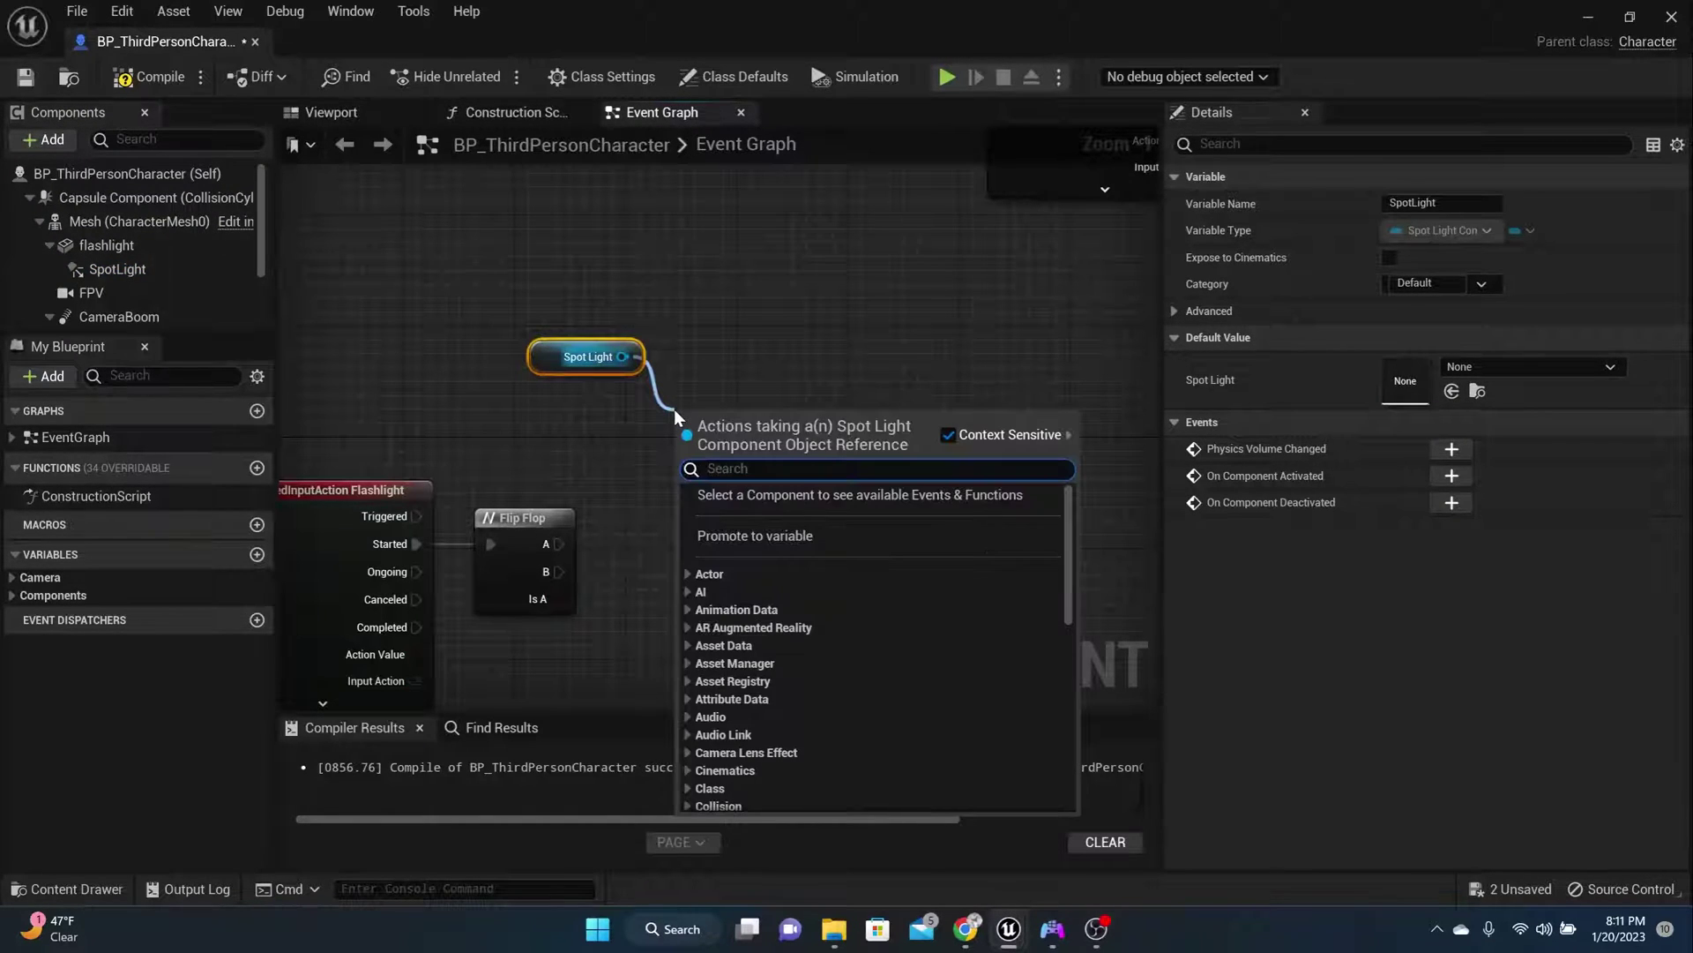
text(setin)
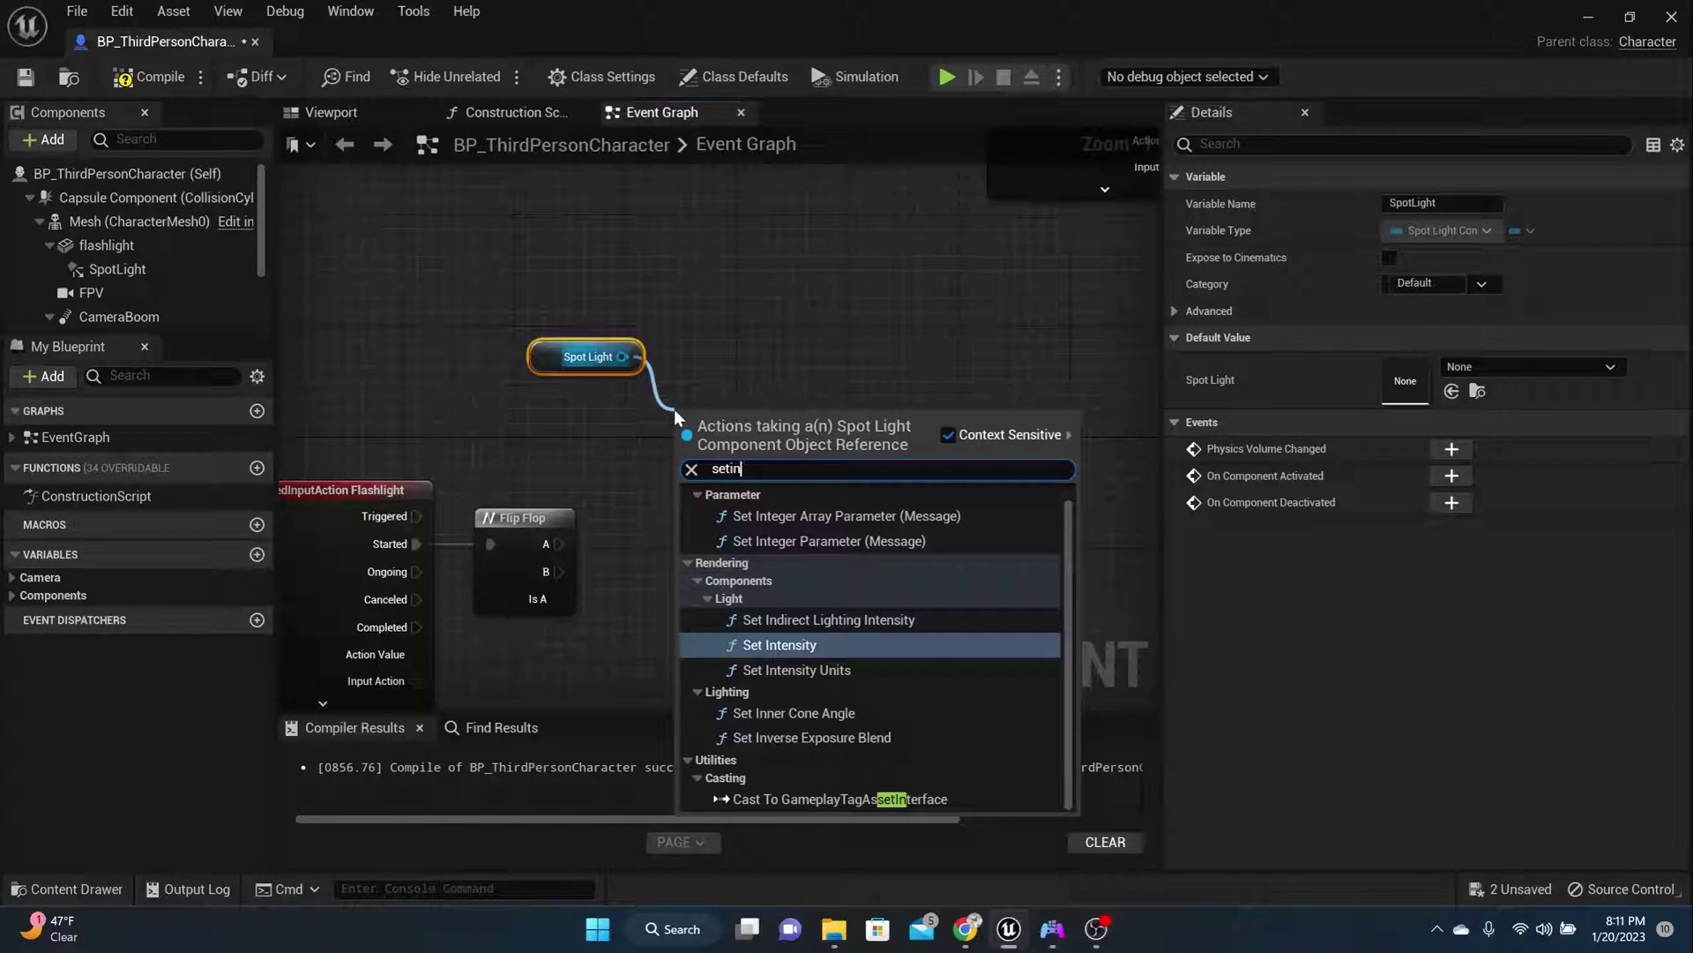
click(781, 645)
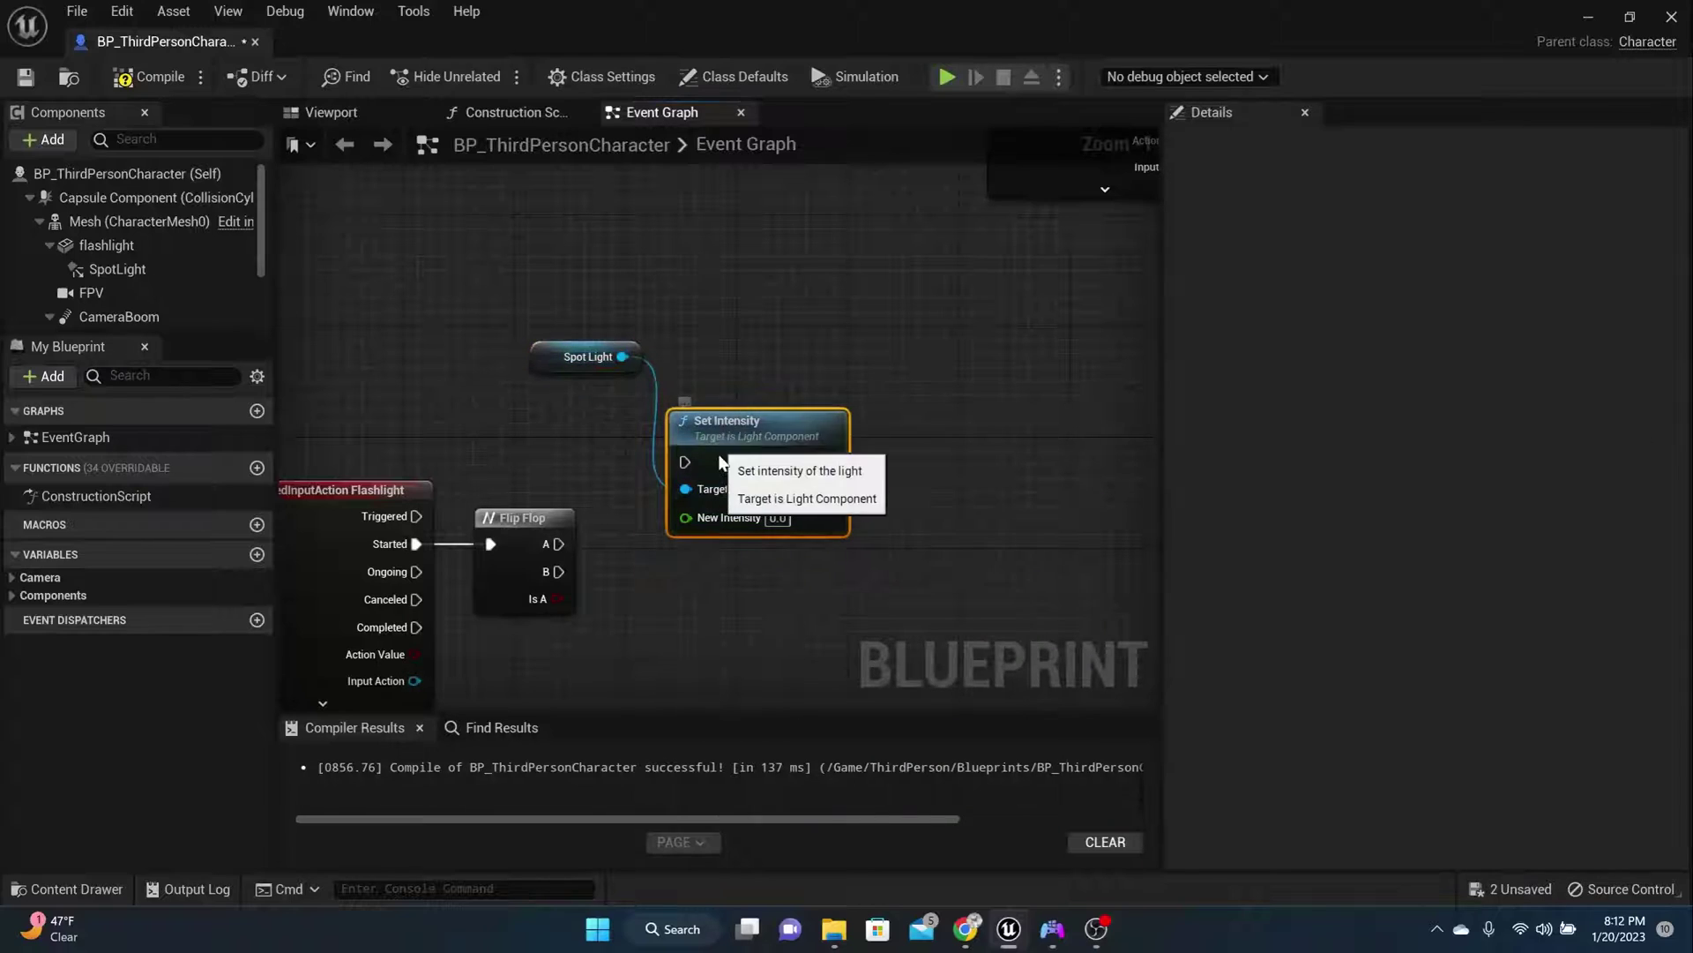
Connect the Flip Flop's A output to Set Intensity and set its New Intensity to 100000
drag(558, 544, 771, 452)
drag(817, 531, 836, 529)
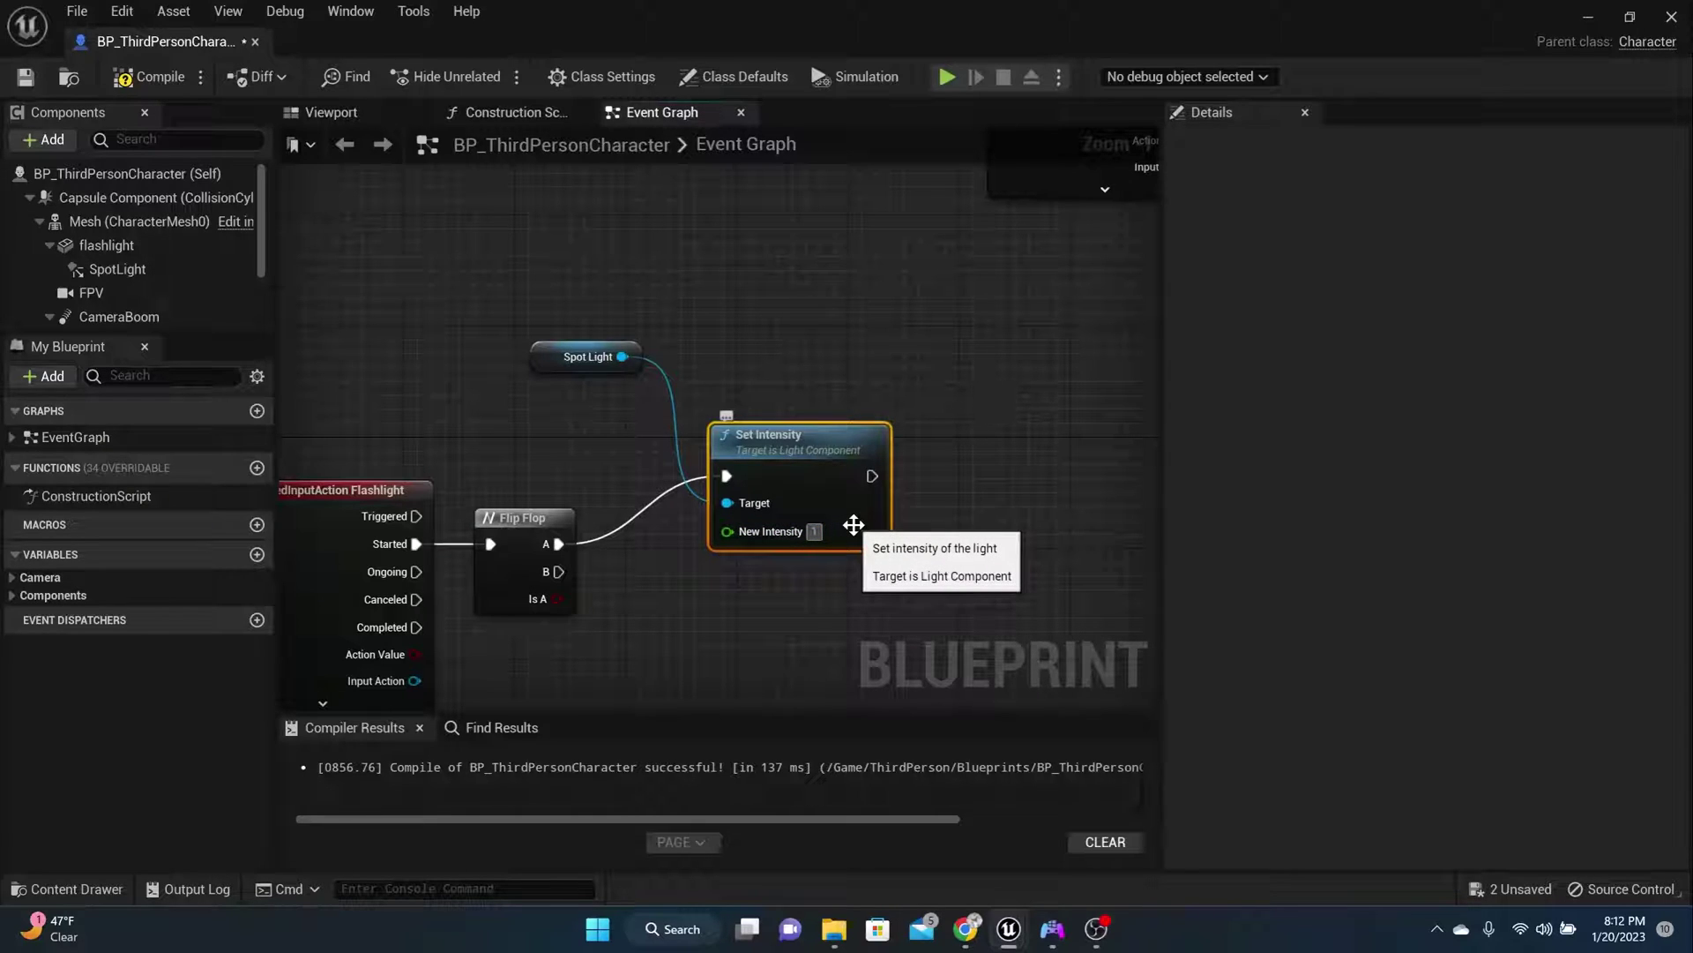
text(100000)
click(970, 535)
drag(820, 441, 790, 427)
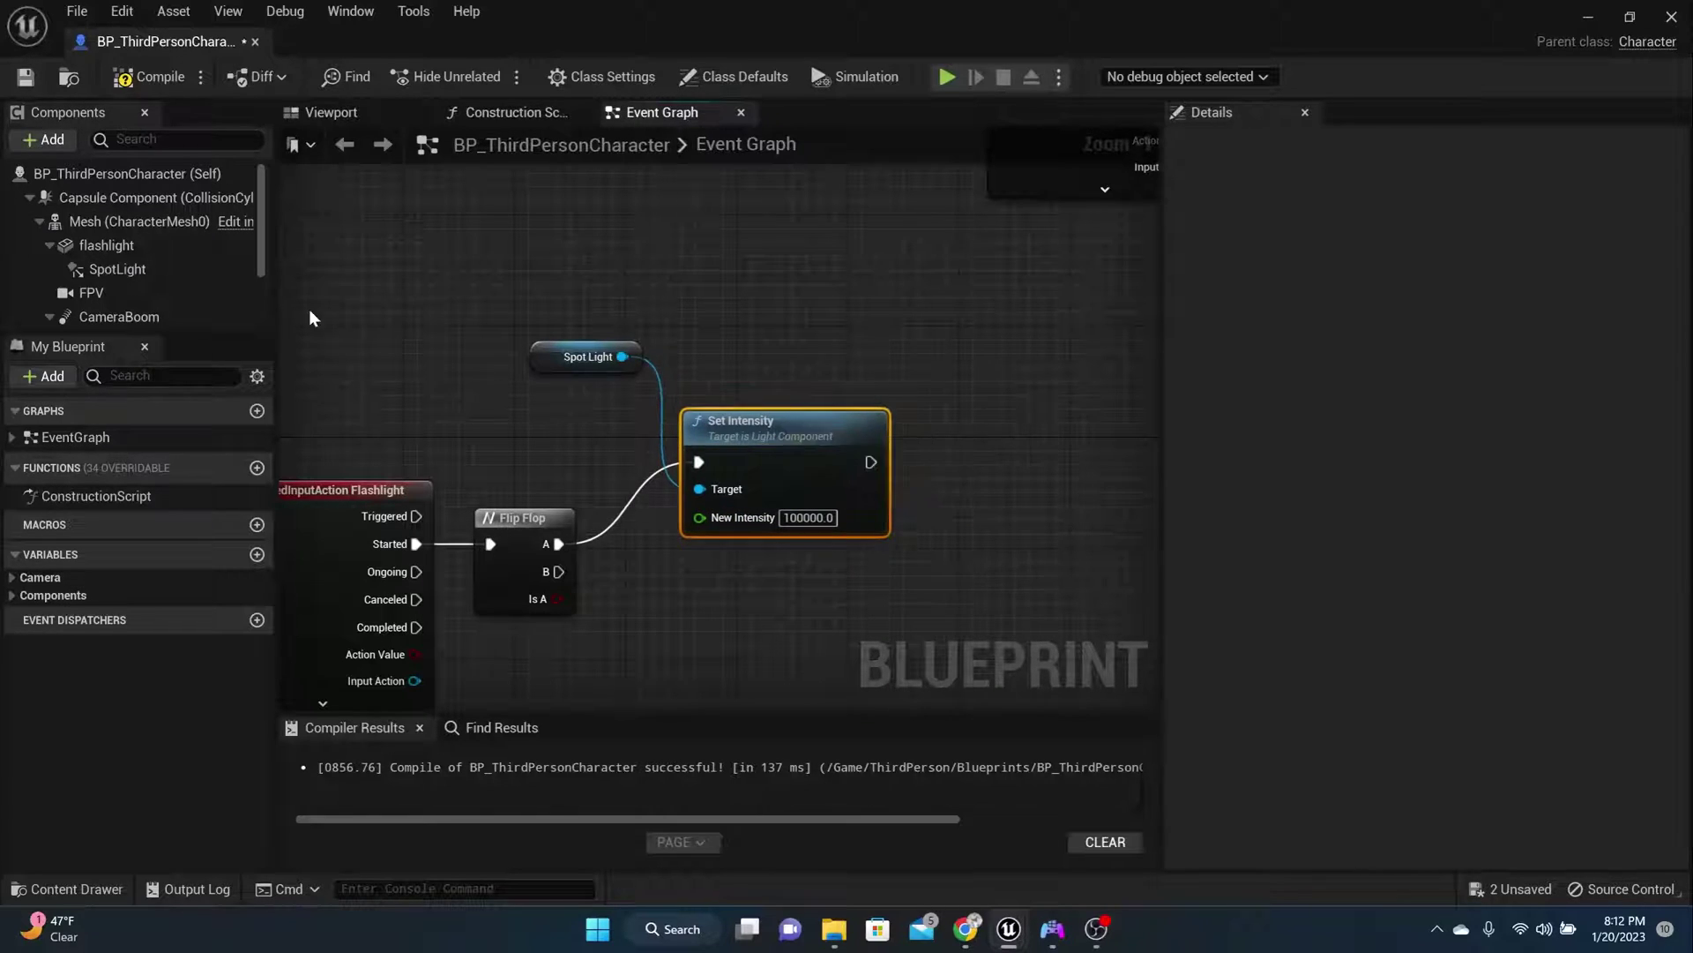
Add a flashlight component reference with a Set Material node and connect it to run after Set Intensity
drag(114, 247, 954, 419)
text(setma)
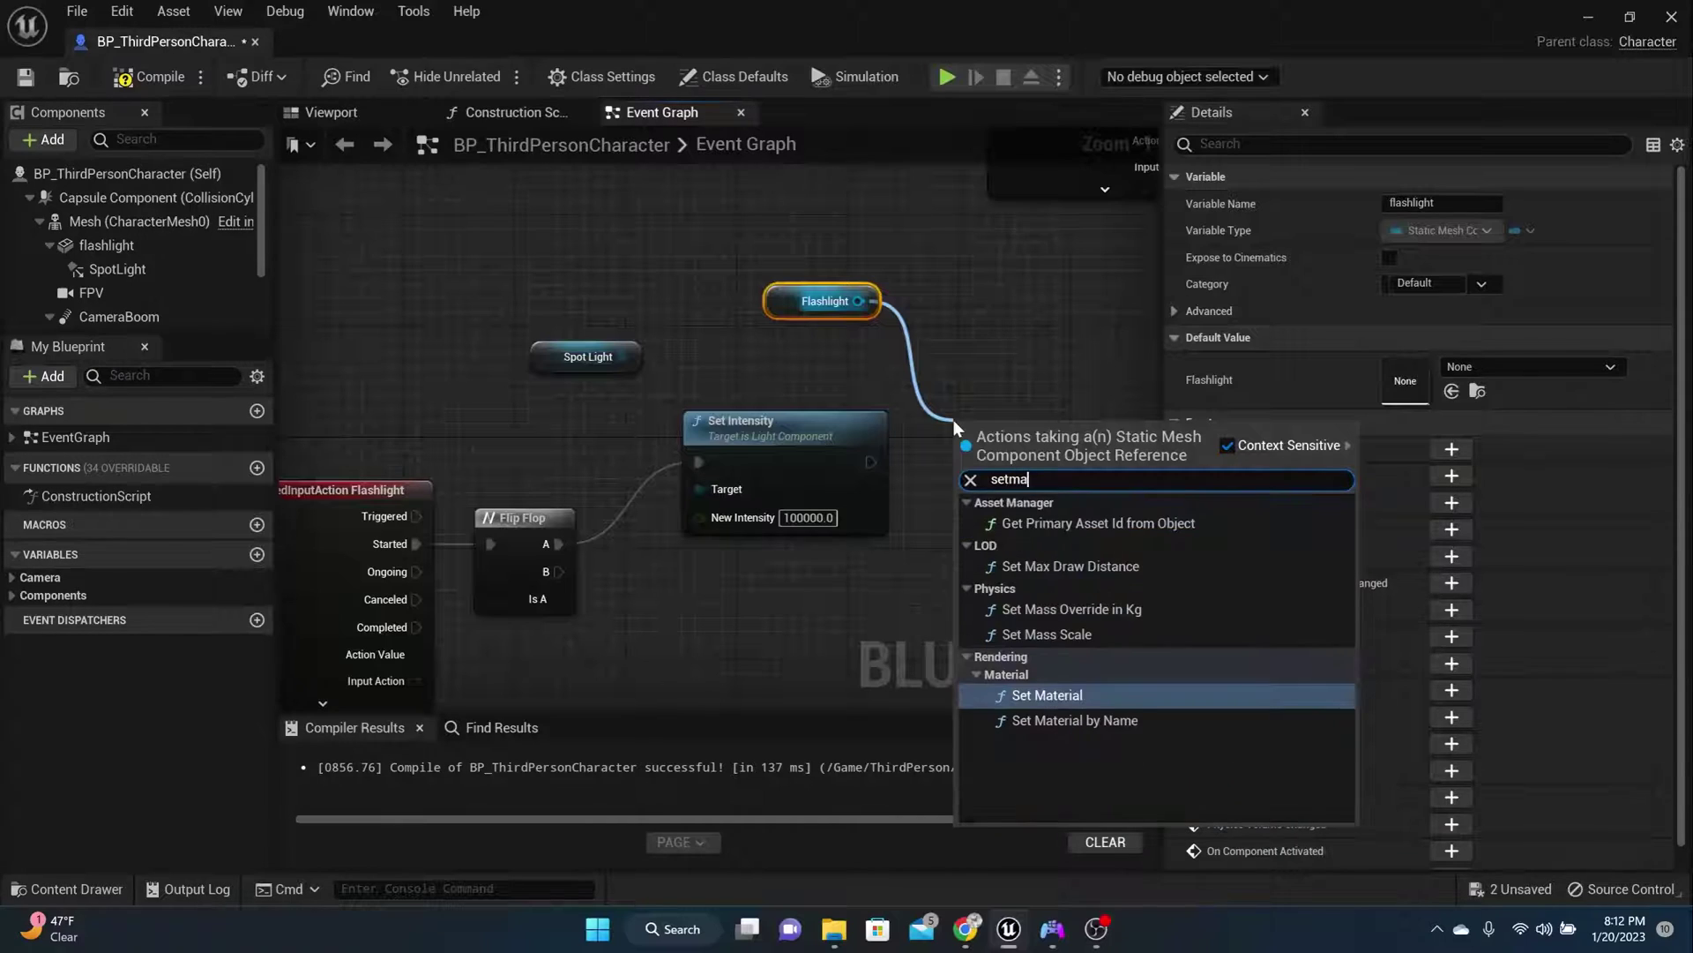
click(1050, 695)
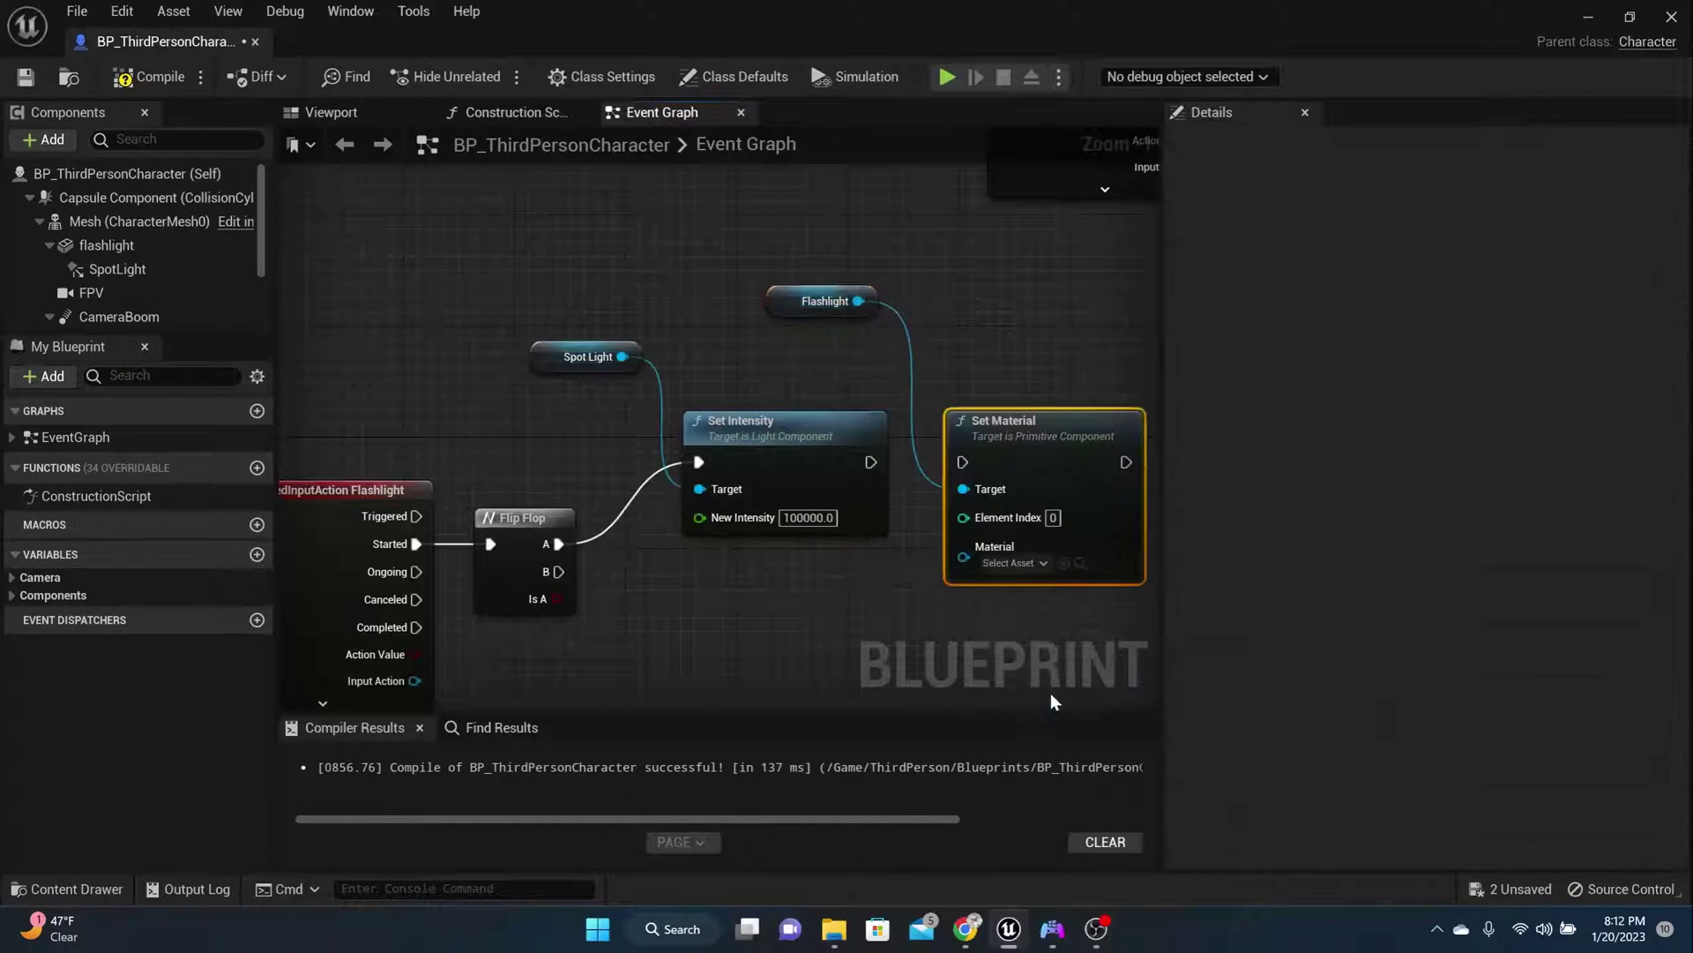
drag(962, 461, 870, 461)
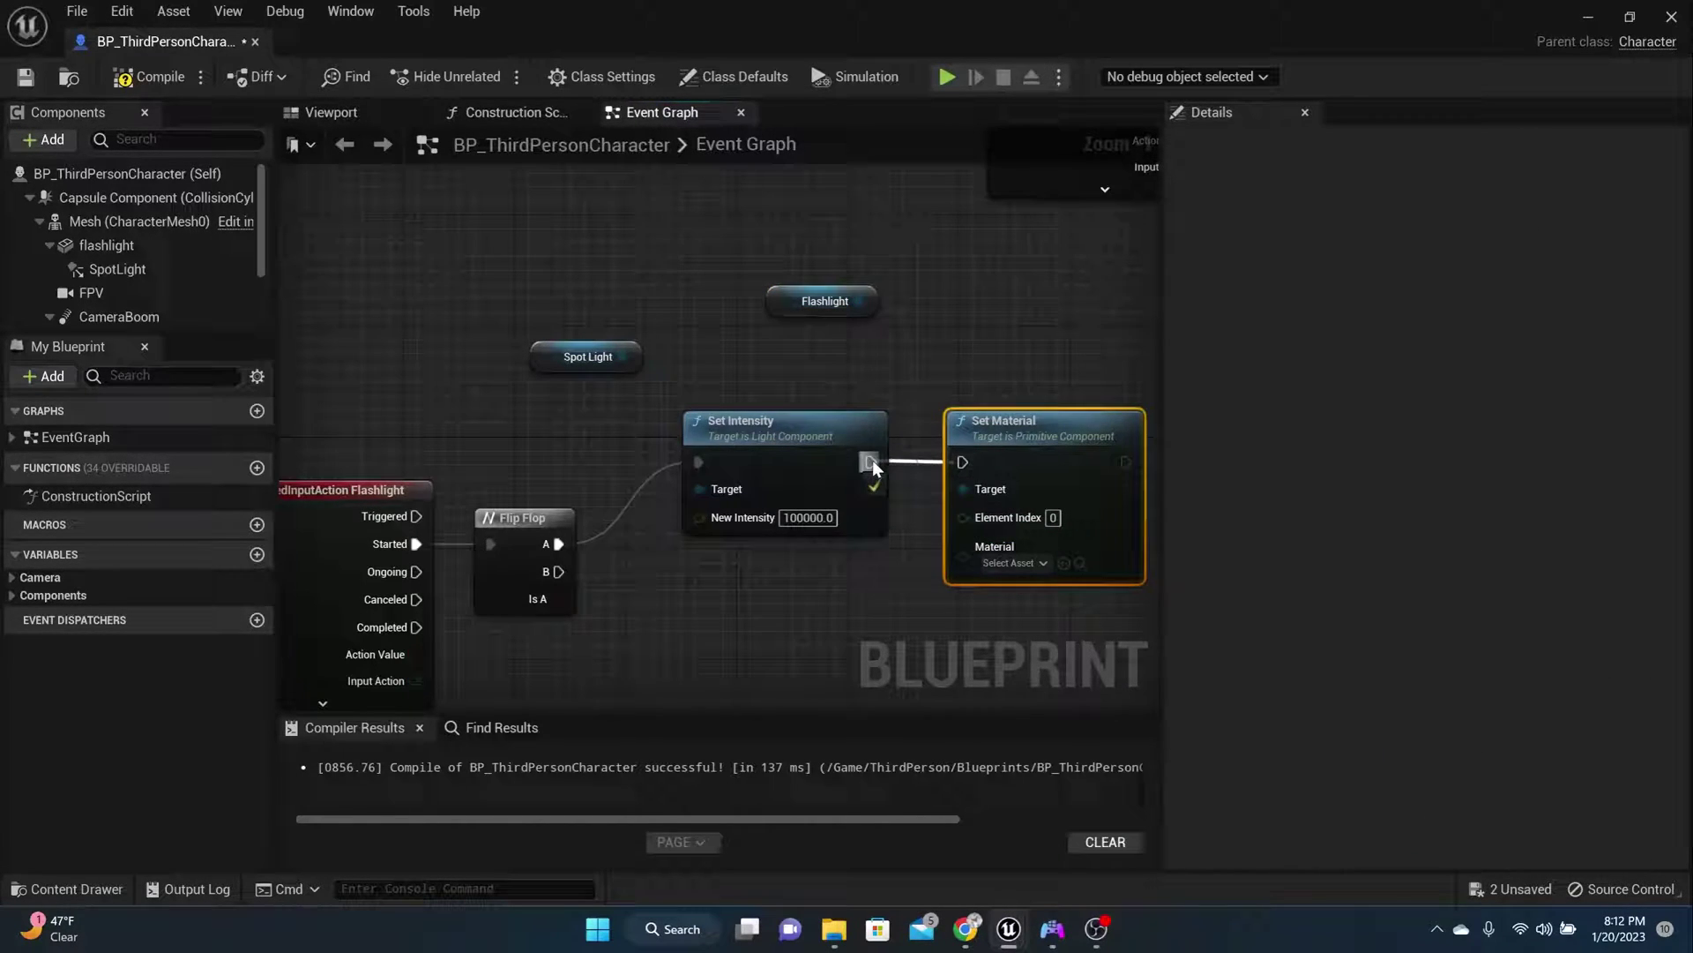
Check the material slots of the flashlight static mesh and set the Set Material node's Element Index to 1
click(130, 251)
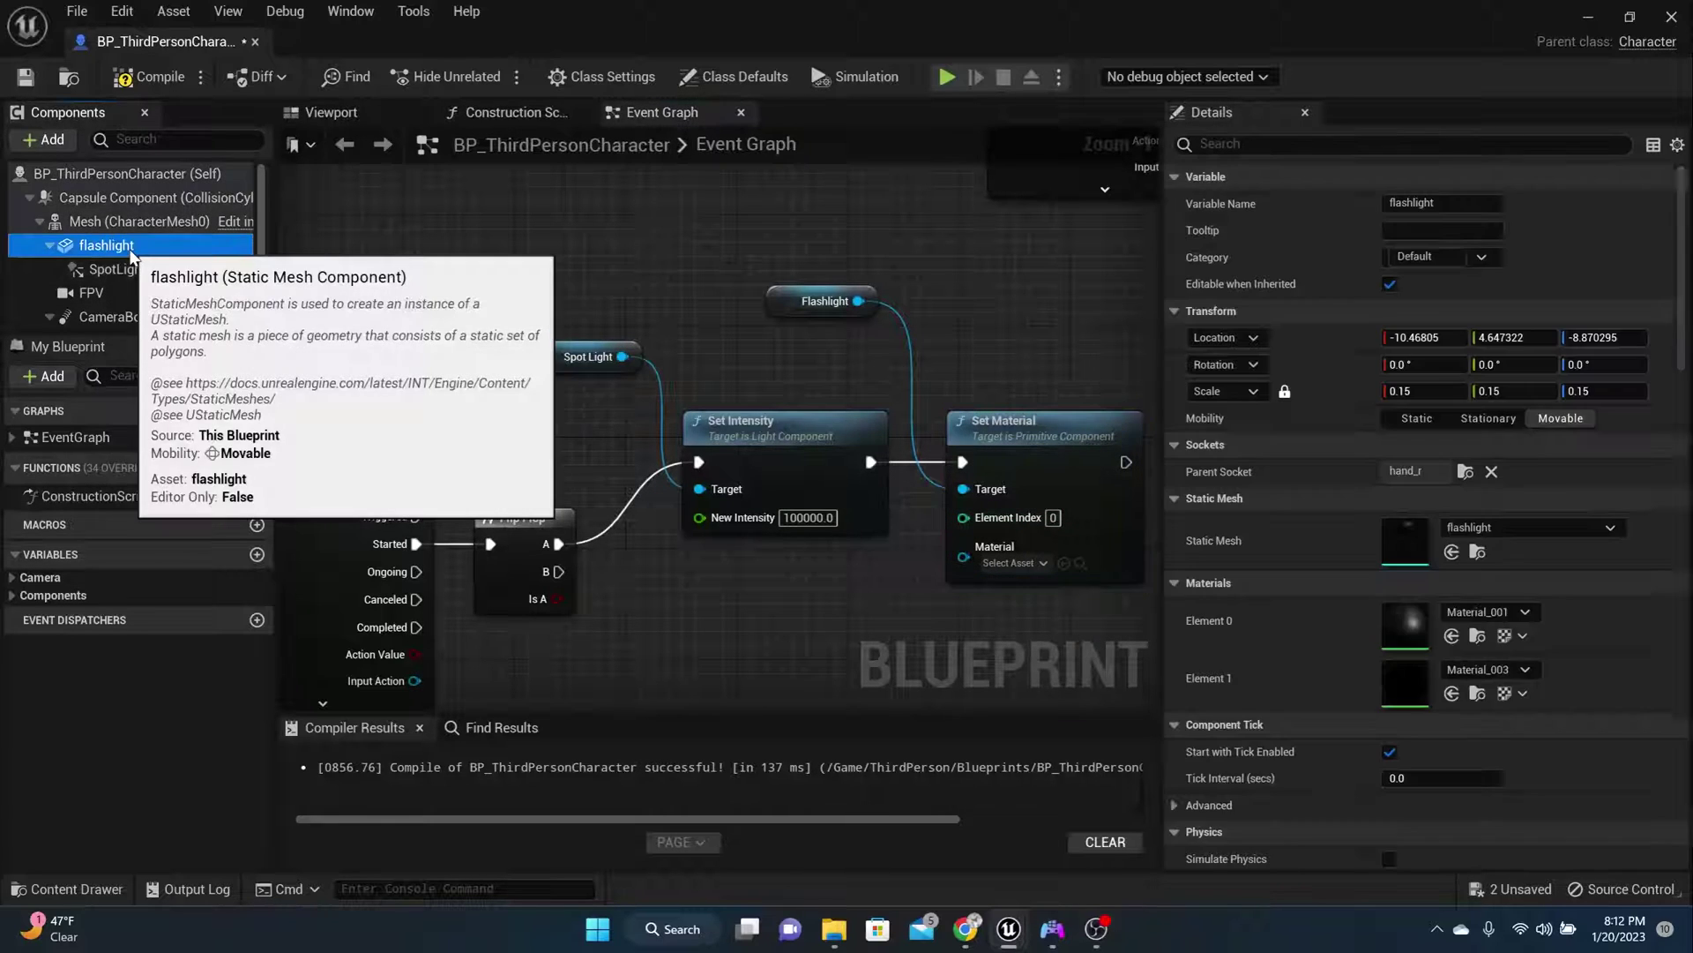
double_click(1417, 548)
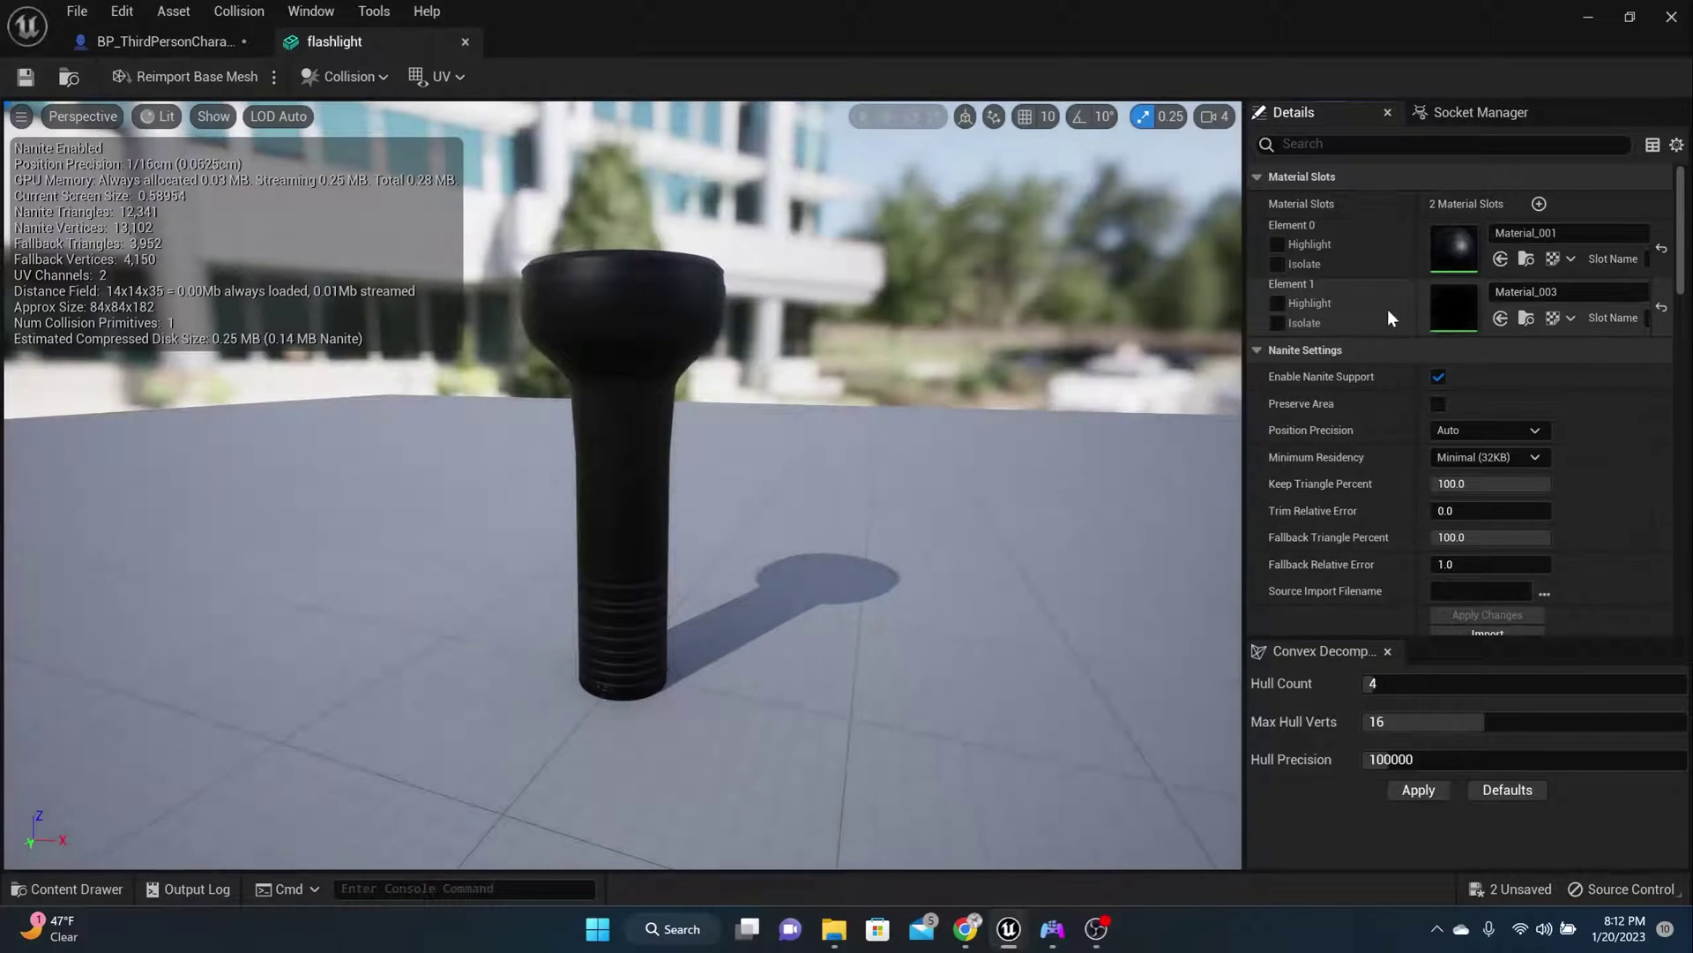
click(182, 44)
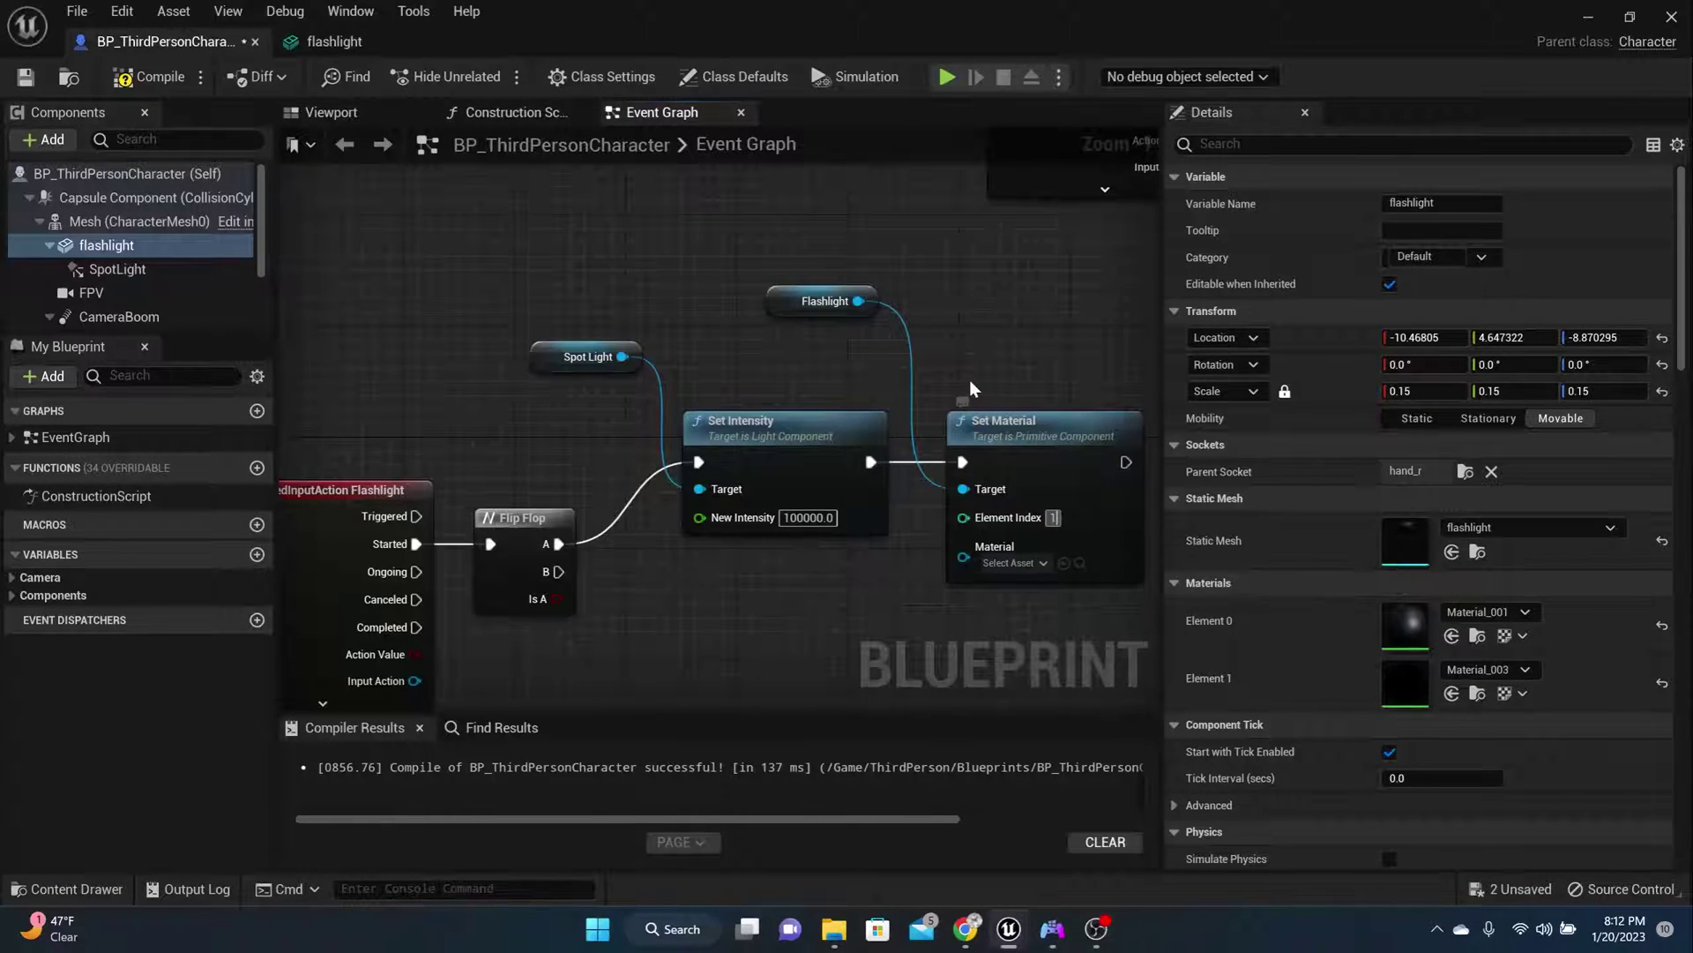
Look up the flashlight's materials in the ThirdPerson/Blueprints/assets/flashlight content folder
click(66, 888)
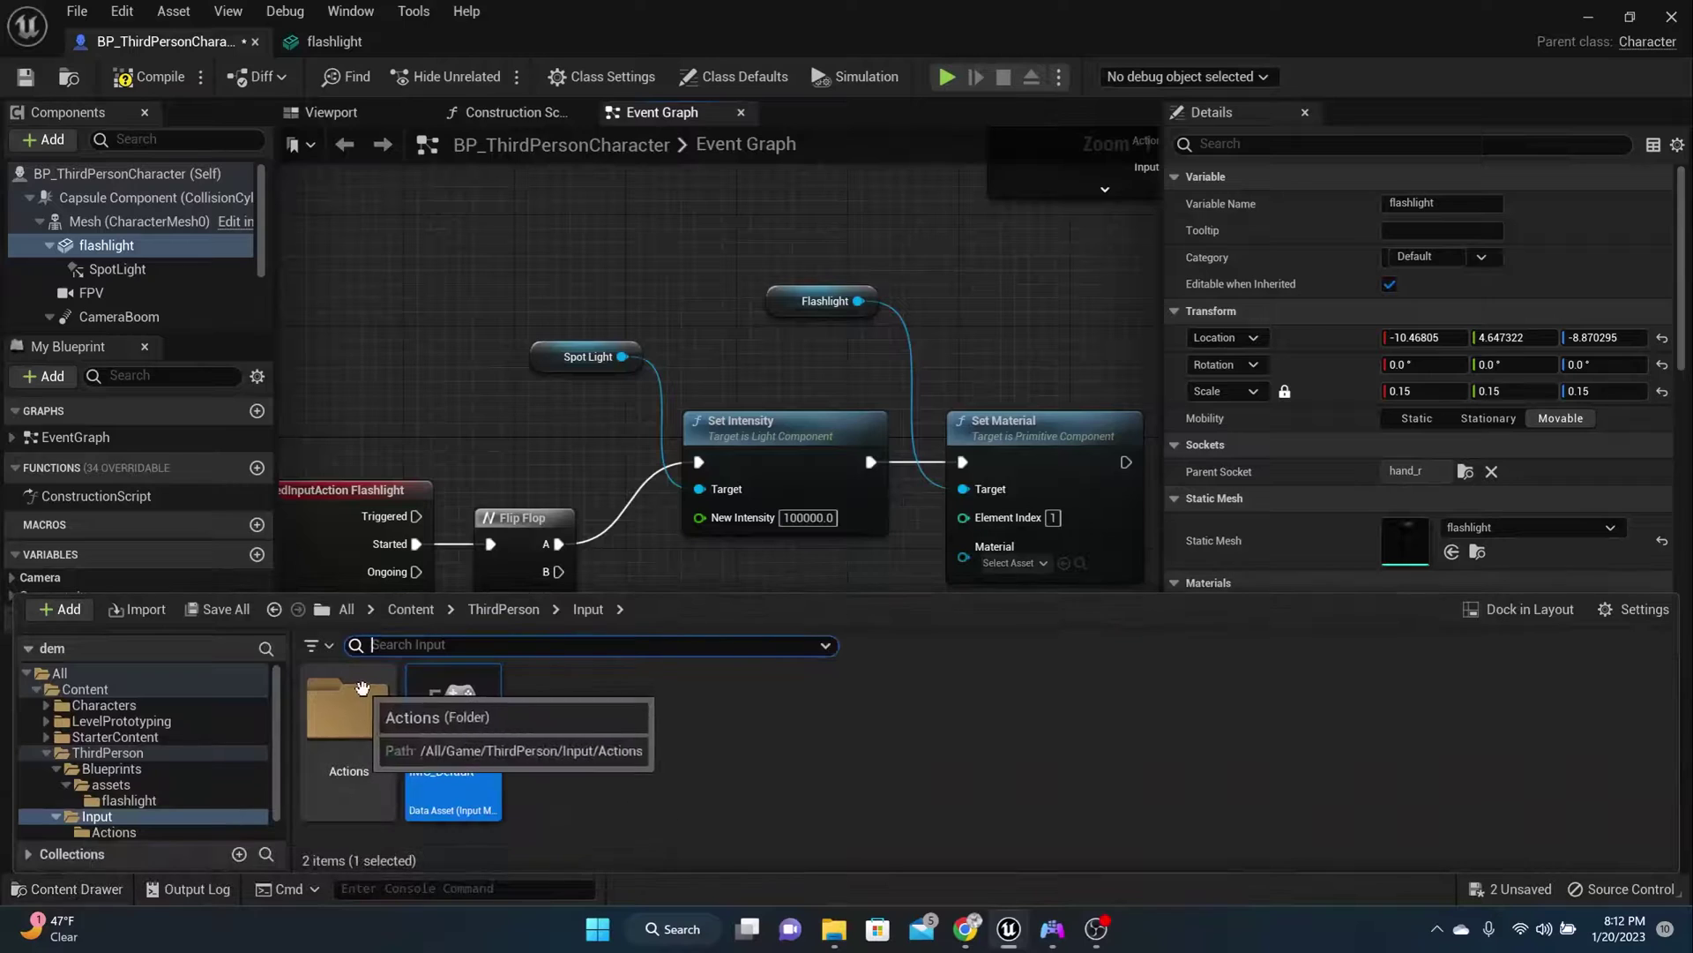
click(489, 611)
click(411, 609)
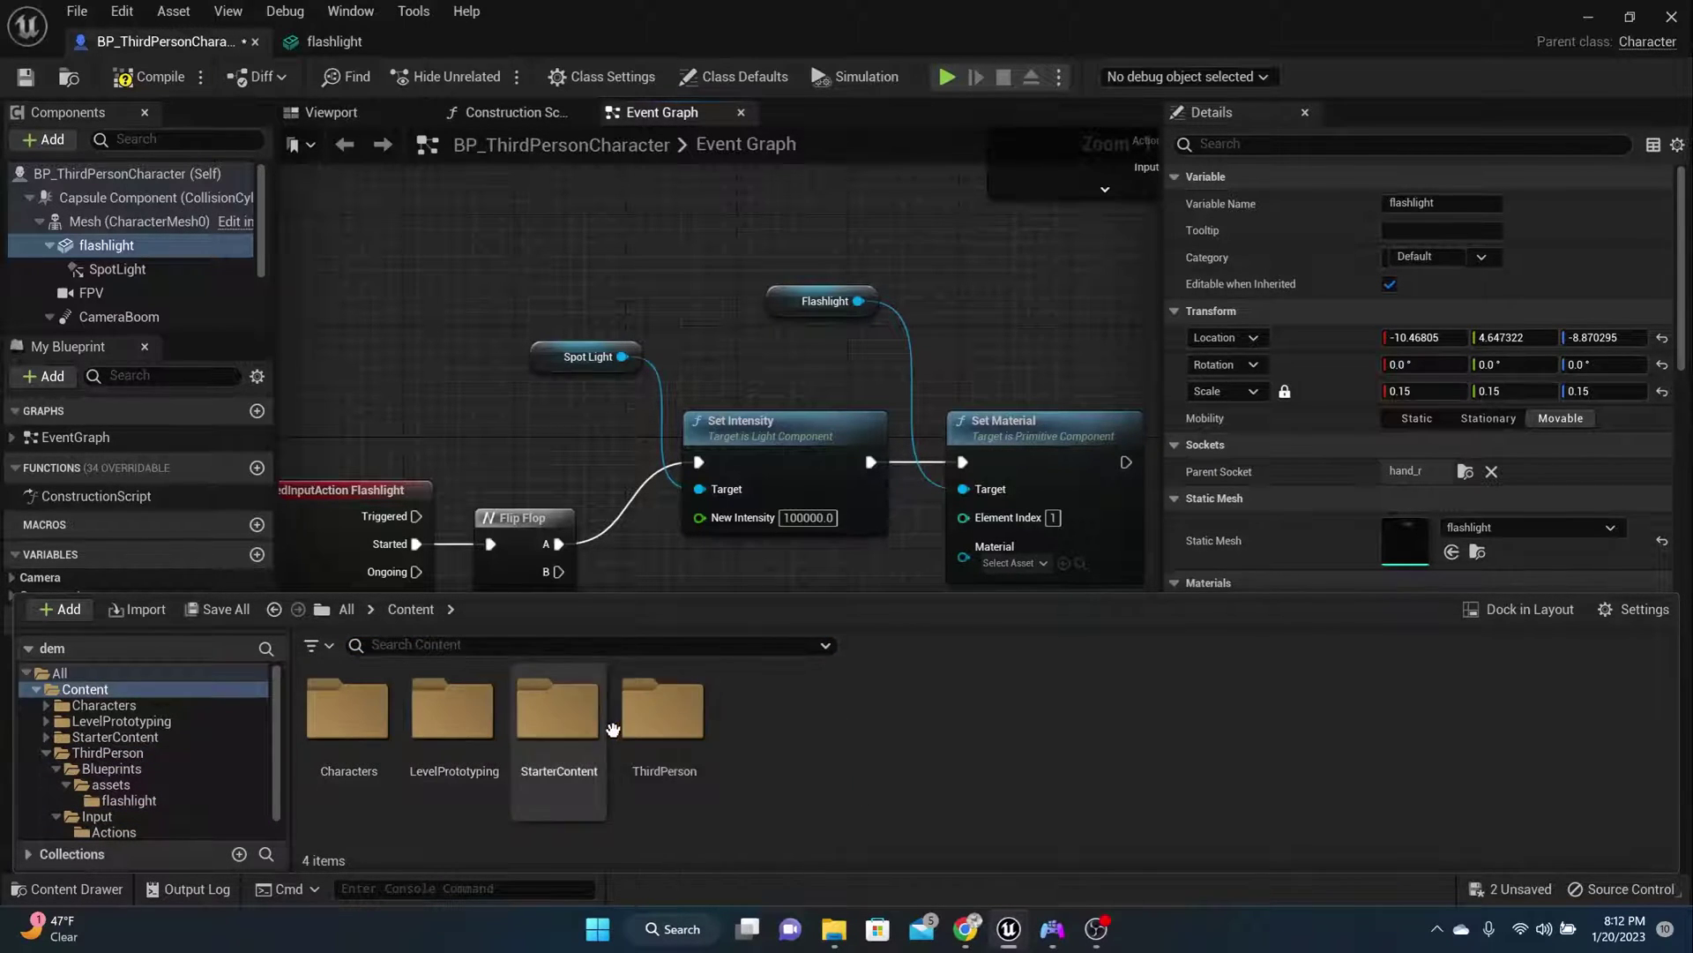
double_click(672, 732)
double_click(346, 712)
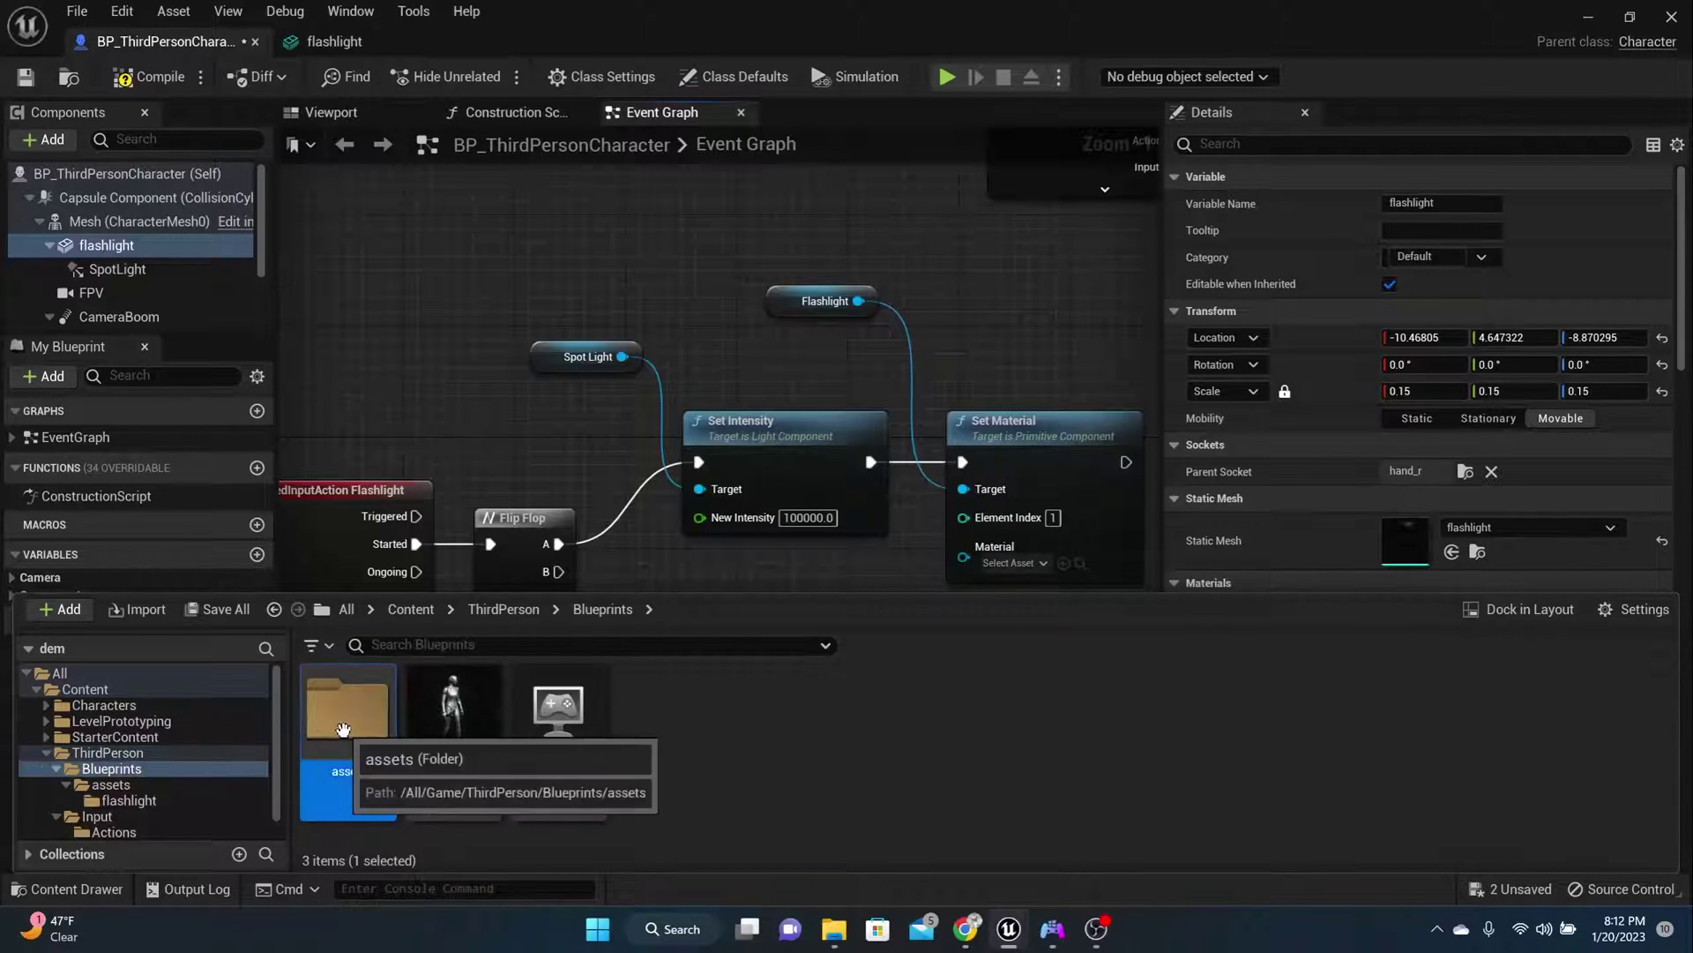
double_click(344, 729)
click(343, 728)
double_click(344, 728)
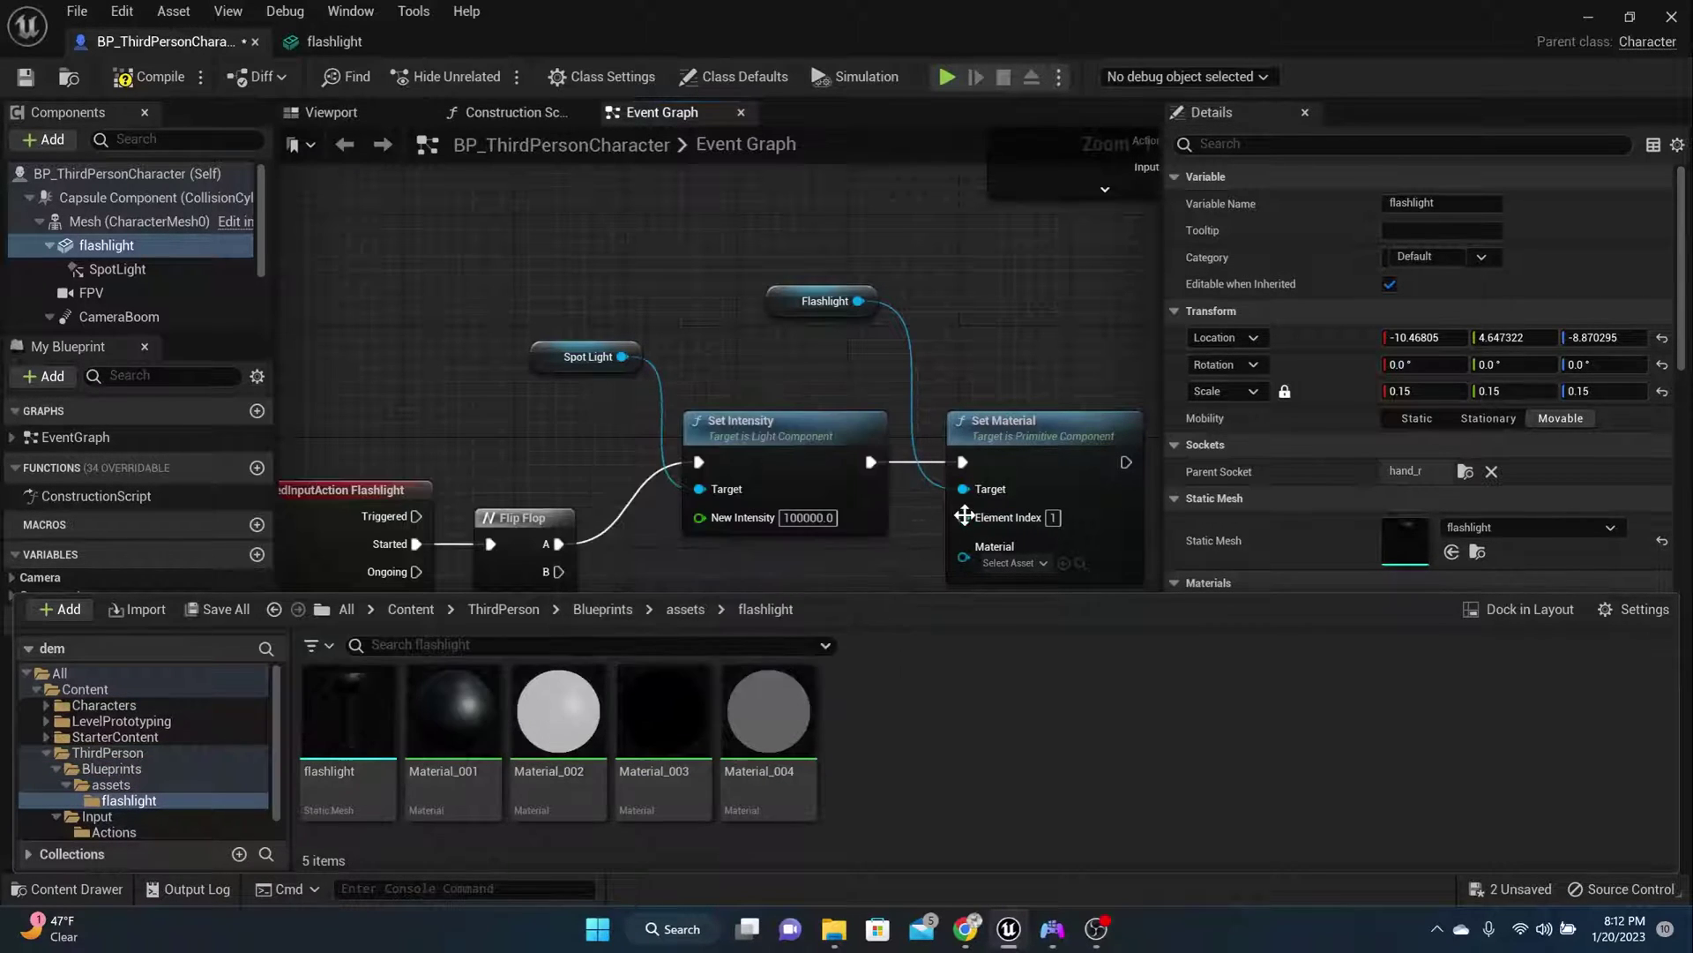
Assign Material_002 as the material of the Set Material node
click(1028, 563)
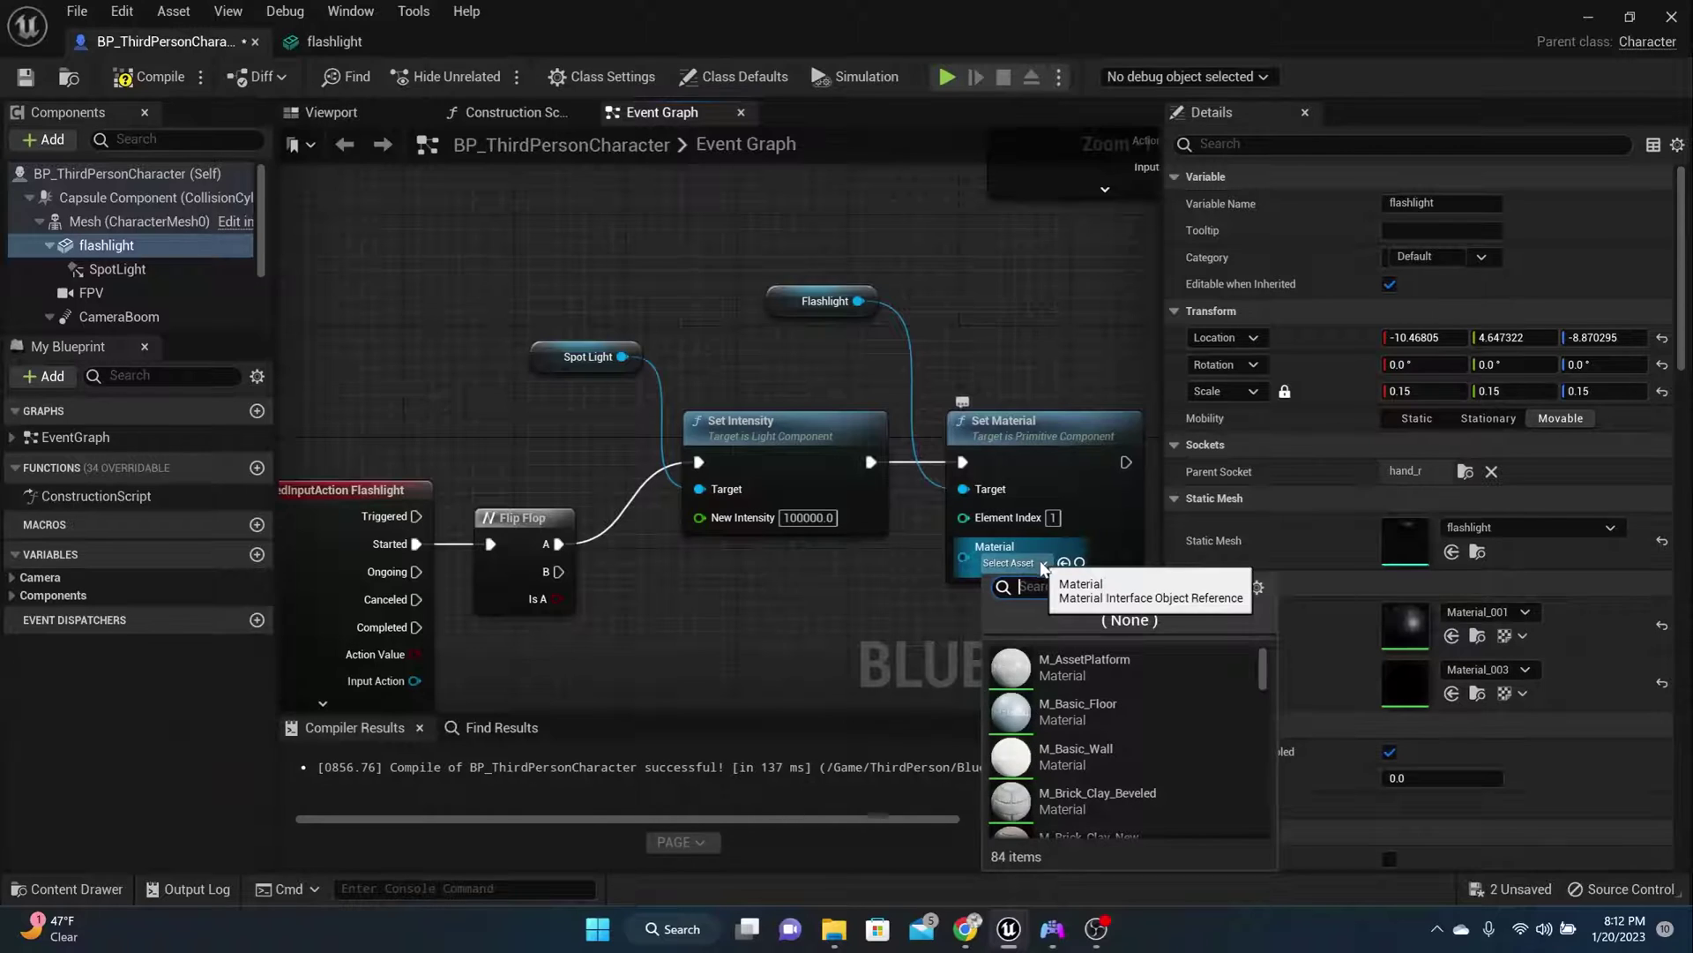
text(002)
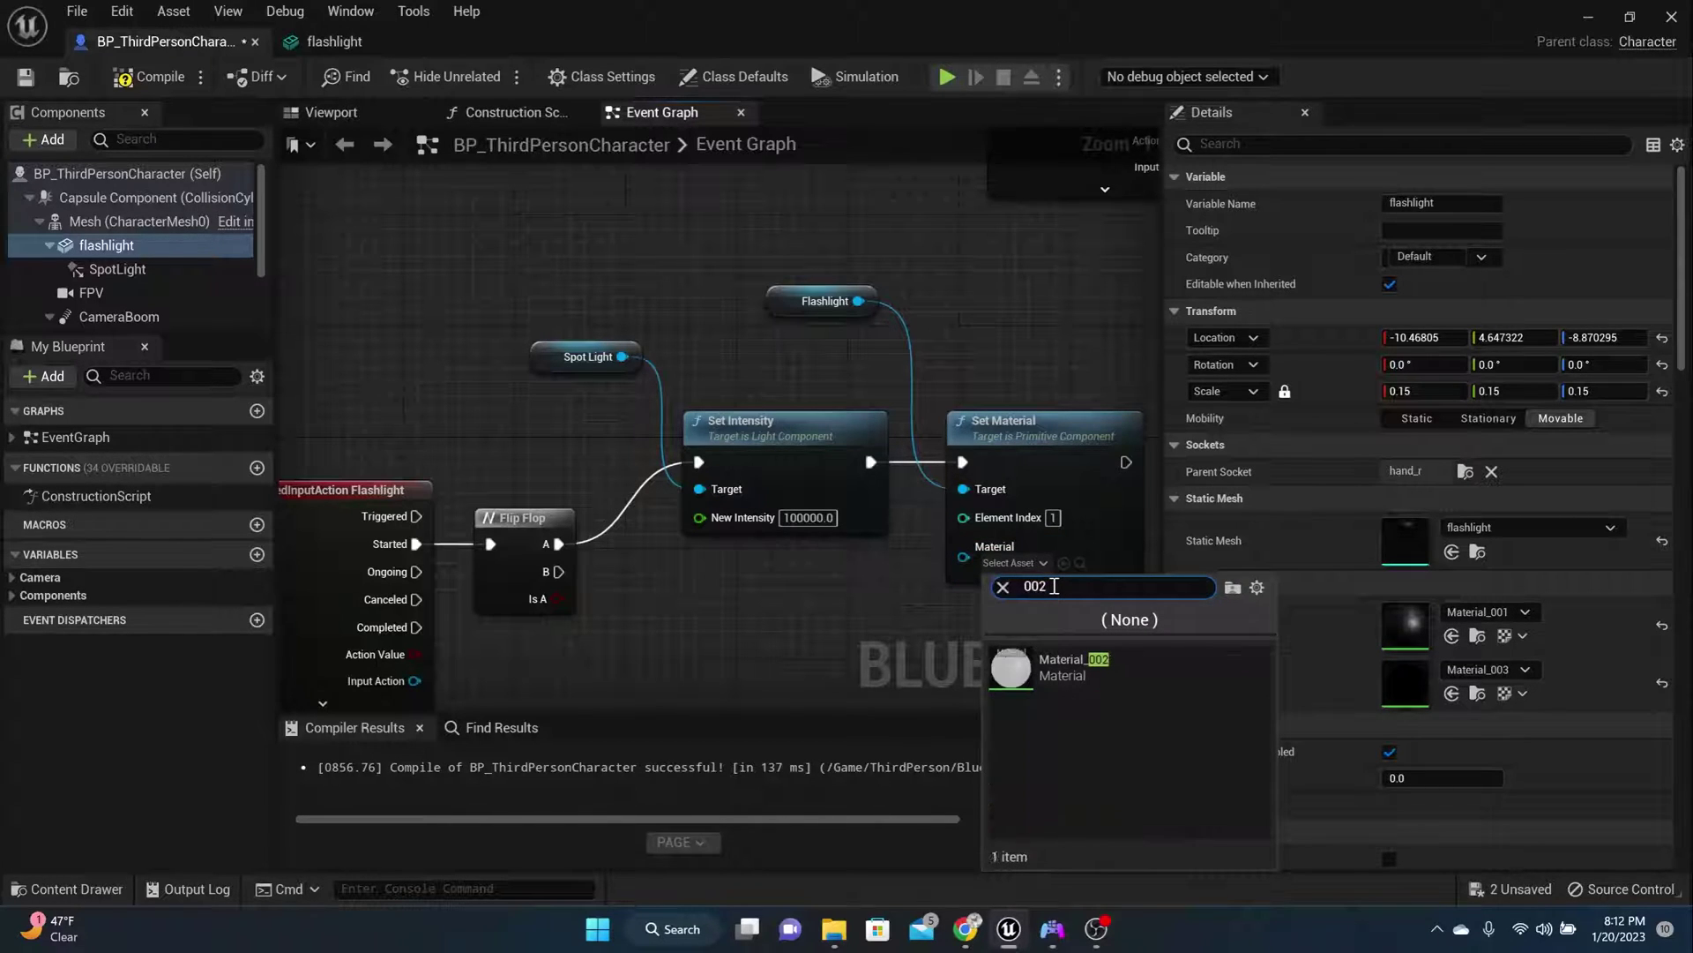
click(1051, 664)
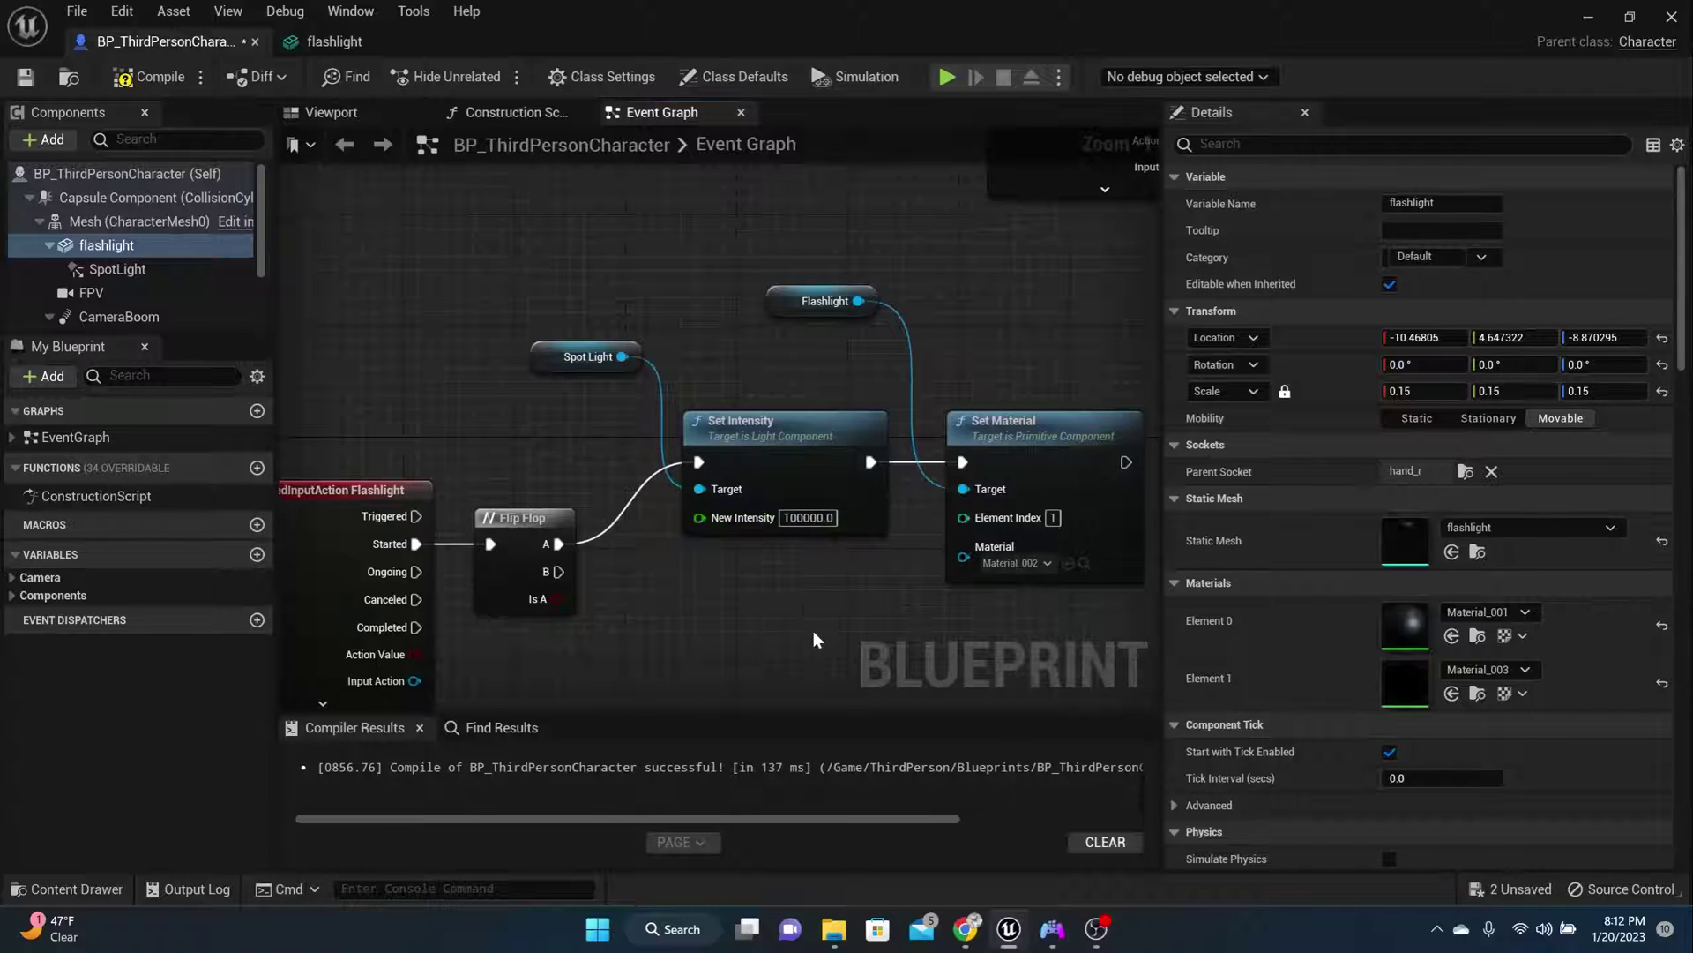
Duplicate the Spot Light, Set Intensity, Flashlight and Set Material nodes and connect the copied Set Intensity to the Flip Flop's B output
scroll(583, 485, down, 2)
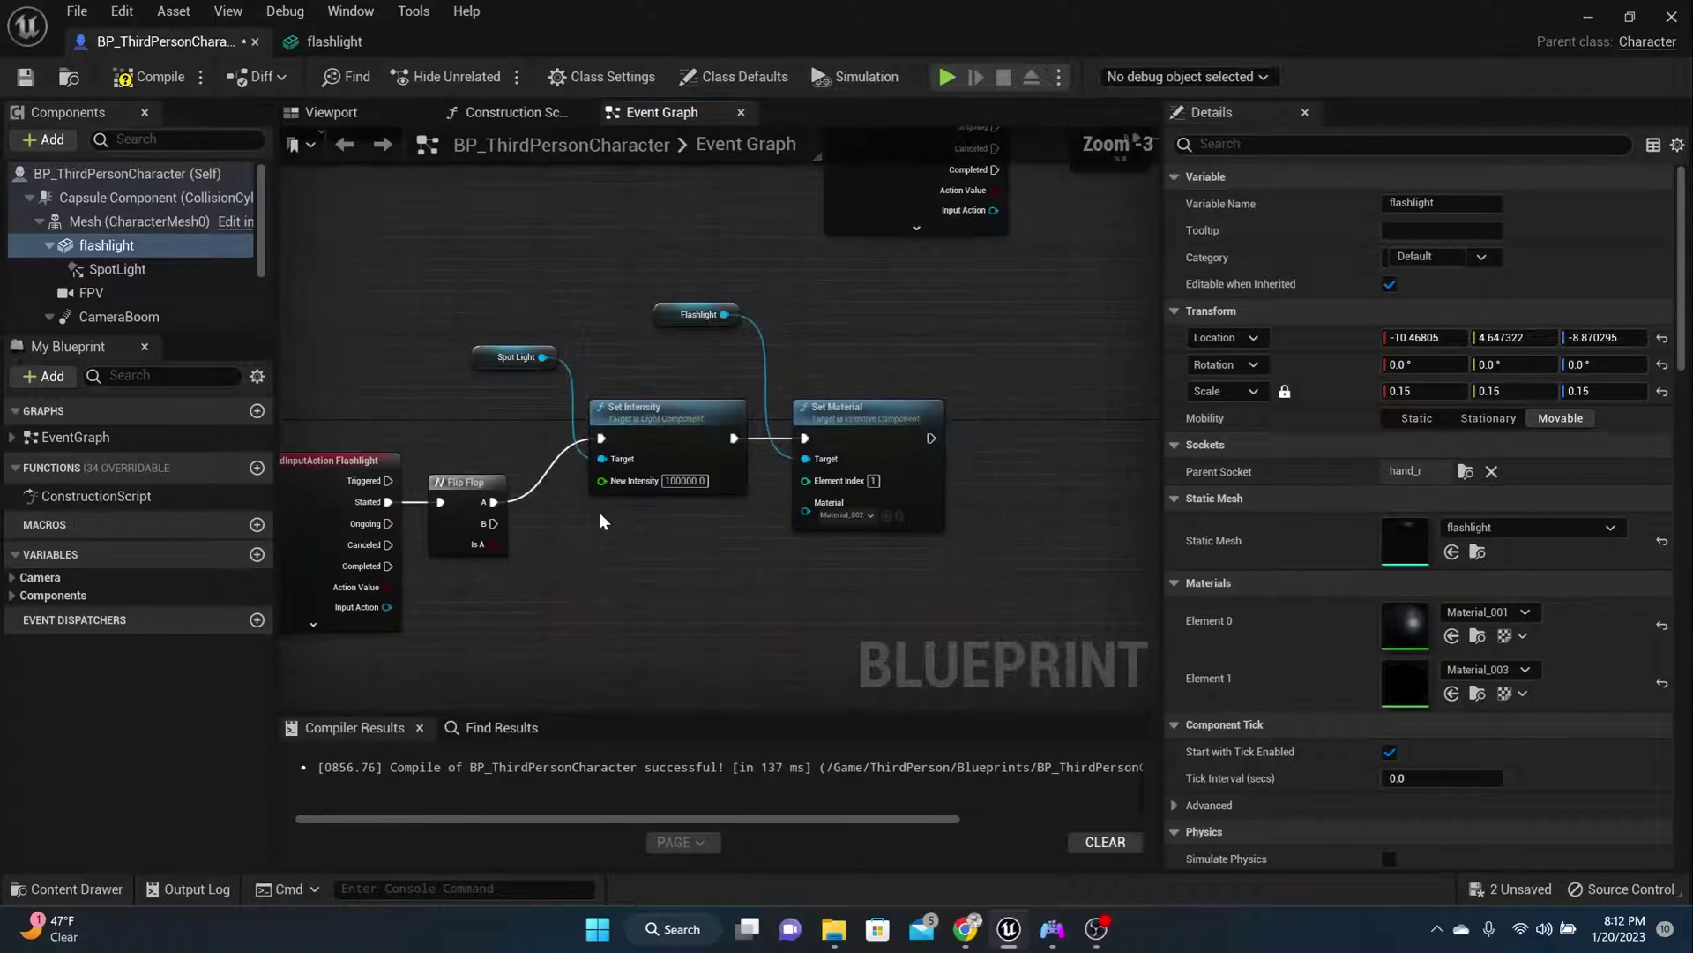
right_drag(601, 521, 681, 407)
drag(624, 367, 715, 429)
click(795, 393)
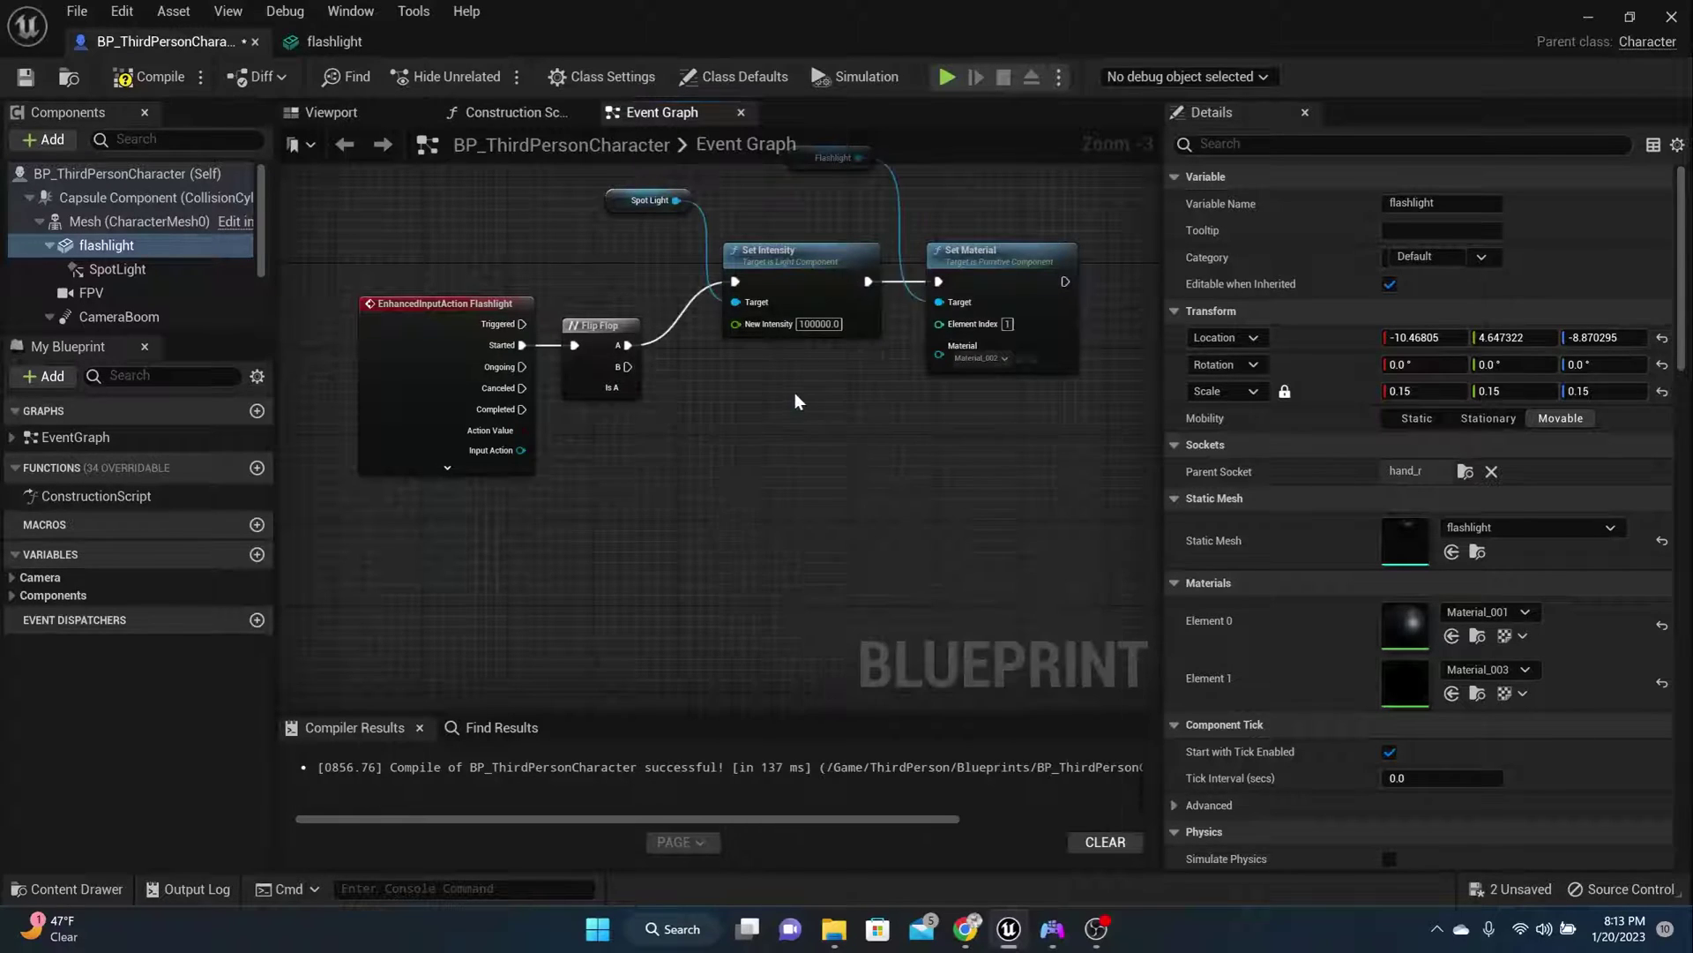
right_drag(824, 447, 696, 554)
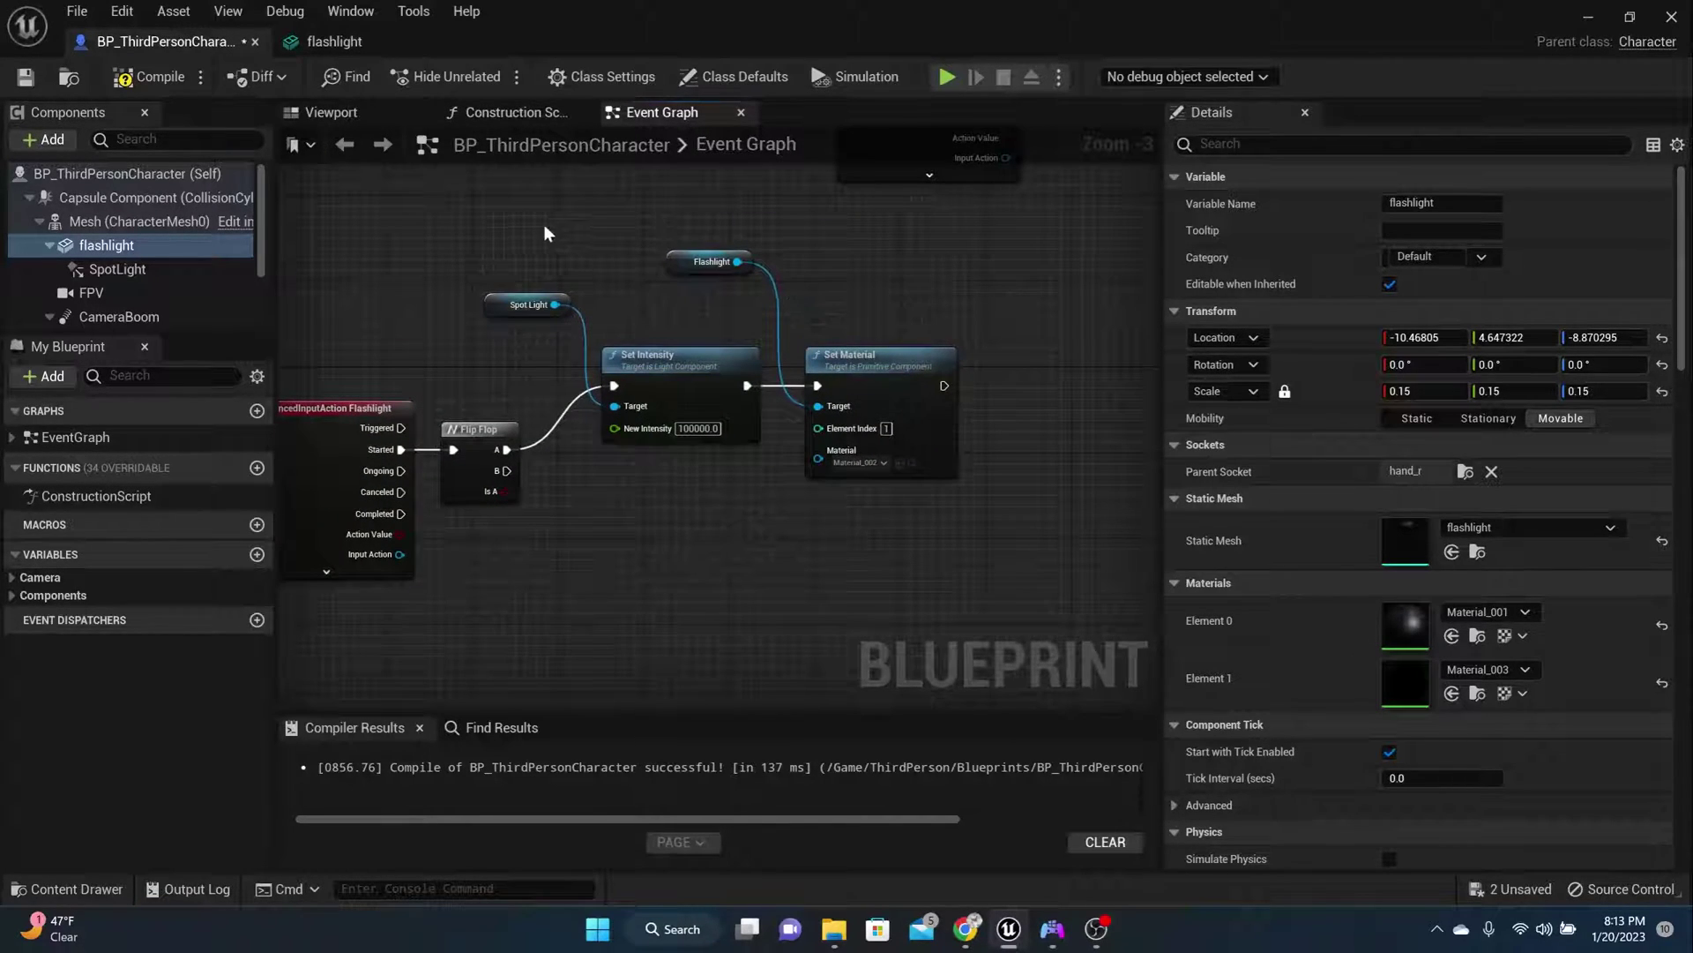
drag(545, 232, 902, 485)
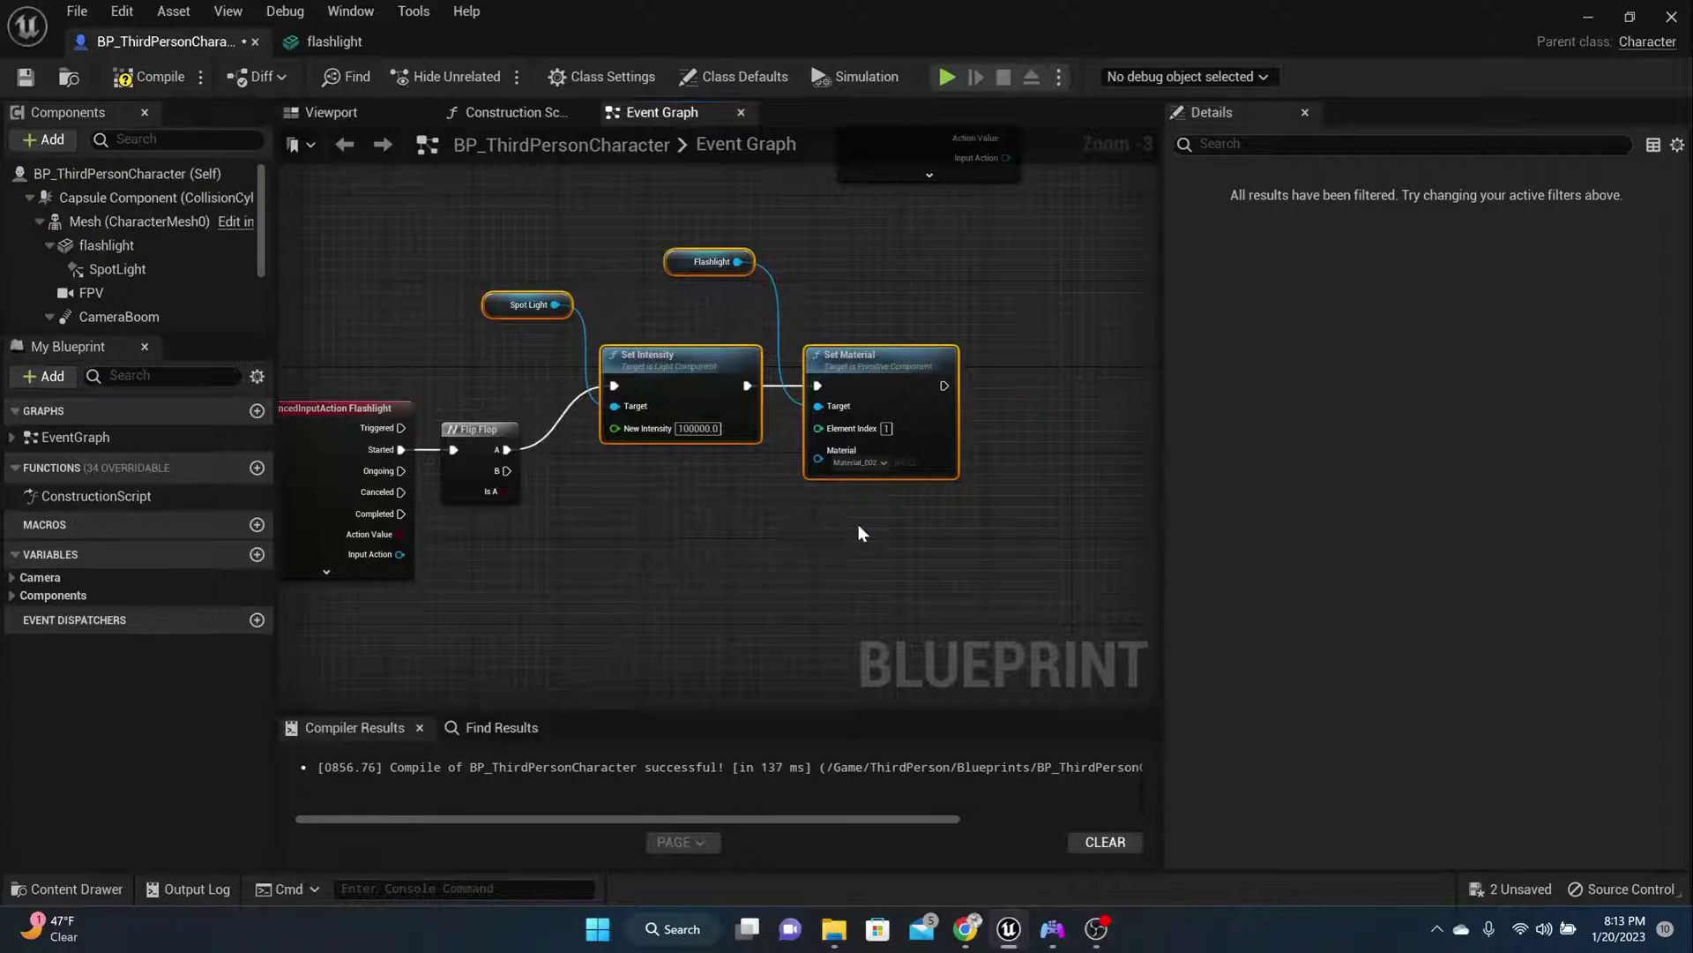
key(ctrl+c)
key(ctrl+v)
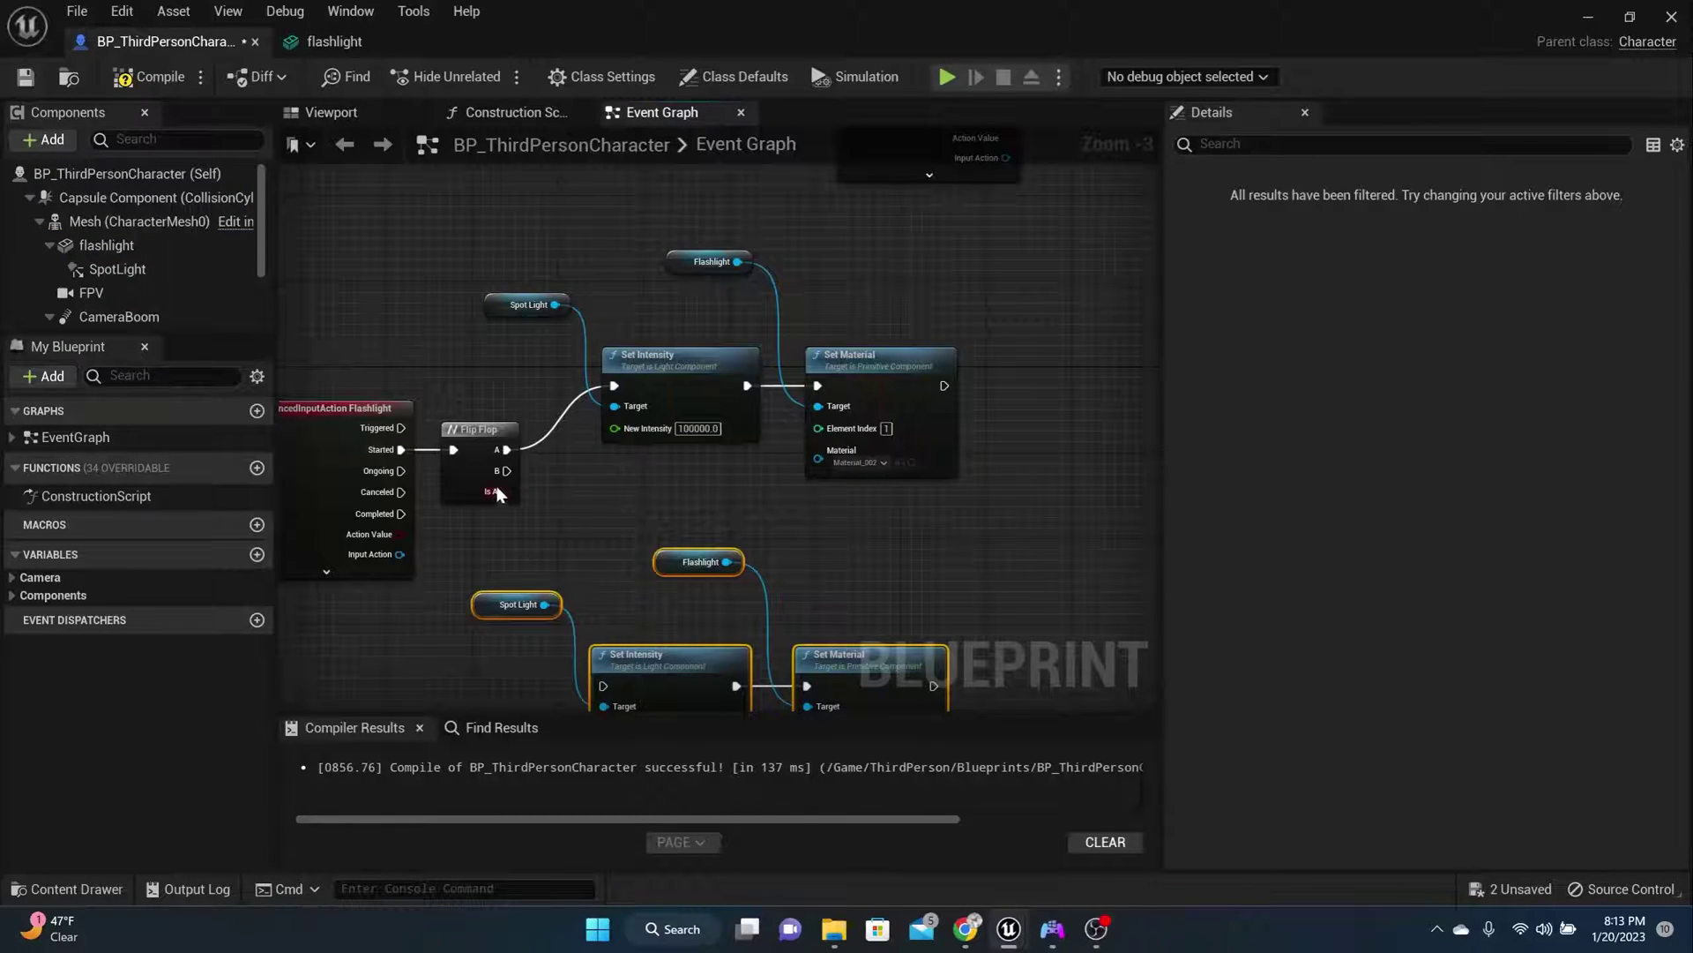
drag(503, 470, 603, 685)
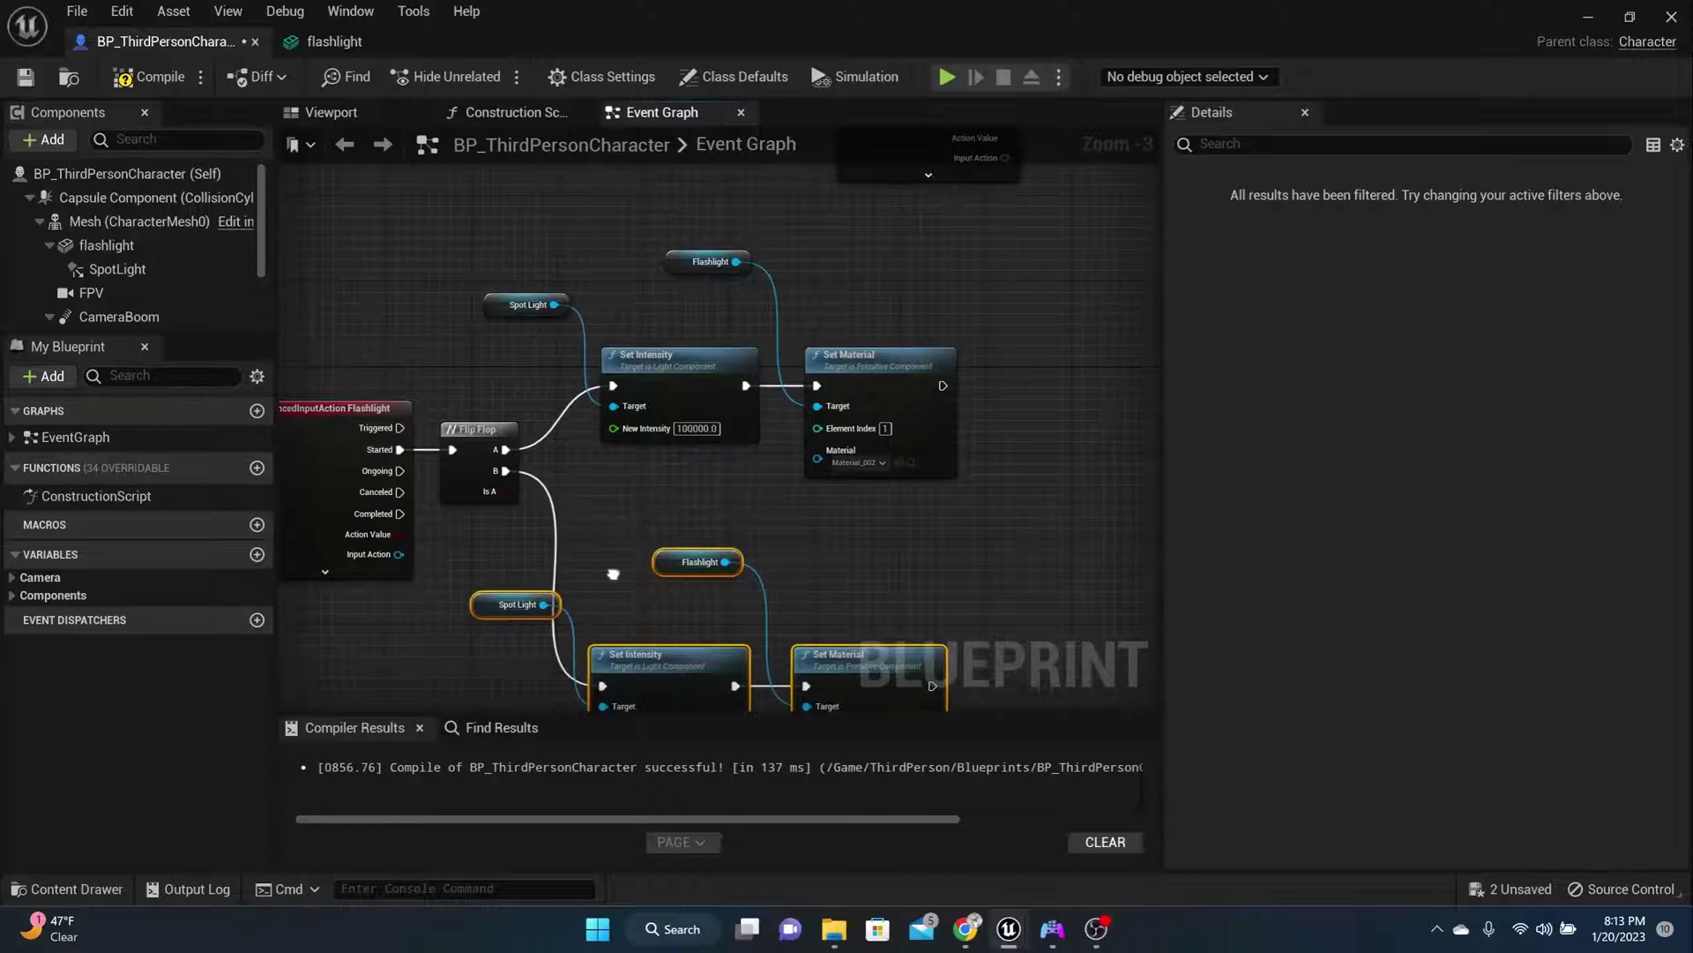
right_drag(613, 574, 585, 398)
scroll(609, 436, up, 2)
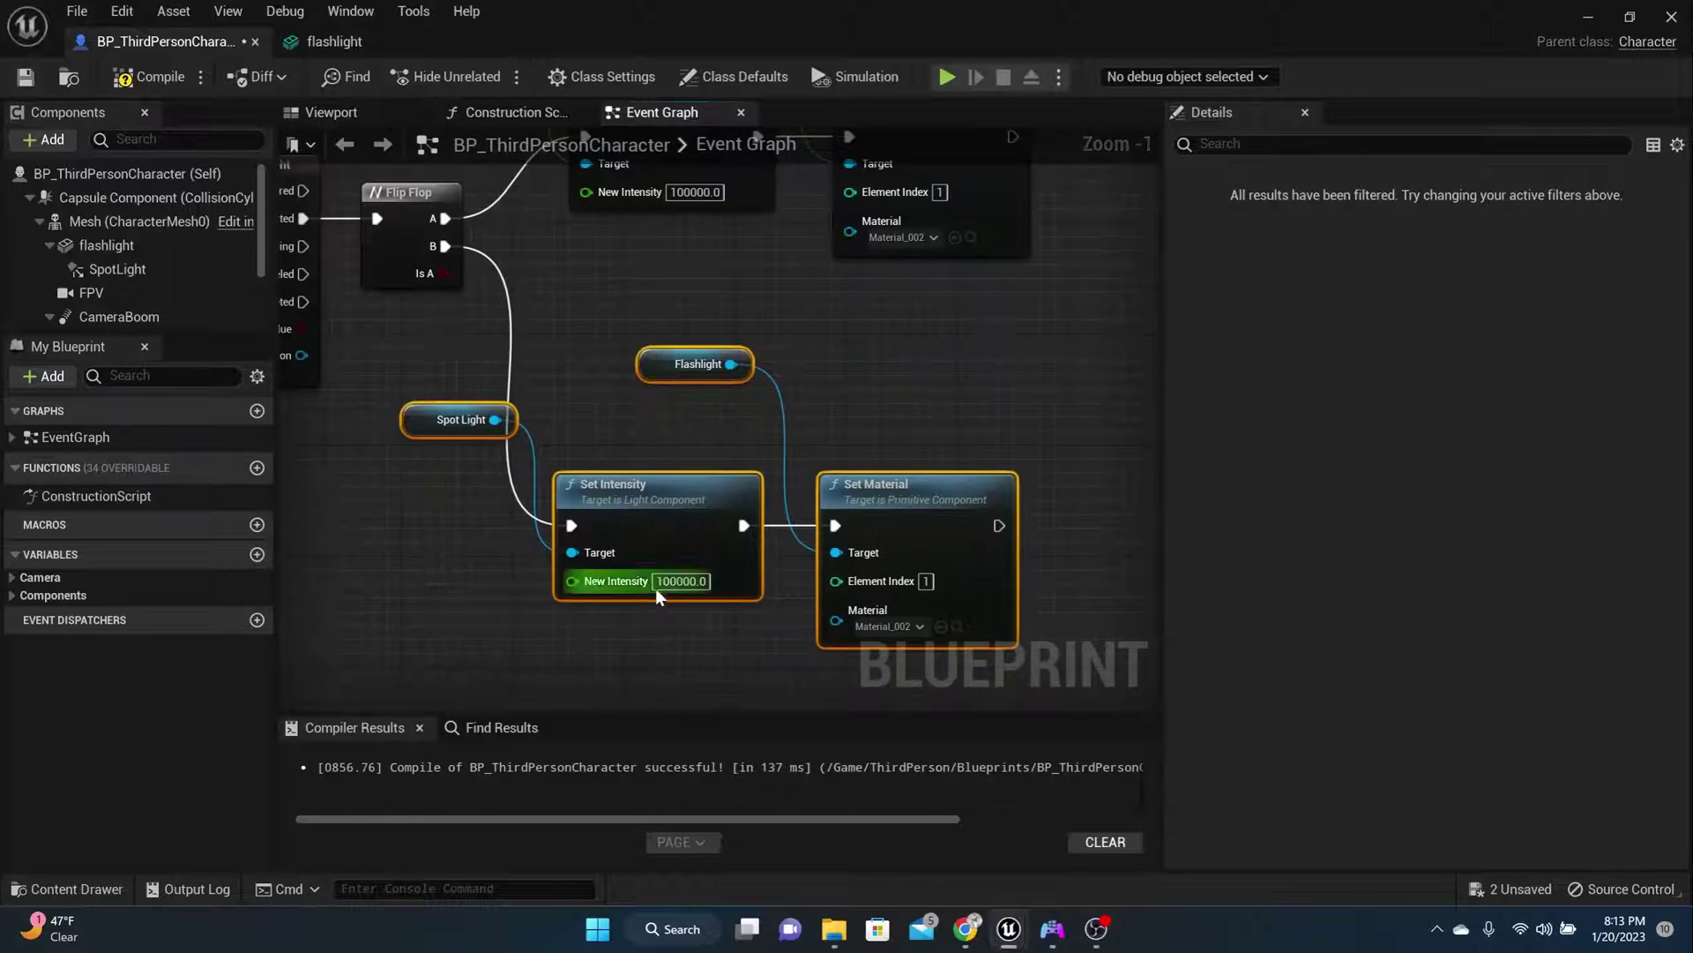
Set the New Intensity of the copied Set Intensity node on the Flip Flop's B branch to 0
click(679, 581)
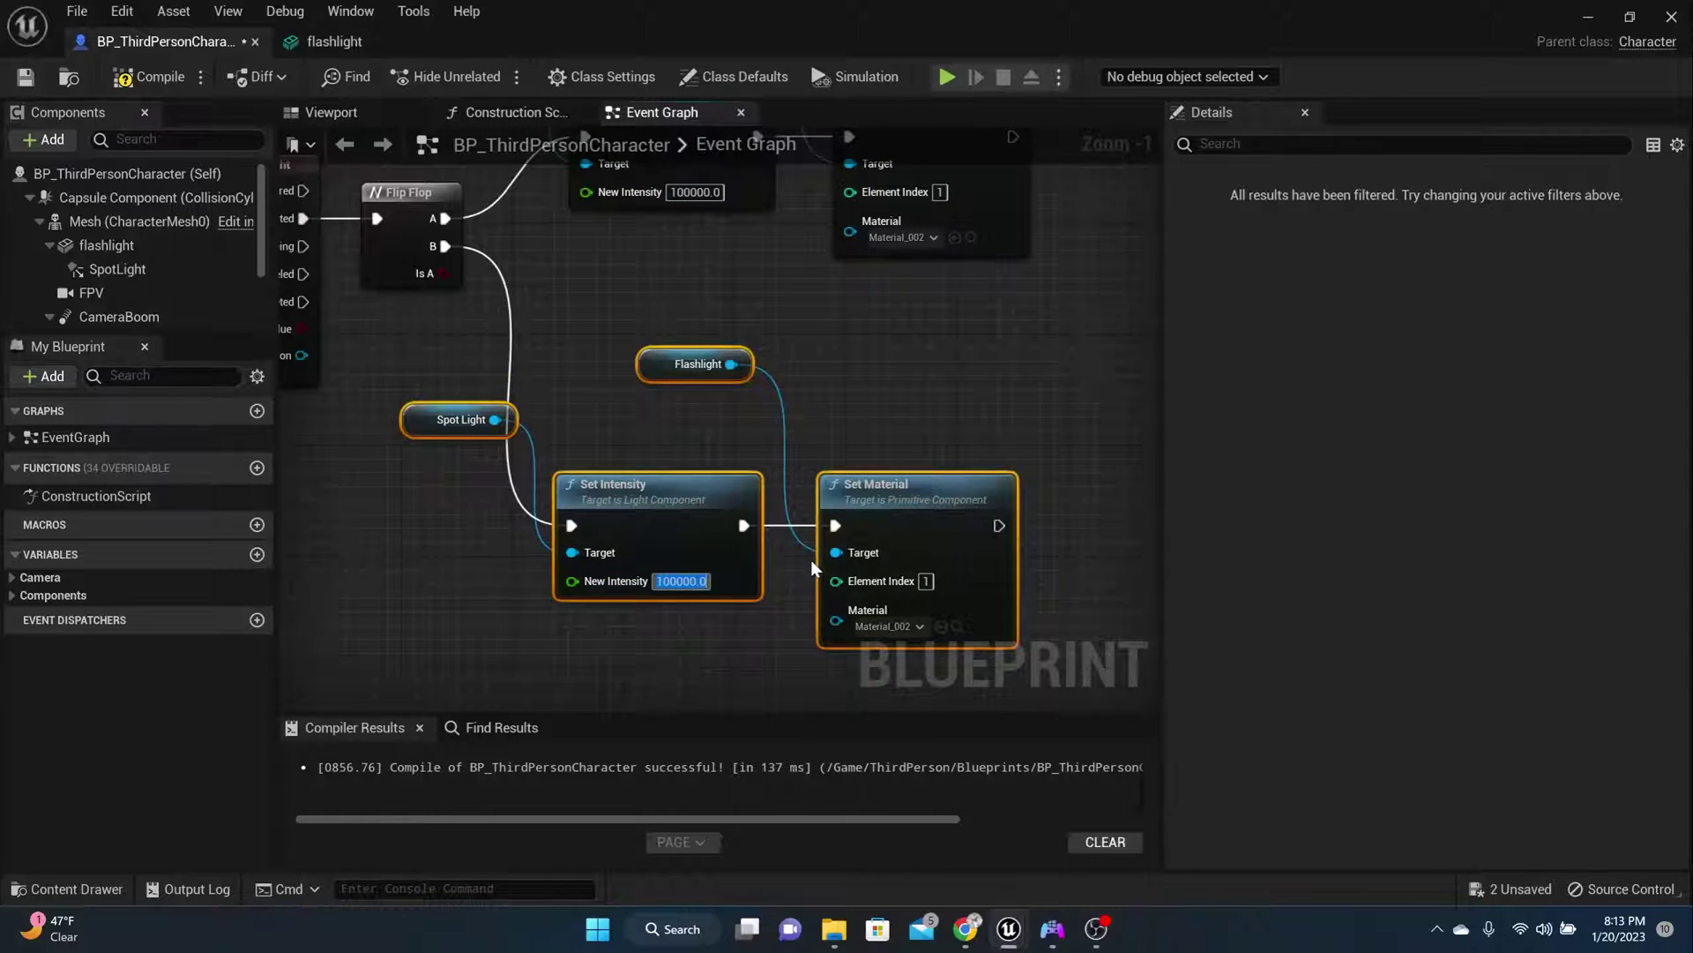
text(0)
key(Return)
click(872, 428)
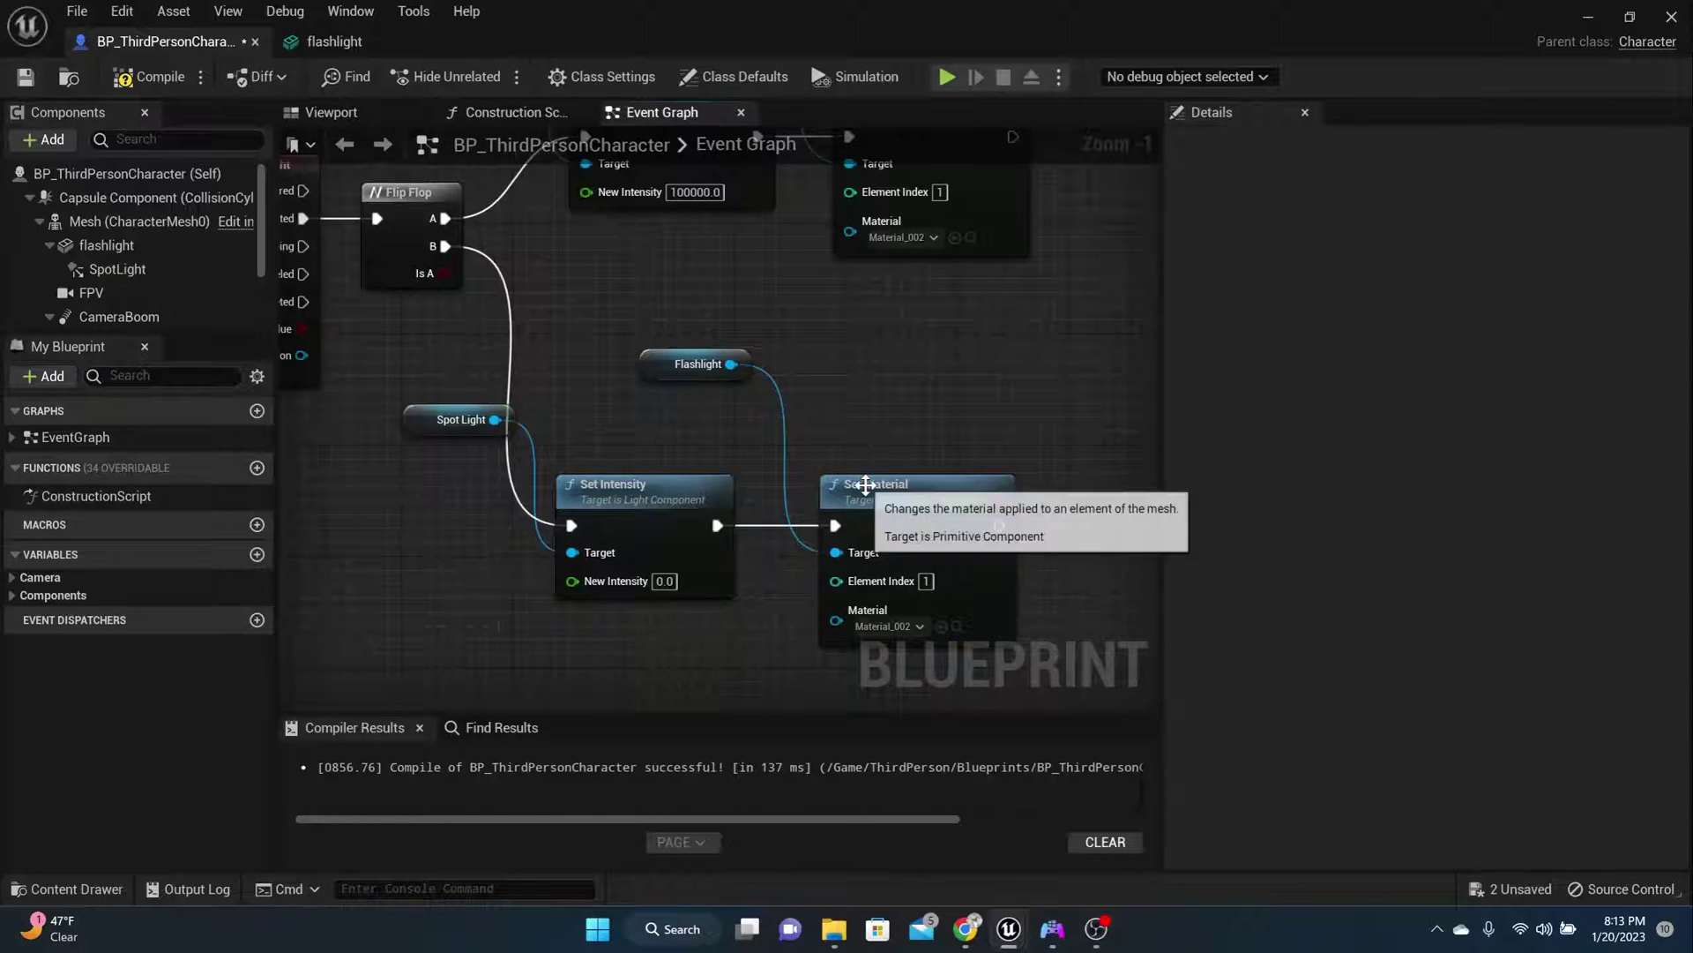
Assign Material_003 as the material of the copied Set Material node and compile the blueprint
click(907, 626)
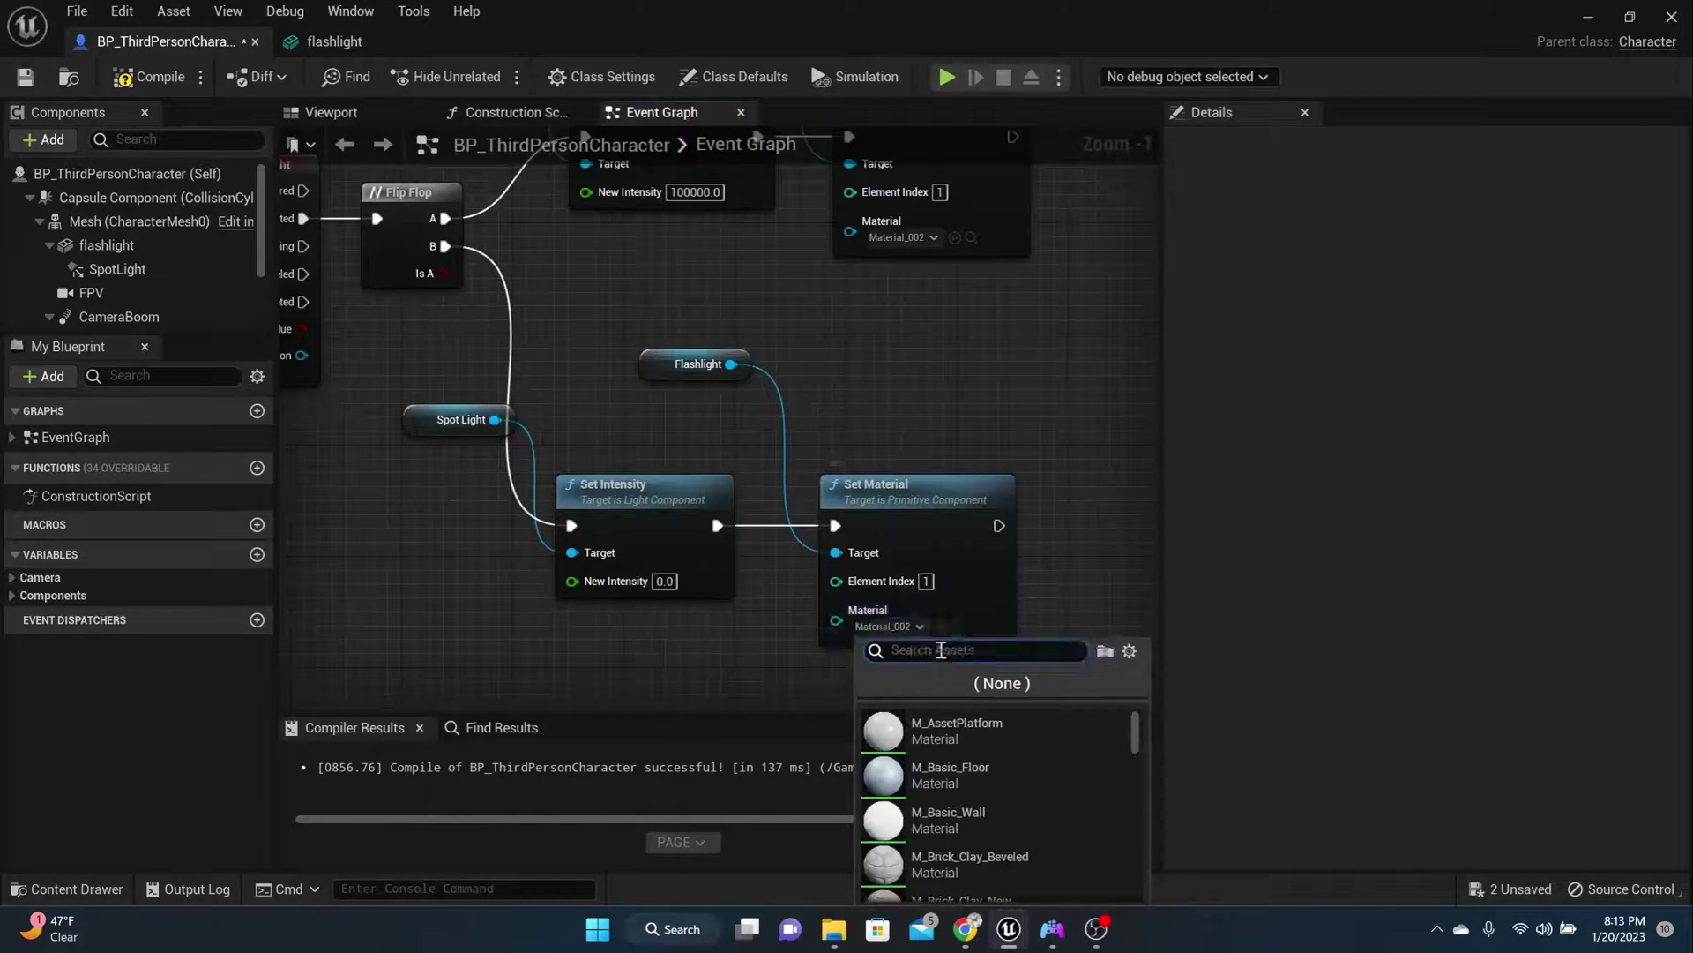
text(003)
click(933, 722)
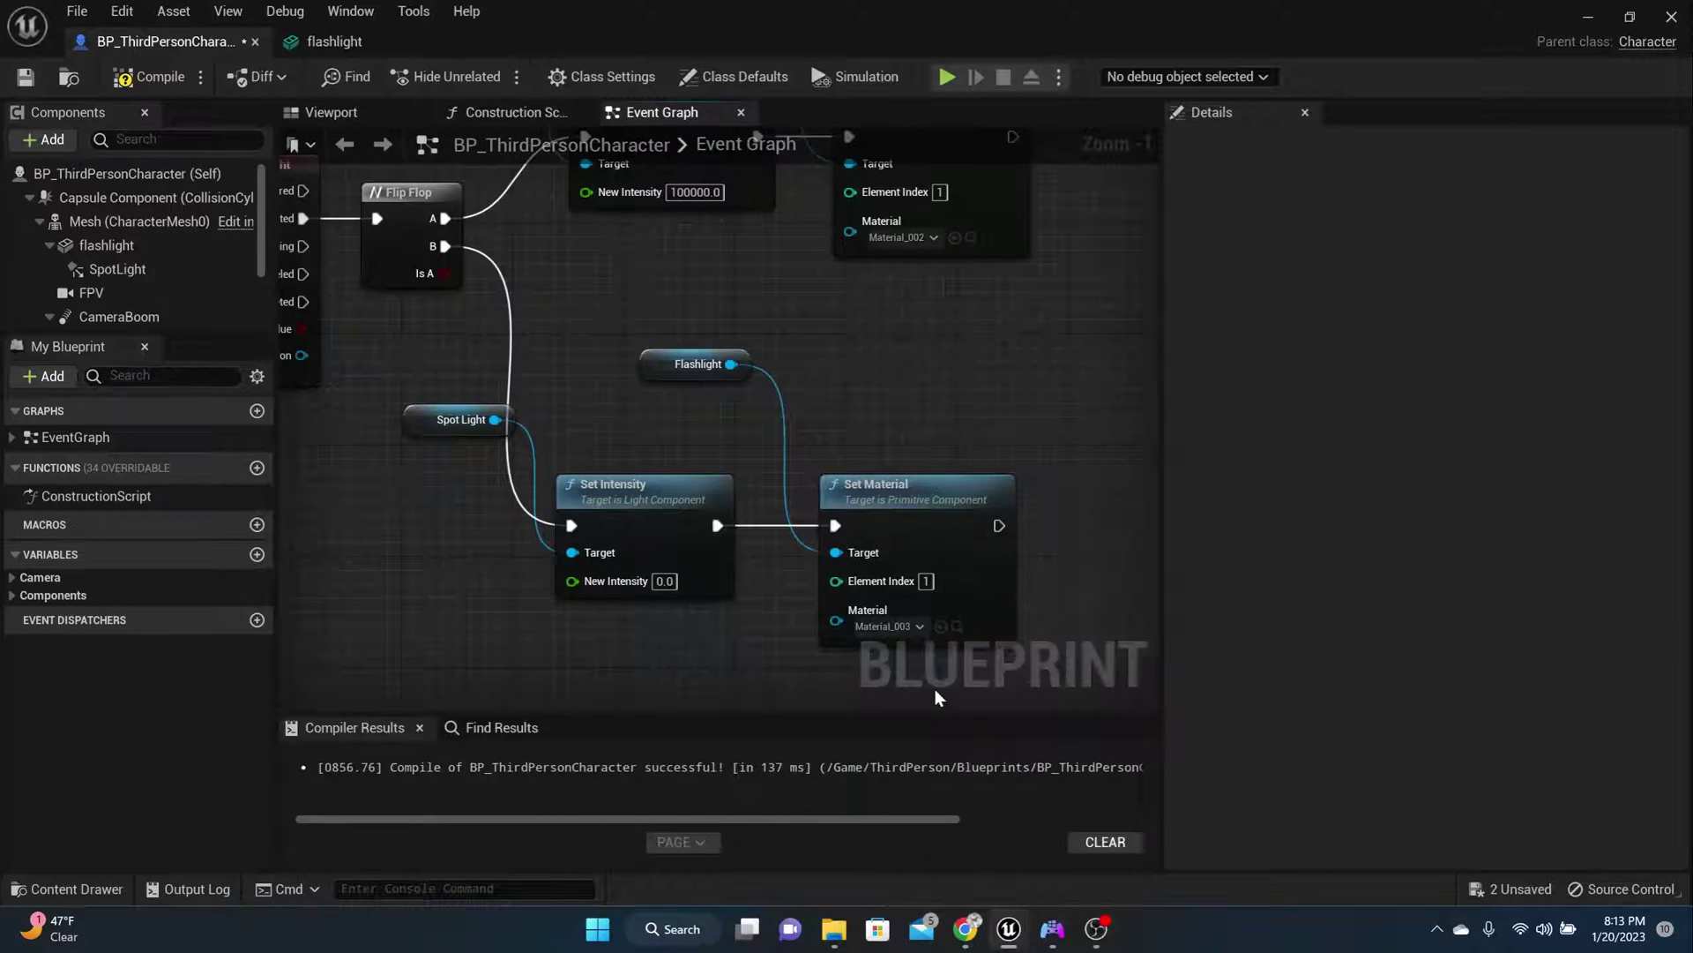
scroll(801, 414, down, 3)
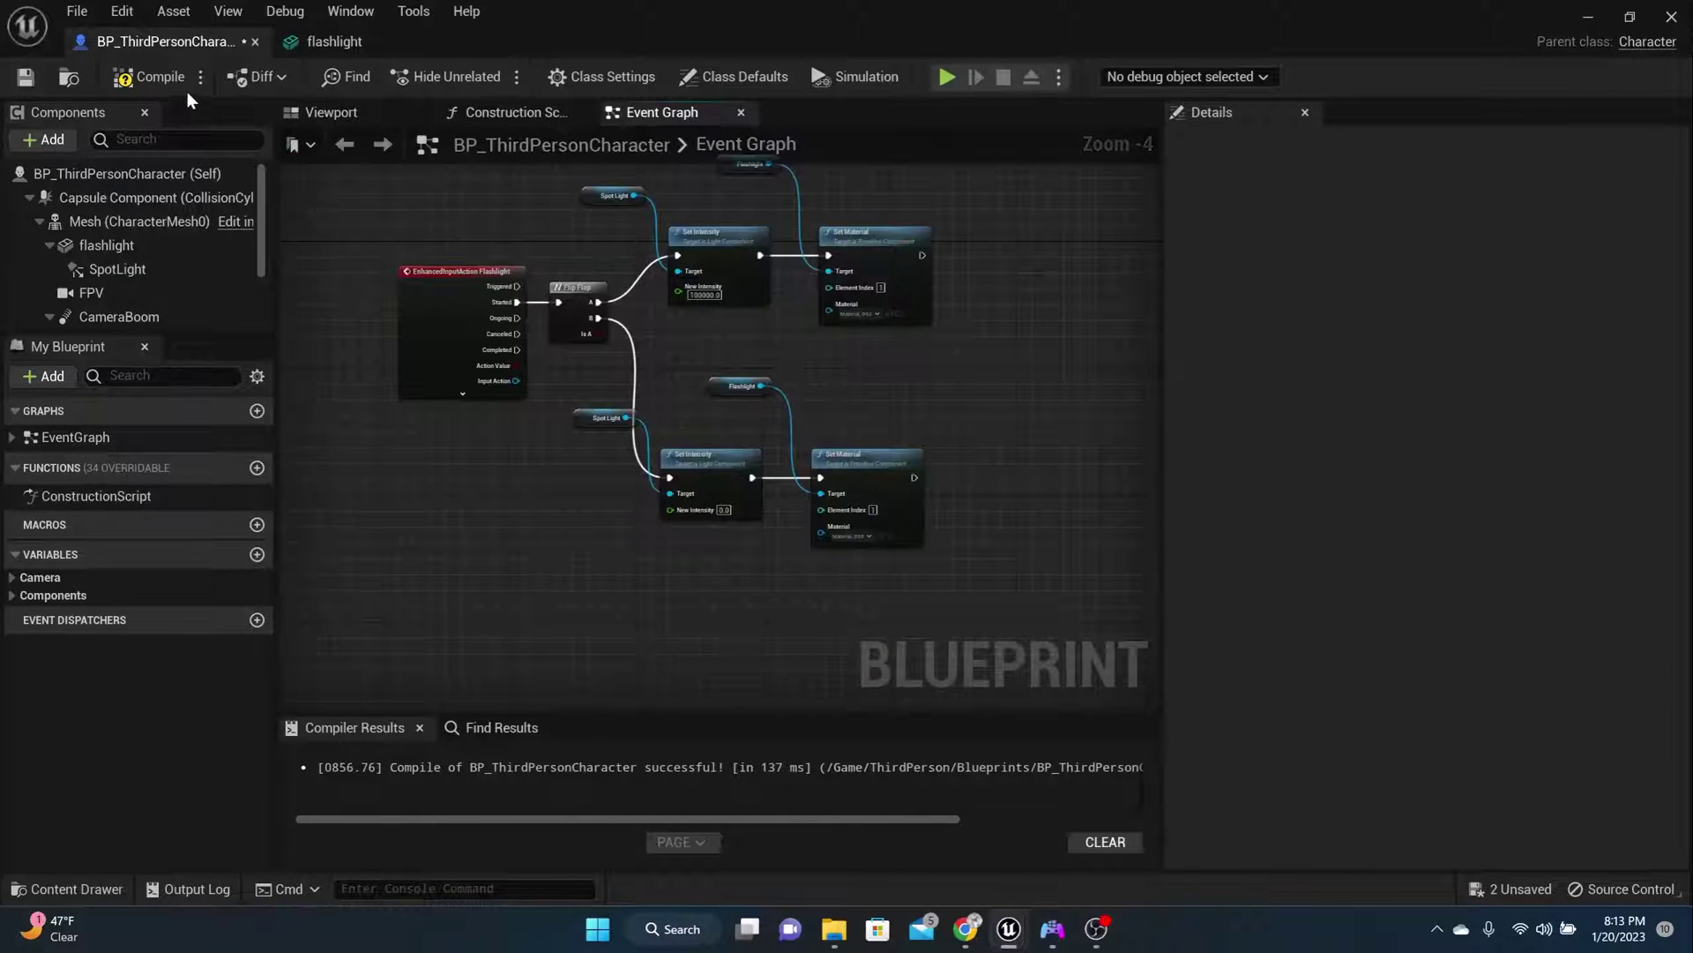
click(152, 79)
Review the Flashlight input action's nodes along both Flip Flop branches in the event graph
scroll(547, 335, up, 3)
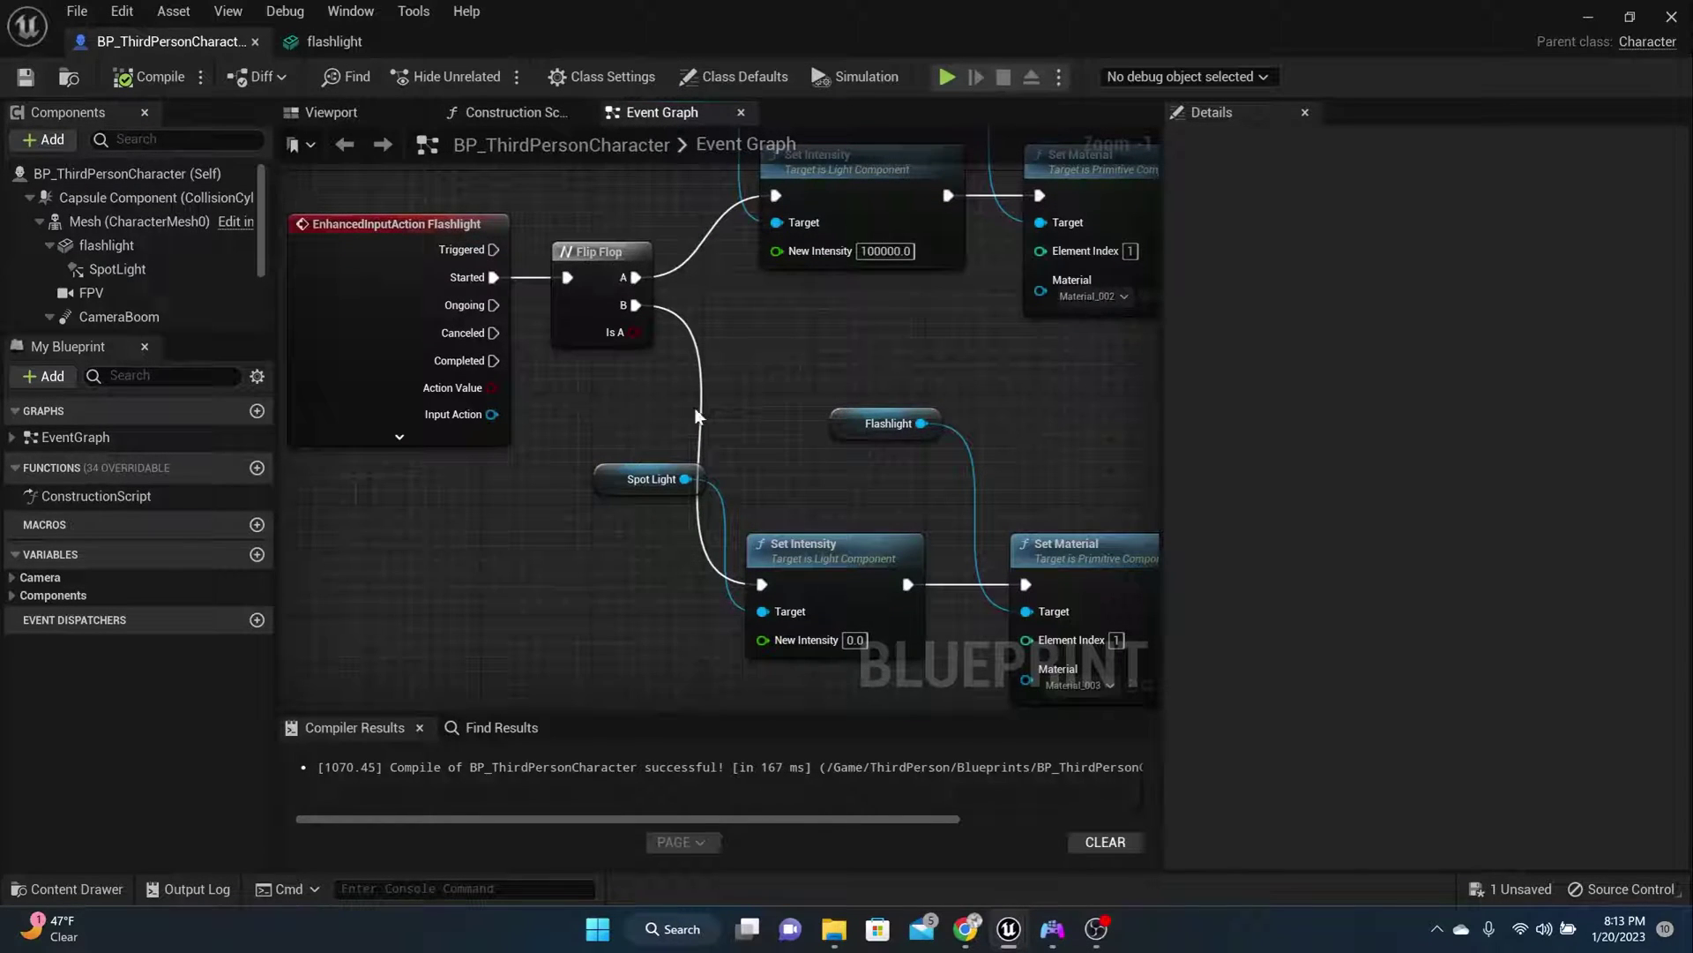
scroll(806, 328, down, 2)
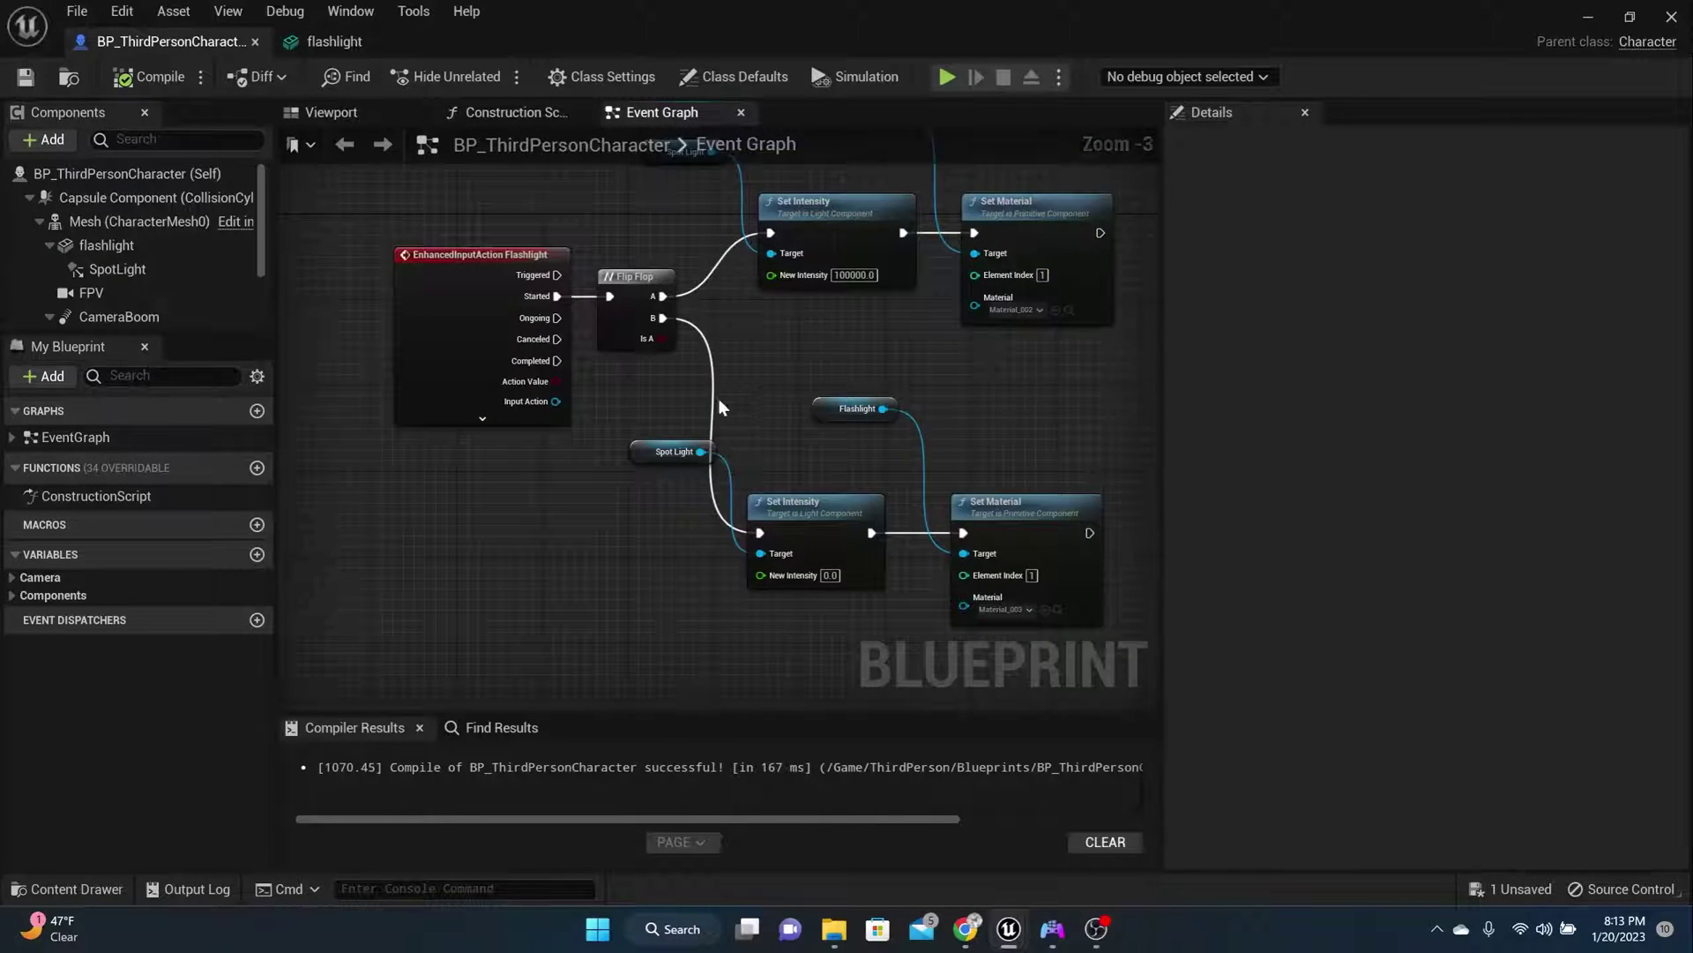
scroll(723, 395, down, 2)
scroll(737, 397, up, 3)
right_drag(759, 409, 508, 439)
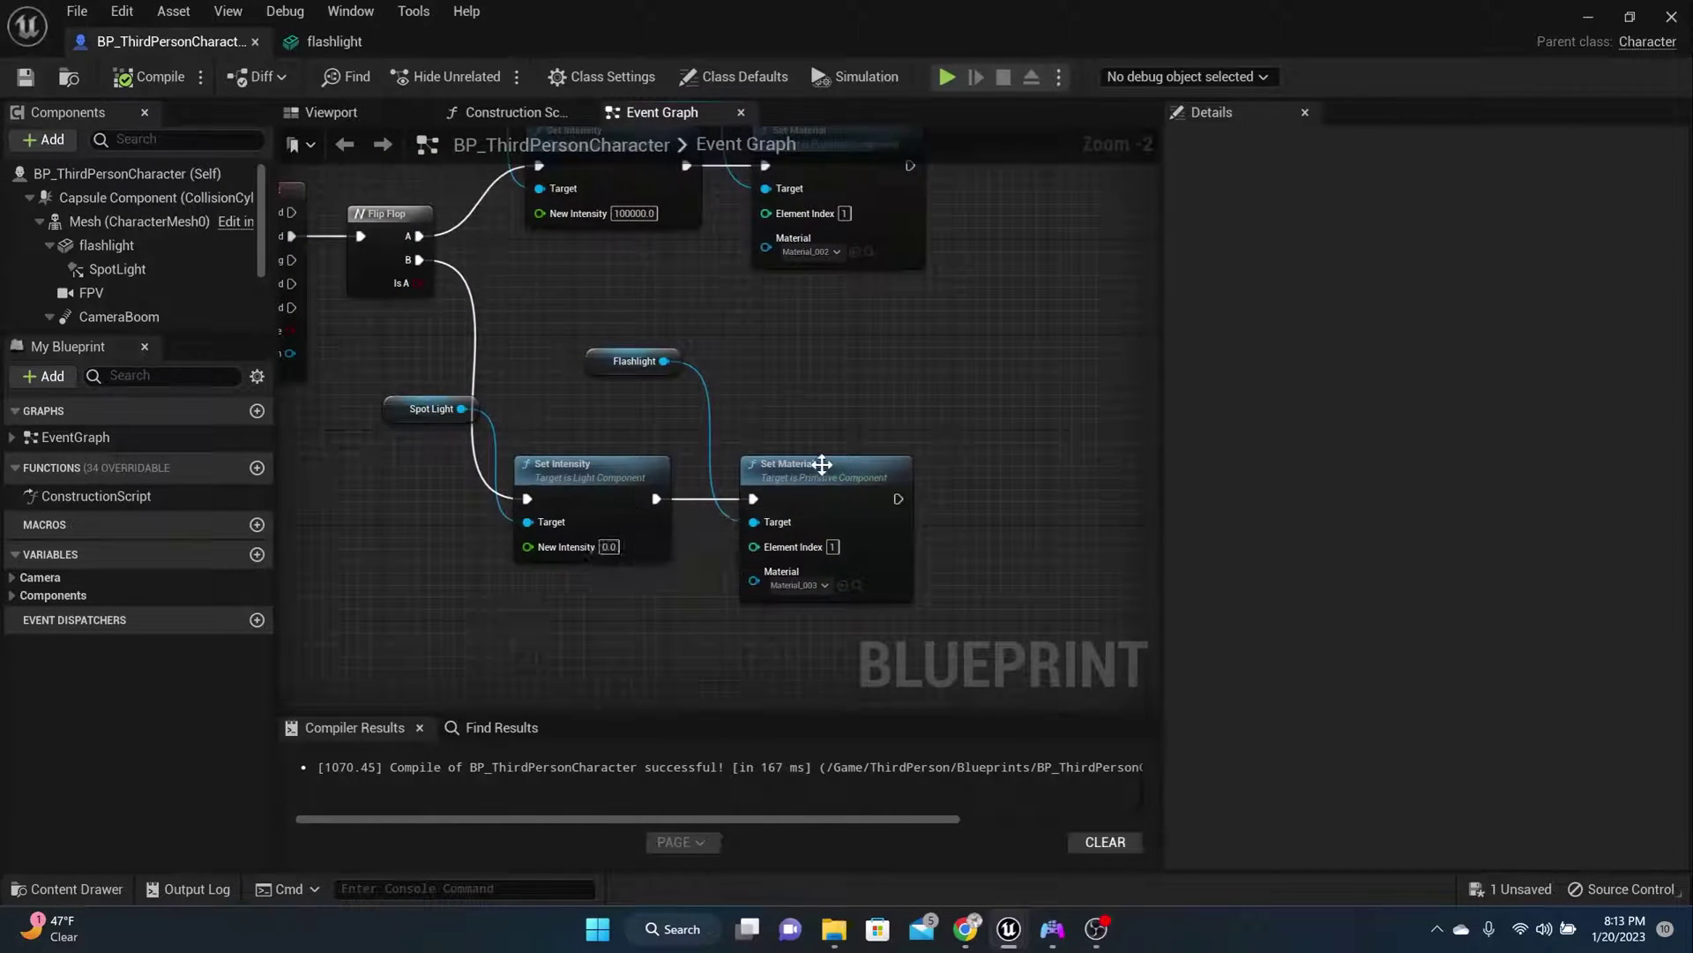
scroll(791, 462, up, 1)
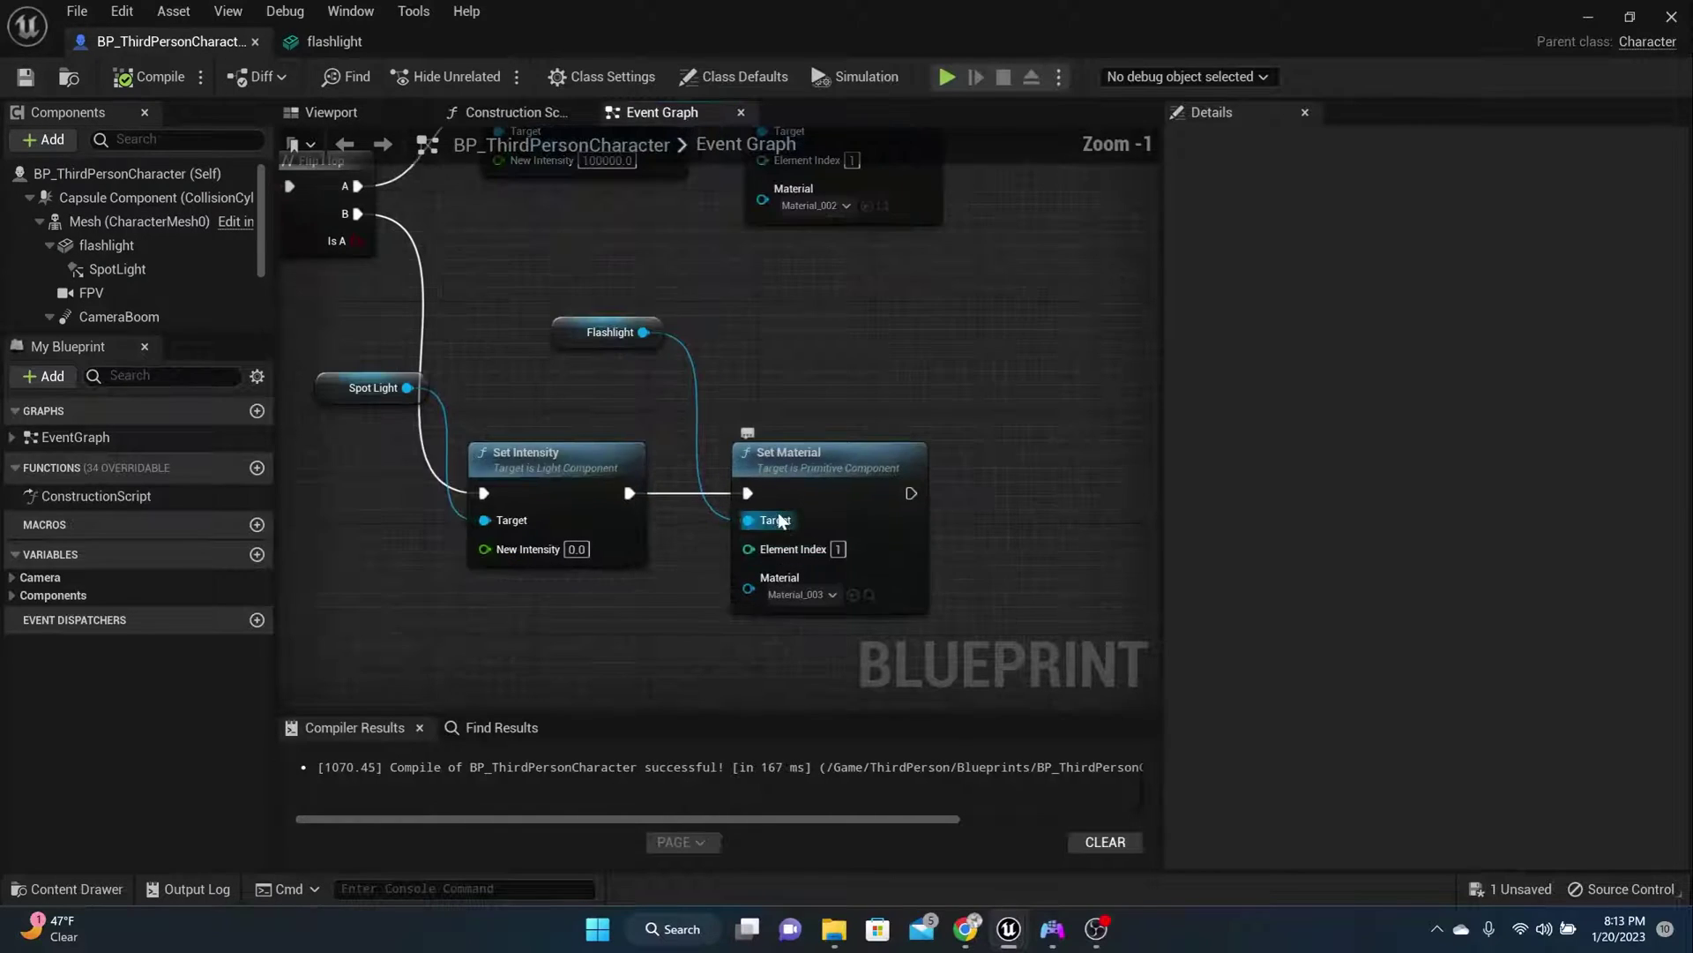
scroll(749, 405, down, 1)
scroll(743, 390, up, 1)
scroll(742, 390, down, 6)
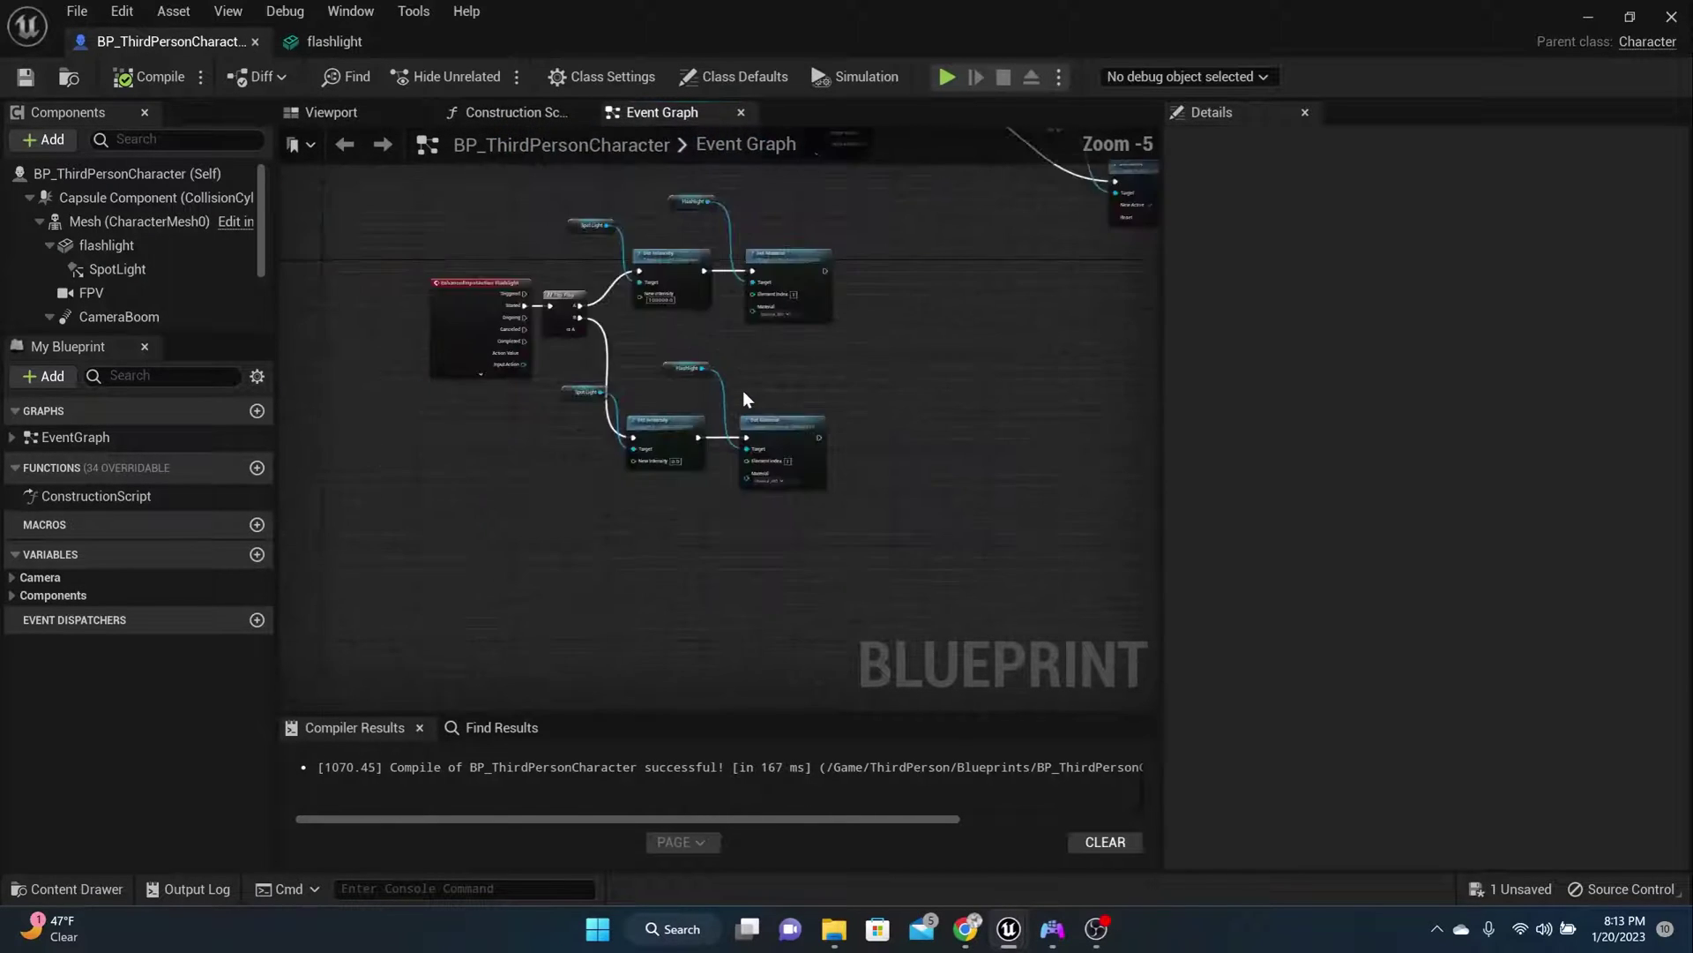
right_click(801, 388)
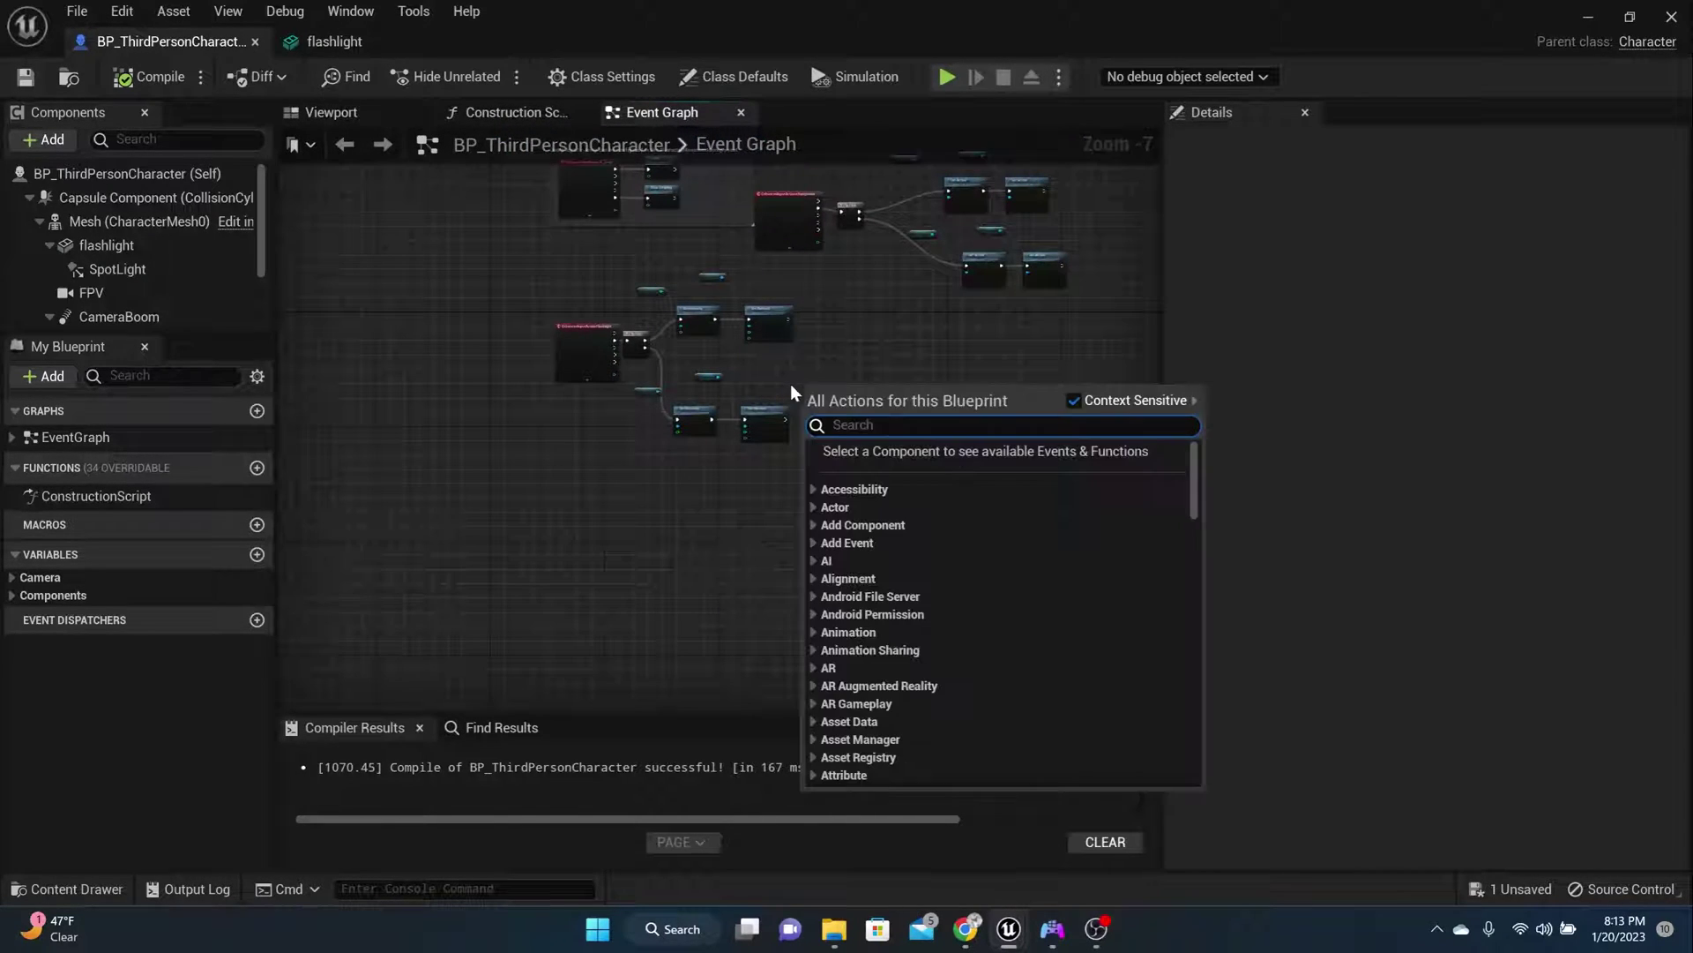
click(34, 82)
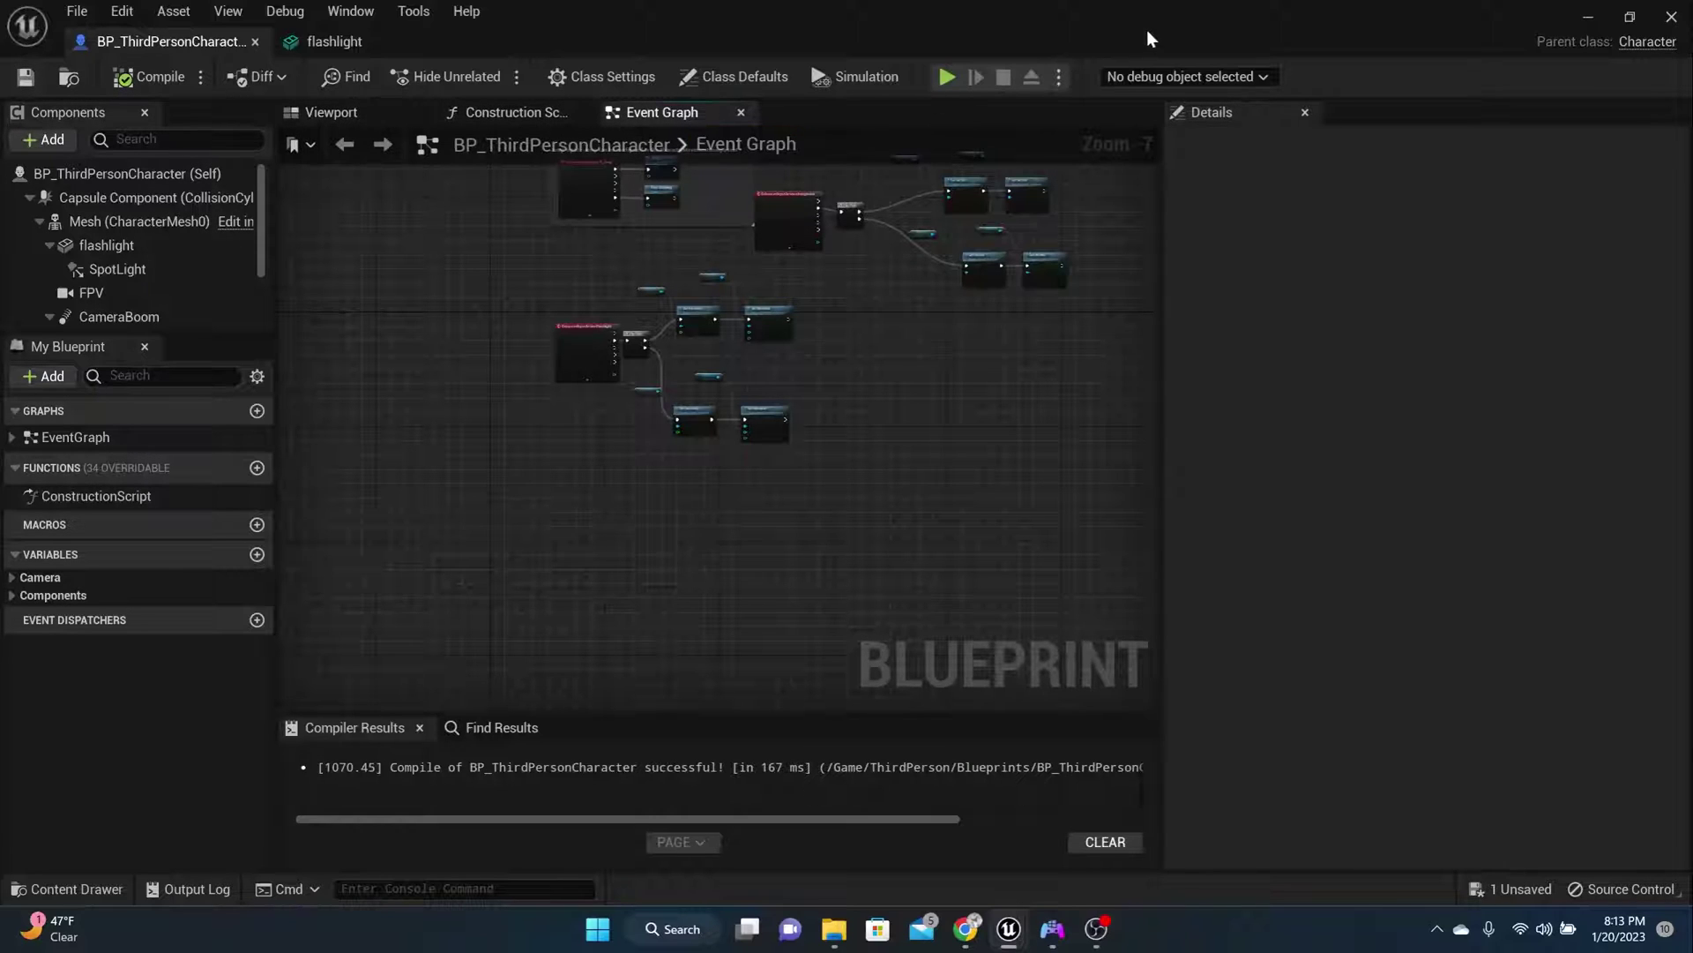
Play ThirdPersonMap in the level editor, move the character briefly to check its animation, and stop the session
click(1590, 17)
click(443, 77)
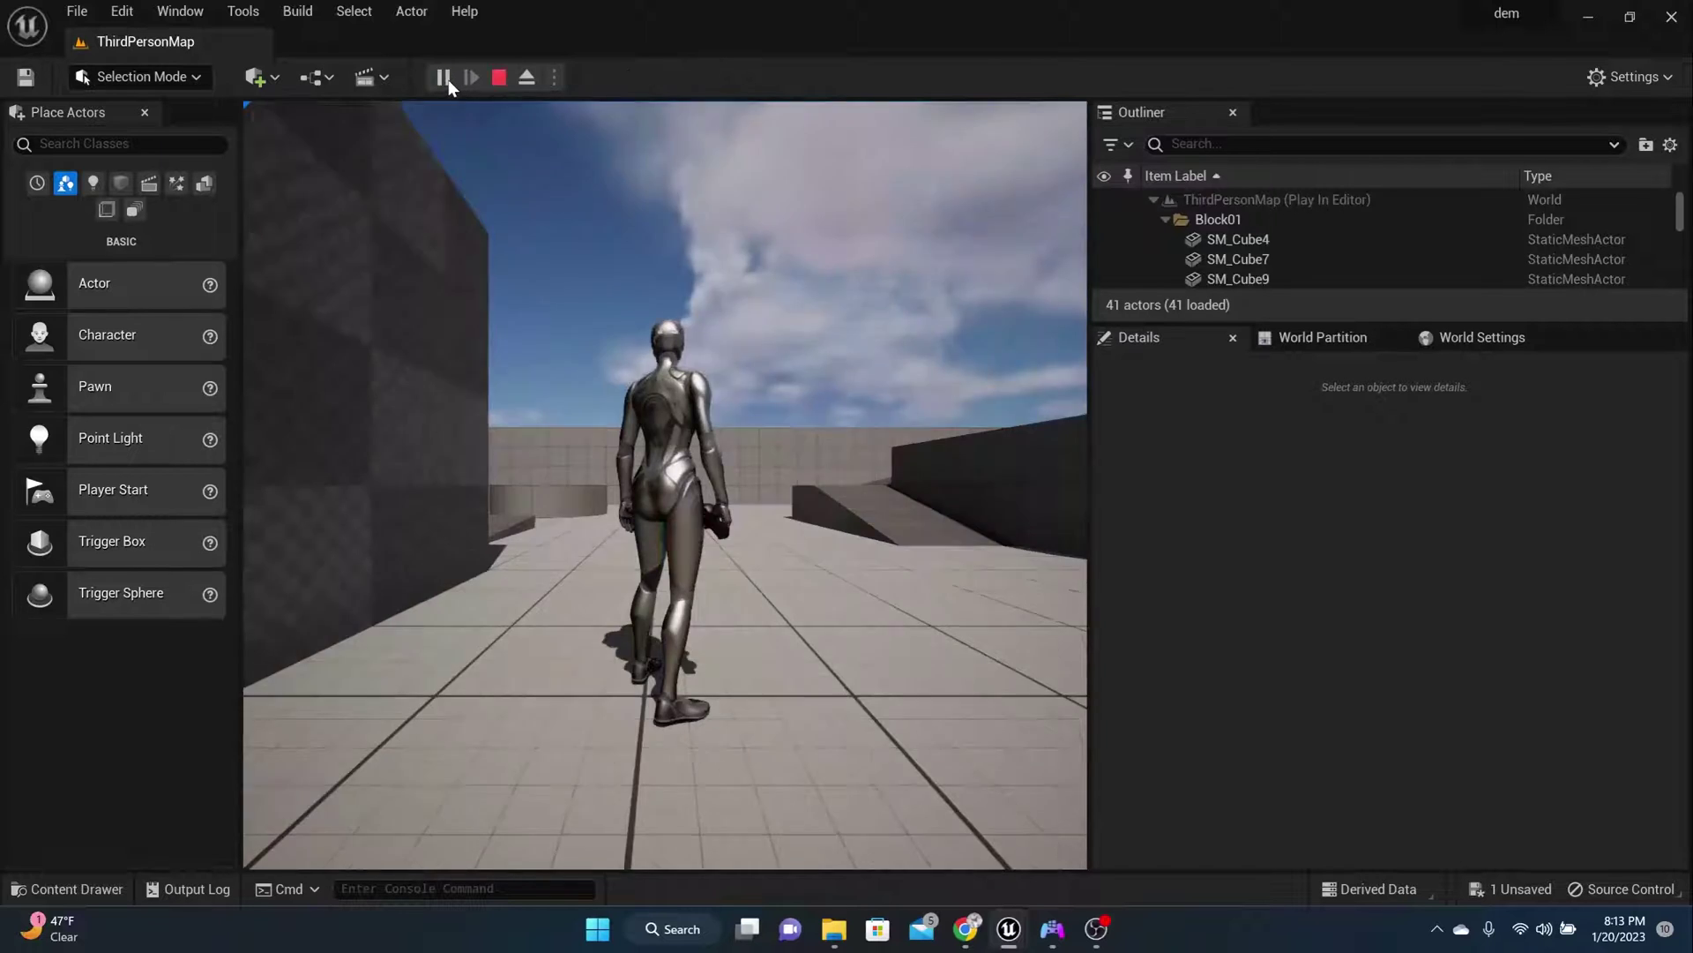
key(a)
key(w)
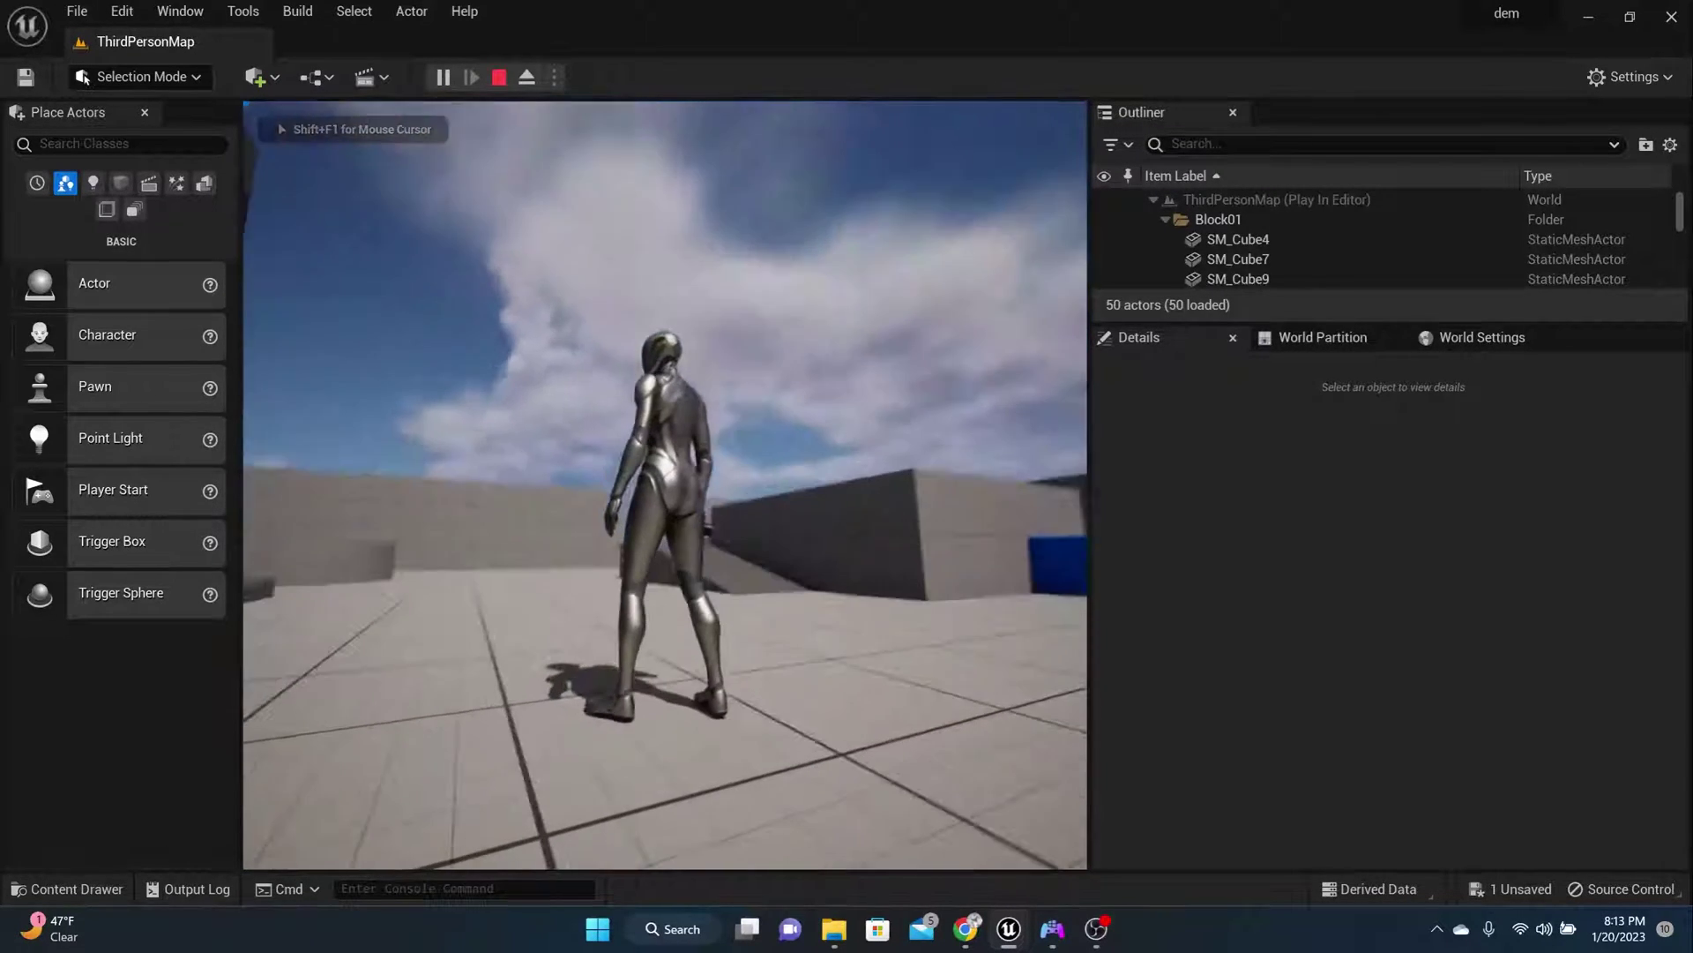
key(grave)
click(498, 78)
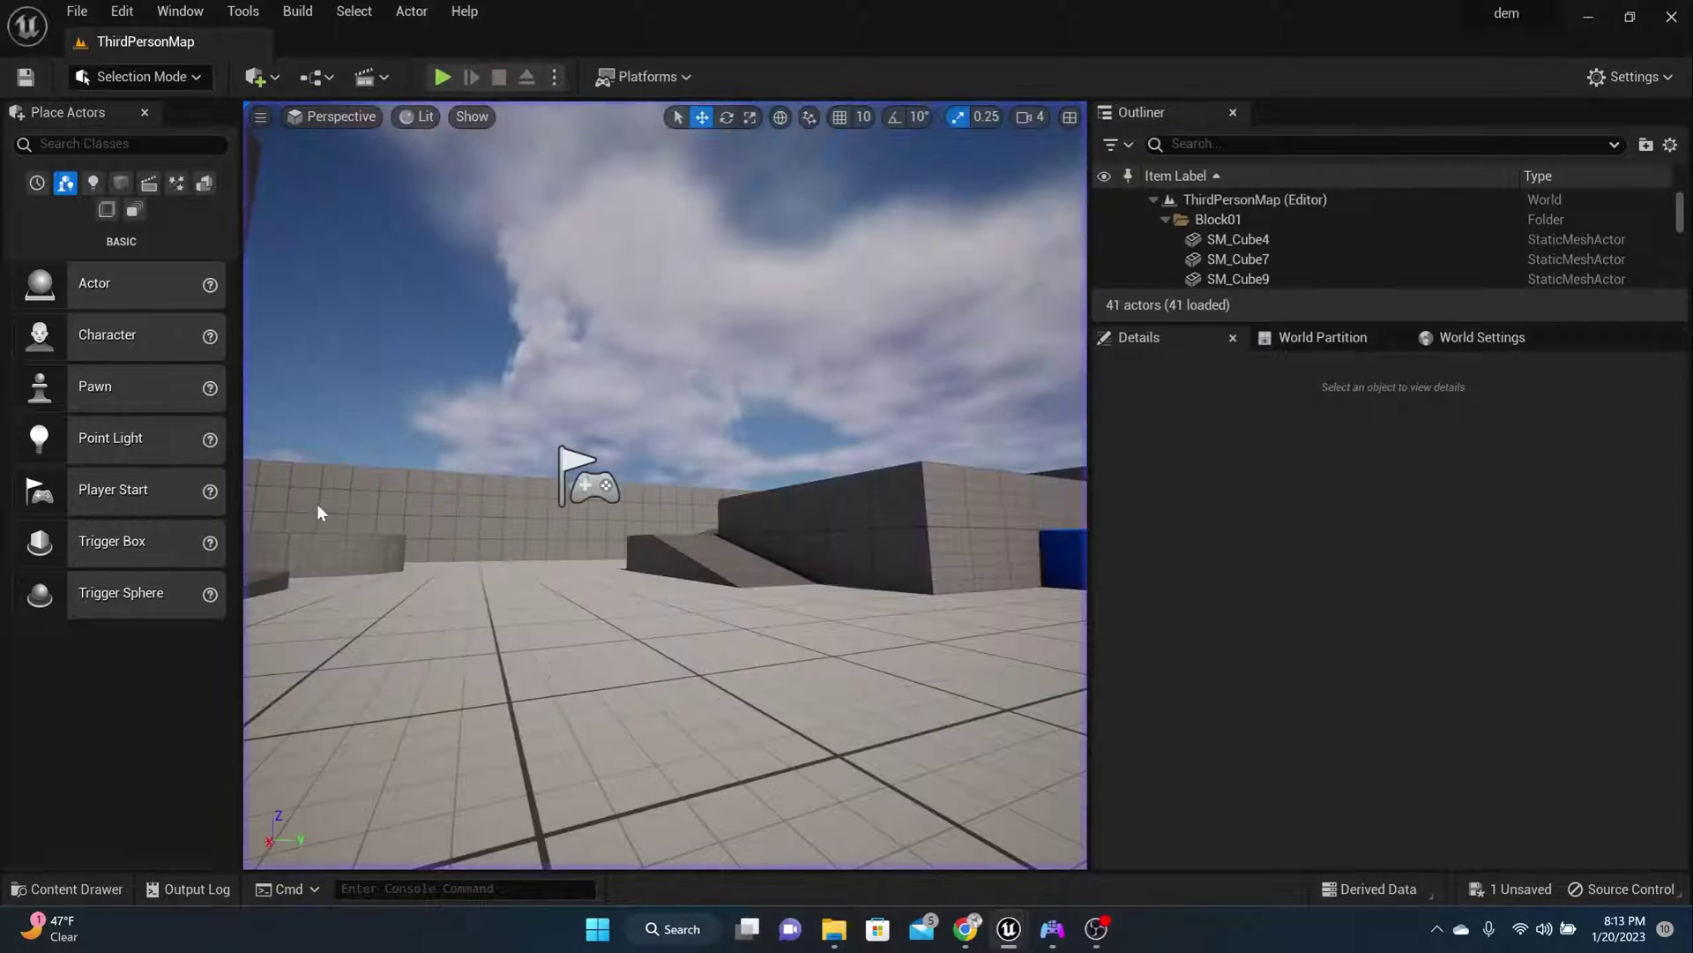
Reopen the BP_ThirdPersonCharacter blueprint from the ThirdPerson/Blueprints content folder
click(67, 891)
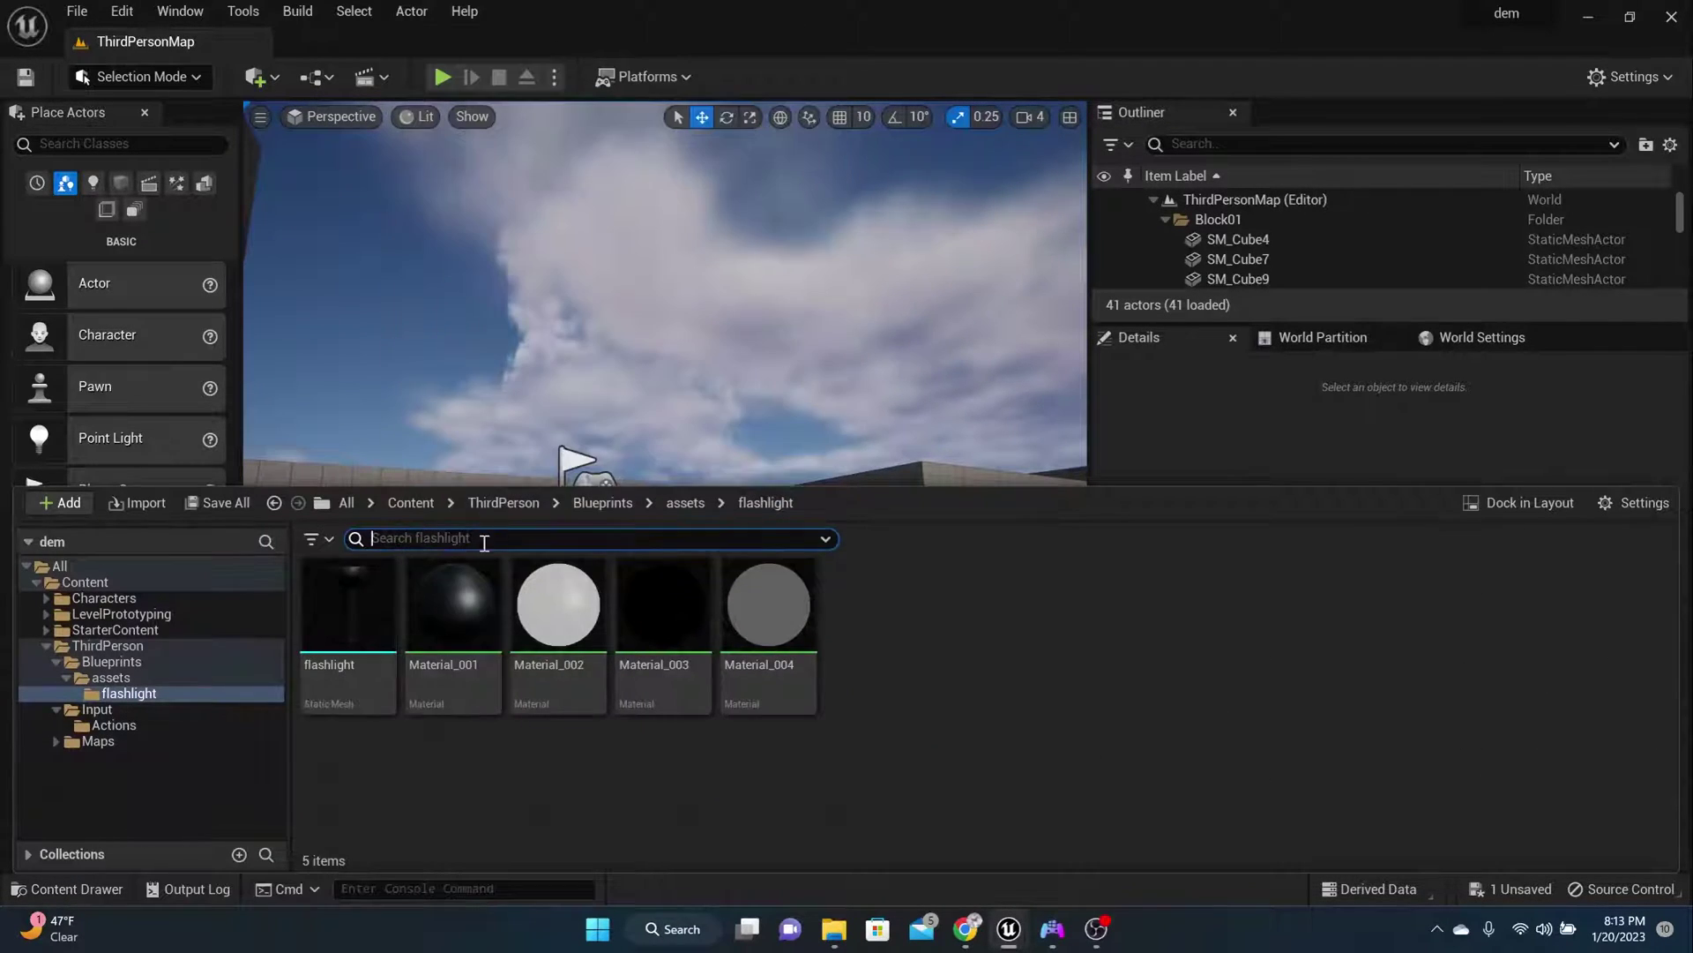
click(506, 504)
double_click(344, 608)
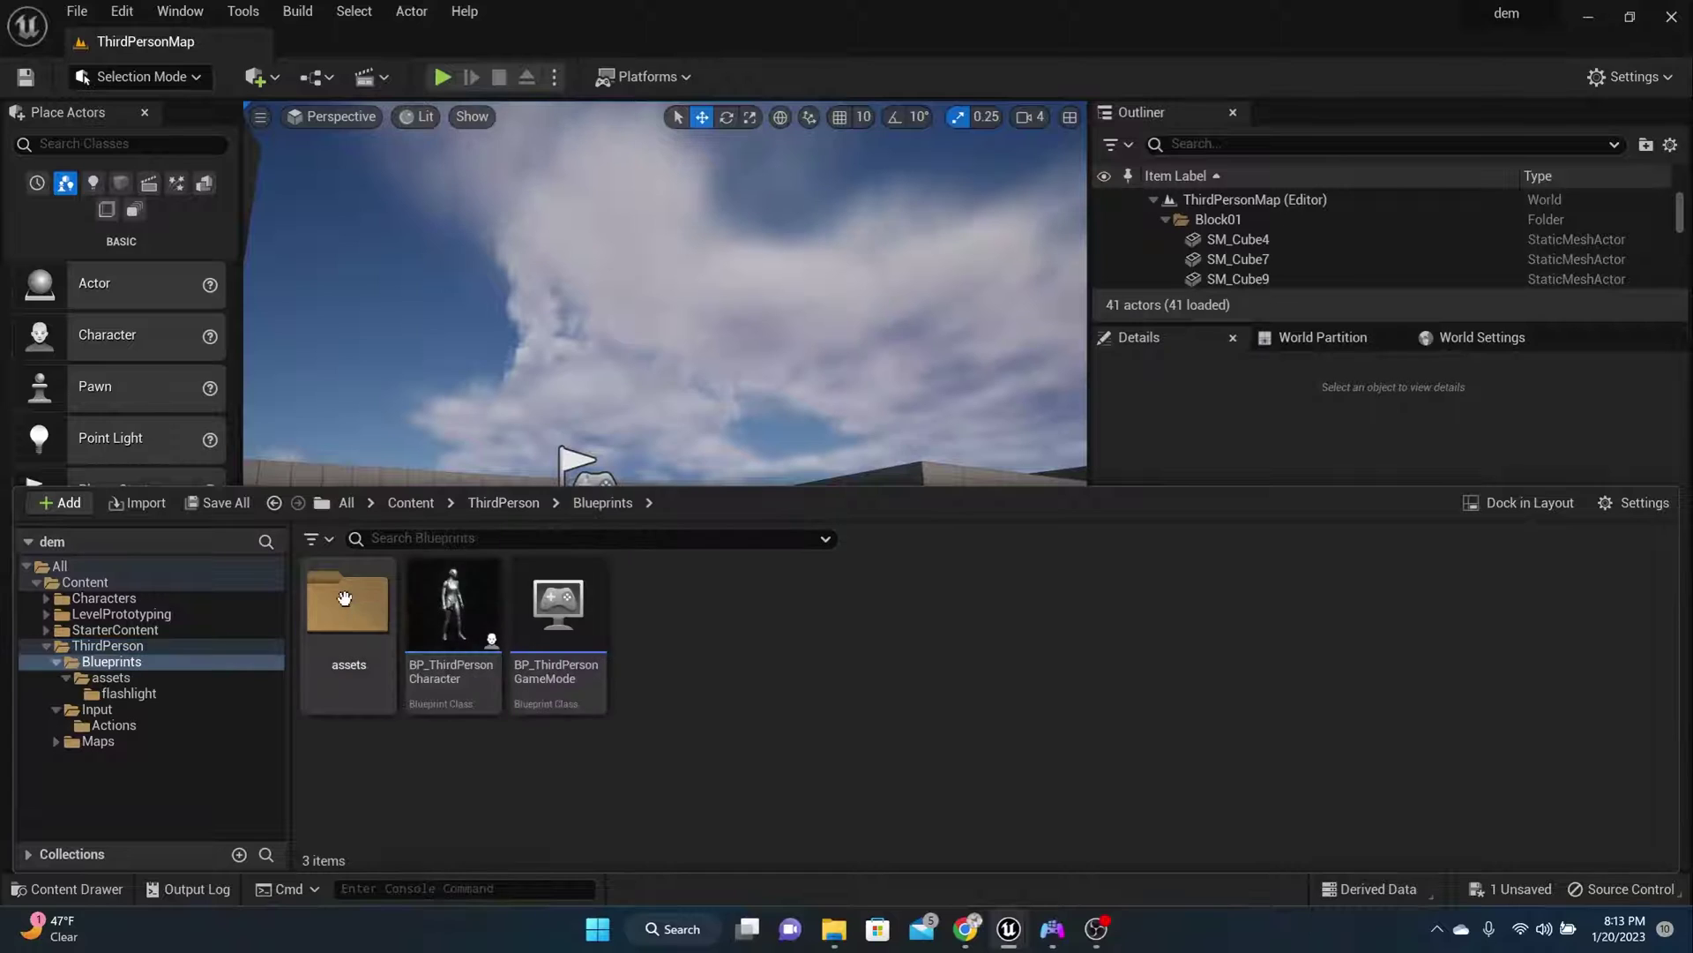
click(435, 602)
double_click(435, 602)
Turn off Pause Anims on the character's Mesh component, and compile and save the blueprint
click(88, 221)
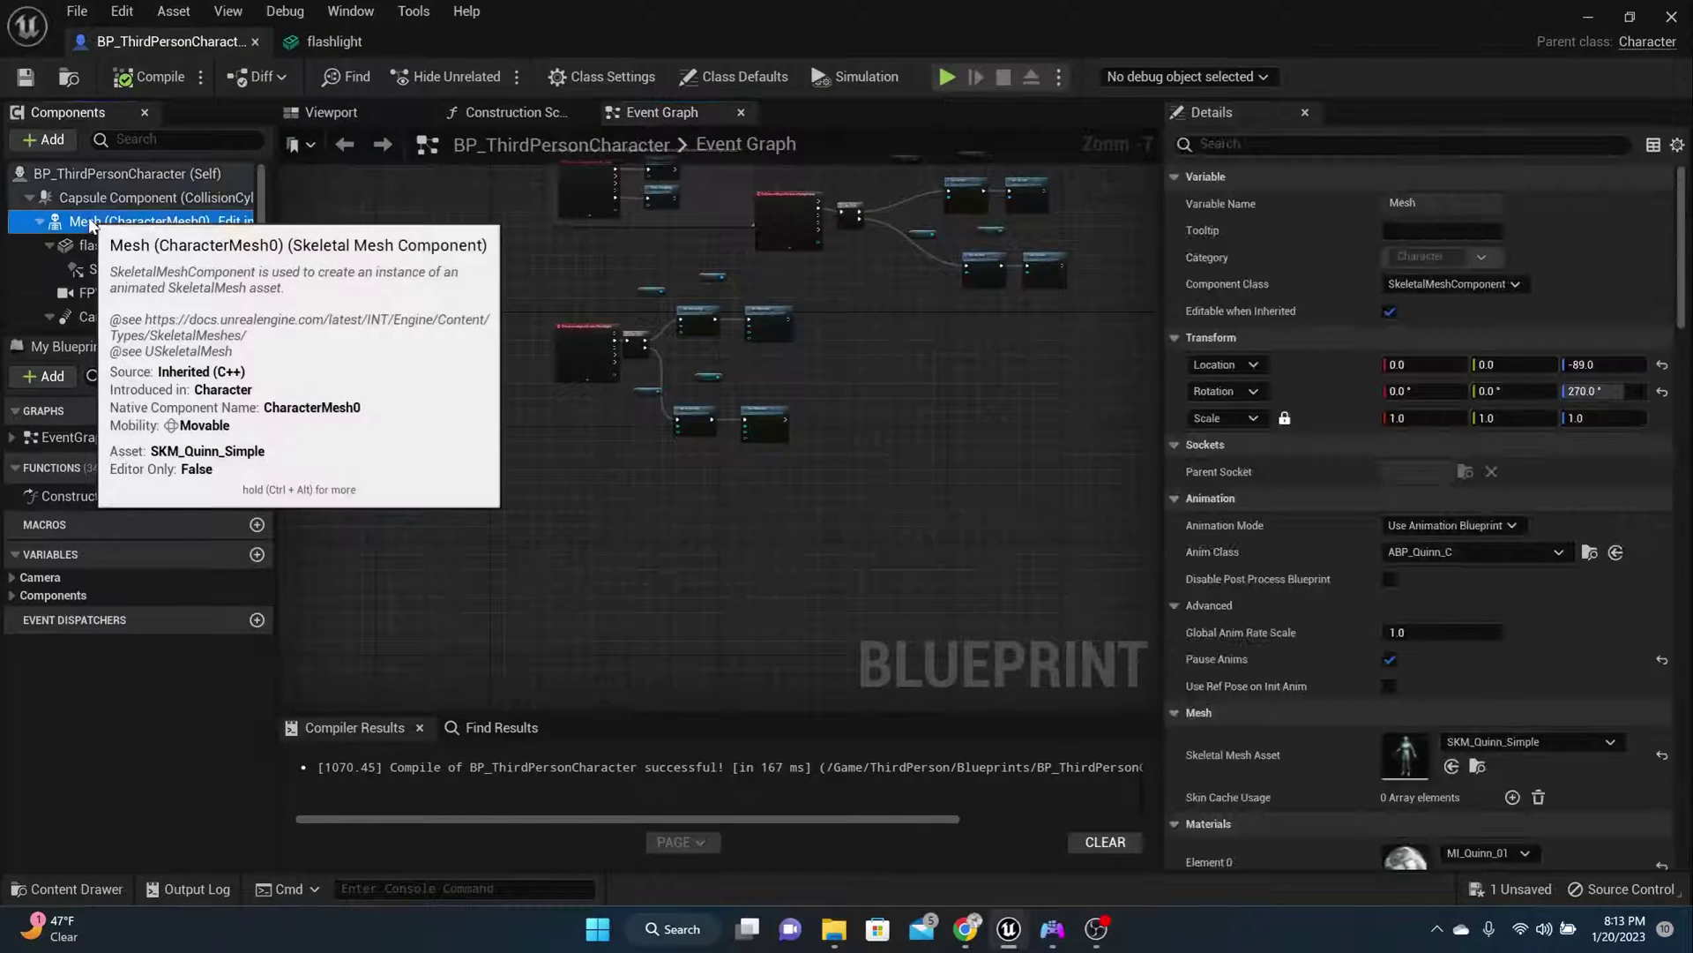
click(336, 116)
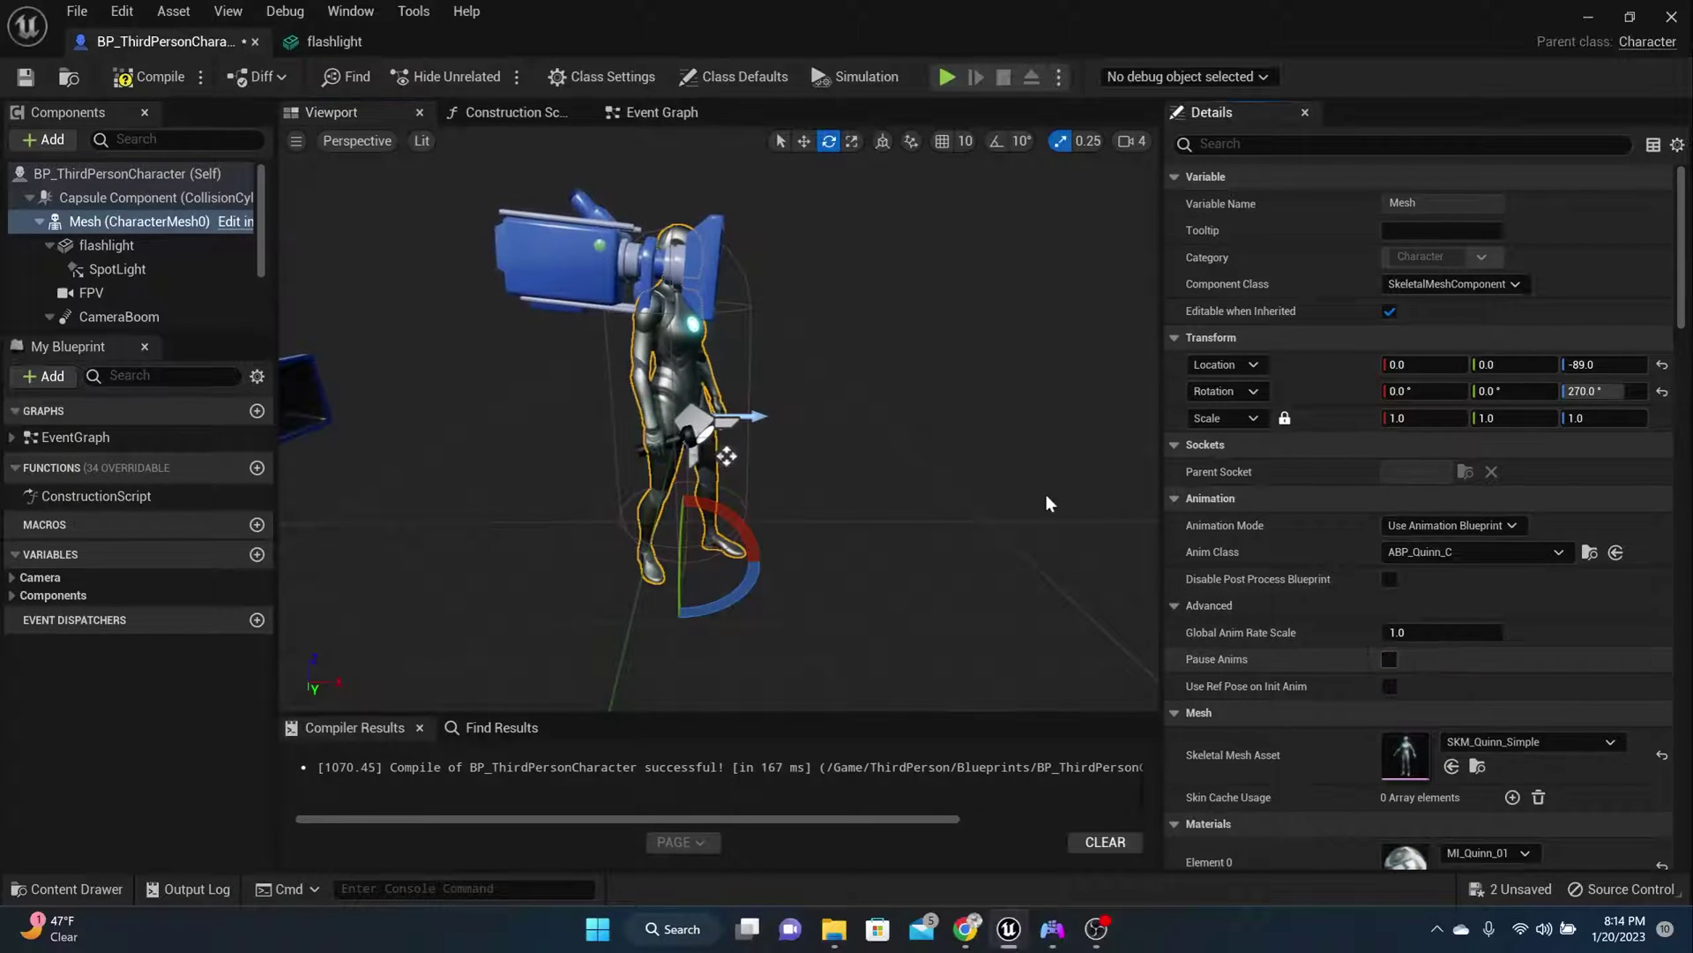
click(149, 77)
key(ctrl+s)
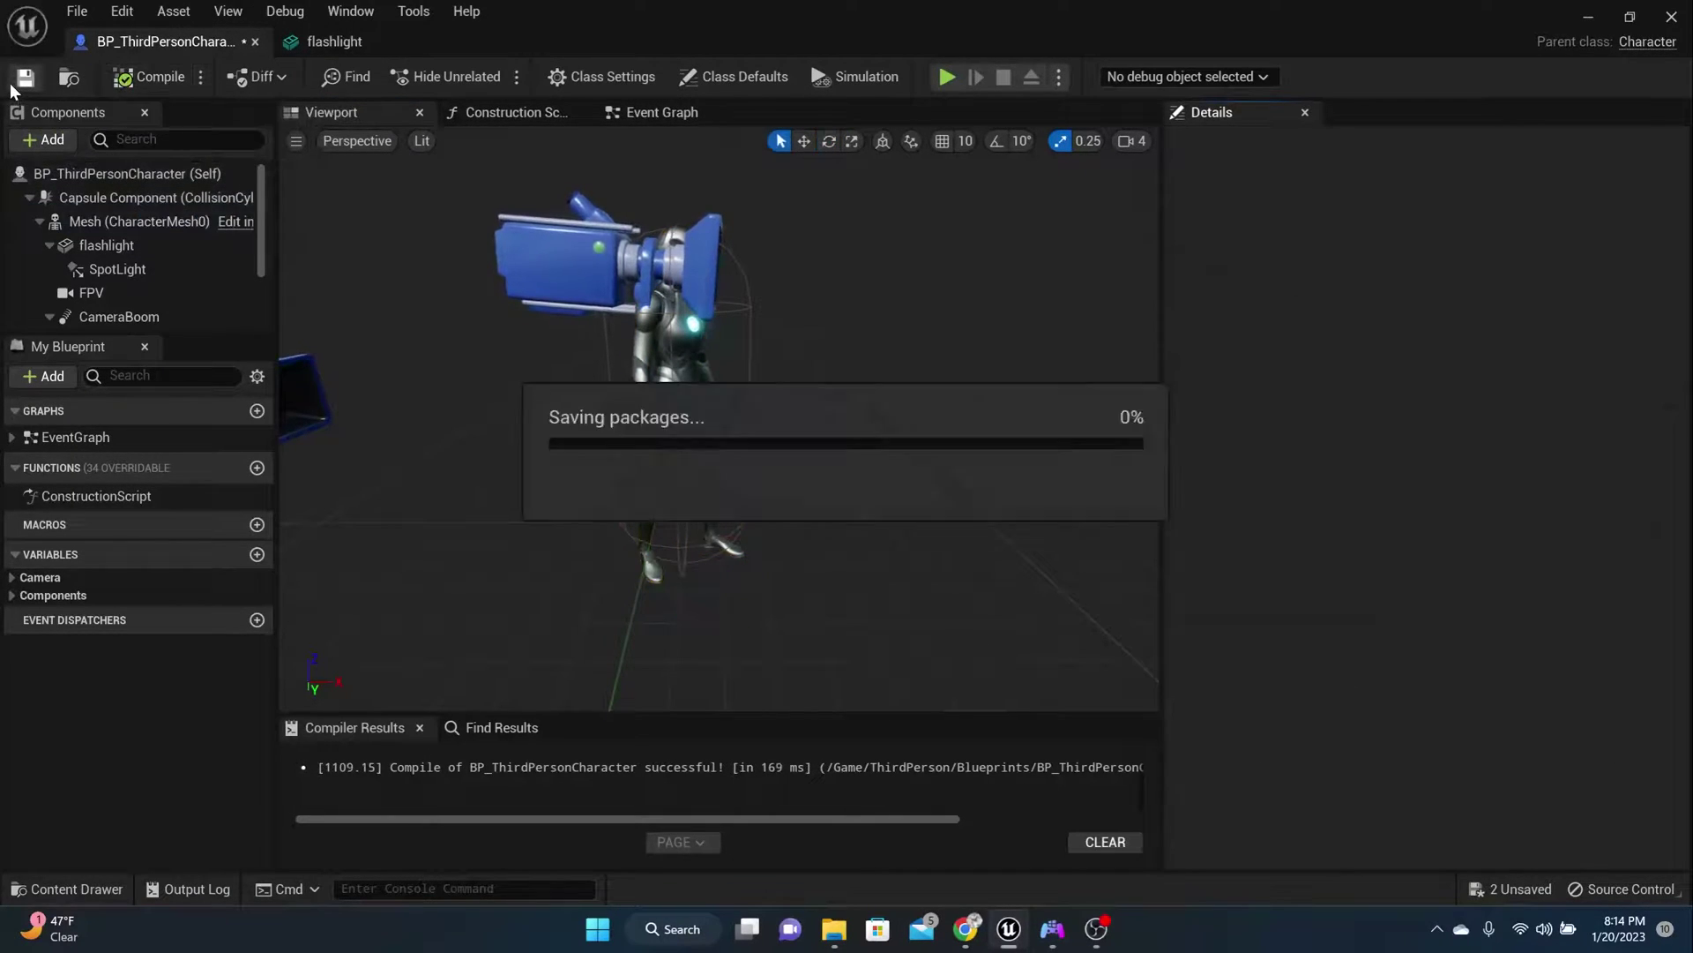
Play ThirdPersonMap again and walk the character across the level into the dark enclosed area
click(1592, 17)
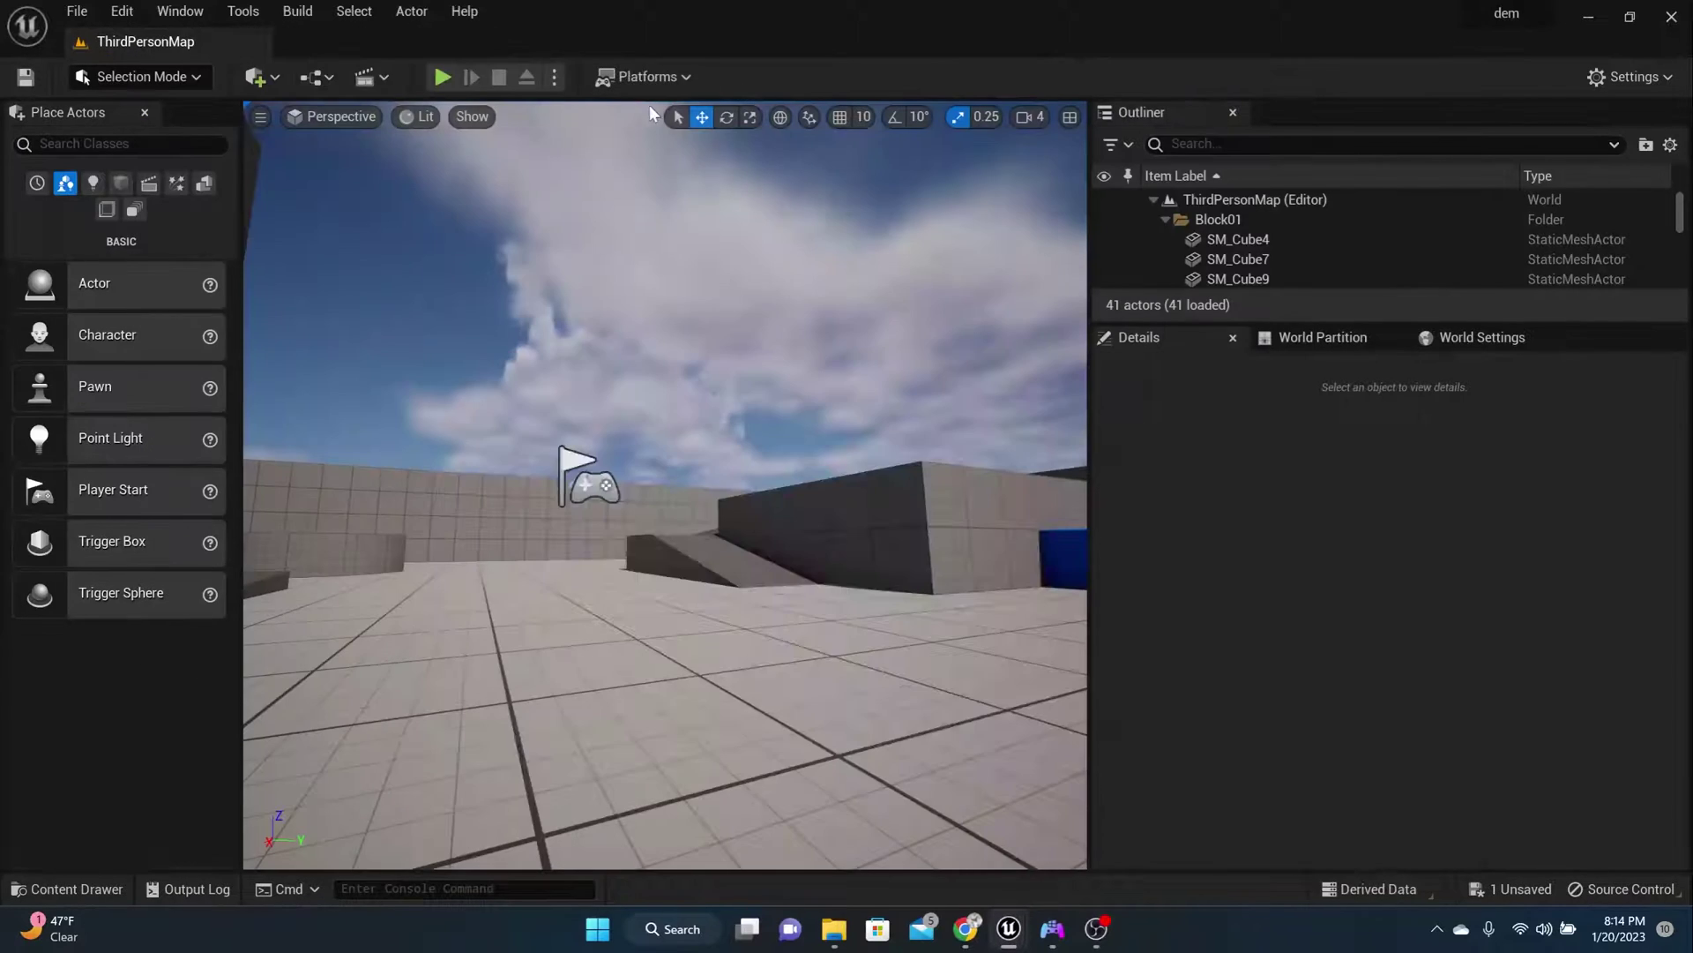
click(443, 76)
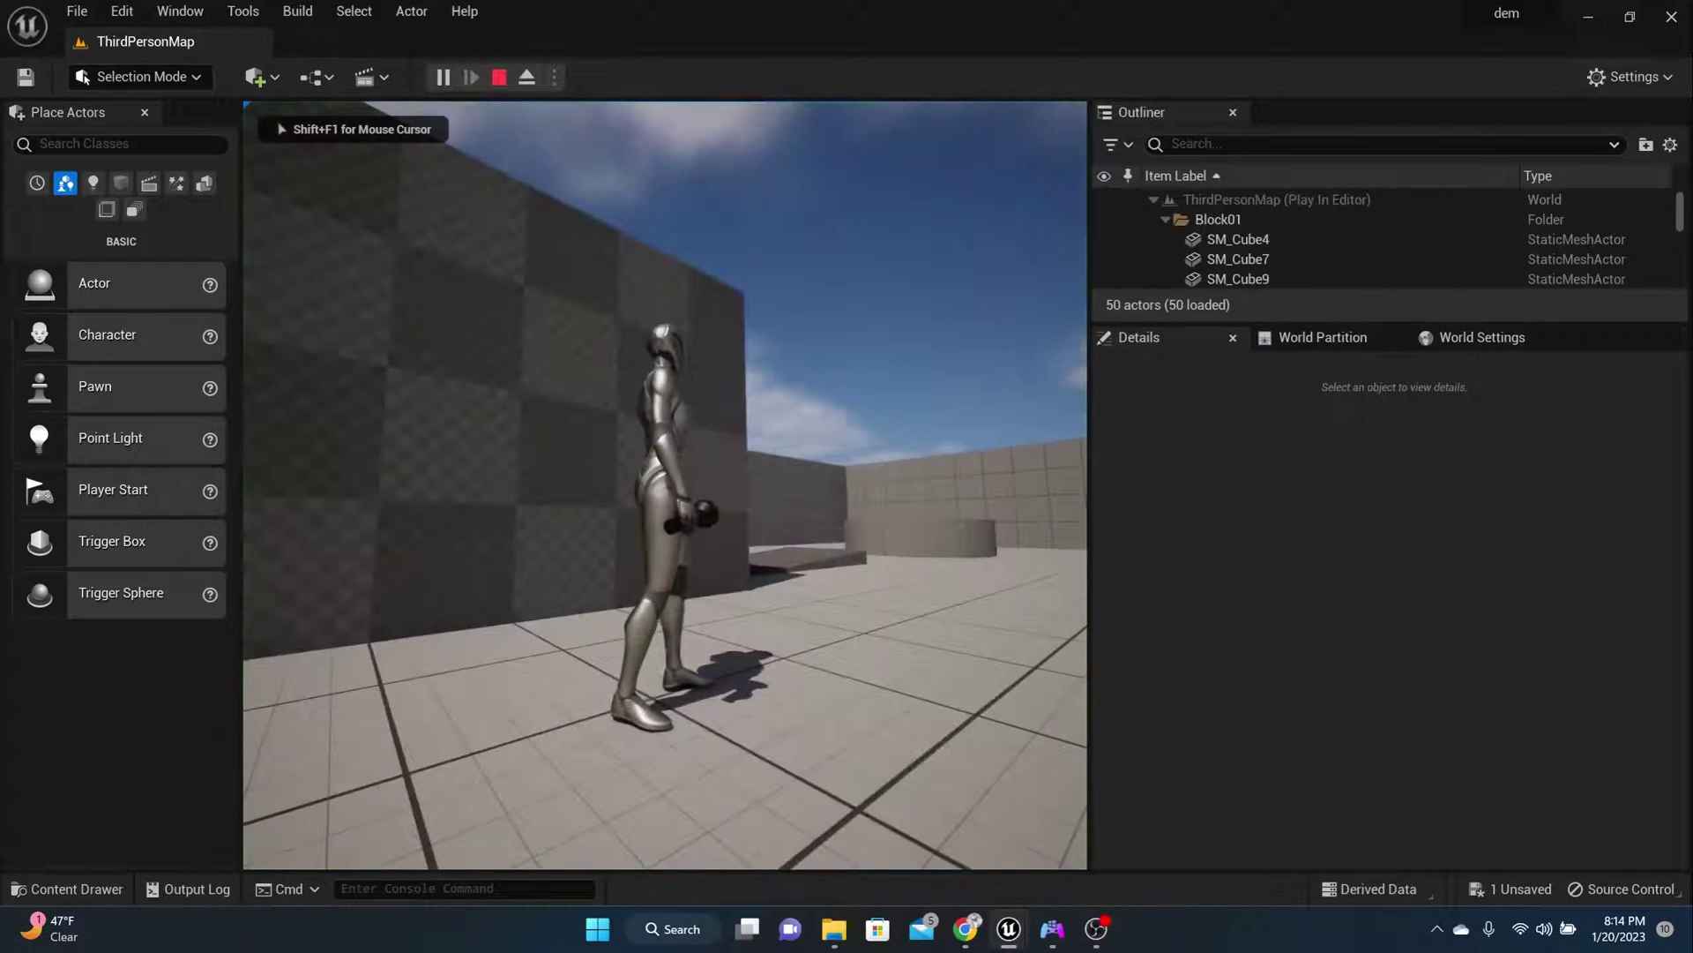
key(a)
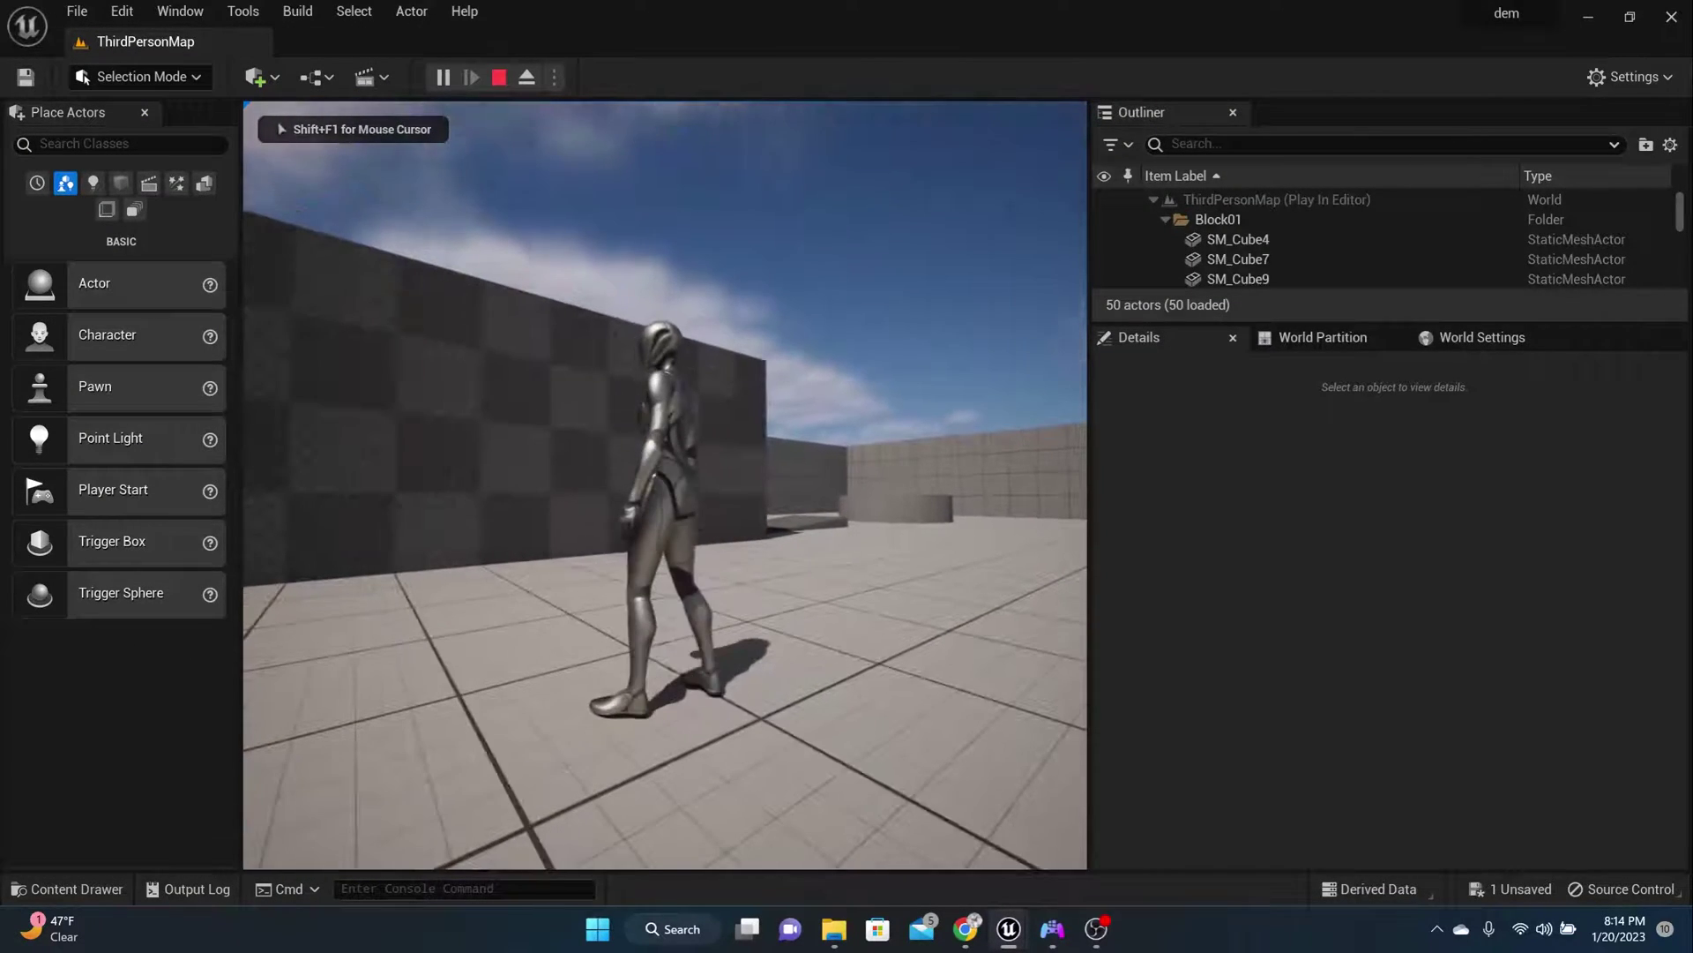
key(a)
key(s)
key(w)
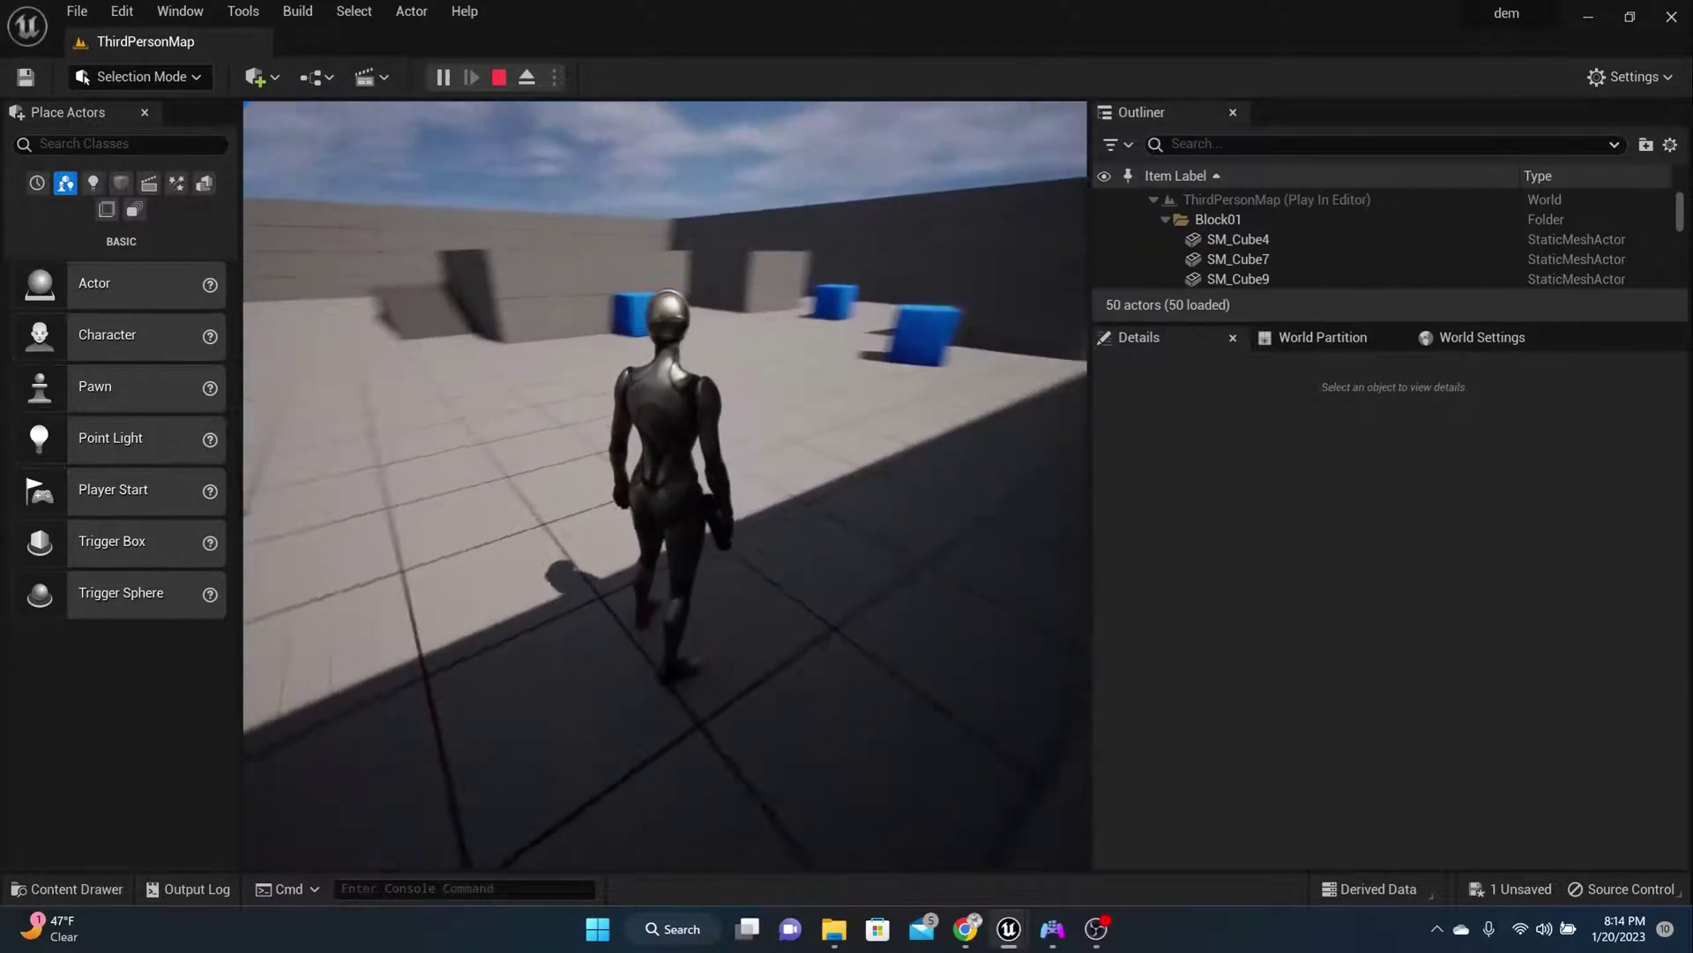
key(w)
key(w)
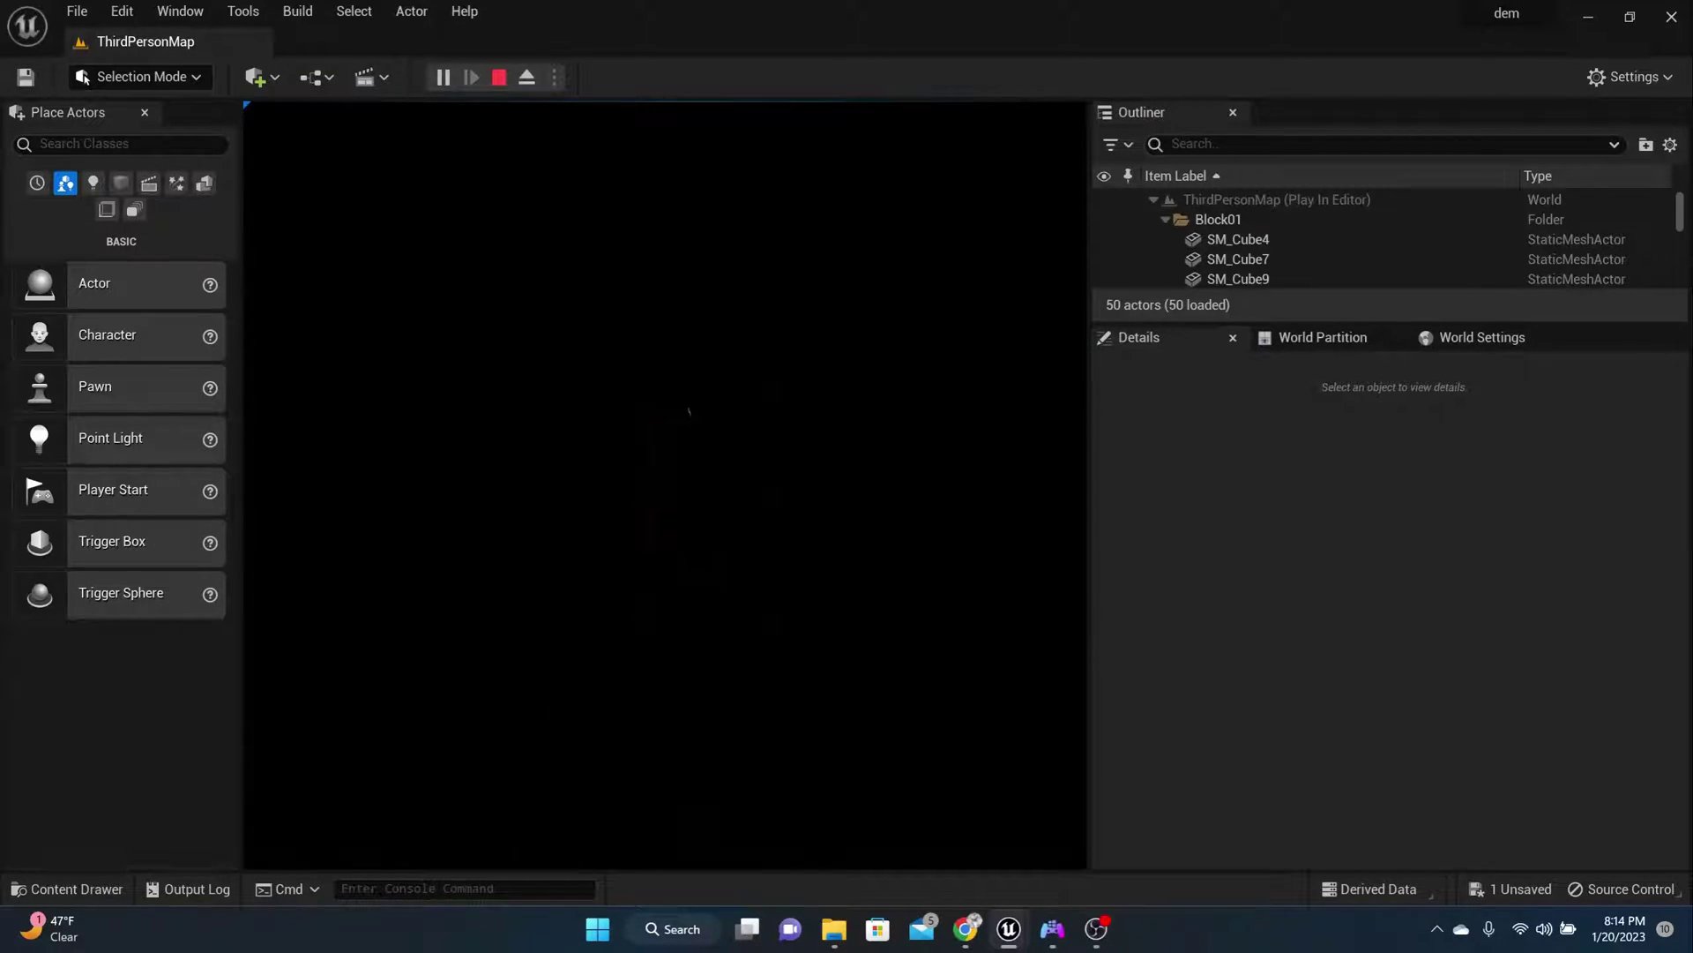
Switch the flashlight on and walk around the dark room to check its lens and the beam on the walls
key(f)
key(s)
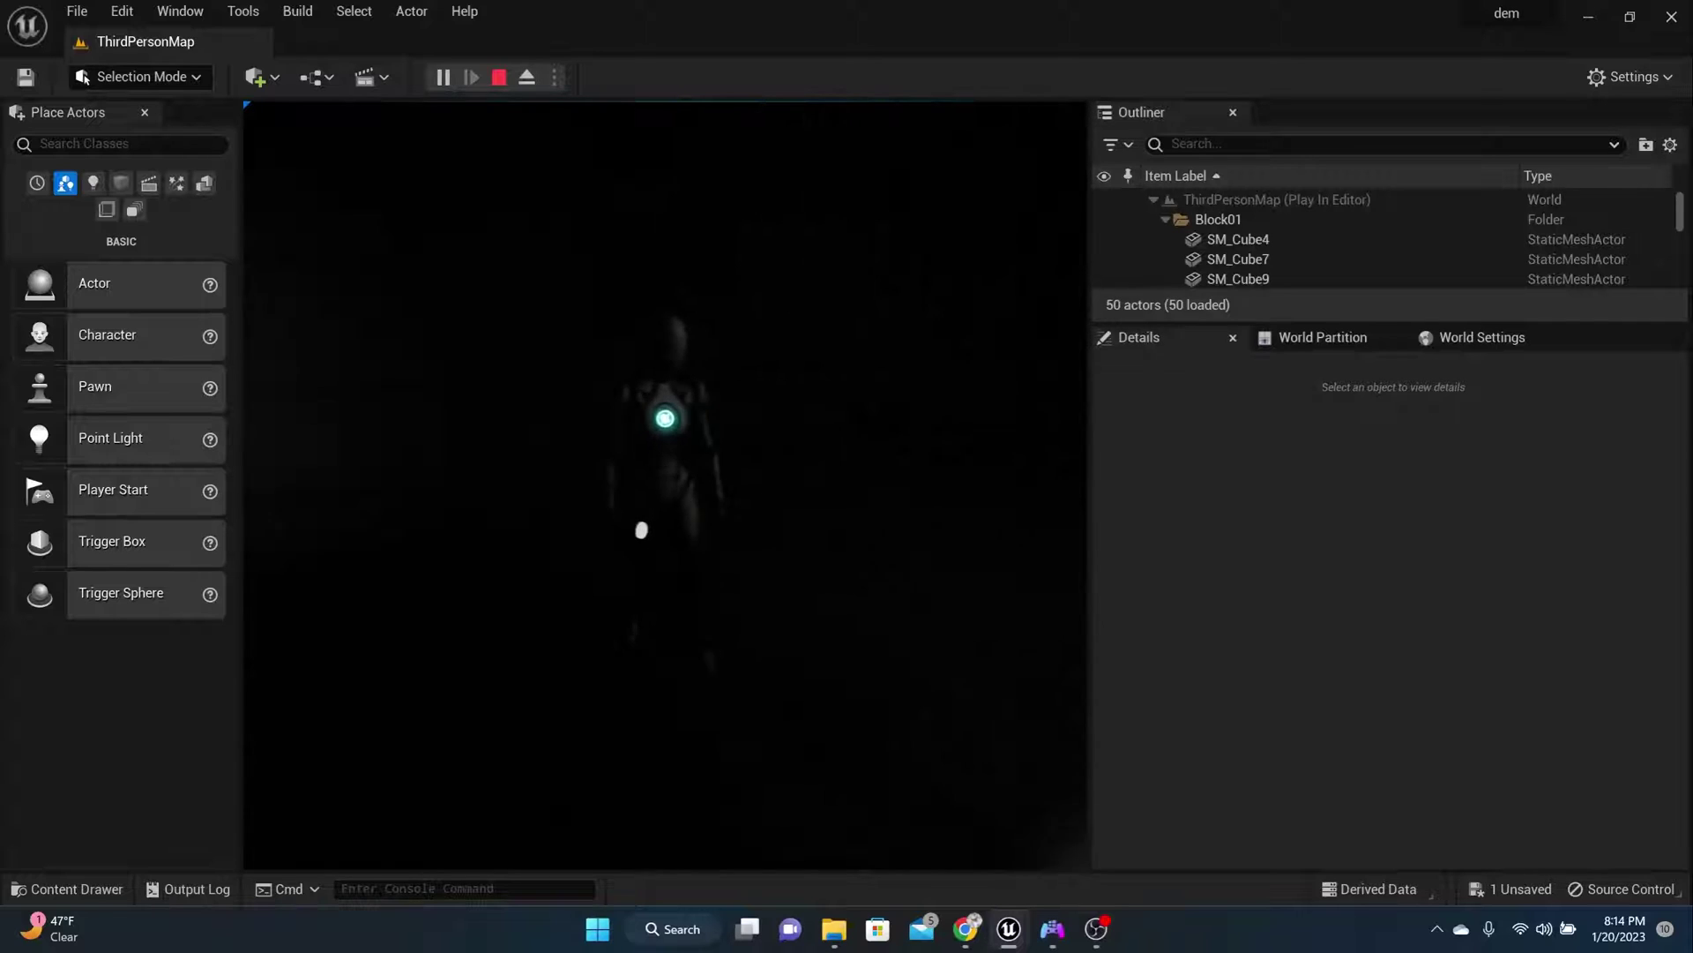
key(a)
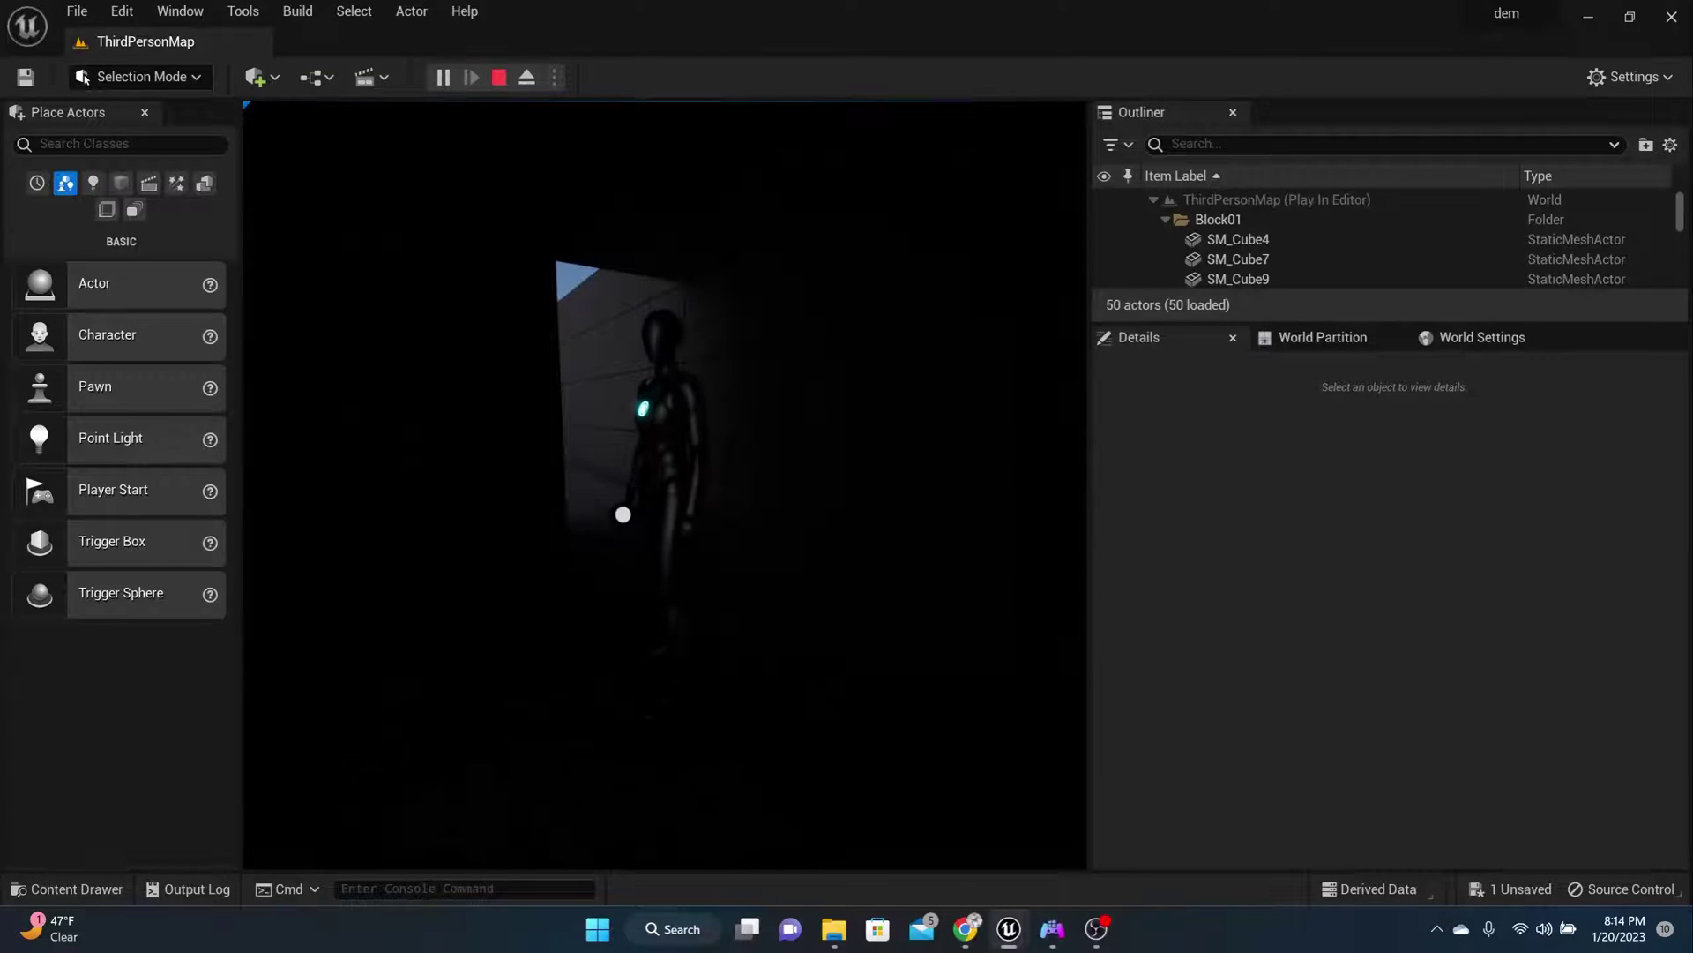
key(w)
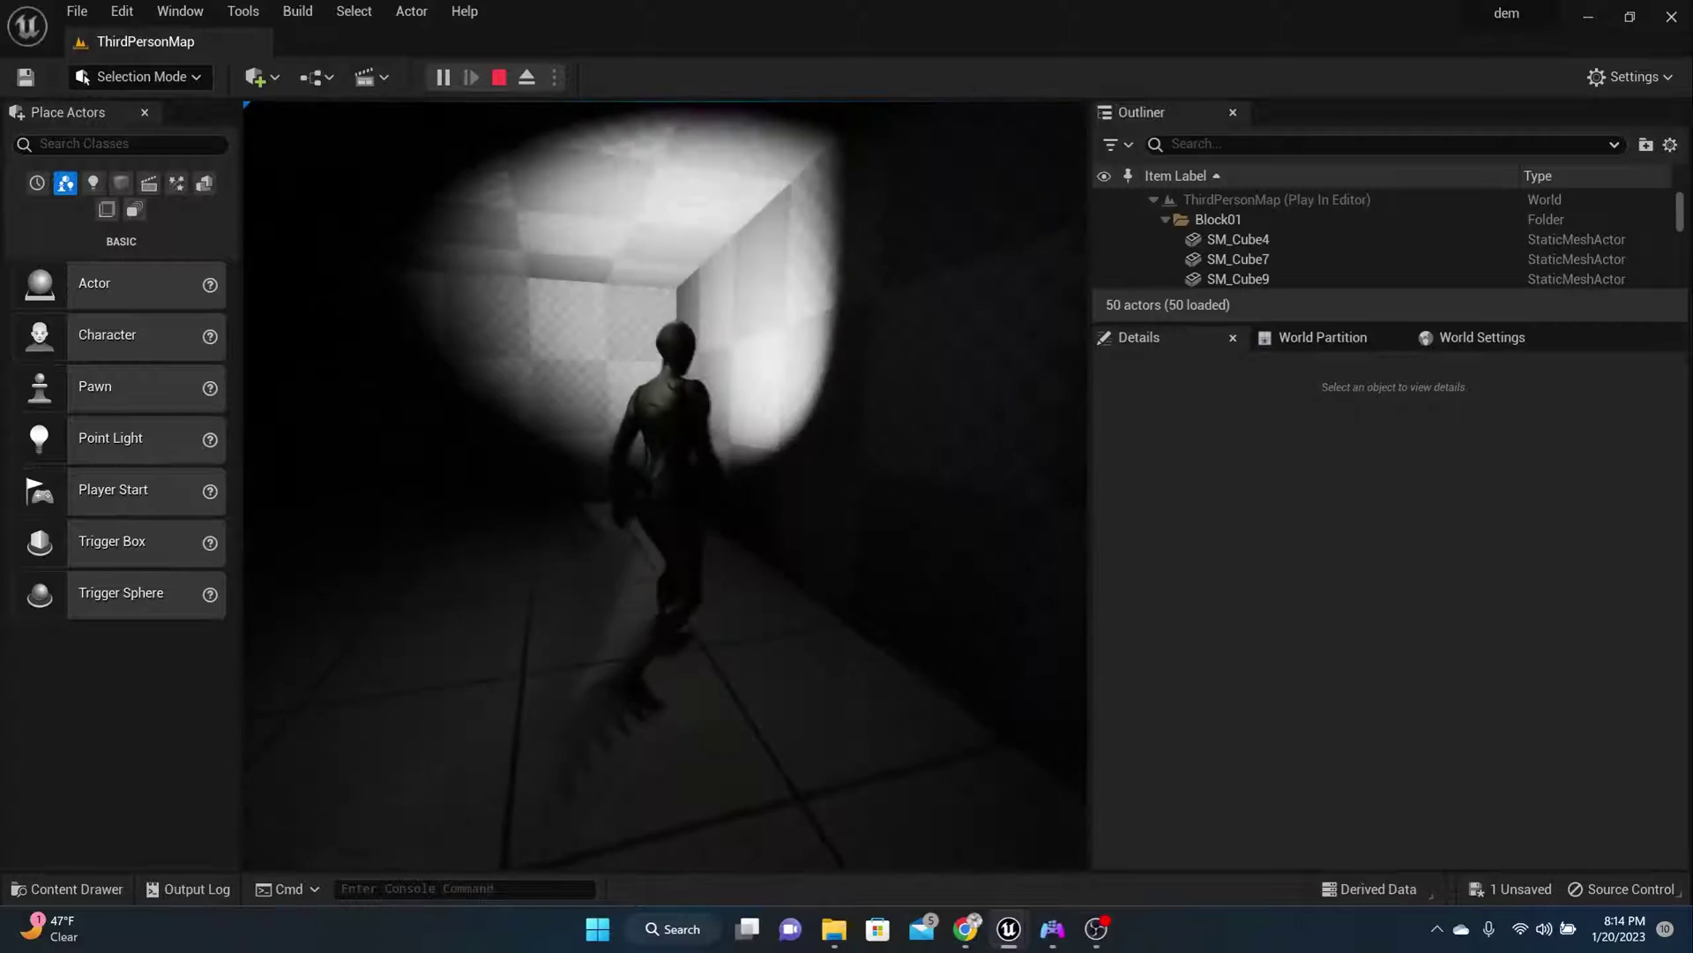
key(w)
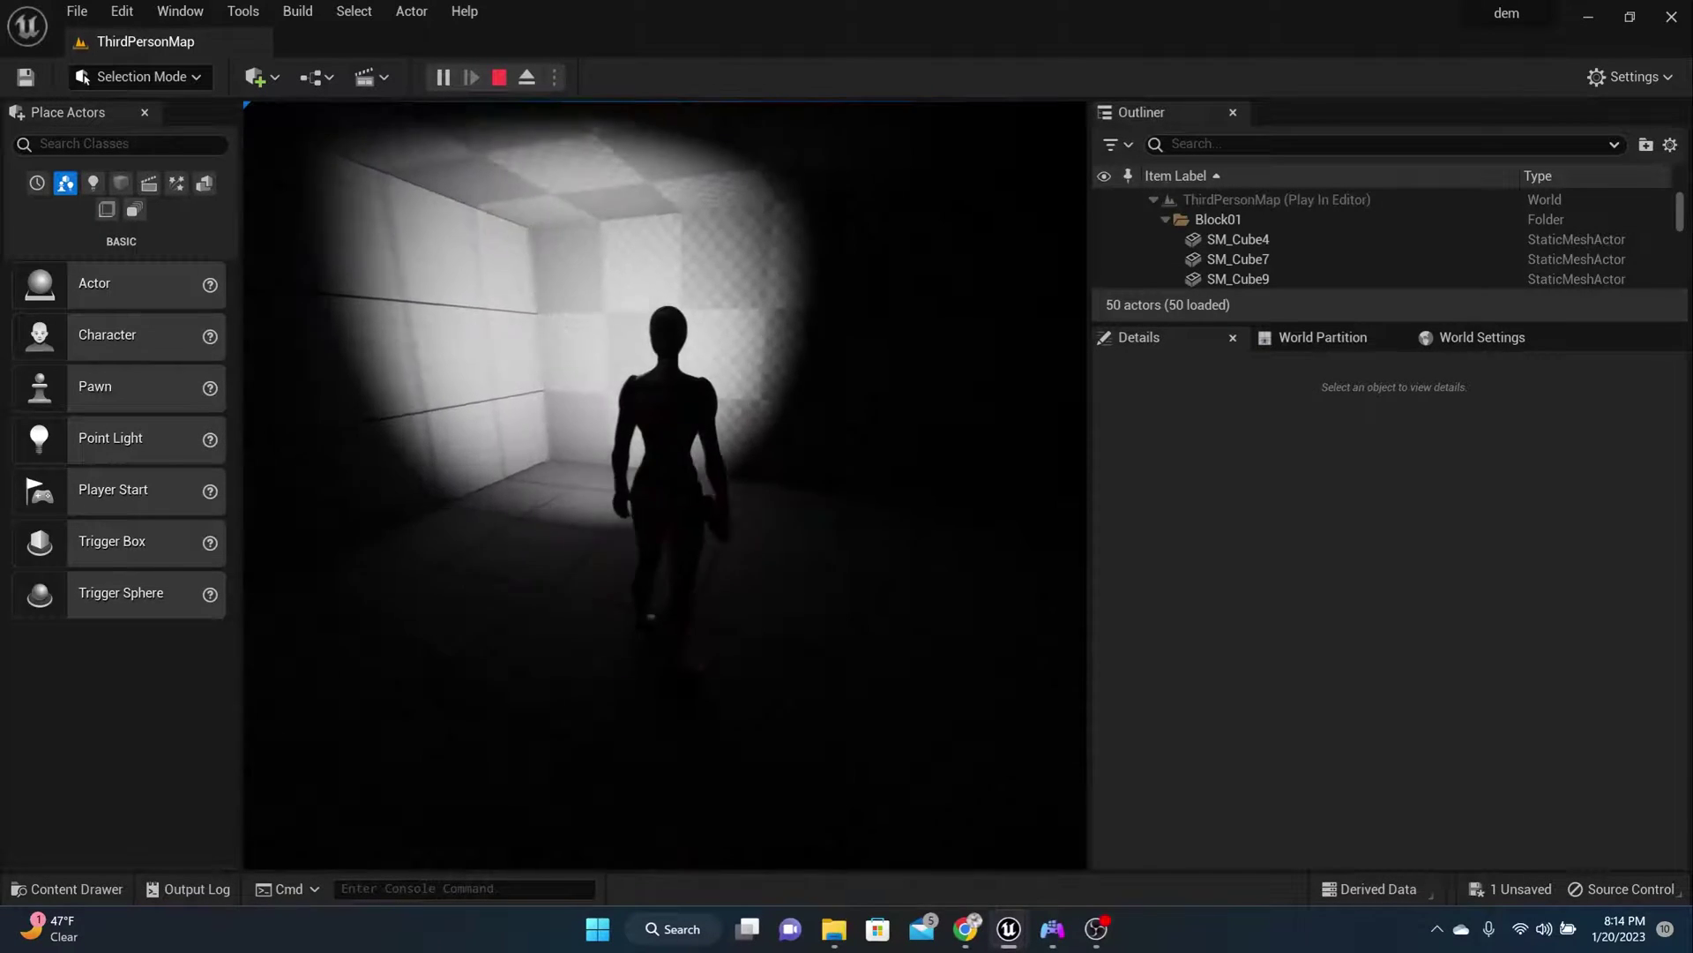
key(w)
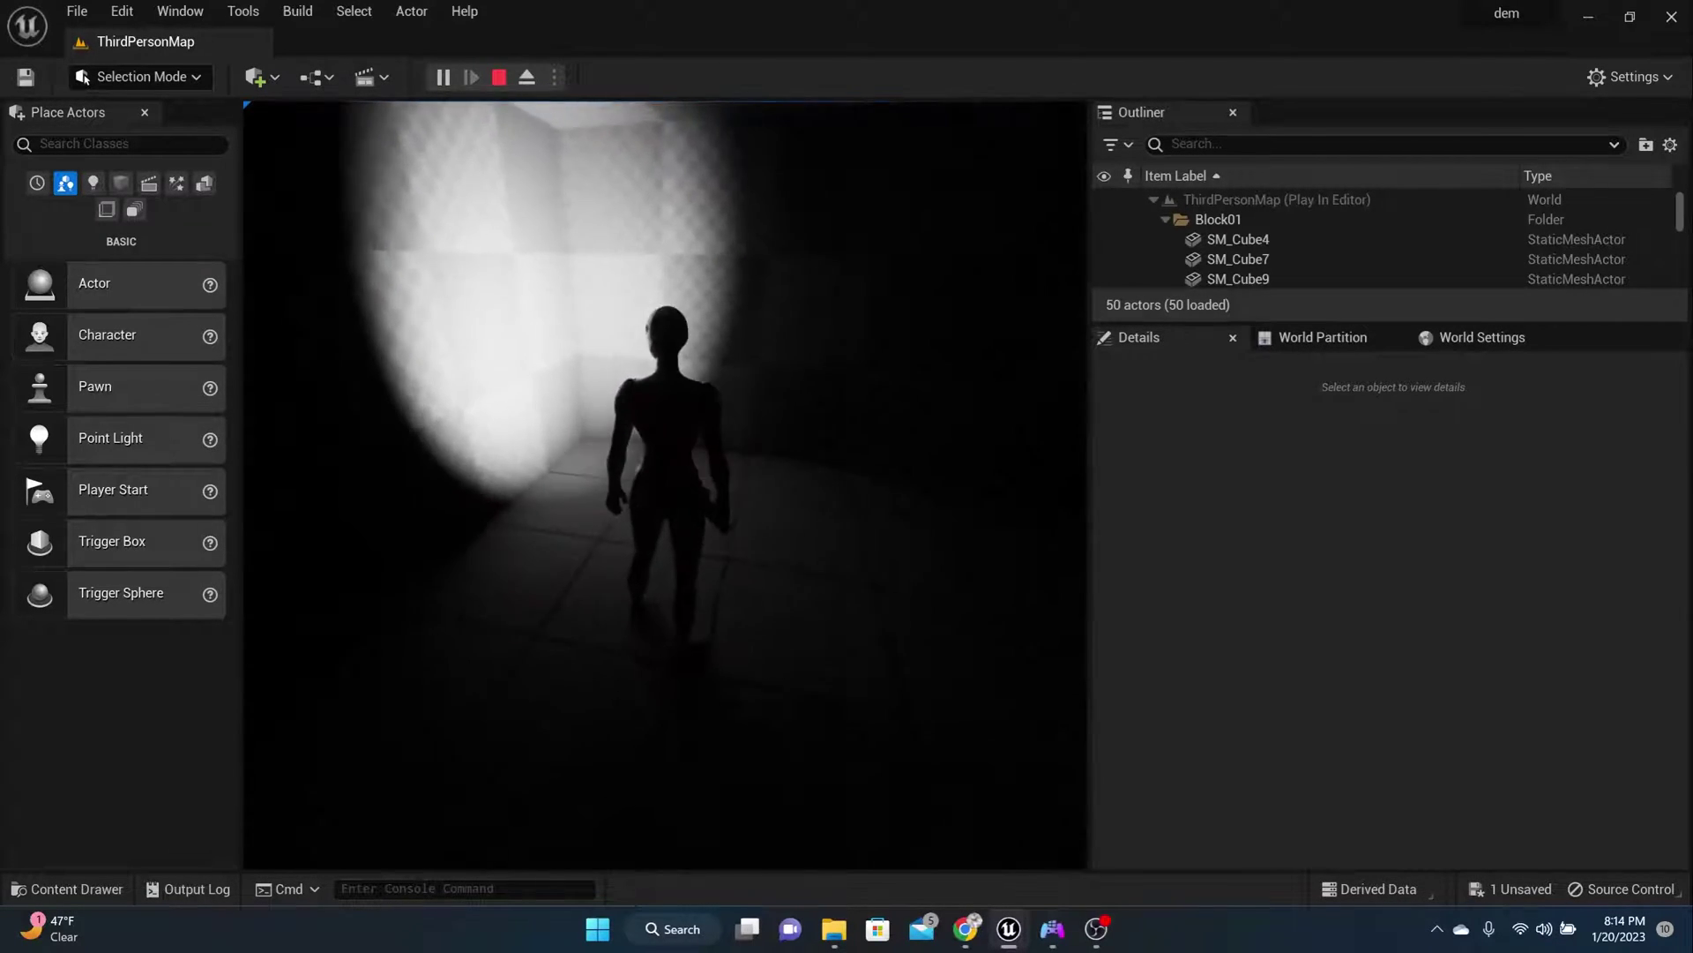
key(d)
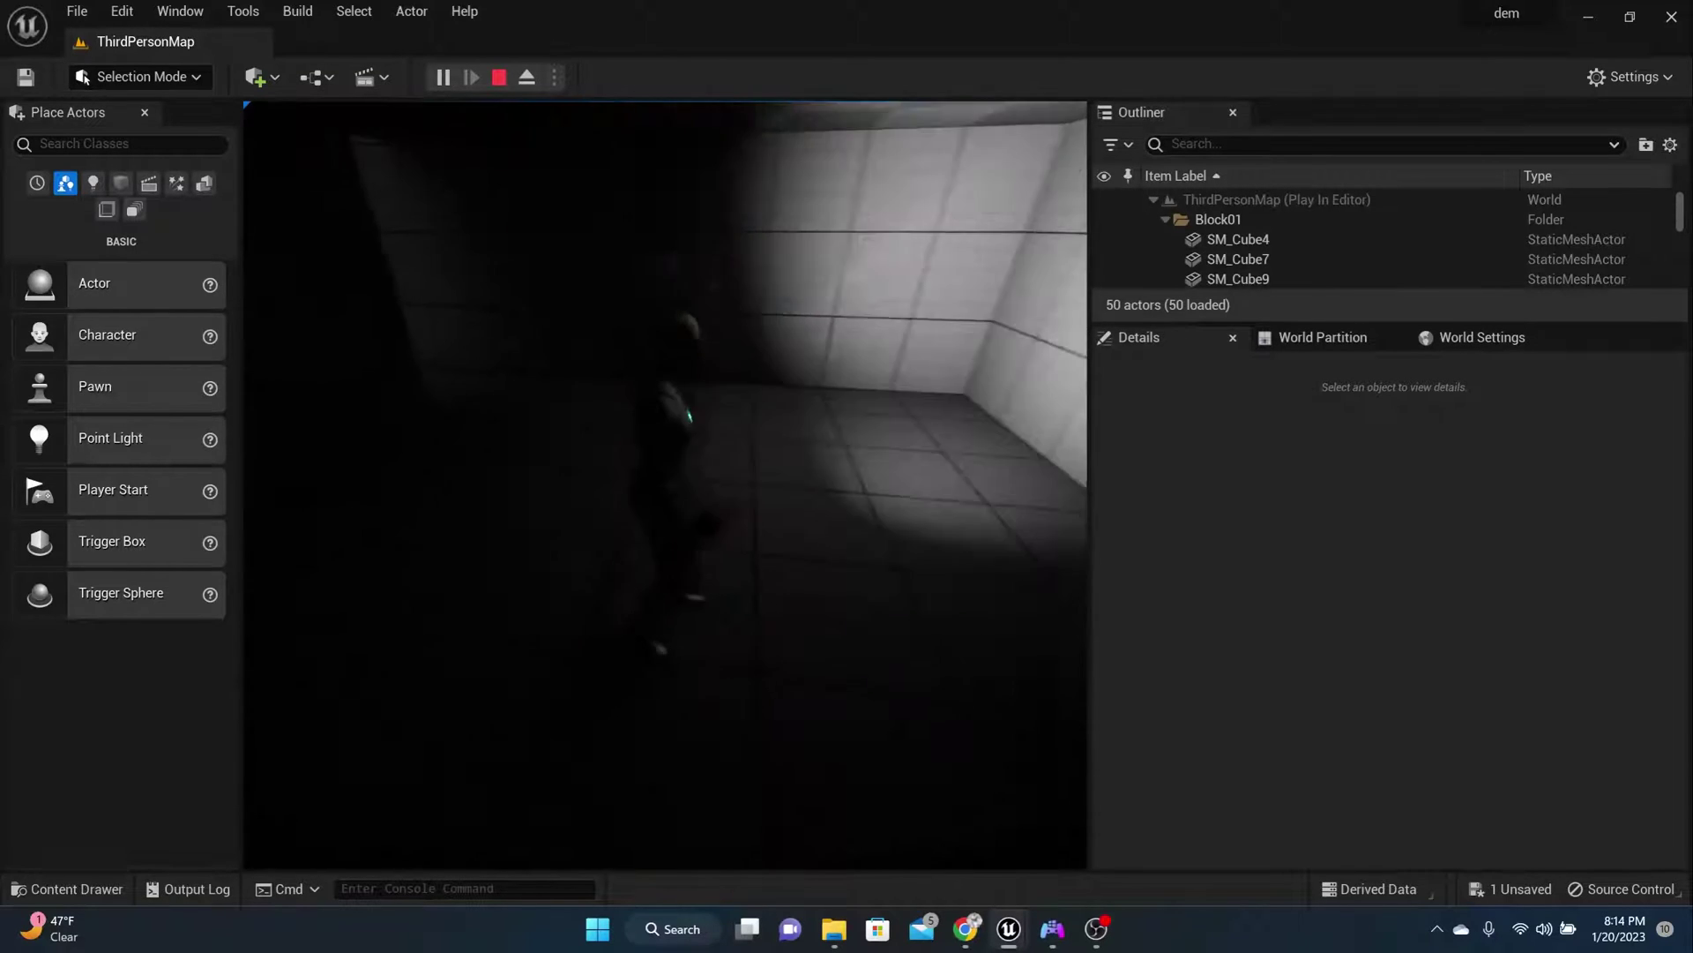
key(w)
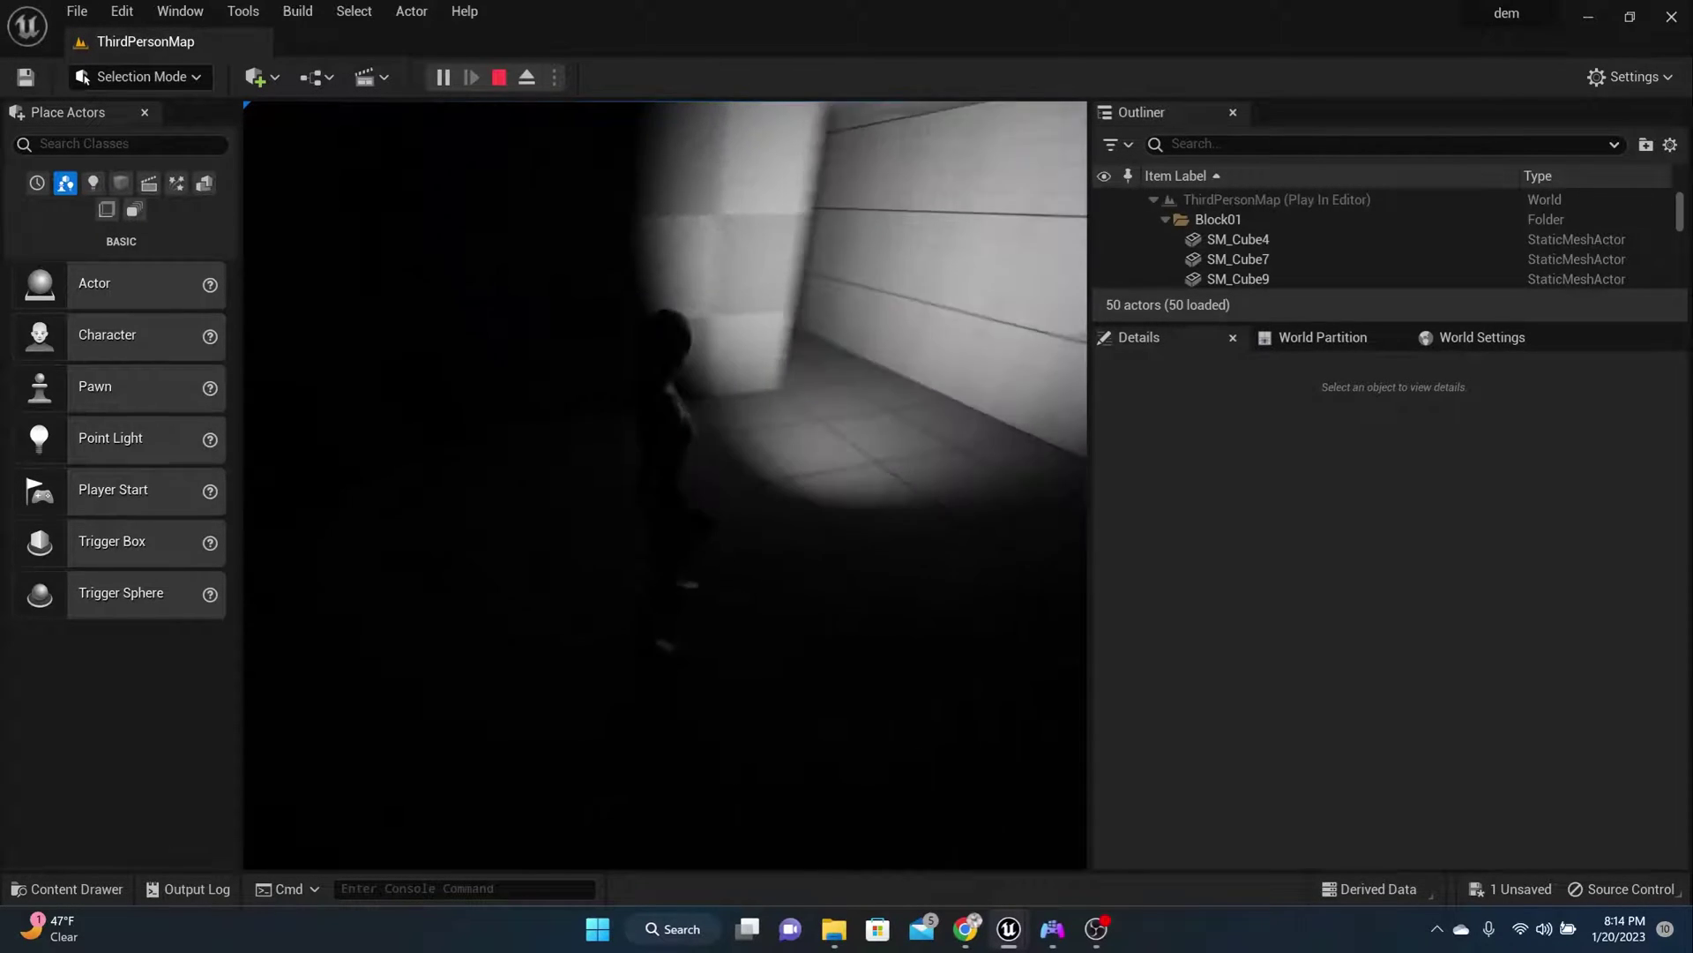
key(w)
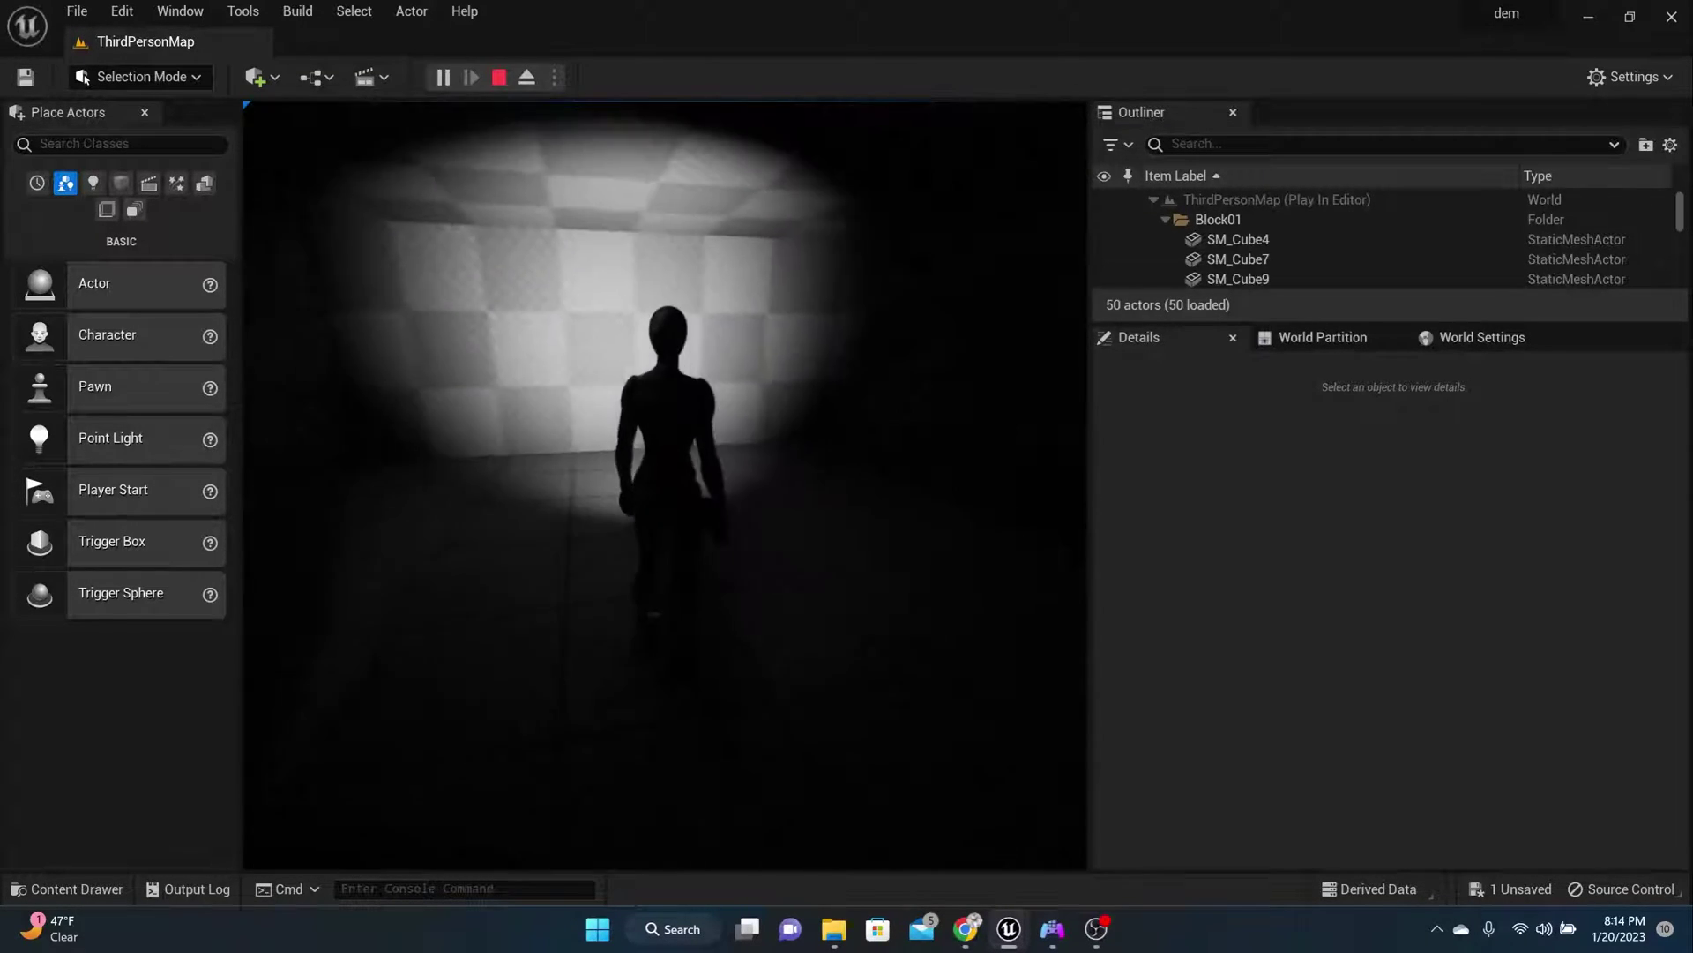
Toggle the flashlight off and on repeatedly in the dark room to test the Flashlight input action
key(f)
key(f)
key(f)
key(f)
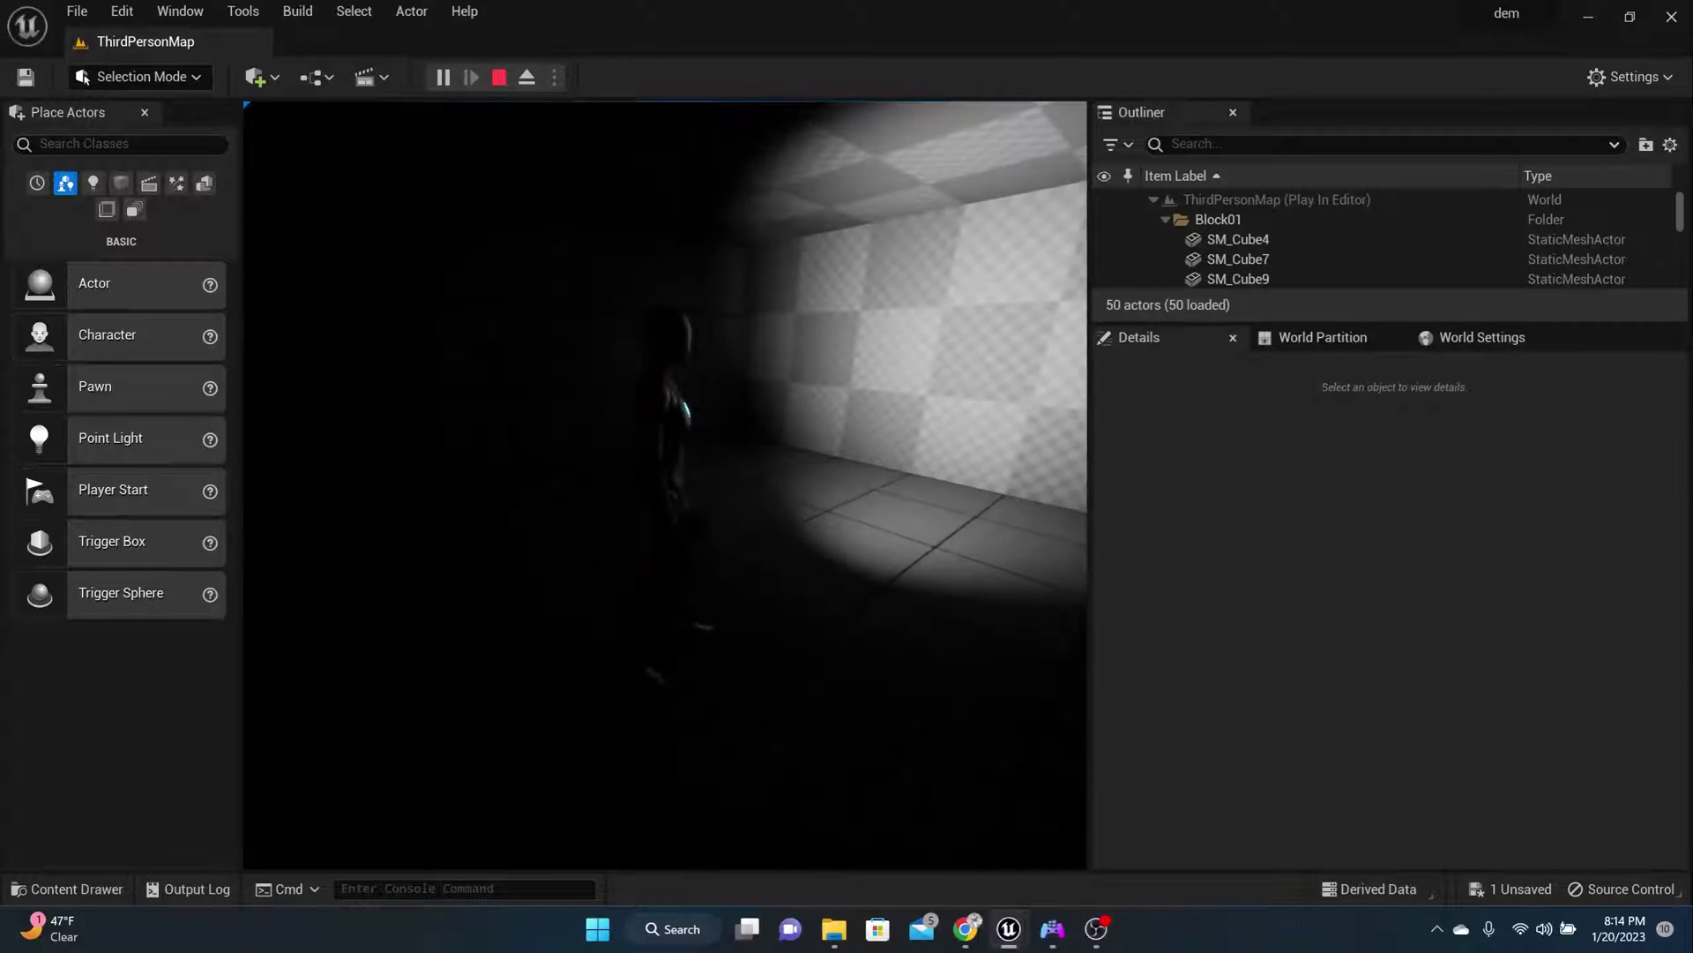
key(f)
key(f)
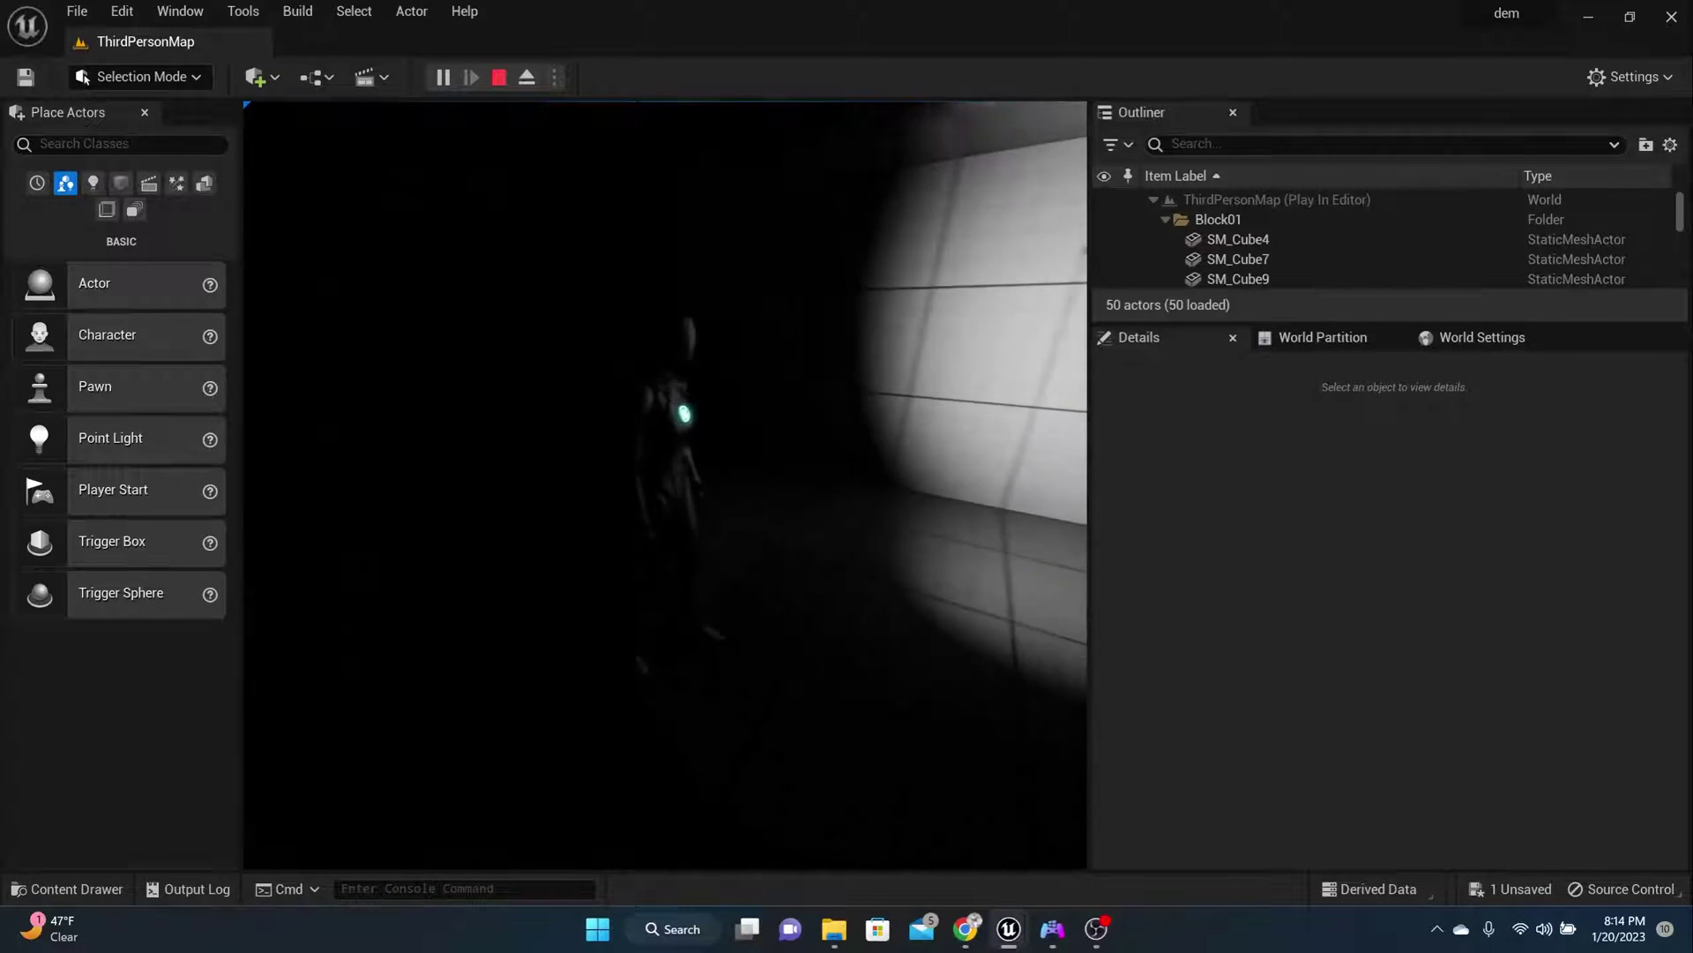
key(w)
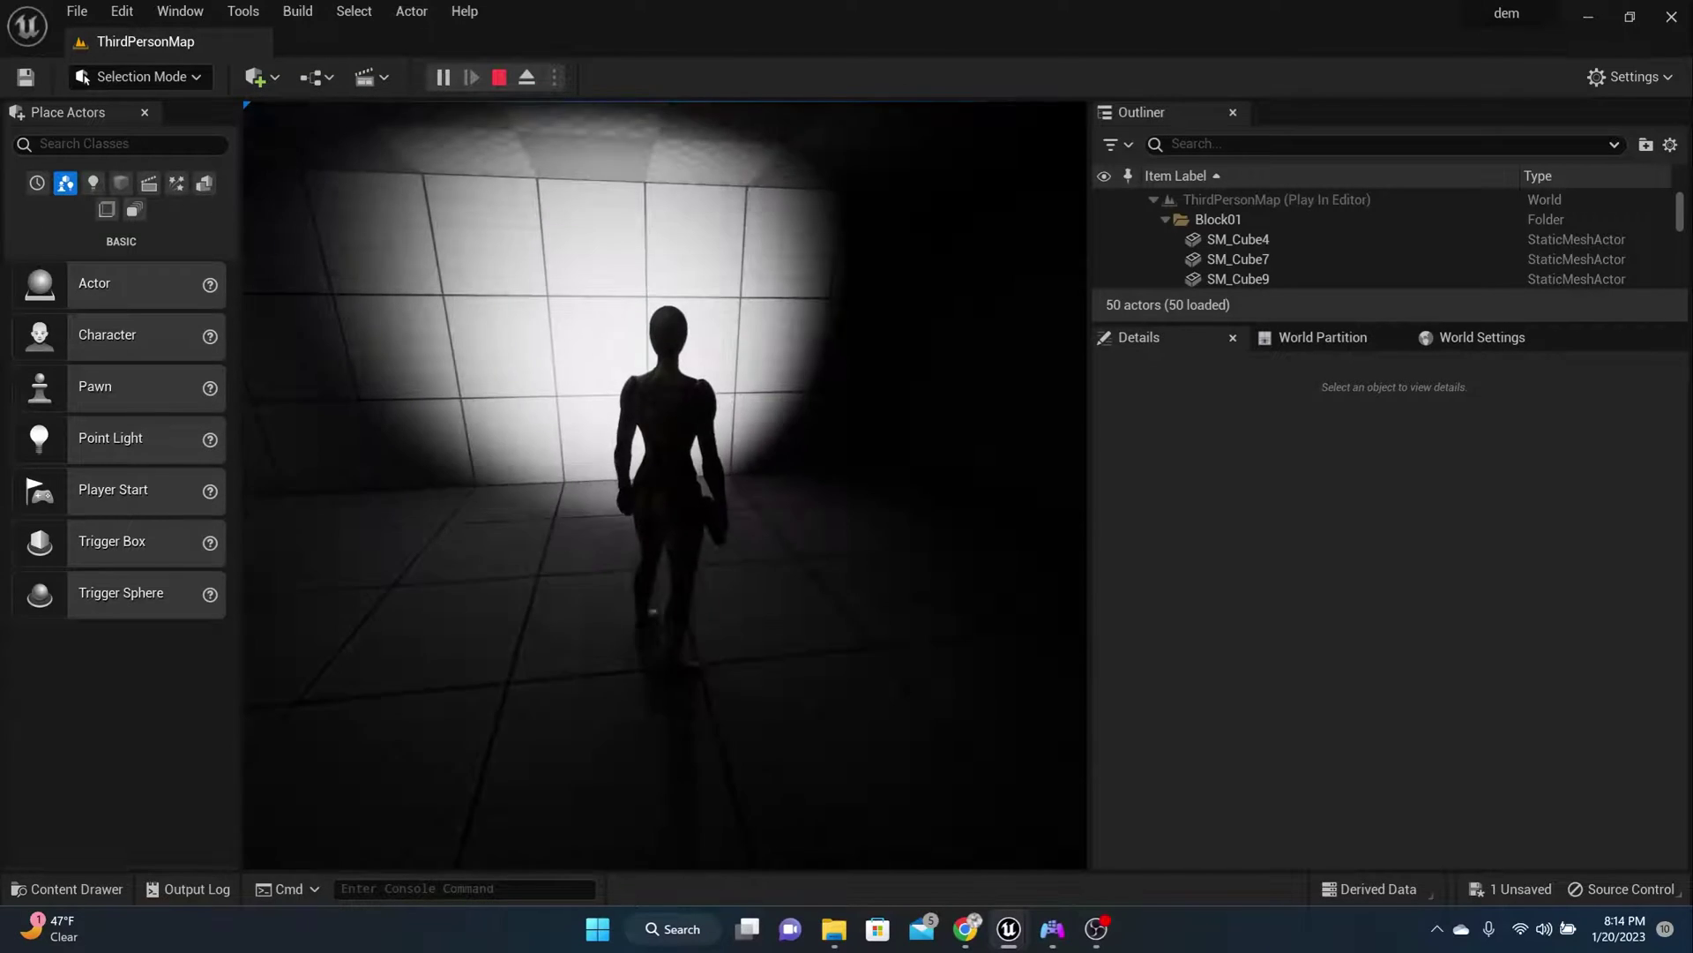
key(f)
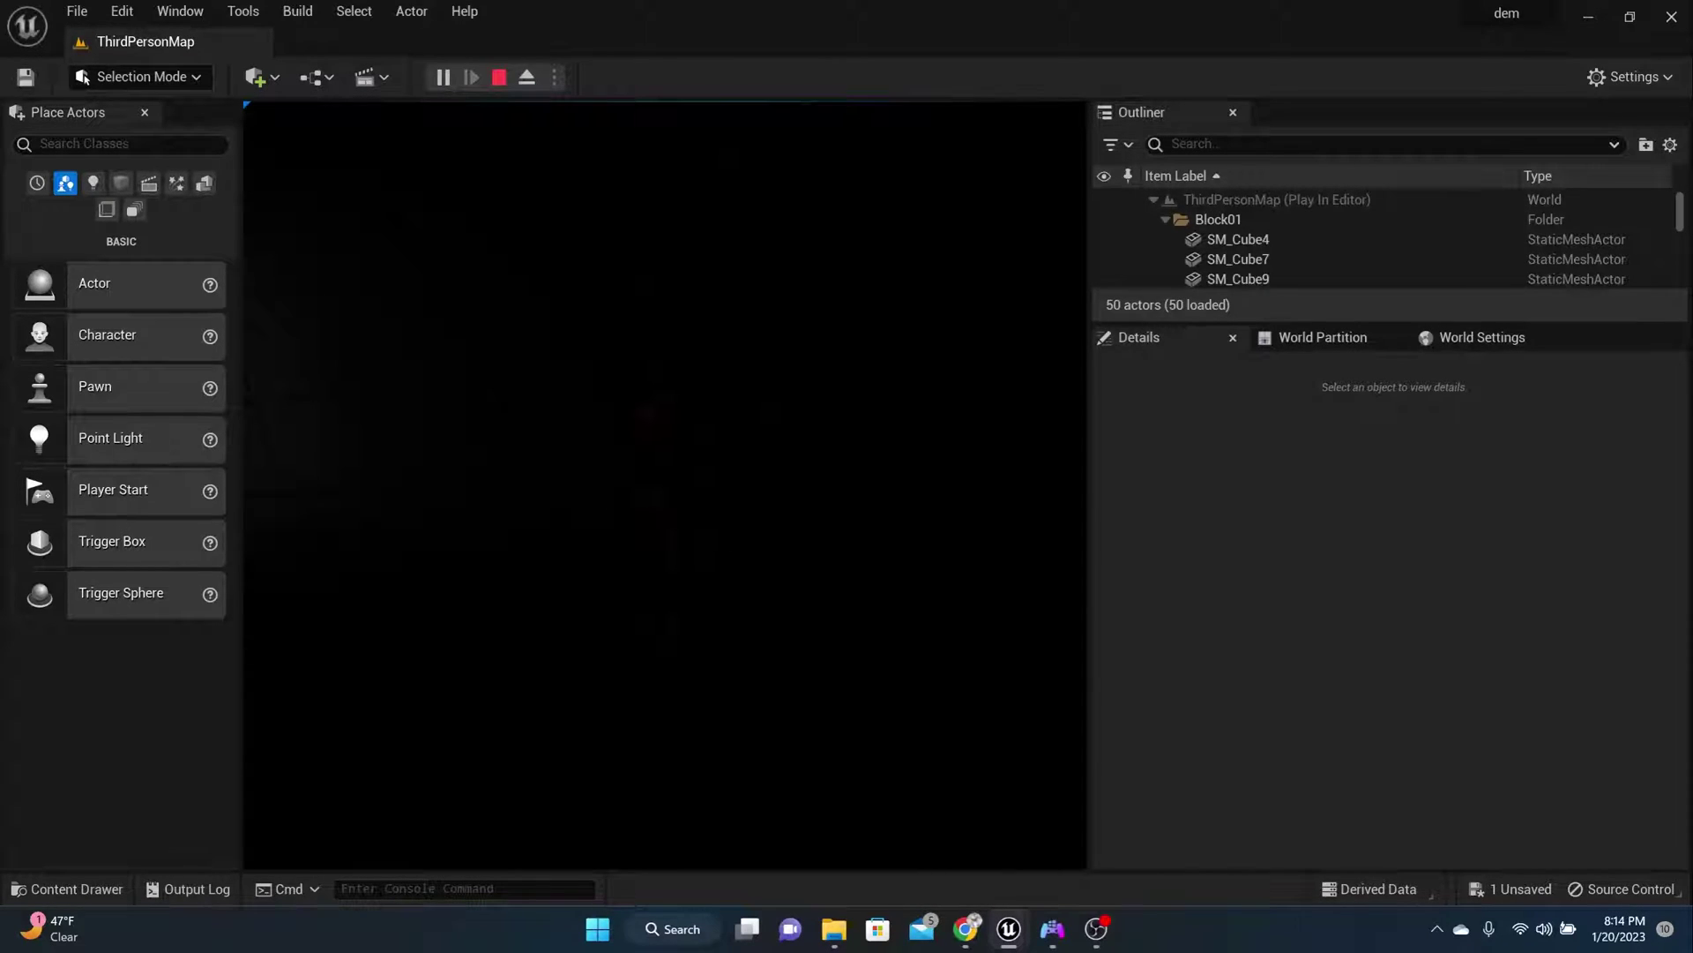